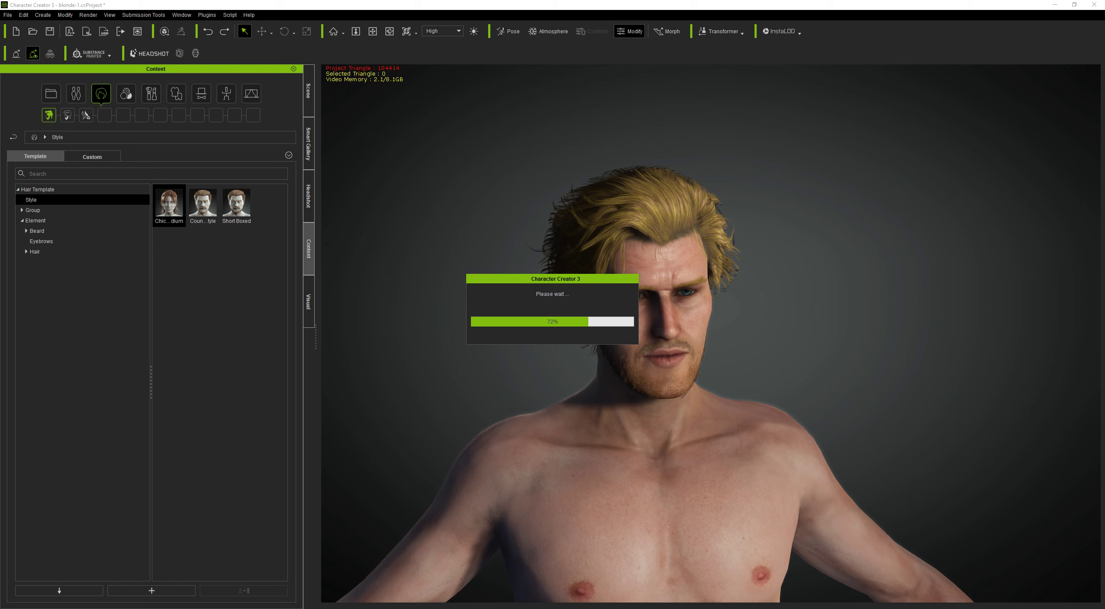
Switch to Total Commander and browse the exported test.fbm folder and the textures\test folder inside _test.
{"action": "mouse_move", "coordinate": [376, 608]}
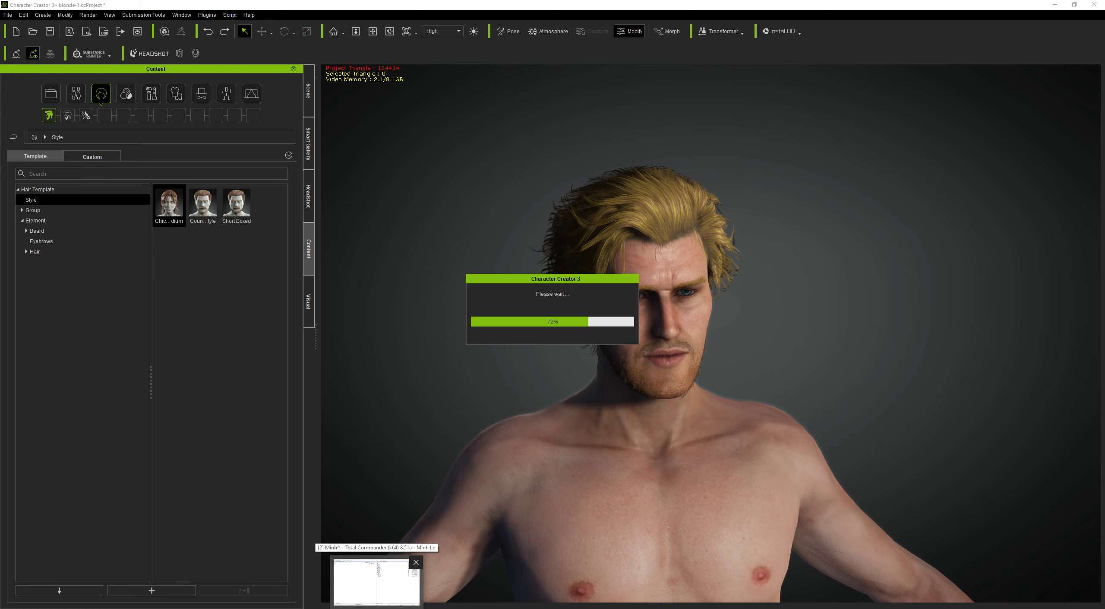
{"action": "left_click", "coordinate": [375, 581]}
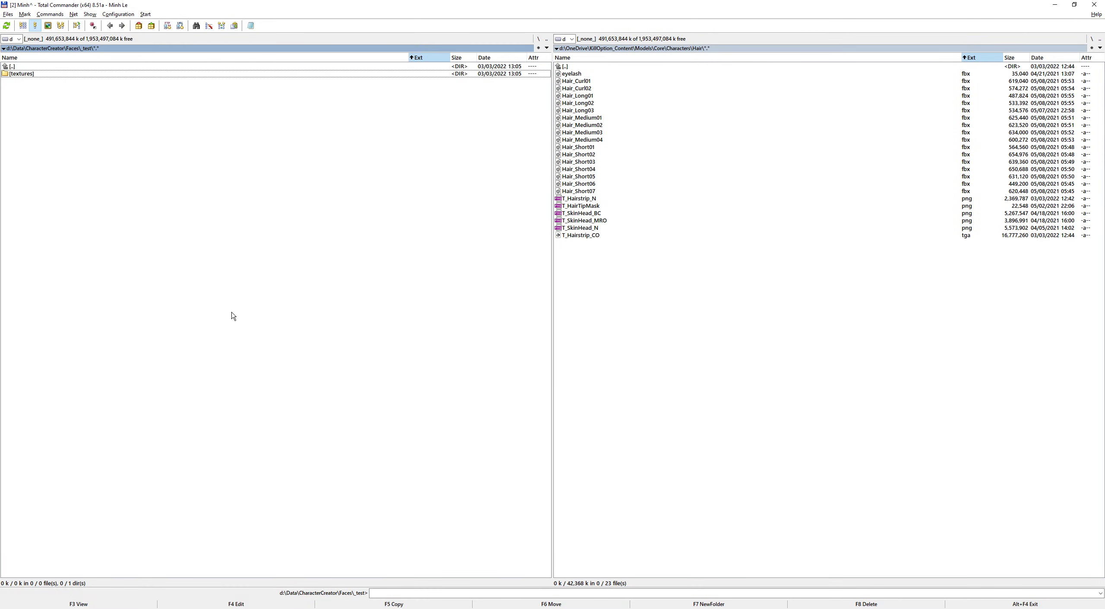
{"action": "key", "text": "Up"}
{"action": "key", "text": "Return"}
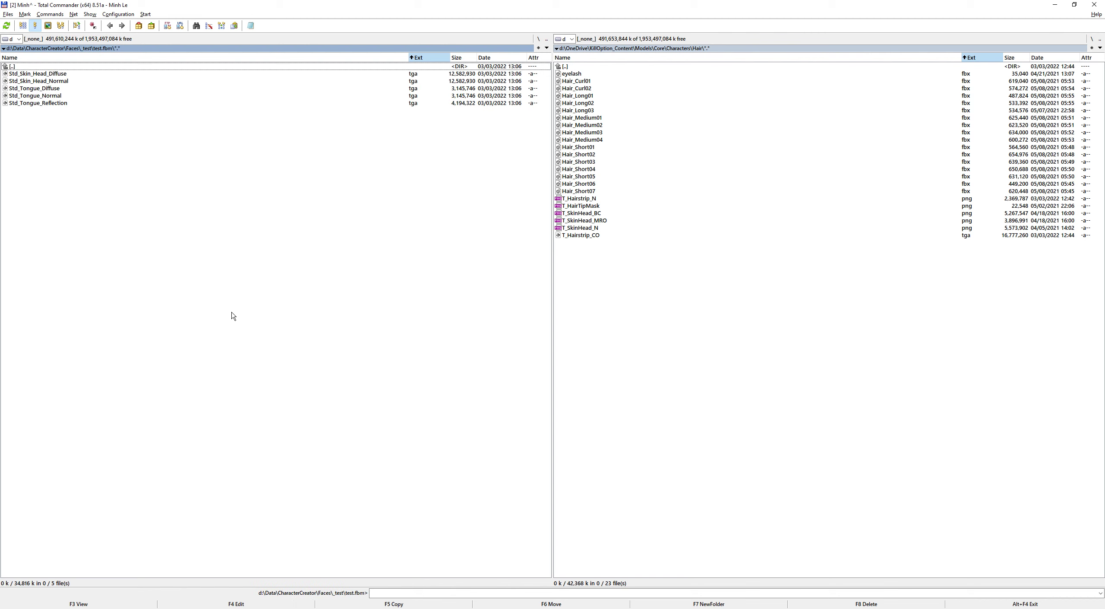
{"action": "key", "text": "Down"}
{"action": "key", "text": "Return"}
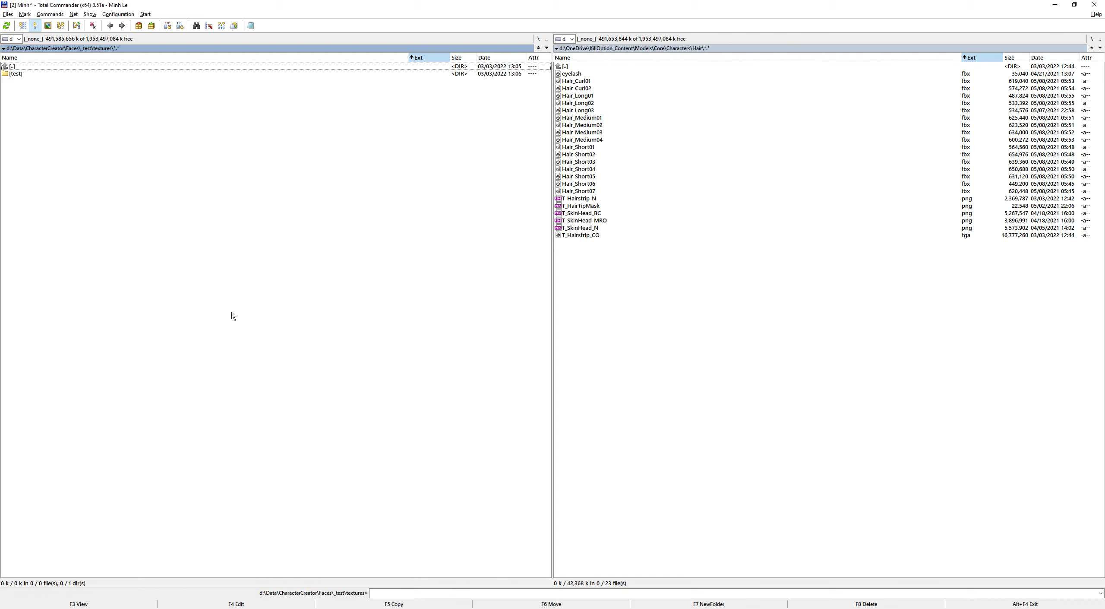
{"action": "key", "text": "Return"}
{"action": "key", "text": "Up"}
{"action": "key", "text": "Return"}
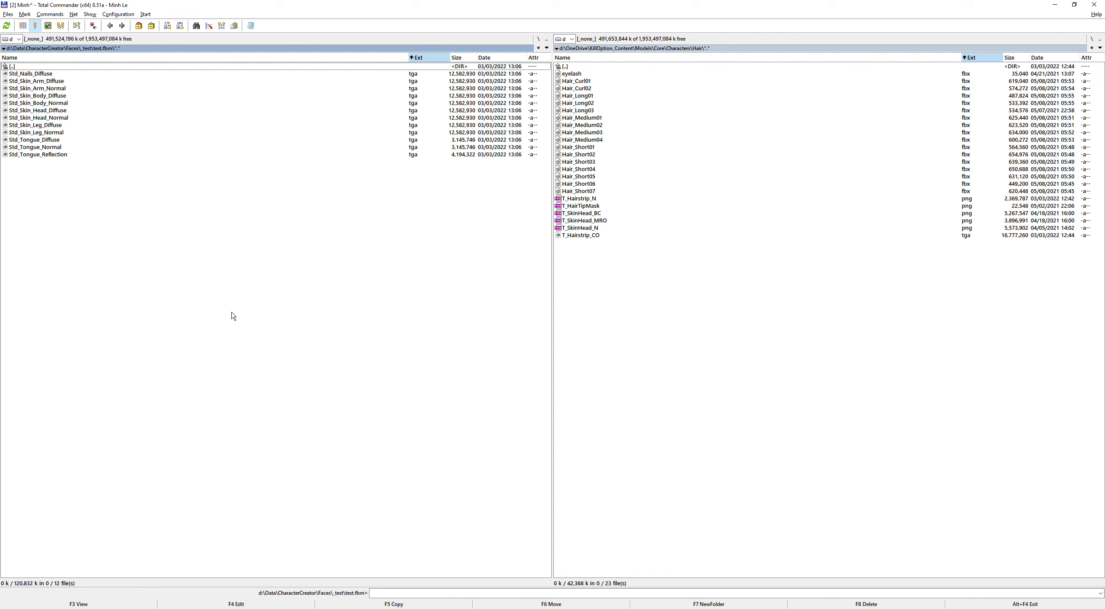
{"action": "key", "text": "Return"}
{"action": "key", "text": "Down"}
{"action": "key", "text": "Return"}
{"action": "key", "text": "Down"}
{"action": "key", "text": "Return"}
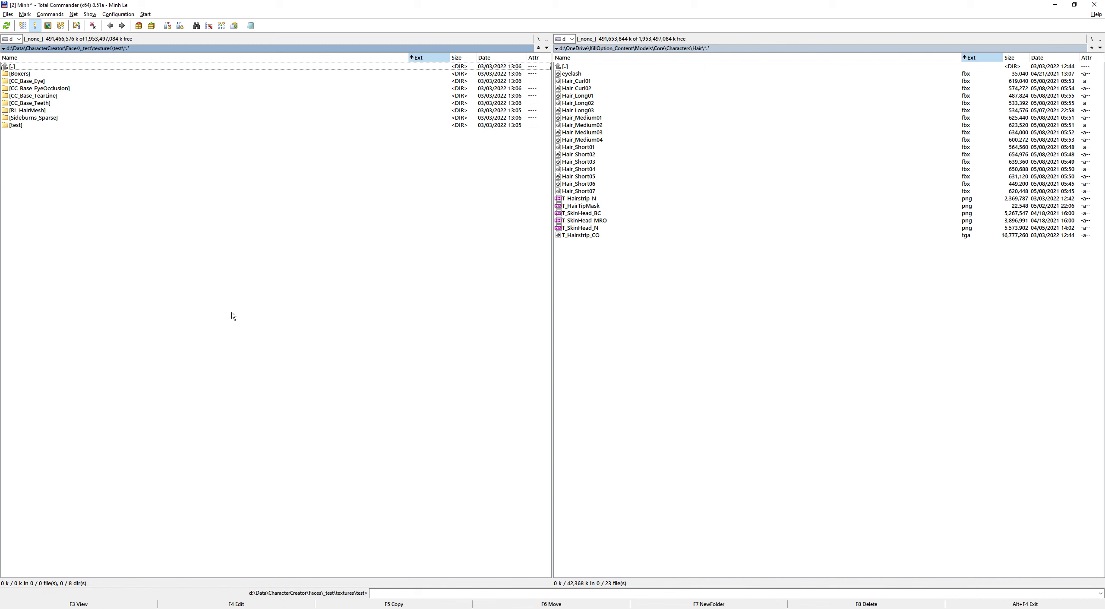
Delete the Boxers texture folder from textures\test.
{"action": "key", "text": "Down"}
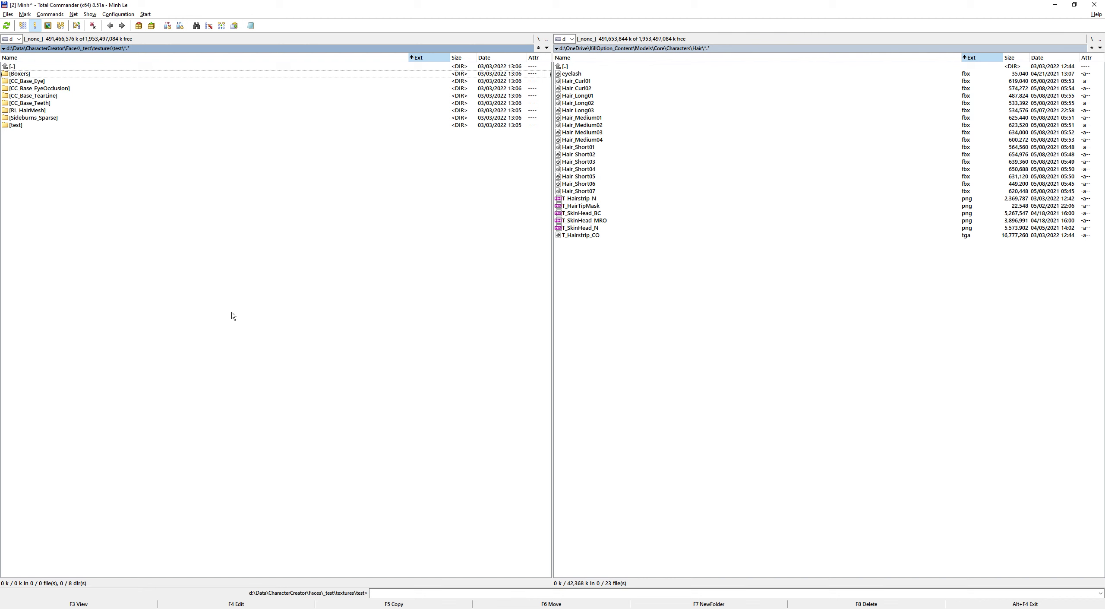
{"action": "key", "text": "Delete"}
{"action": "key", "text": "Return"}
{"action": "key", "text": "Return"}
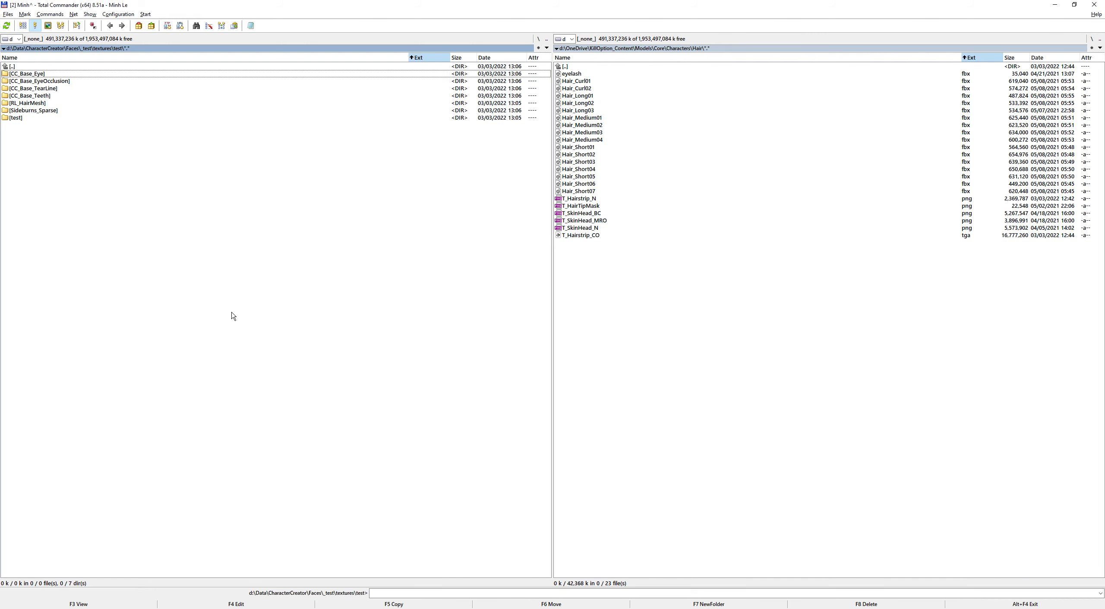
Examine the remaining texture folders, including the nested test folder, and return to the _test export folder.
{"action": "key", "text": "Down"}
{"action": "key", "text": "Down"}
{"action": "key", "text": "Down"}
{"action": "key", "text": "Down"}
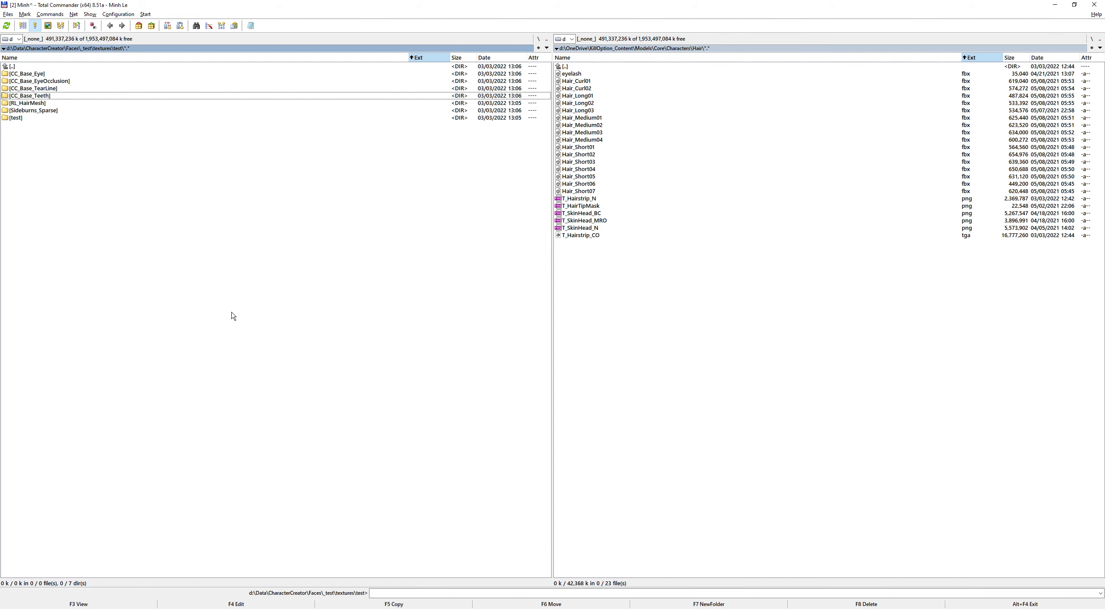
{"action": "key", "text": "Down"}
{"action": "key", "text": "Down"}
{"action": "key", "text": "Return"}
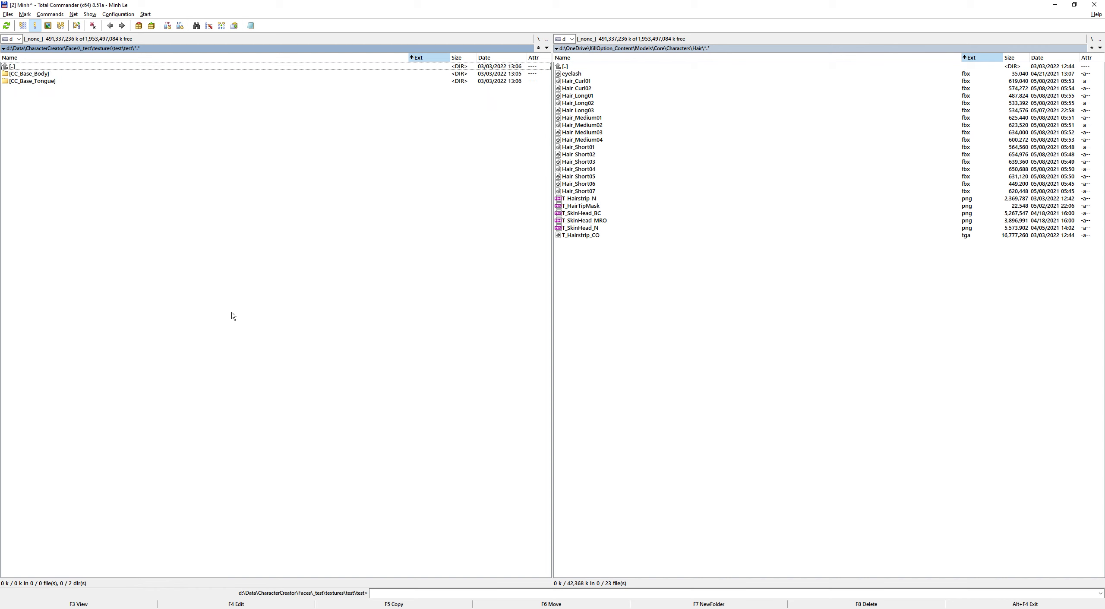
{"action": "key", "text": "BackSpace"}
{"action": "key", "text": "BackSpace"}
{"action": "key", "text": "BackSpace"}
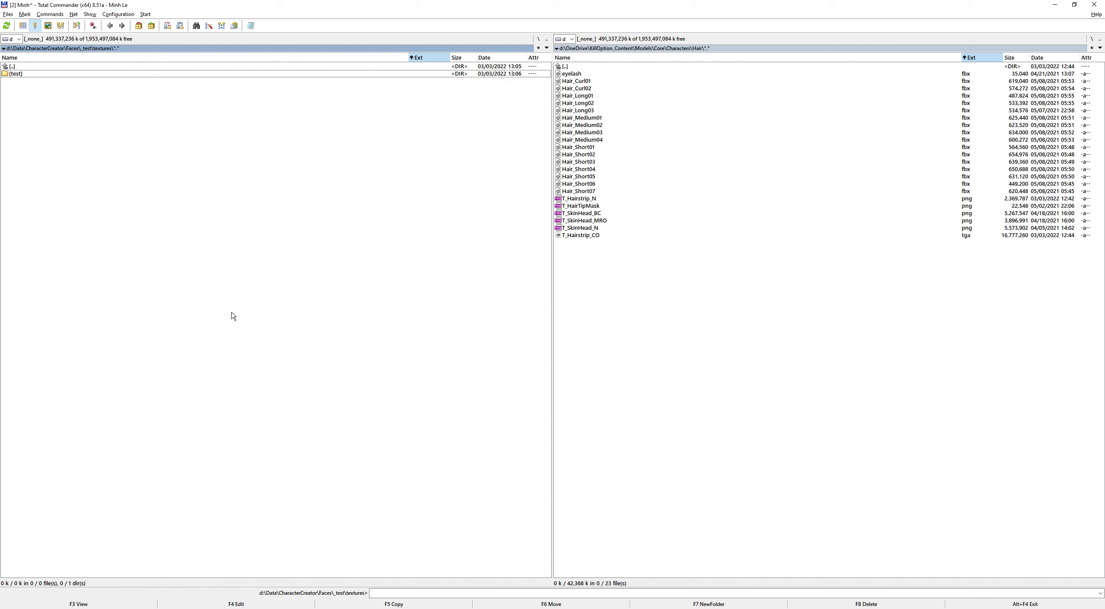
{"action": "key", "text": "Down"}
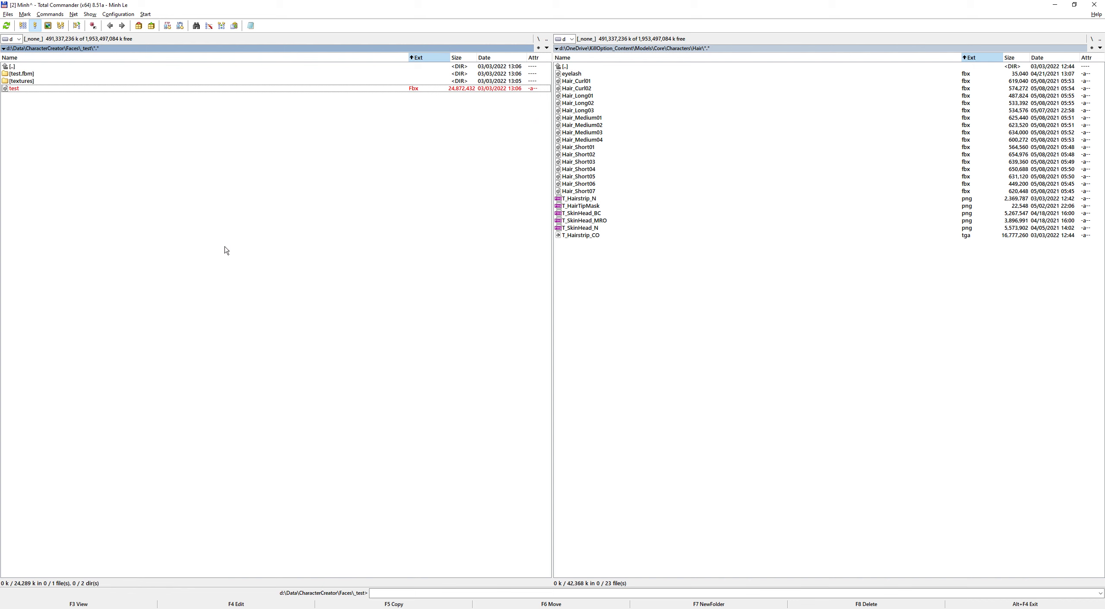
Switch to 3ds Max and import test.Fbx from the CharacterCreator _TEST folder with the existing FBX import settings.
{"action": "key", "text": "alt+Tab"}
{"action": "key", "text": "ctrl+i"}
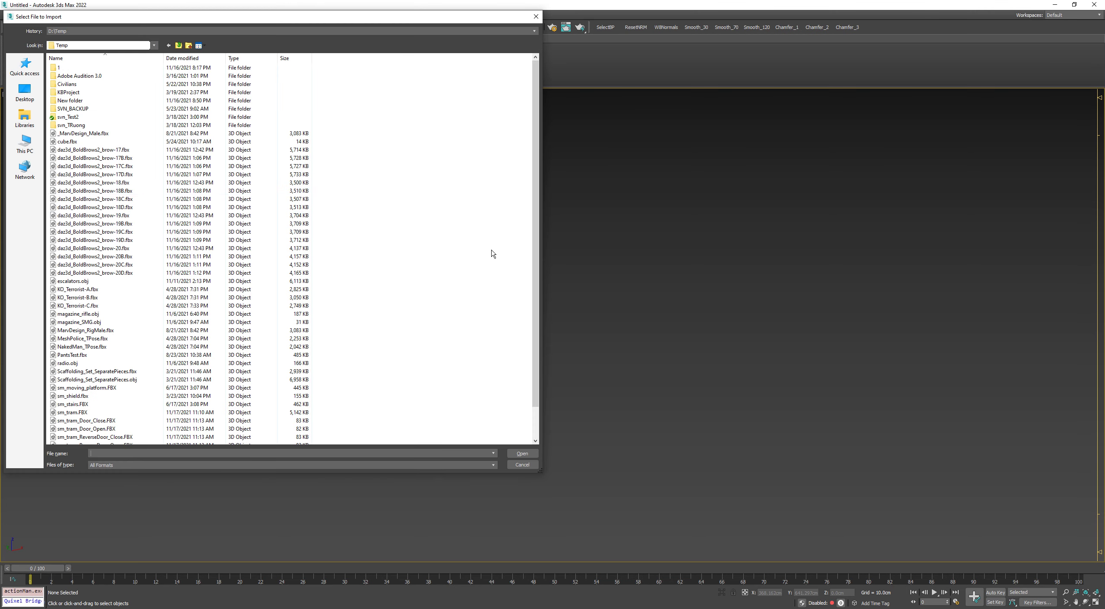
{"action": "left_click", "coordinate": [117, 45]}
{"action": "left_click", "coordinate": [79, 178]}
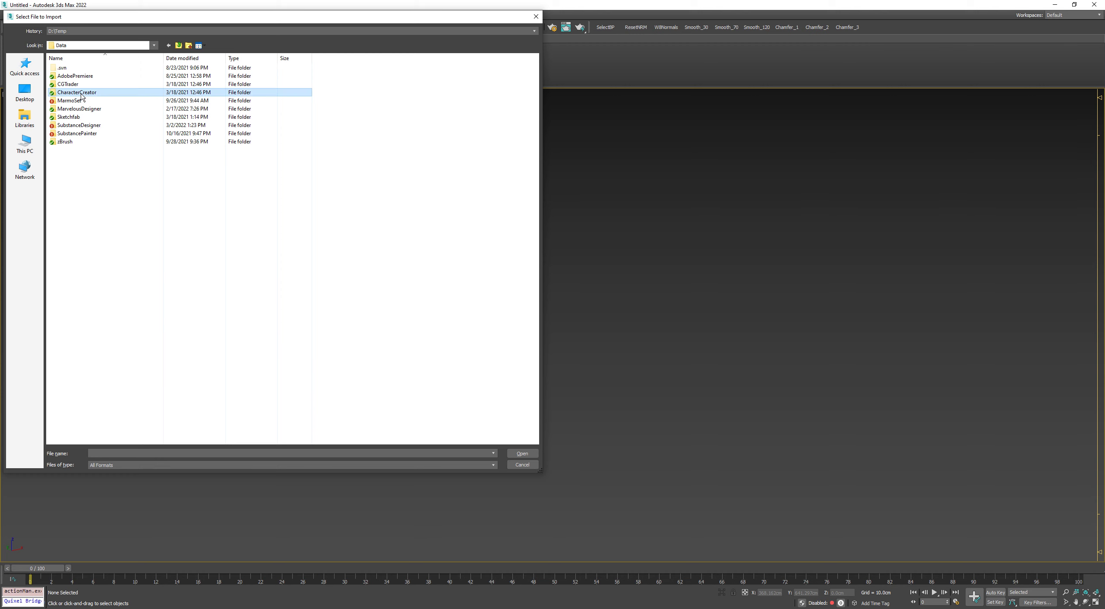
{"action": "double_click", "coordinate": [80, 92]}
{"action": "double_click", "coordinate": [75, 69]}
{"action": "double_click", "coordinate": [75, 68]}
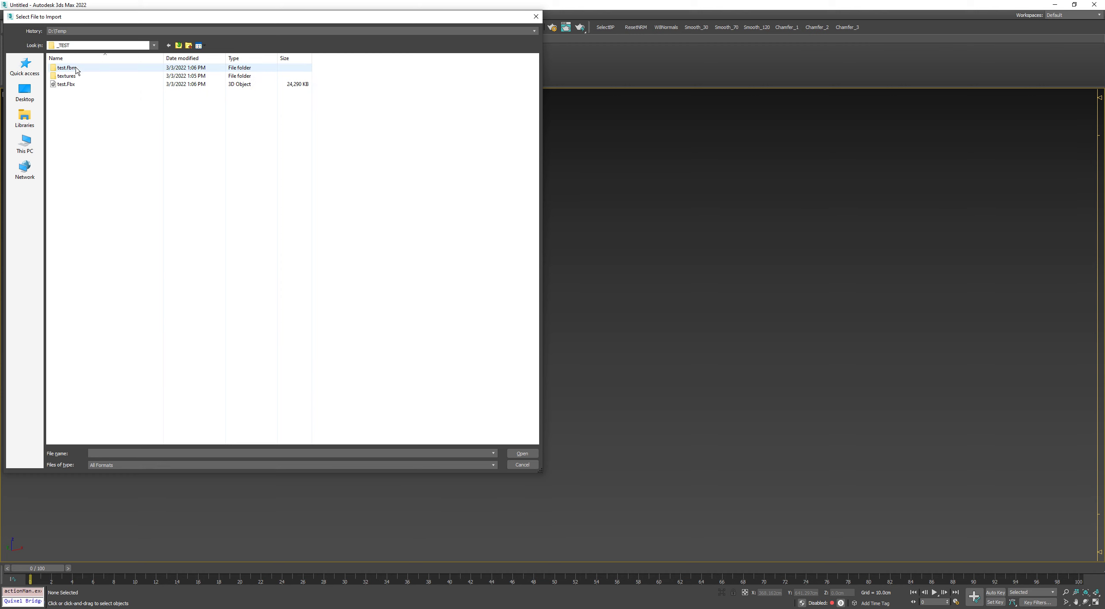
{"action": "left_click", "coordinate": [79, 85]}
{"action": "double_click", "coordinate": [79, 85]}
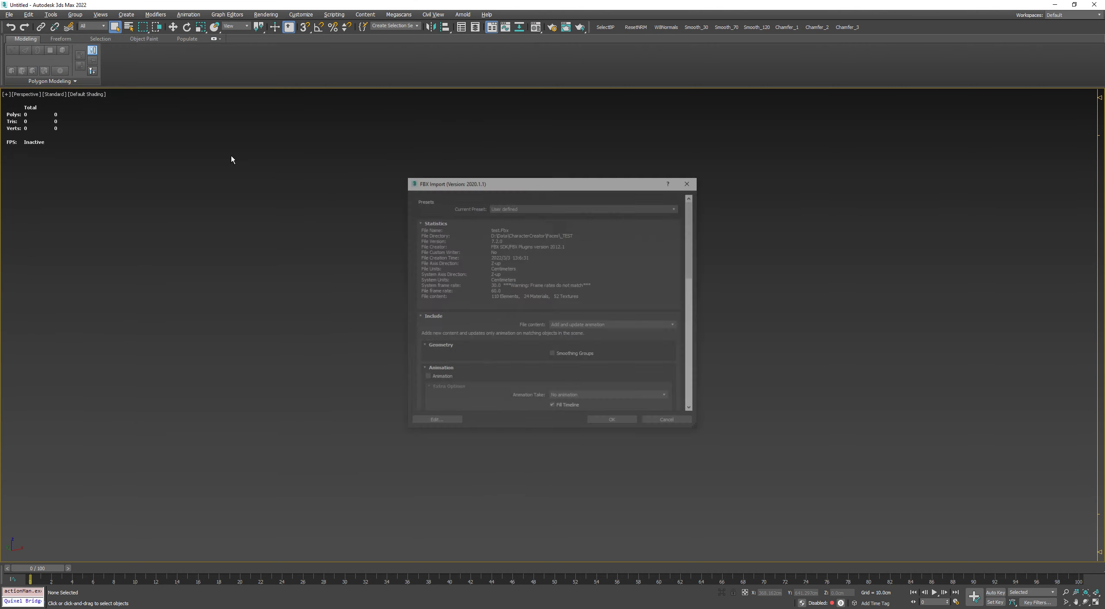
{"action": "left_click", "coordinate": [601, 422]}
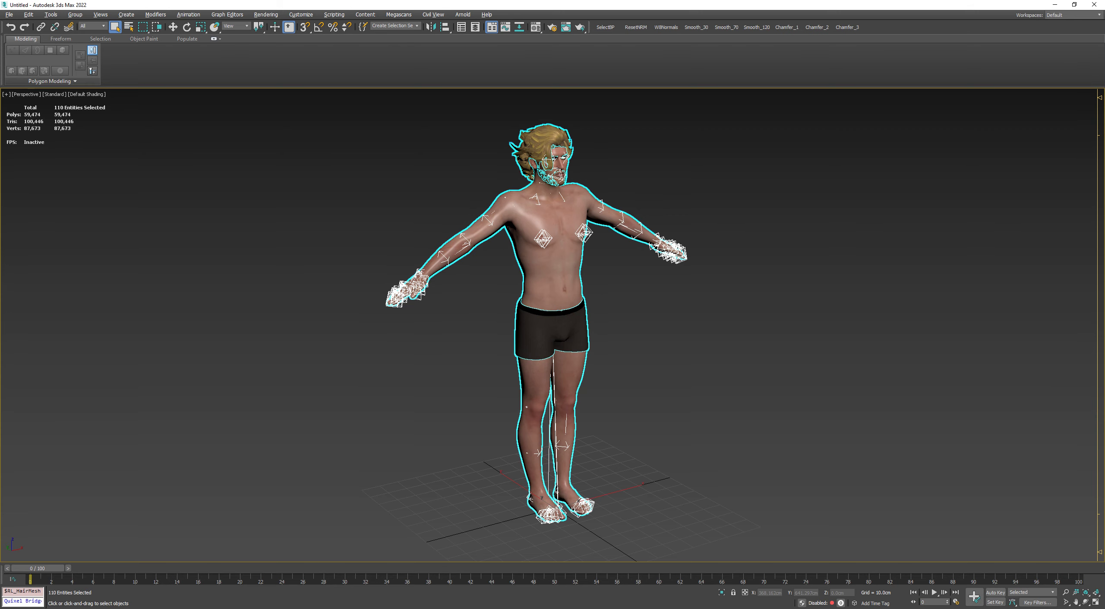
Move and enlarge the Scene Explorer beside the imported character and clear the object selection.
{"action": "left_click_drag", "start_coordinate": [93, 222], "coordinate": [113, 96]}
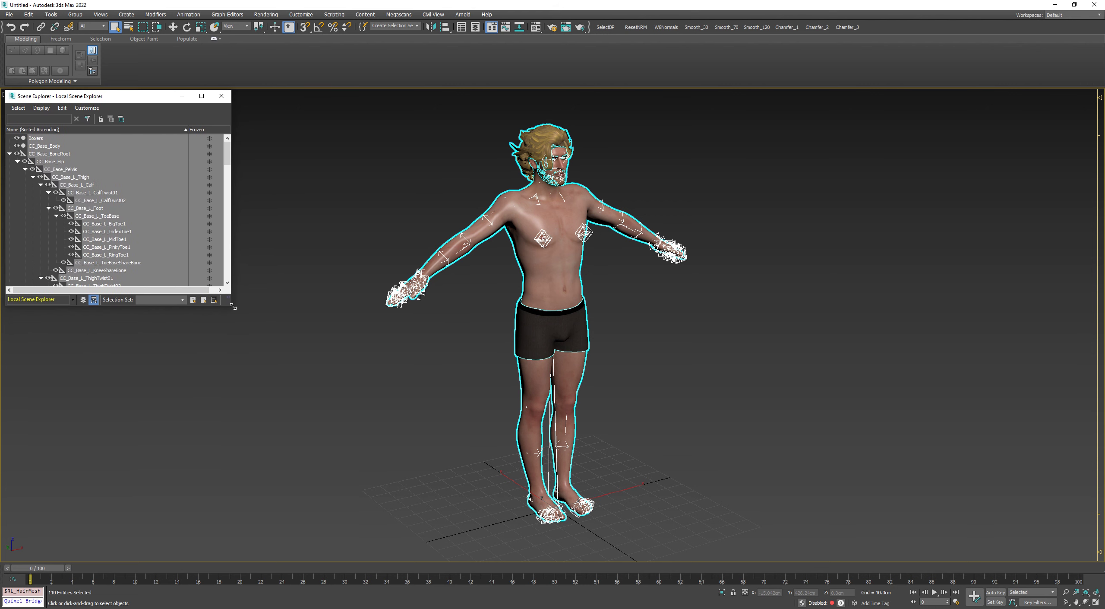
{"action": "left_click_drag", "start_coordinate": [233, 306], "coordinate": [238, 565]}
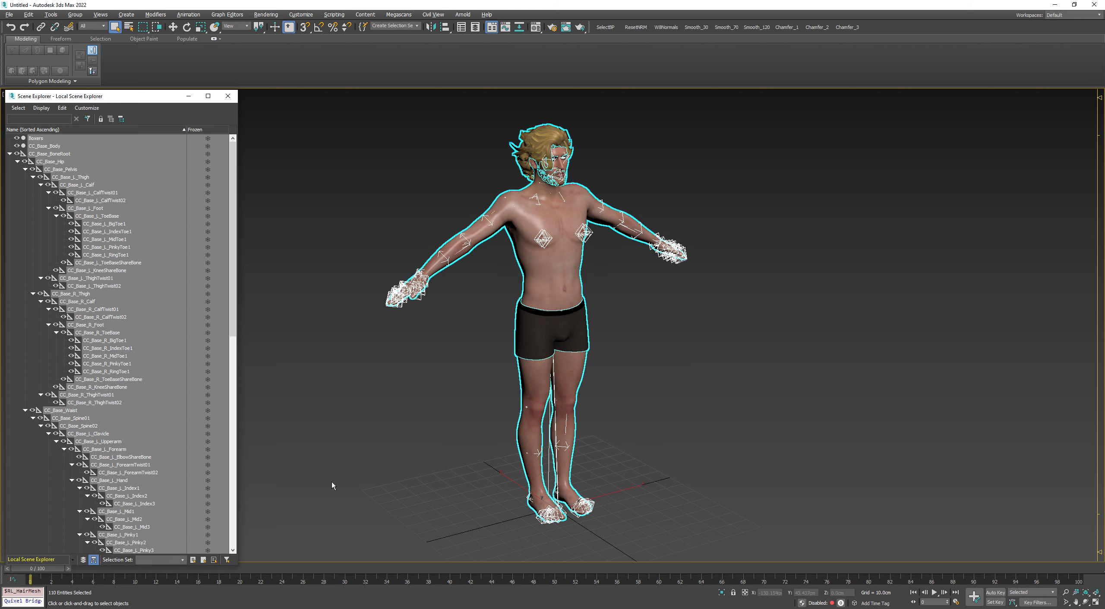
{"action": "left_click", "coordinate": [331, 483]}
{"action": "key", "text": "z"}
{"action": "left_click", "coordinate": [509, 270]}
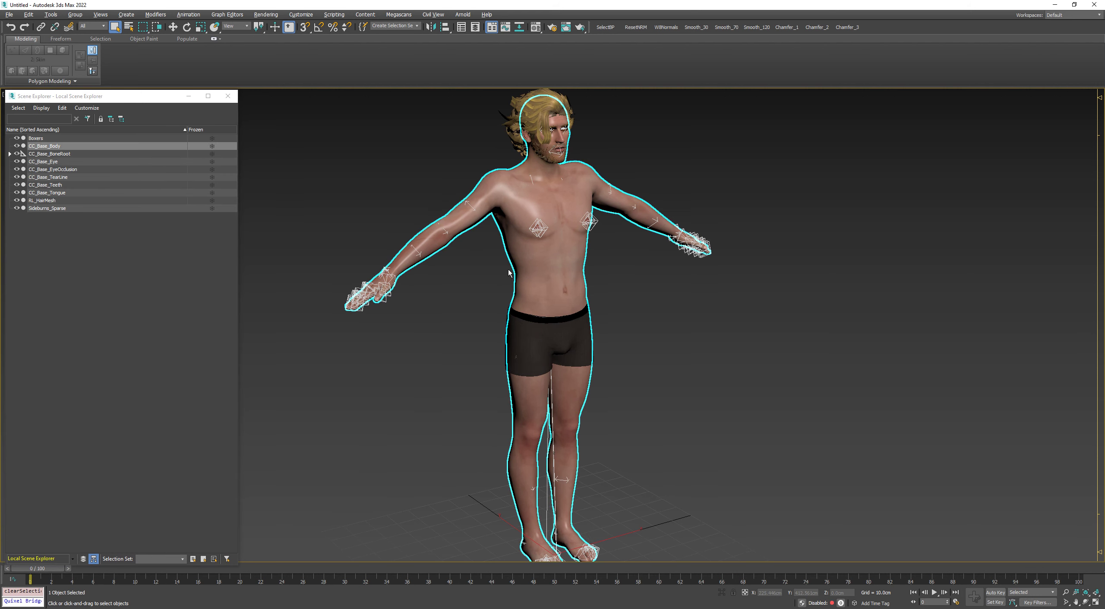
{"action": "middle_click_drag", "start_coordinate": [508, 272], "coordinate": [510, 293]}
{"action": "left_click", "coordinate": [477, 330]}
{"action": "scroll", "coordinate": [509, 284], "scroll_direction": "up", "scroll_amount": 2}
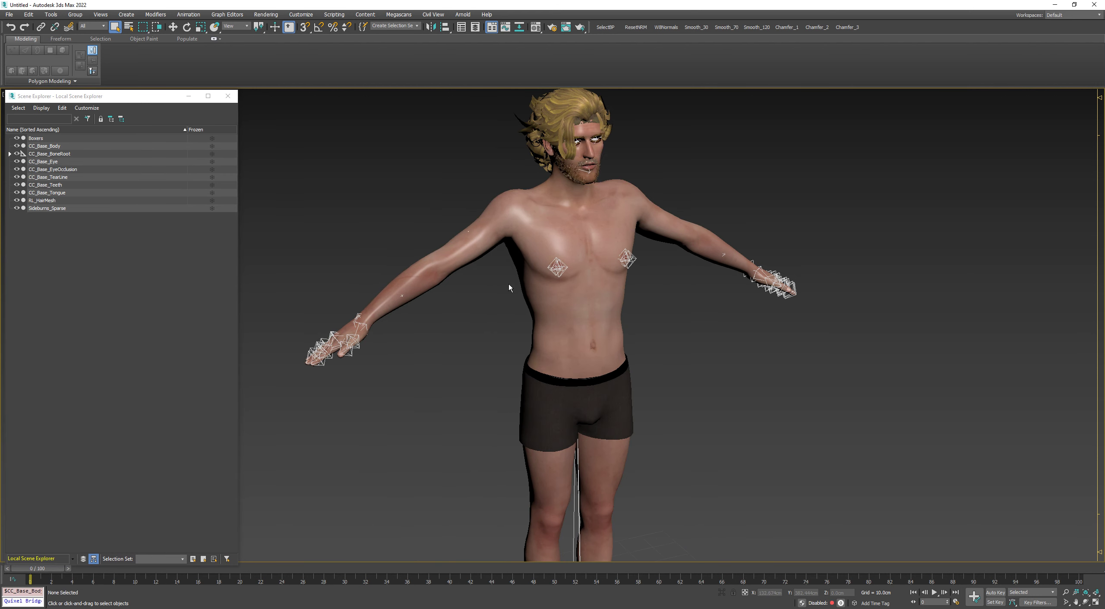
Delete the RL_HairMesh hair object from the character's head.
{"action": "left_click", "coordinate": [540, 113]}
{"action": "key", "text": "Delete"}
{"action": "middle_click_drag", "start_coordinate": [513, 188], "coordinate": [483, 234]}
{"action": "scroll", "coordinate": [484, 233], "scroll_direction": "up", "scroll_amount": 1}
Hide the body, sideburns, teeth and tongue meshes one by one to inspect the character's separate parts.
{"action": "left_click", "coordinate": [464, 266]}
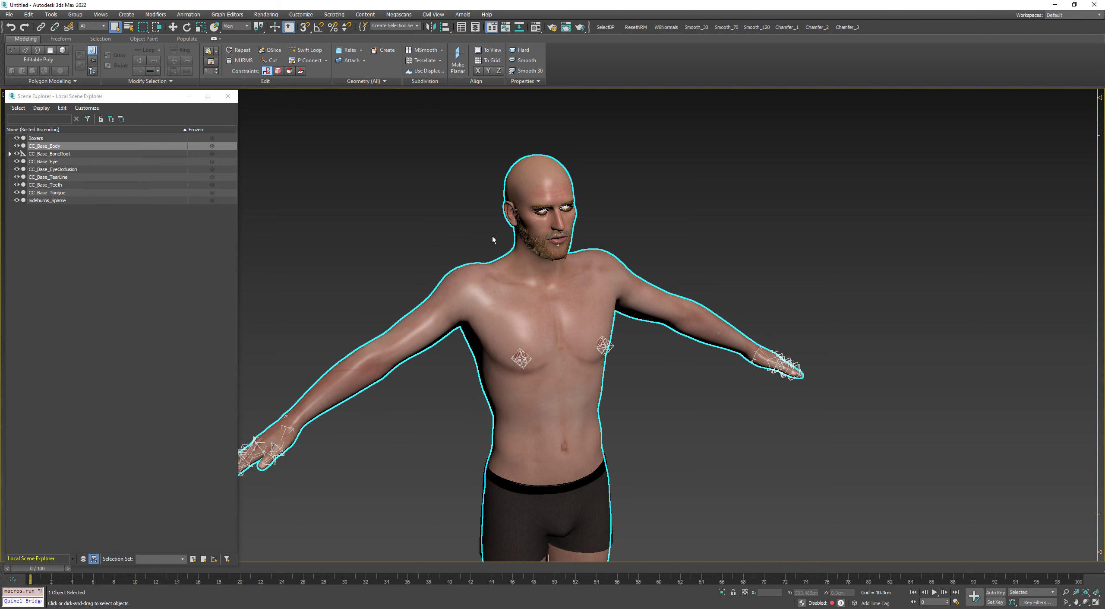
{"action": "key", "text": "alt+h"}
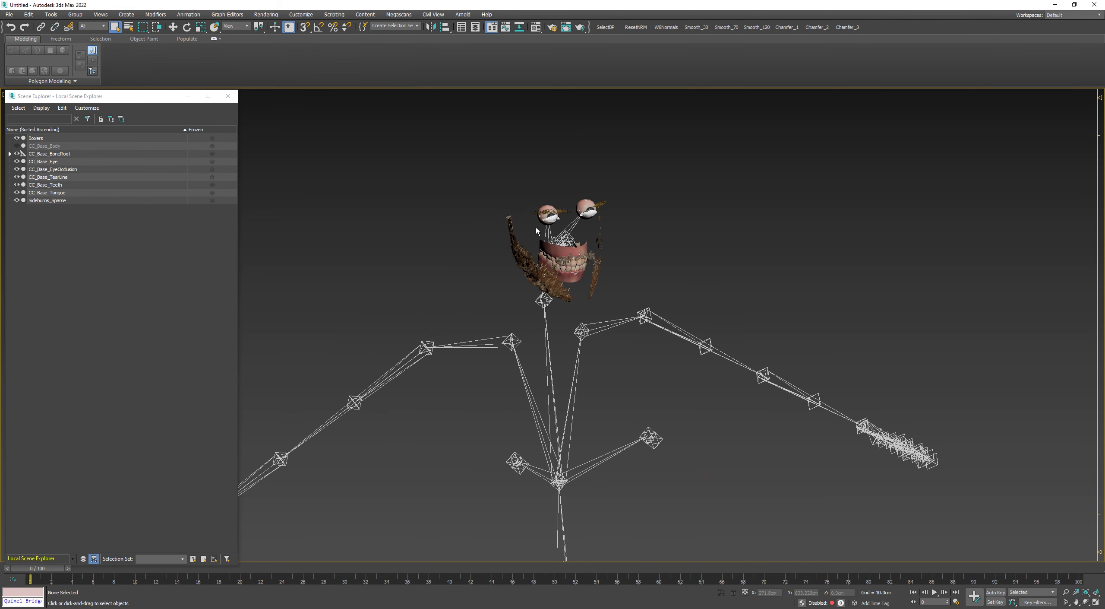
{"action": "left_click", "coordinate": [522, 260]}
{"action": "key", "text": "alt+h"}
{"action": "scroll", "coordinate": [537, 250], "scroll_direction": "up", "scroll_amount": 1}
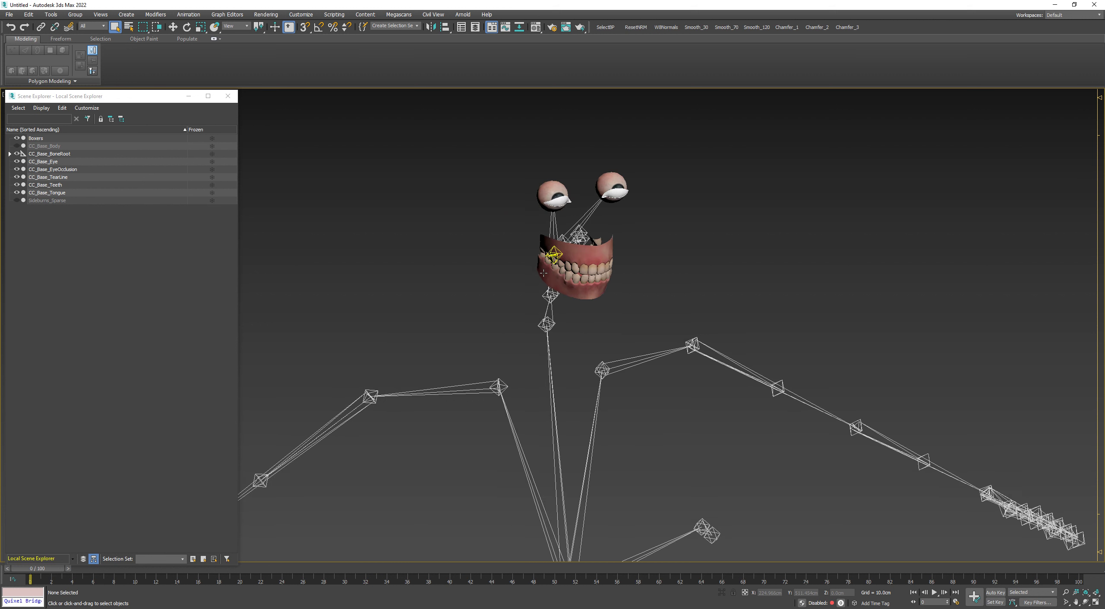
{"action": "left_click", "coordinate": [546, 267]}
{"action": "key", "text": "alt+h"}
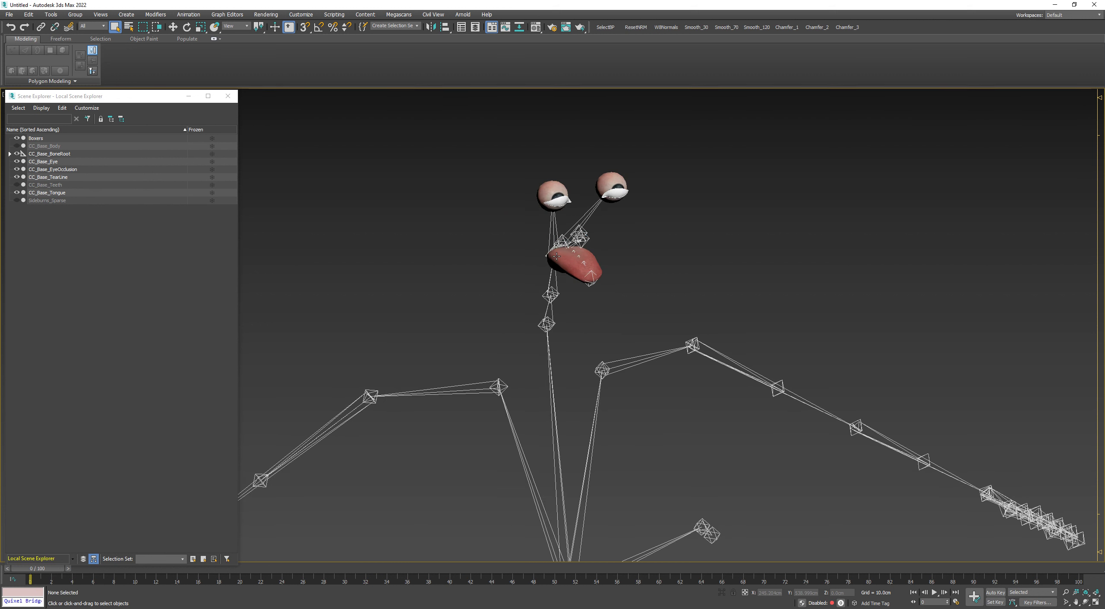
{"action": "left_click", "coordinate": [555, 255]}
{"action": "key", "text": "alt+h"}
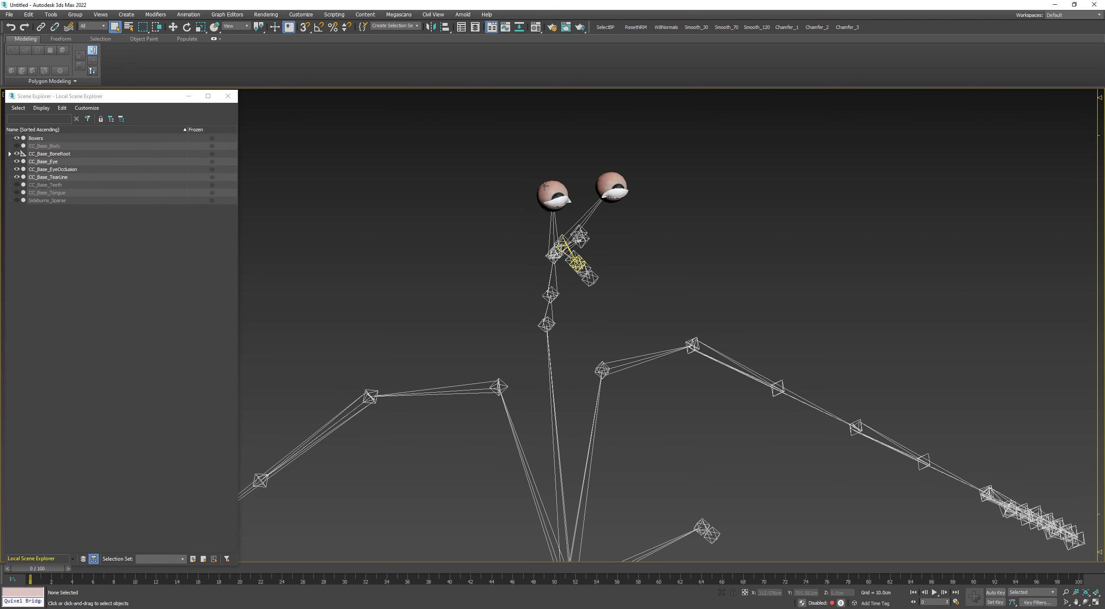
Hide the eye and eye occlusion meshes, check them with the skeleton display toggled, and select the tear line mesh.
{"action": "left_click", "coordinate": [546, 201]}
{"action": "key", "text": "alt+h"}
{"action": "left_click", "coordinate": [570, 208]}
{"action": "key", "text": "shift+h"}
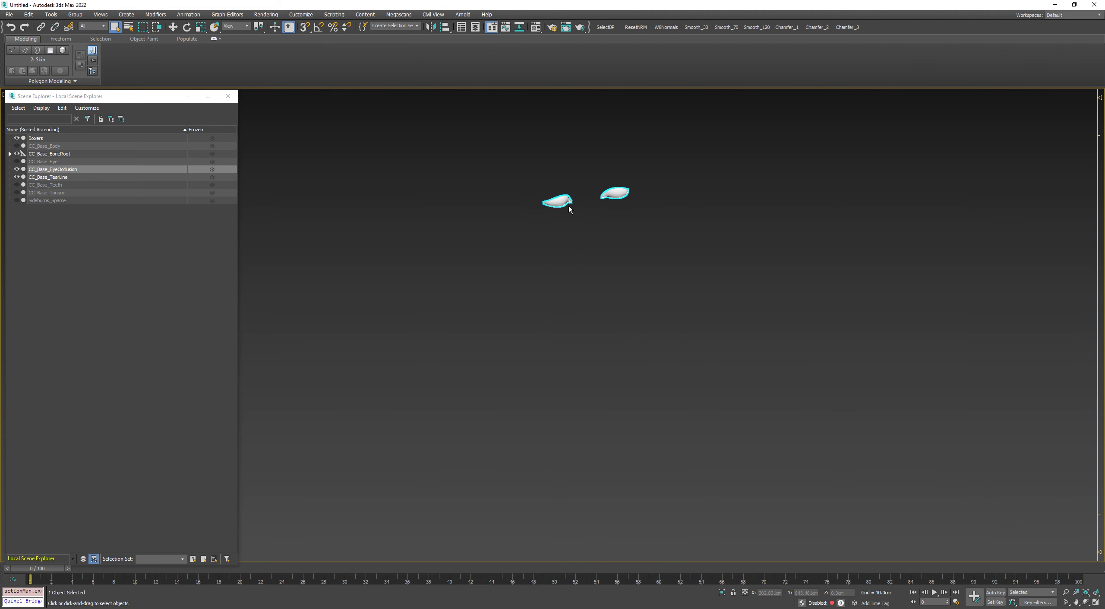
{"action": "key", "text": "shift+h"}
{"action": "middle_click_drag", "start_coordinate": [568, 204], "coordinate": [567, 222]}
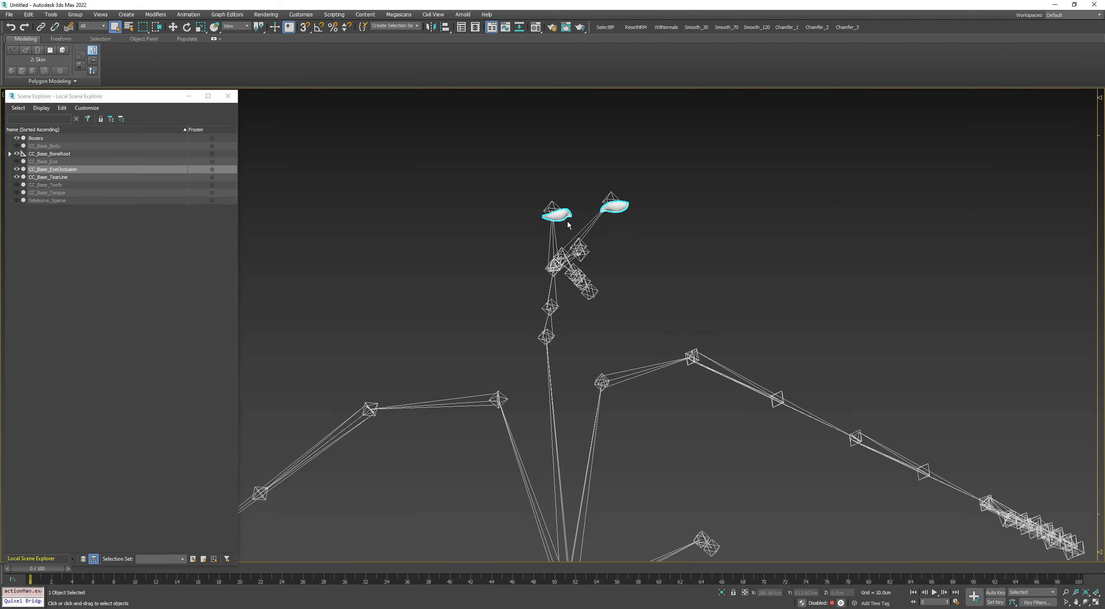
{"action": "key", "text": "alt+h"}
{"action": "left_click", "coordinate": [566, 216]}
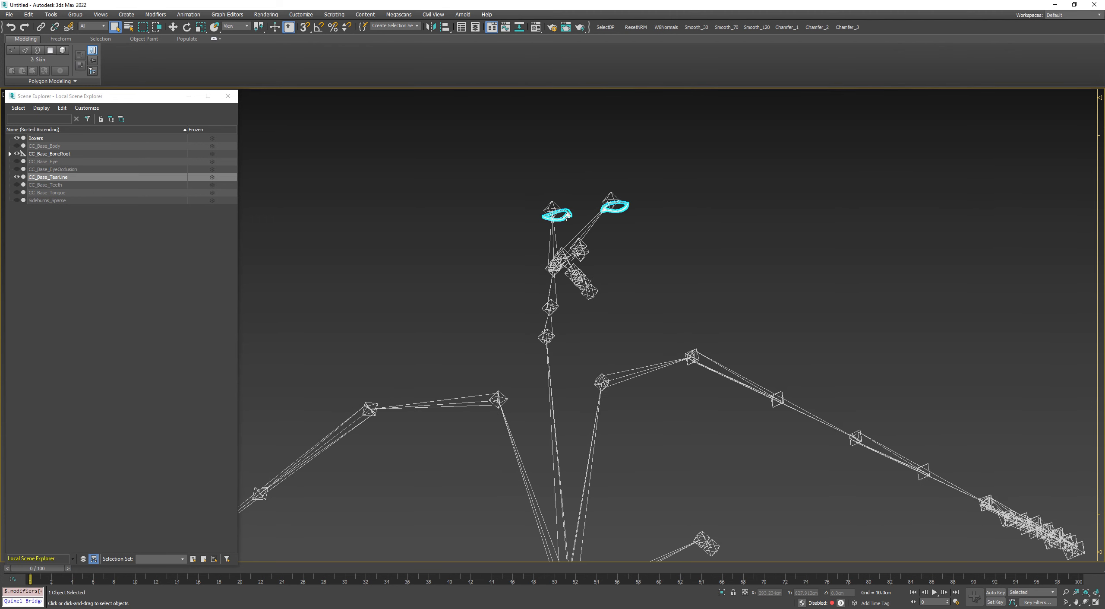
Unhide all of the character's meshes and select the body for a close view of the face.
{"action": "key", "text": "alt+u"}
{"action": "middle_click_drag", "start_coordinate": [567, 218], "coordinate": [568, 318], "text": "alt"}
{"action": "scroll", "coordinate": [504, 299], "scroll_direction": "up", "scroll_amount": 3}
{"action": "left_click", "coordinate": [504, 299]}
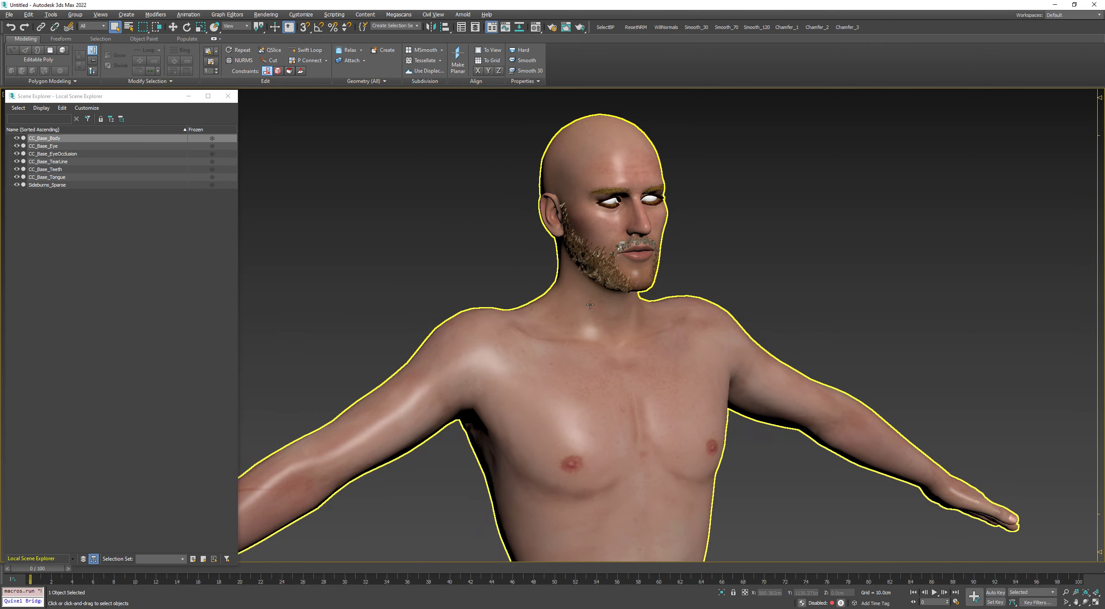
{"action": "key", "text": "F4"}
{"action": "scroll", "coordinate": [570, 319], "scroll_direction": "up", "scroll_amount": 5}
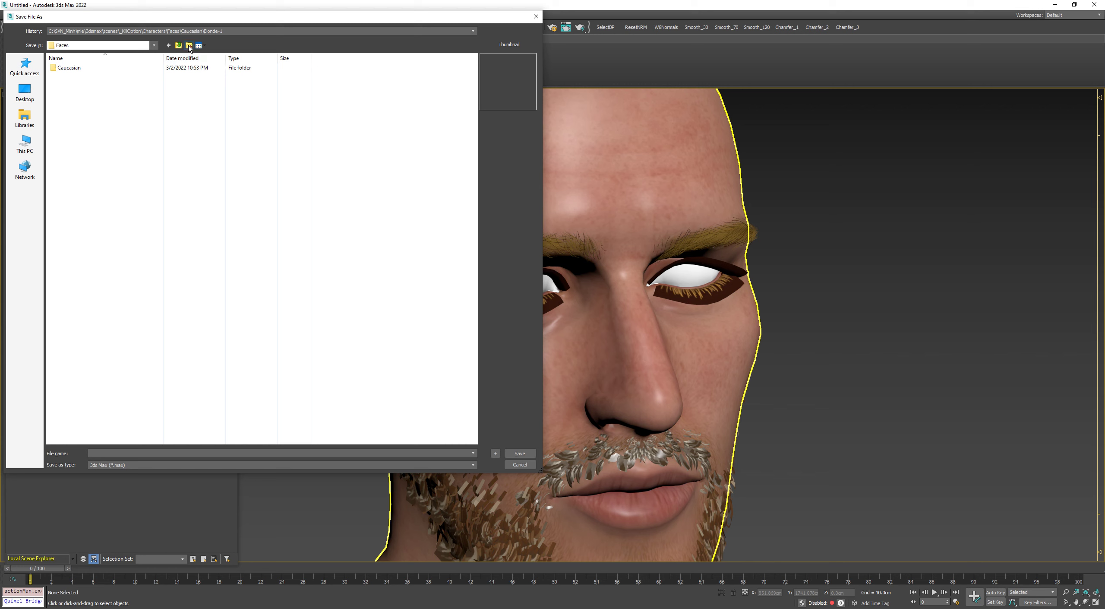
Create a folder named Test inside Faces and save the scene in it as test.
{"action": "left_click", "coordinate": [189, 45]}
{"action": "type", "text": "Test"}
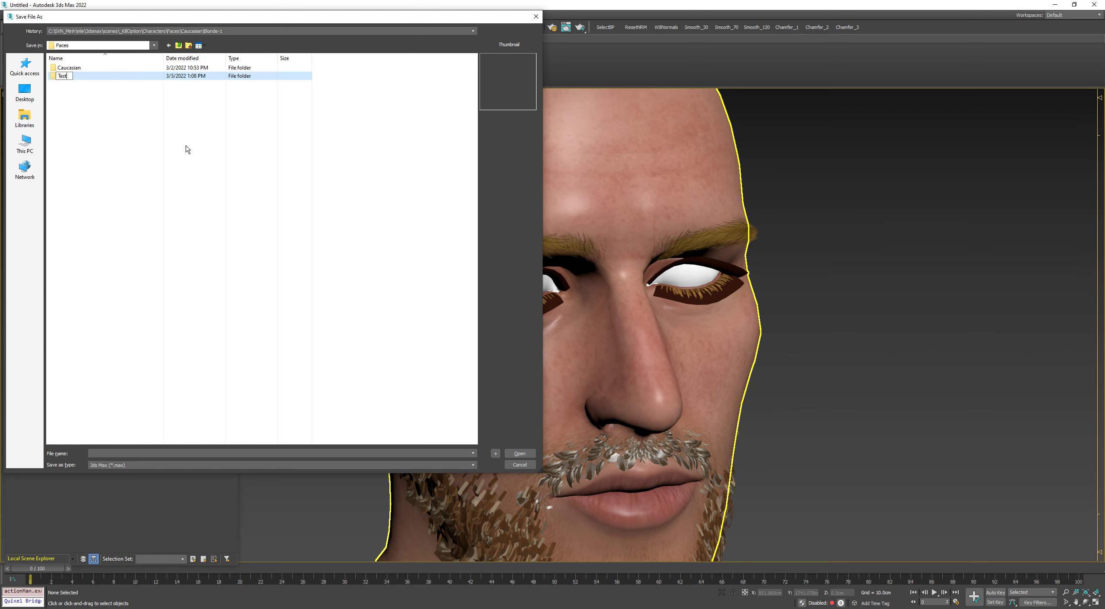
{"action": "key", "text": "Return"}
{"action": "double_click", "coordinate": [91, 78]}
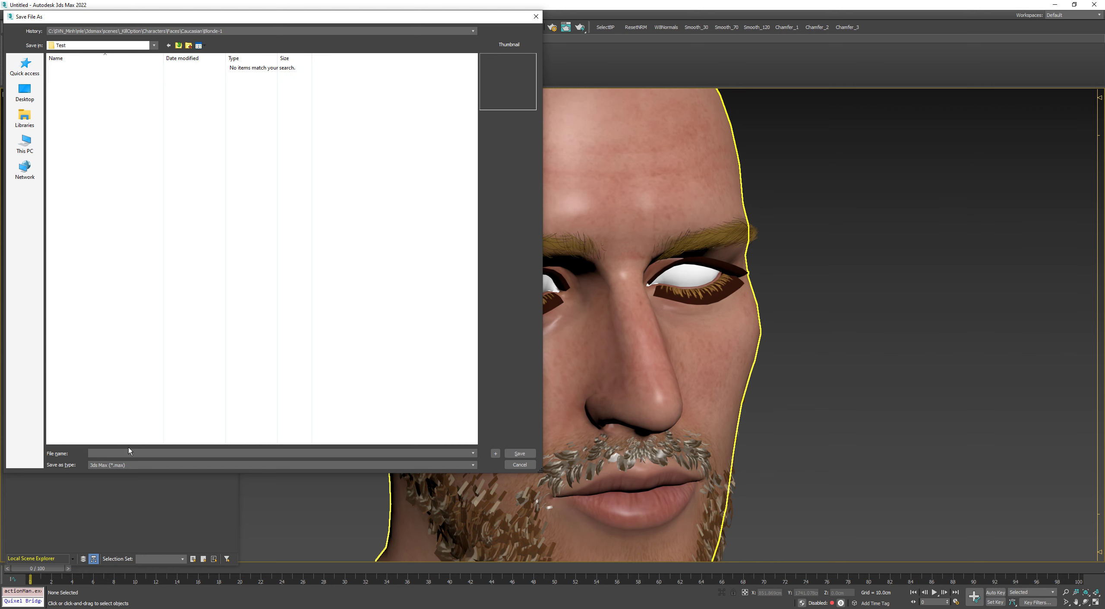
{"action": "type", "text": "test"}
{"action": "key", "text": "Return"}
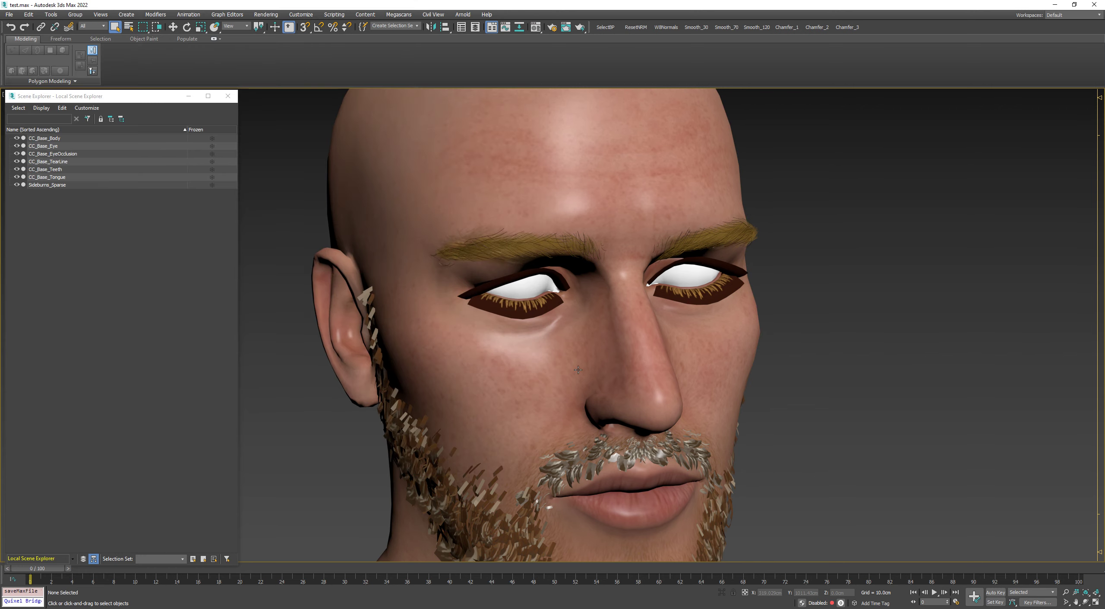
Hide the body and sideburns, delete the eye occlusion and tear line meshes, and select the eyes.
{"action": "left_click", "coordinate": [16, 138]}
{"action": "left_click", "coordinate": [17, 185]}
{"action": "left_click", "coordinate": [700, 268]}
{"action": "key", "text": "Delete"}
{"action": "left_click", "coordinate": [700, 268]}
{"action": "key", "text": "Delete"}
{"action": "left_click", "coordinate": [700, 268]}
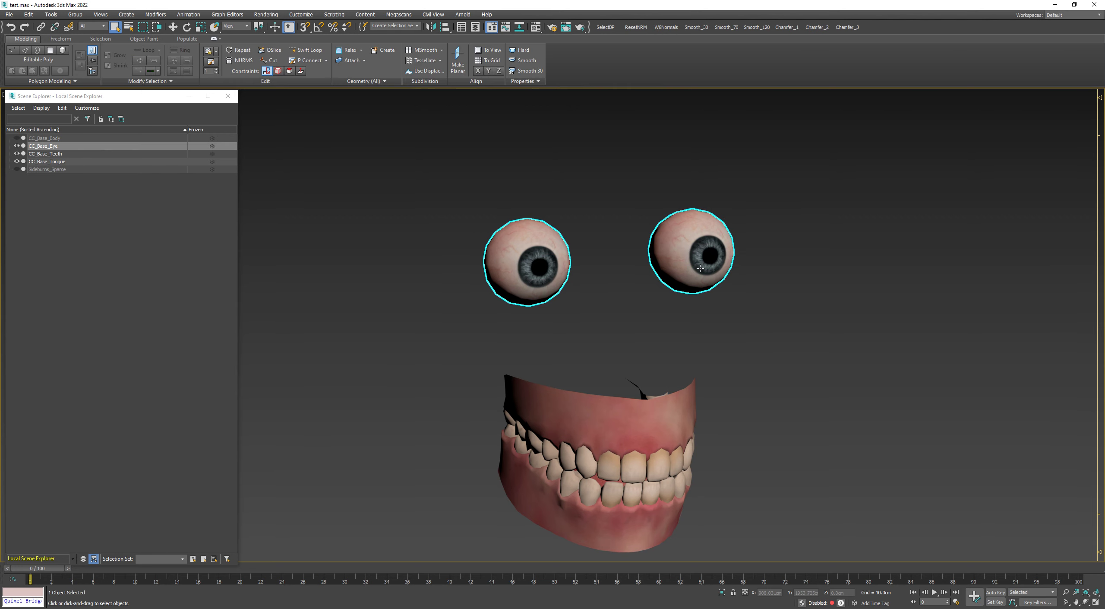
Delete the eye, teeth and tongue meshes from the scene.
{"action": "key", "text": "Delete"}
{"action": "left_click", "coordinate": [669, 396]}
{"action": "key", "text": "Delete"}
{"action": "left_click", "coordinate": [666, 431]}
{"action": "key", "text": "Delete"}
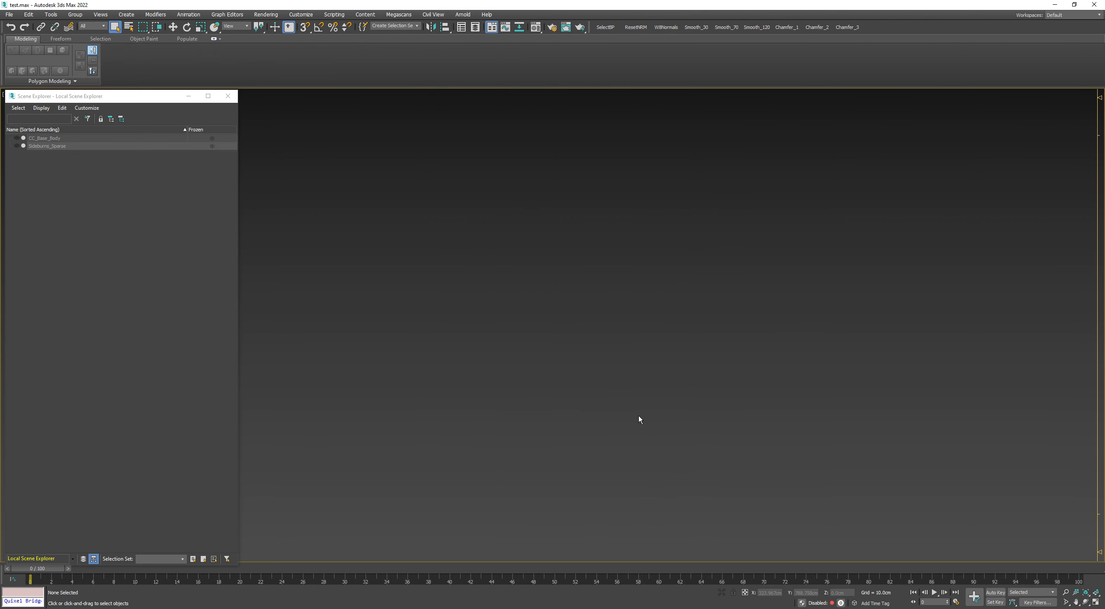
Unhide the body and sideburns meshes and save the scene as Bake in the Test folder.
{"action": "key", "text": "ctrl+shift+h"}
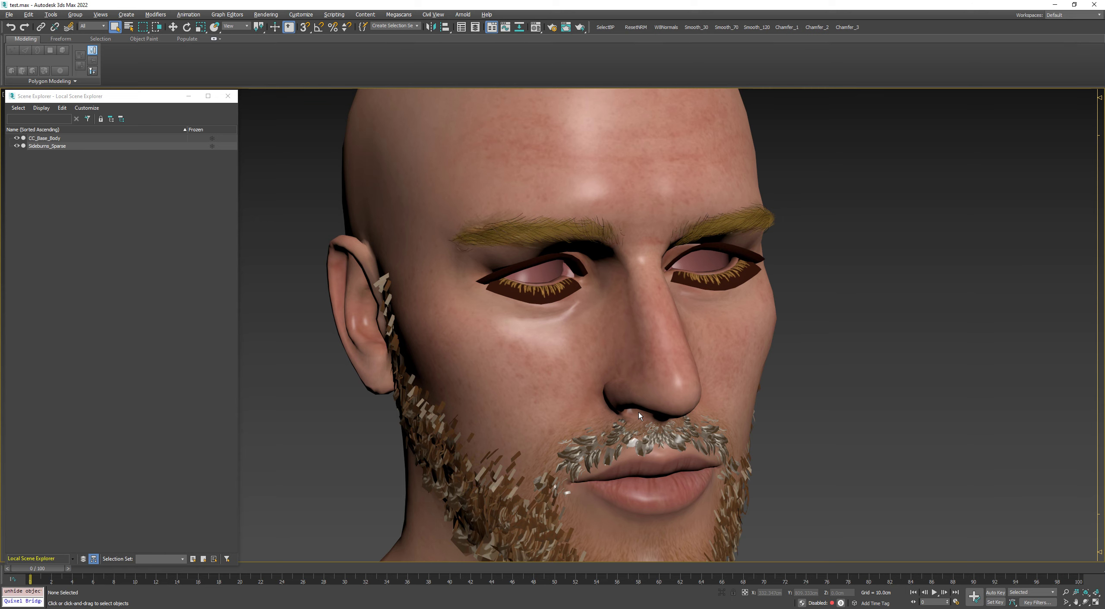
{"action": "key", "text": "ctrl+shift+s"}
{"action": "type", "text": "Bake"}
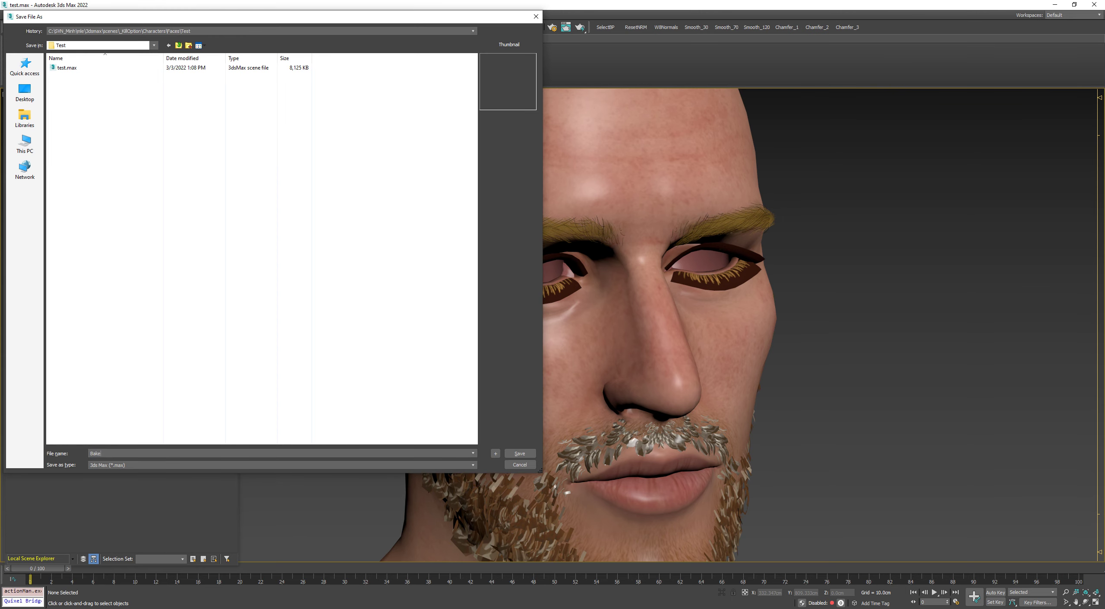
{"action": "key", "text": "Return"}
Select the CC_Base_Body mesh and turn on edged faces to show the head's wireframe.
{"action": "middle_click_drag", "start_coordinate": [663, 387], "coordinate": [869, 323], "text": "alt"}
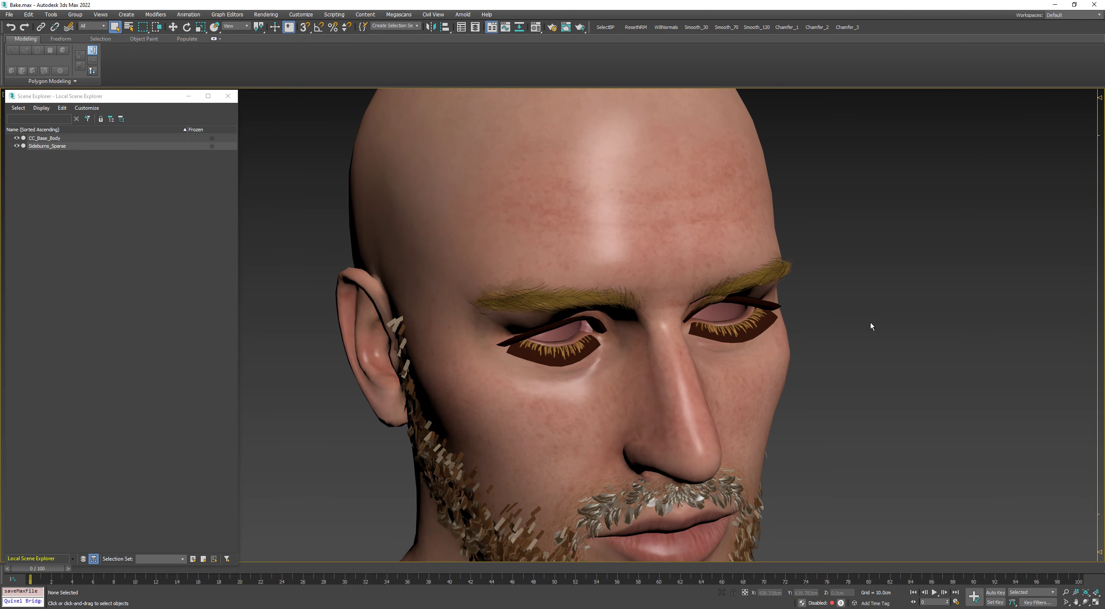
{"action": "left_click", "coordinate": [747, 381]}
{"action": "scroll", "coordinate": [747, 381], "scroll_direction": "down", "scroll_amount": 1}
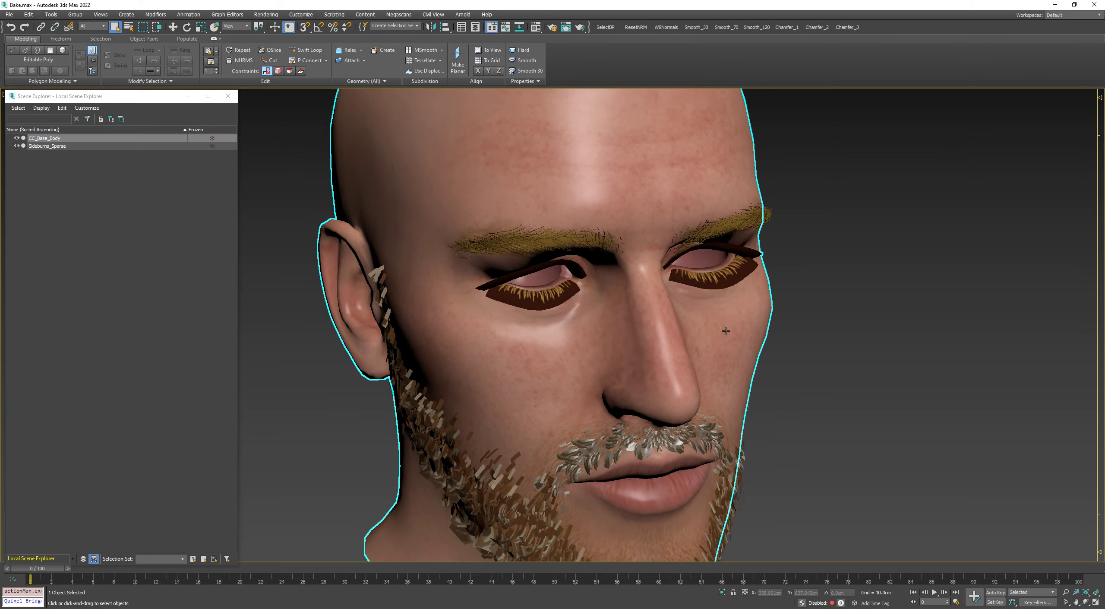
{"action": "scroll", "coordinate": [722, 310], "scroll_direction": "down", "scroll_amount": 2}
{"action": "key", "text": "F4"}
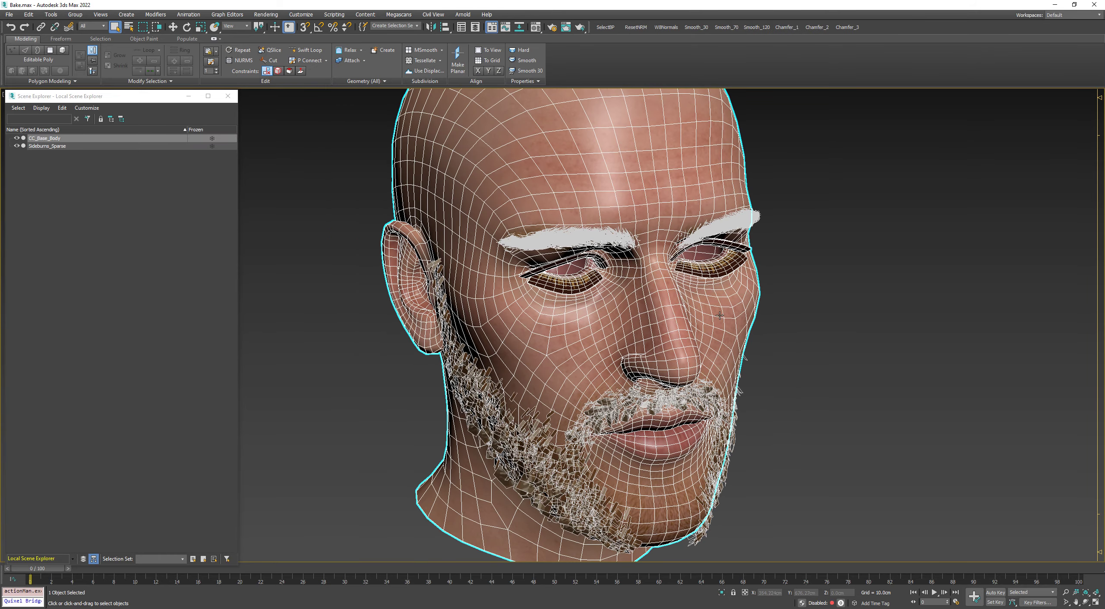
{"action": "scroll", "coordinate": [785, 310], "scroll_direction": "down", "scroll_amount": 1}
{"action": "middle_click_drag", "start_coordinate": [786, 311], "coordinate": [801, 345]}
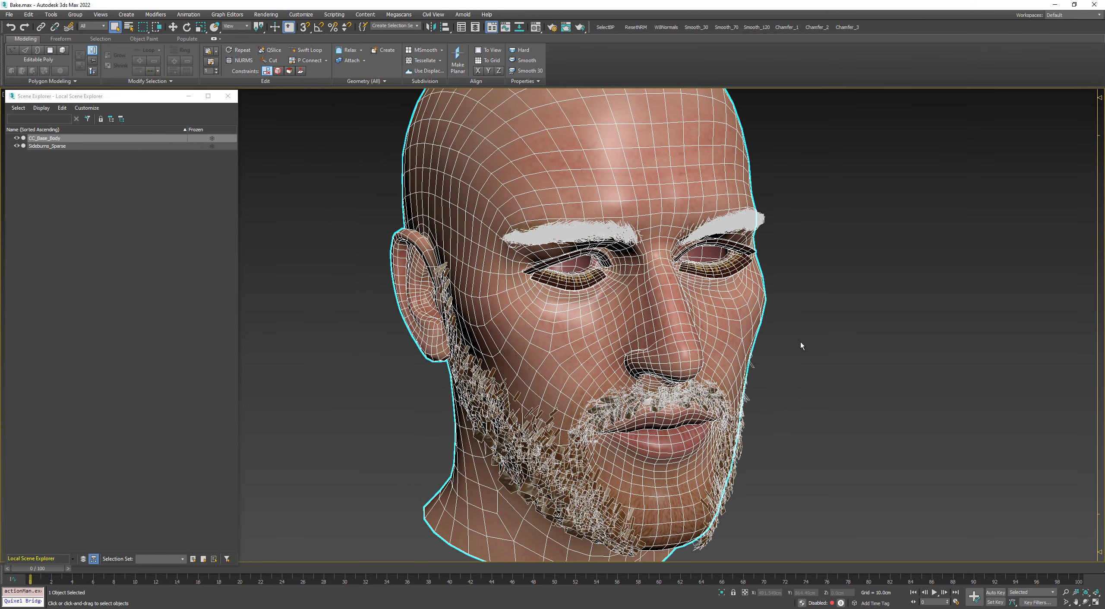
Export the selected head as the FBX file head_mesh into a new folder named TEST inside Character/Faces.
{"action": "key", "text": "ctrl+e"}
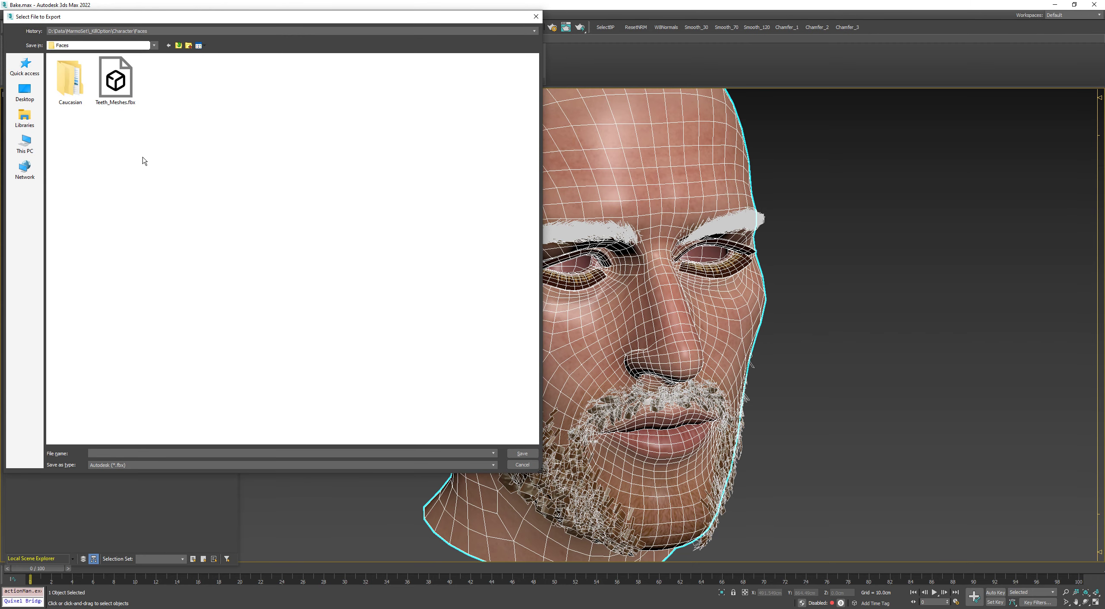
{"action": "left_click", "coordinate": [178, 45]}
{"action": "left_click", "coordinate": [179, 46]}
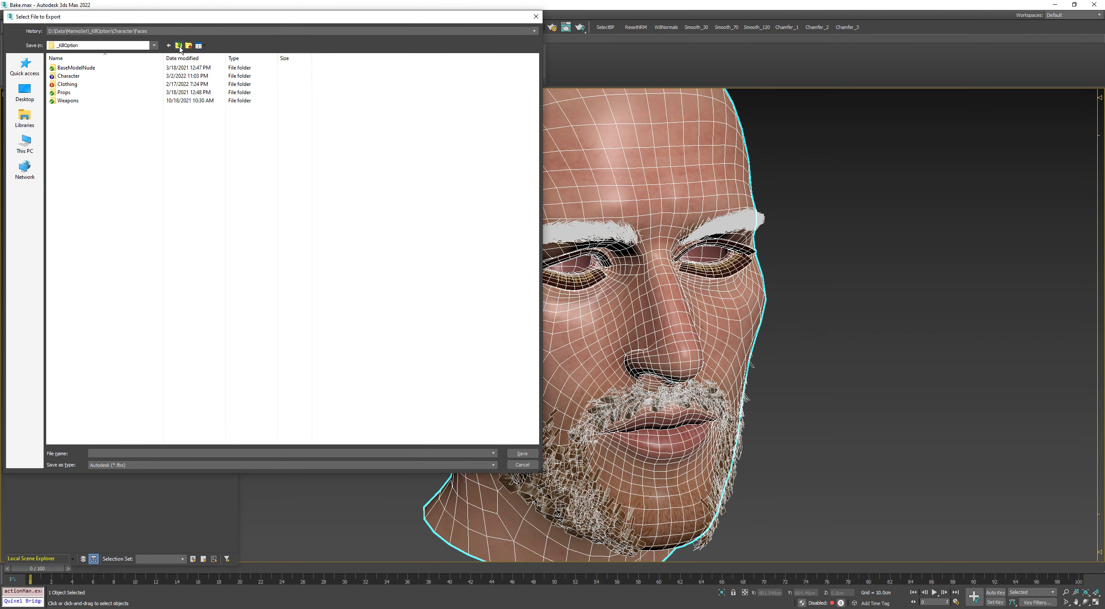
{"action": "double_click", "coordinate": [89, 77]}
{"action": "double_click", "coordinate": [90, 69]}
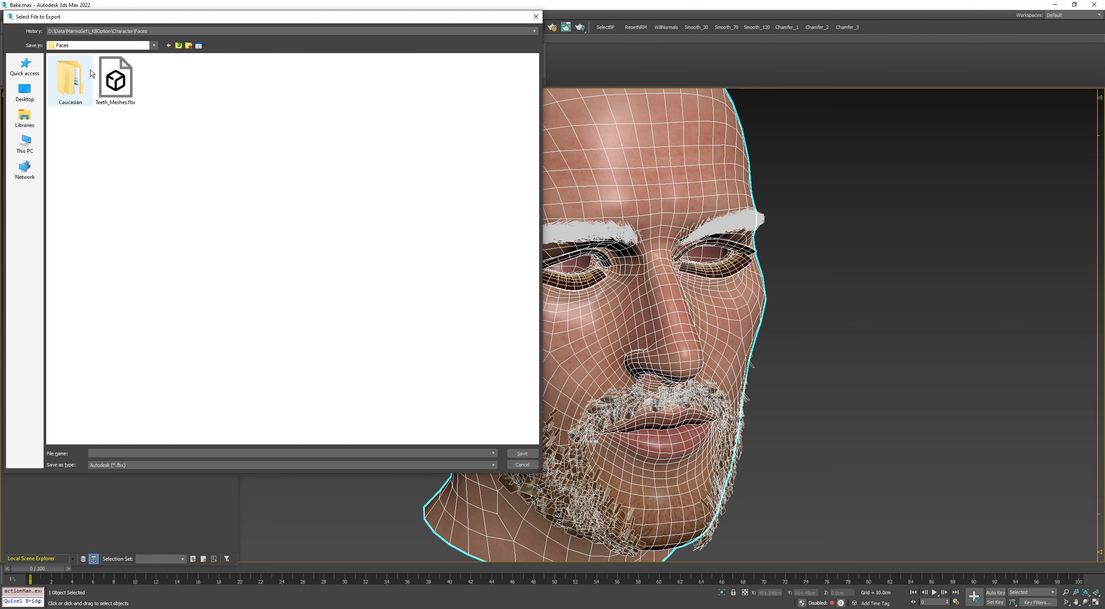
{"action": "left_click", "coordinate": [189, 45]}
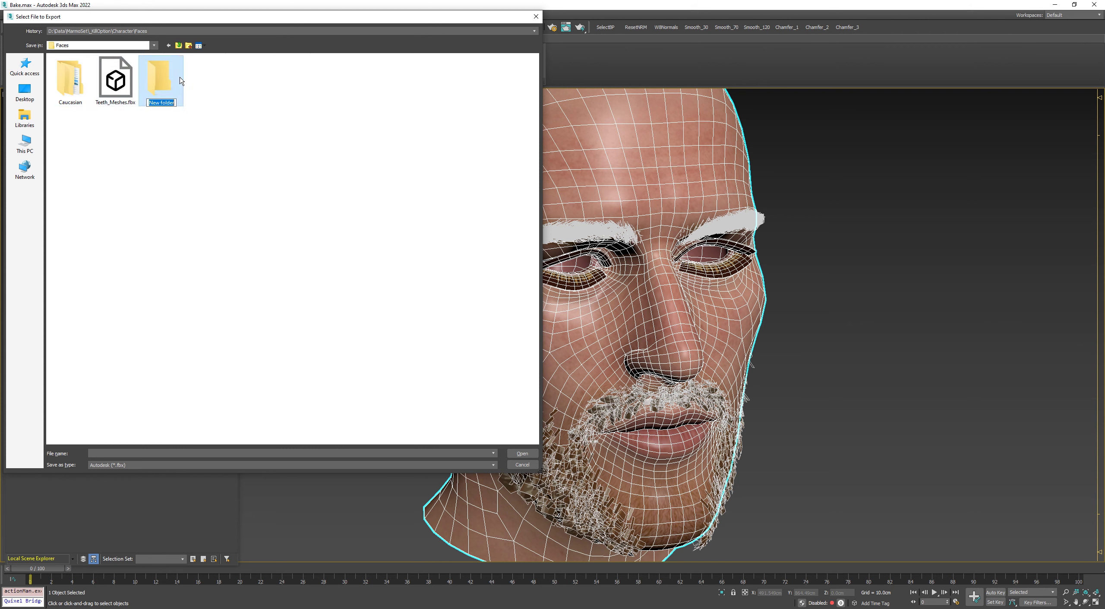
{"action": "type", "text": "TEST"}
{"action": "key", "text": "Return"}
{"action": "double_click", "coordinate": [169, 93]}
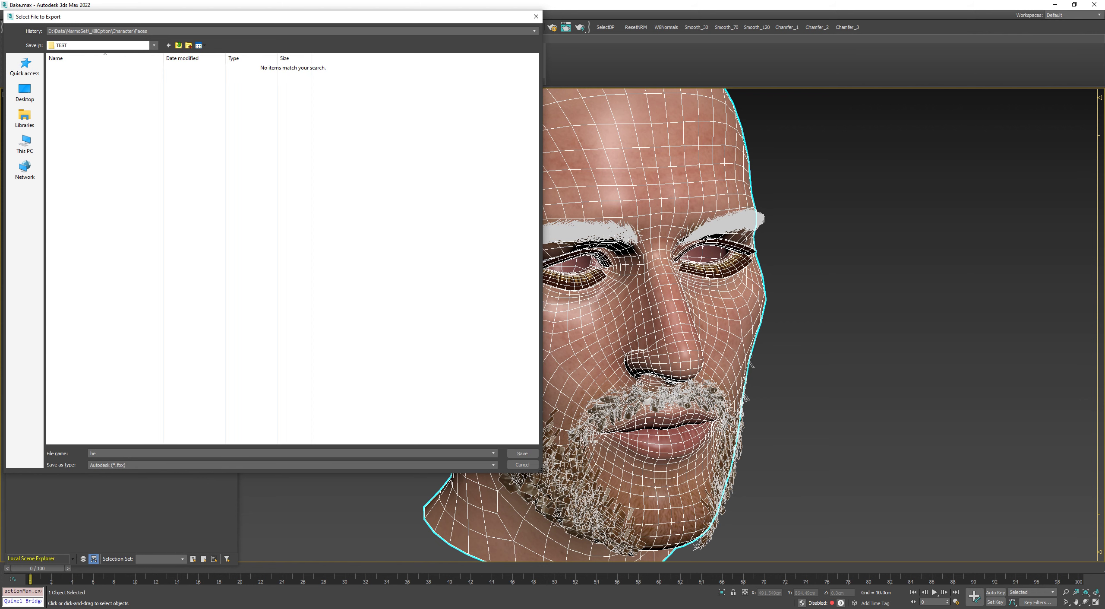
{"action": "key", "text": "Return"}
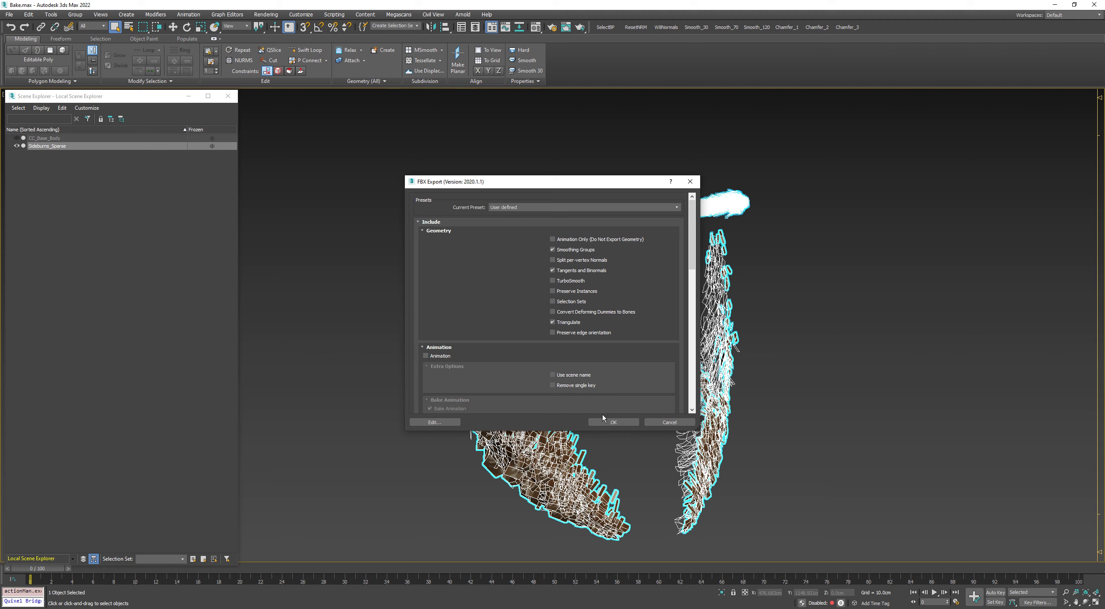
Export the selected sideburns mesh in FBX format as Beard_Eyebrows_Mesh in the TEST folder.
{"action": "left_click", "coordinate": [609, 421]}
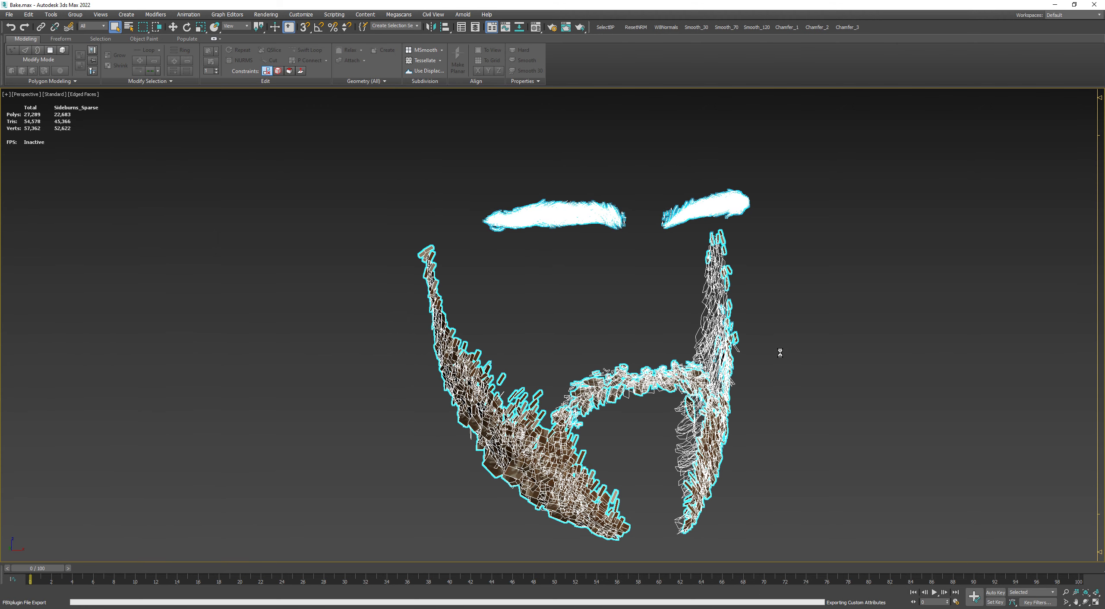
{"action": "middle_click_drag", "start_coordinate": [779, 353], "coordinate": [745, 356]}
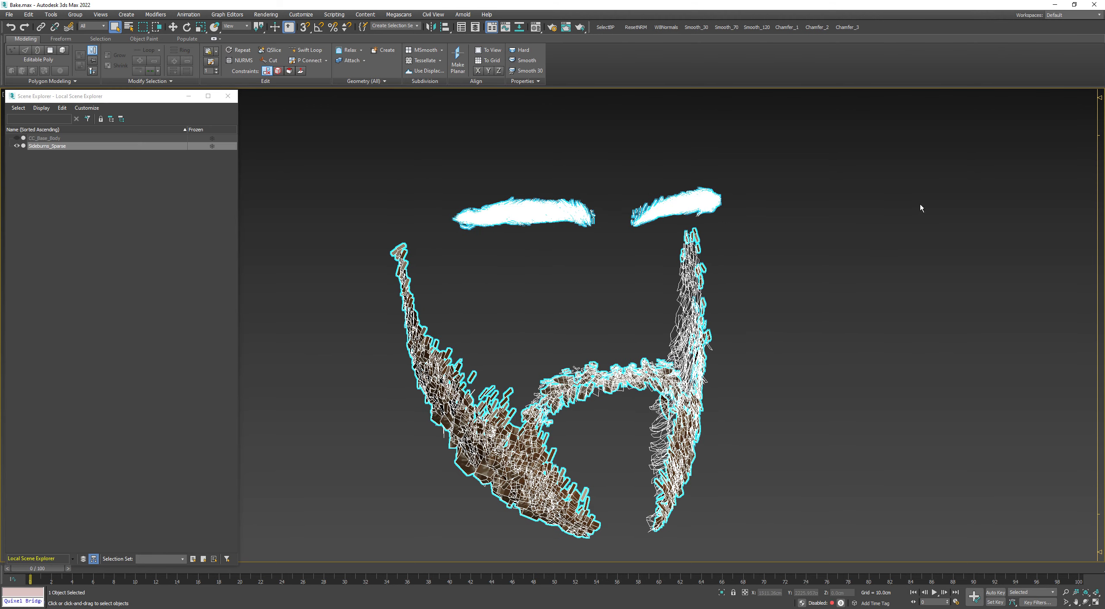
{"action": "left_click", "coordinate": [1055, 5]}
{"action": "left_click", "coordinate": [1056, 8]}
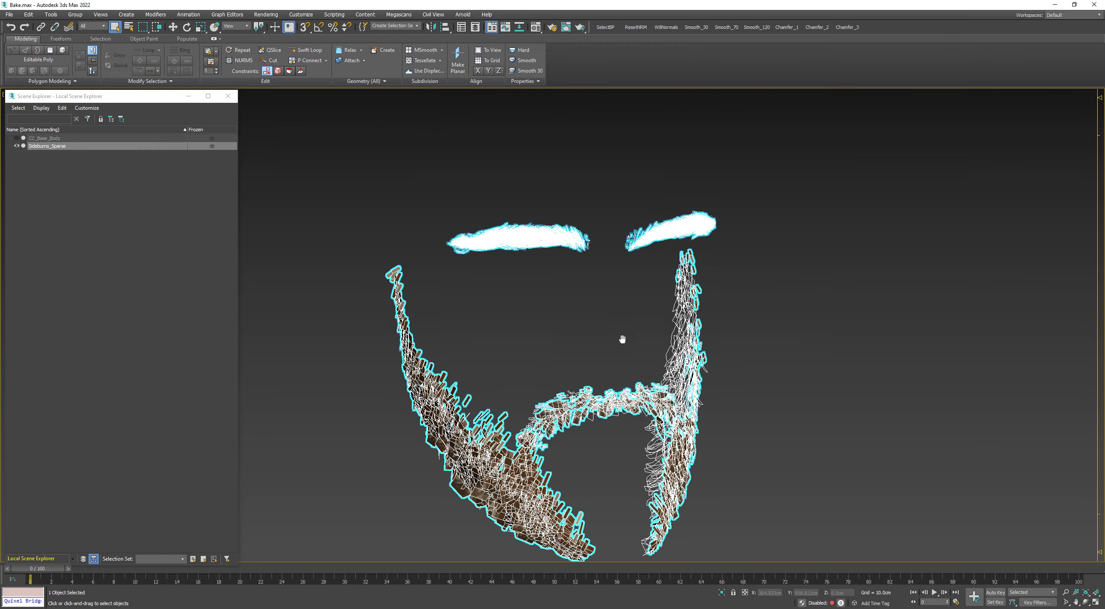
Examine the beard, mustache and eyebrow hair cards of the Sideburns_Sparse mesh up close.
{"action": "left_click", "coordinate": [592, 345]}
{"action": "scroll", "coordinate": [540, 445], "scroll_direction": "up", "scroll_amount": 5}
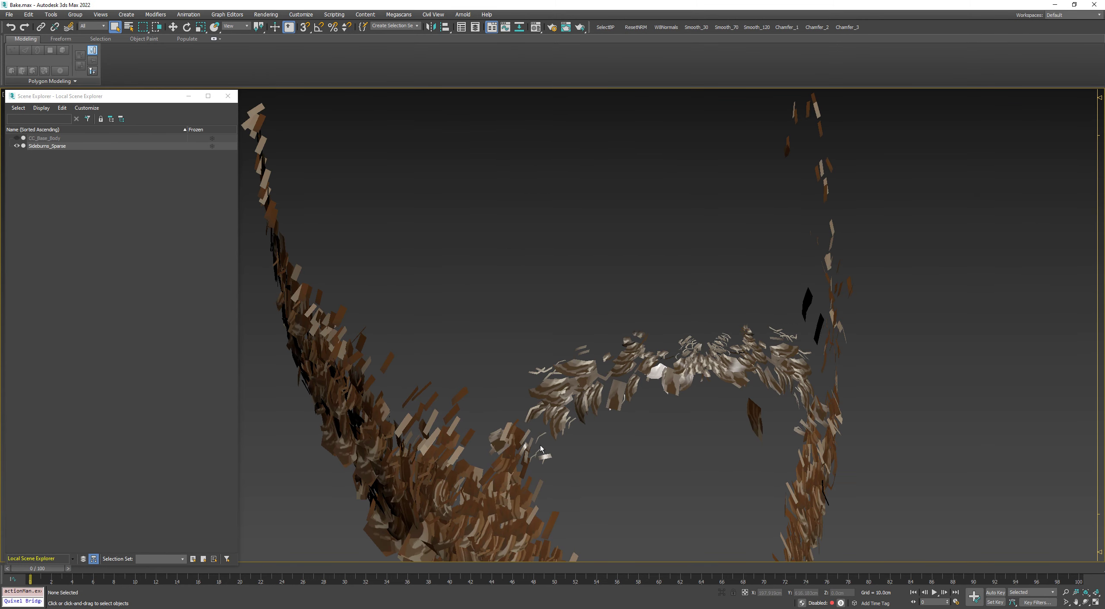
{"action": "left_click", "coordinate": [507, 455]}
{"action": "scroll", "coordinate": [518, 463], "scroll_direction": "down", "scroll_amount": 2}
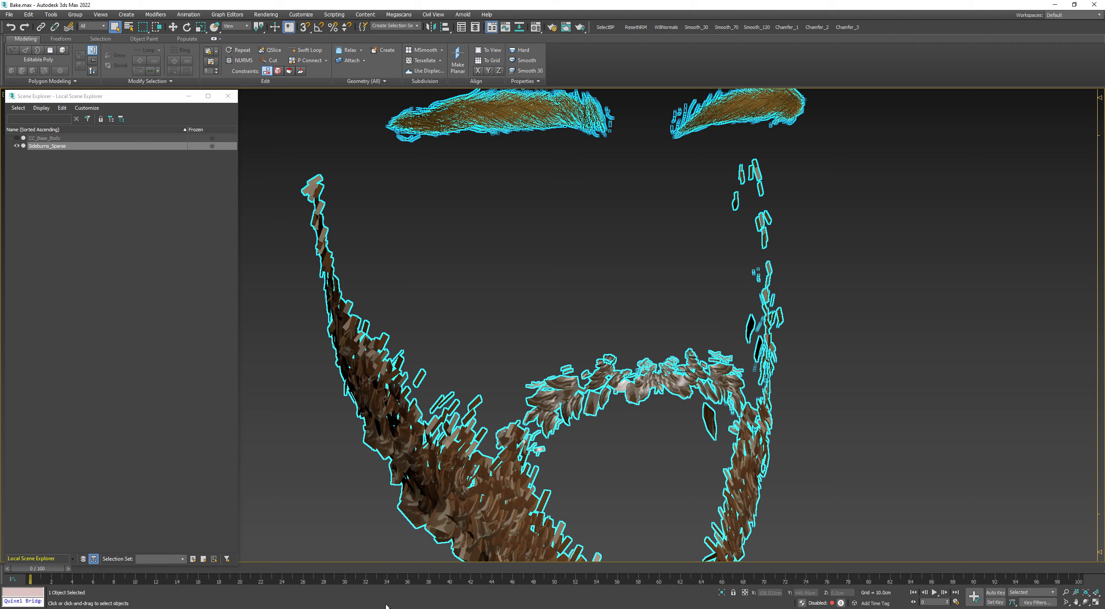
{"action": "scroll", "coordinate": [574, 341], "scroll_direction": "down", "scroll_amount": 2}
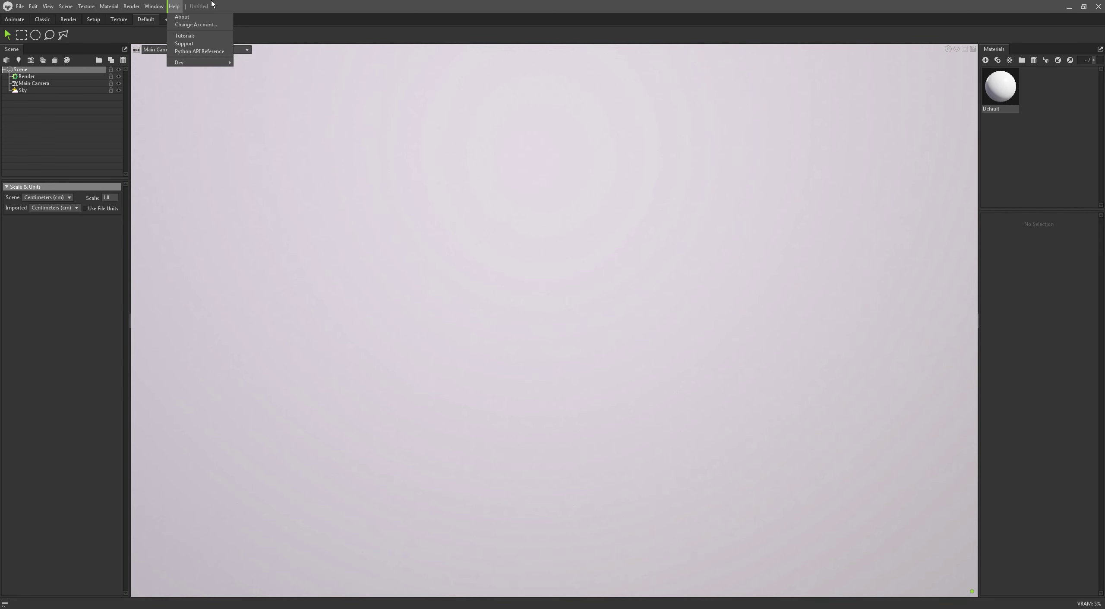
Switch to Marmoset Toolbag and add a new bake project to the untitled scene.
{"action": "left_click", "coordinate": [181, 88]}
{"action": "left_click", "coordinate": [174, 6]}
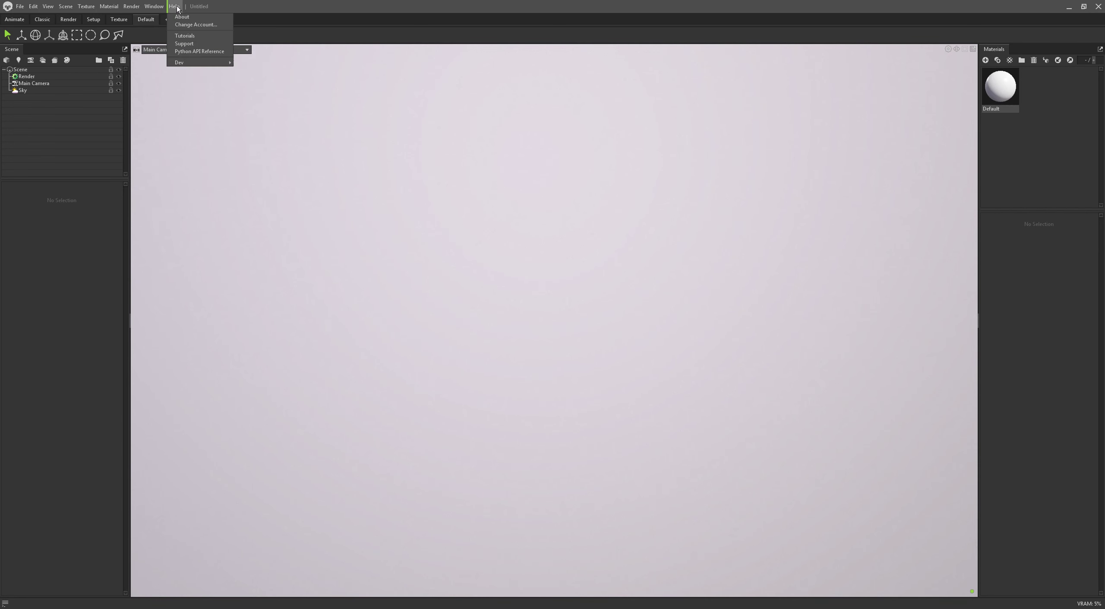
{"action": "mouse_move", "coordinate": [162, 6]}
{"action": "left_click", "coordinate": [66, 60]}
Set the bake output to a PSD file in the TEST folder inside Character/Faces.
{"action": "left_click", "coordinate": [112, 300]}
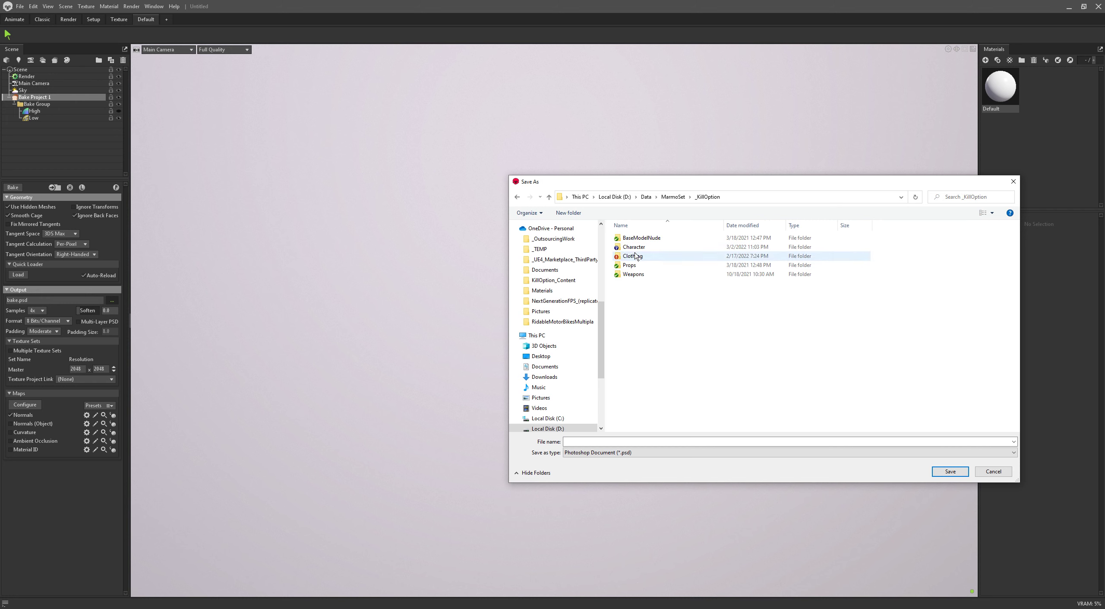
{"action": "double_click", "coordinate": [640, 254]}
{"action": "double_click", "coordinate": [637, 238]}
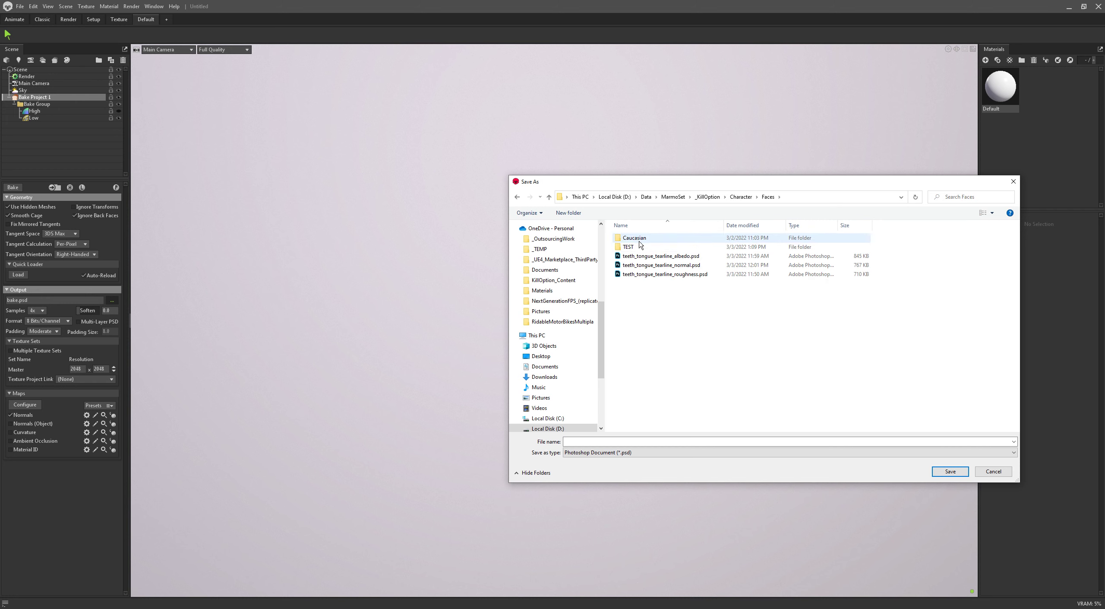
{"action": "double_click", "coordinate": [636, 239]}
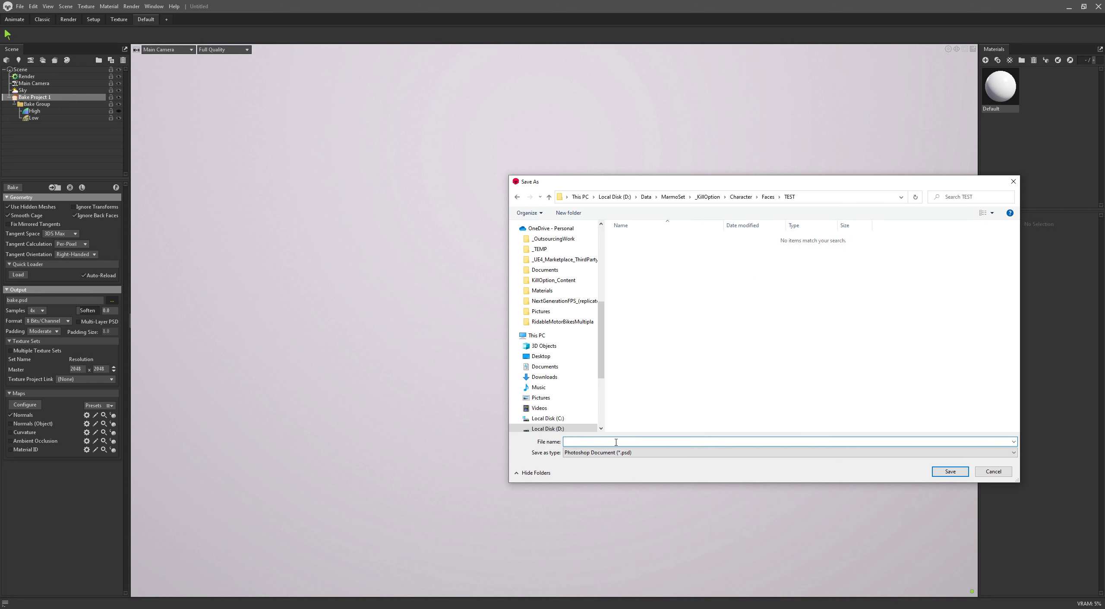
{"action": "key", "text": "Return"}
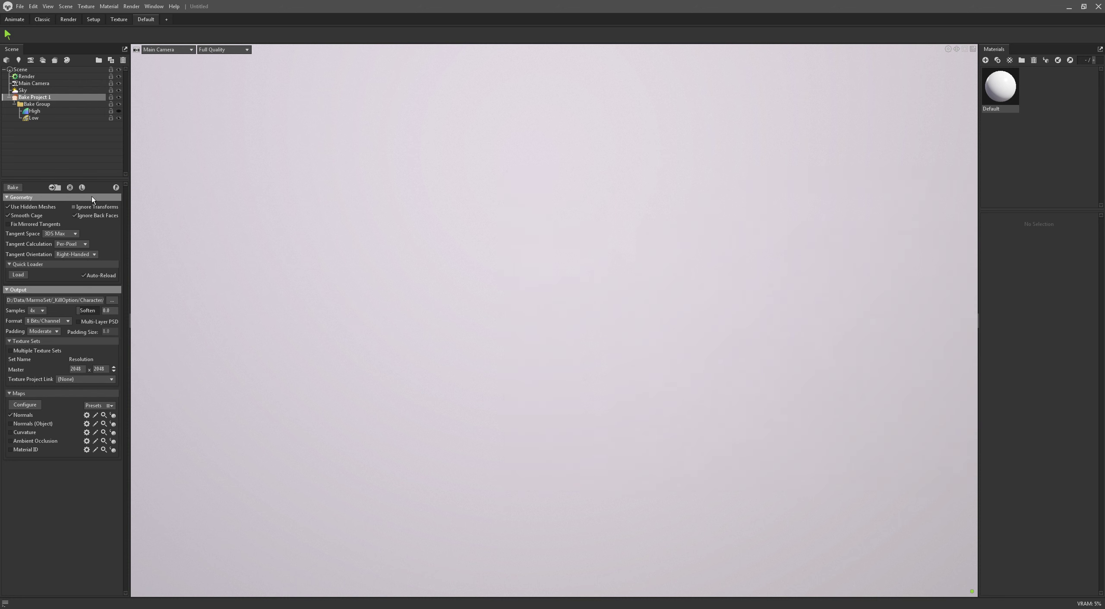
Import head_mesh.fbx from the TEST folder into the scene.
{"action": "left_click", "coordinate": [65, 160]}
{"action": "key", "text": "ctrl+i"}
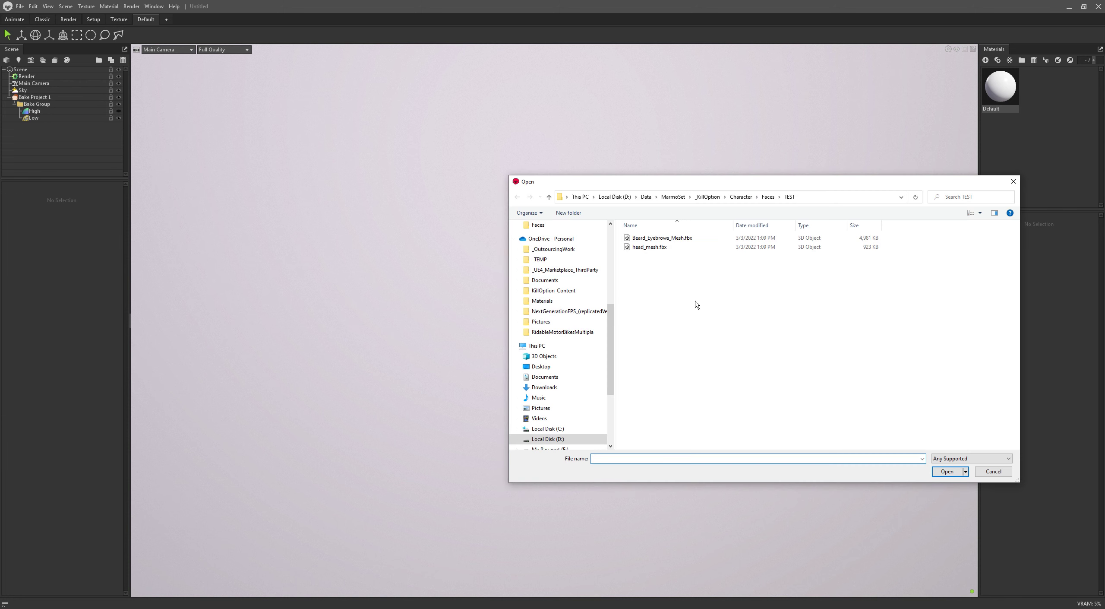
{"action": "key", "text": "alt+Up"}
{"action": "key", "text": "Return"}
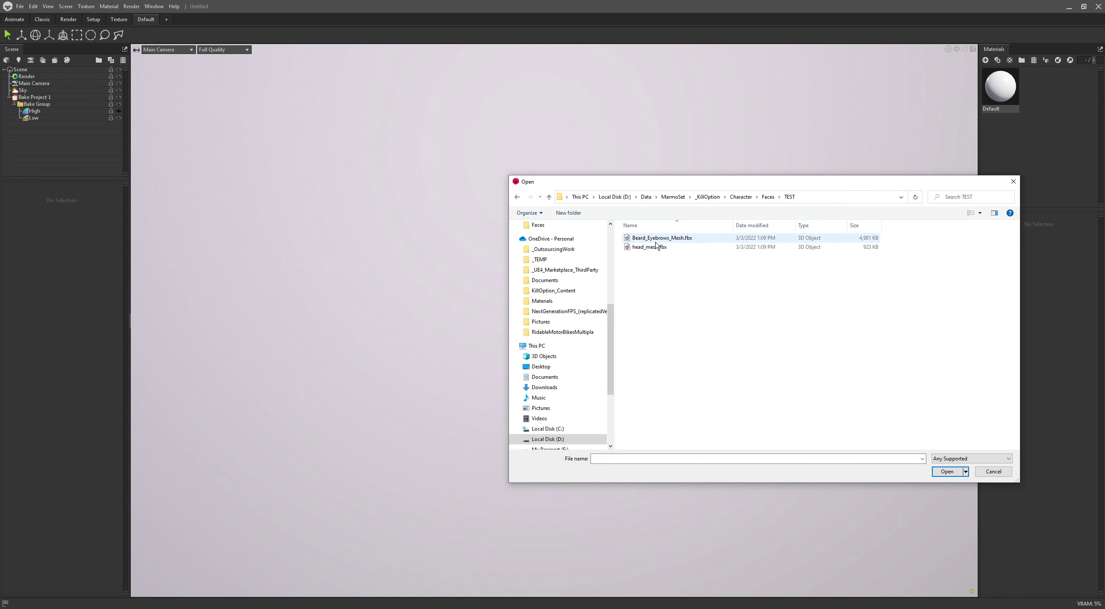
{"action": "double_click", "coordinate": [659, 250]}
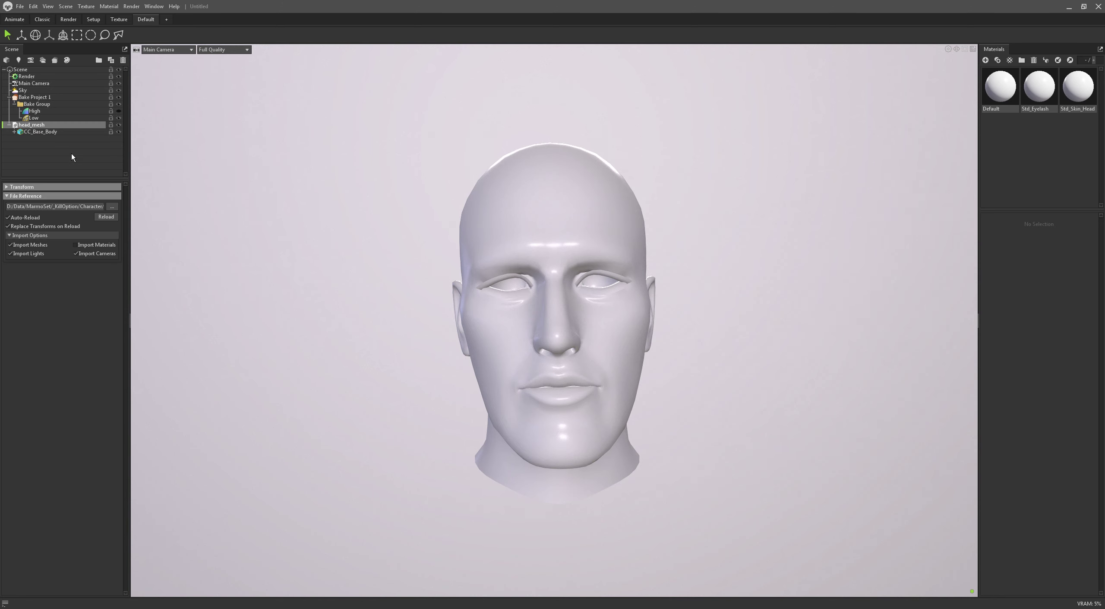
Import Beard_Eyebrows_Mesh.fbx from the TEST folder into the scene.
{"action": "left_click", "coordinate": [71, 157]}
{"action": "key", "text": "ctrl+i"}
{"action": "left_click", "coordinate": [679, 242]}
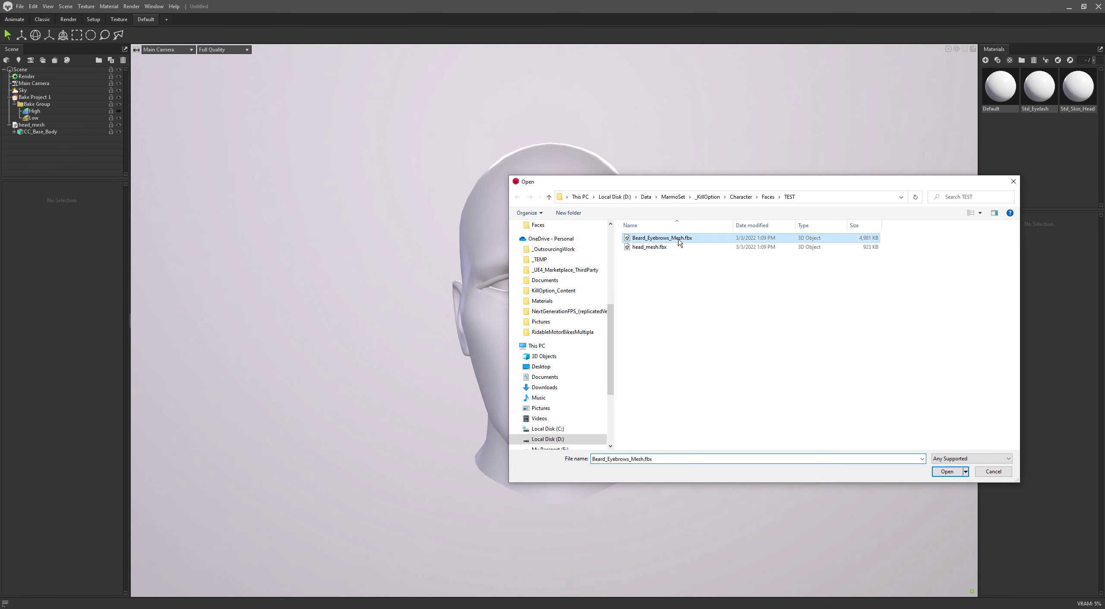
{"action": "double_click", "coordinate": [679, 242]}
Place head_mesh in the bake group's Low slot and Beard_Eyebrows_Mesh in its High slot.
{"action": "left_click_drag", "start_coordinate": [728, 330], "coordinate": [769, 341]}
{"action": "left_click_drag", "start_coordinate": [36, 125], "coordinate": [36, 118]}
{"action": "left_click_drag", "start_coordinate": [49, 138], "coordinate": [50, 112]}
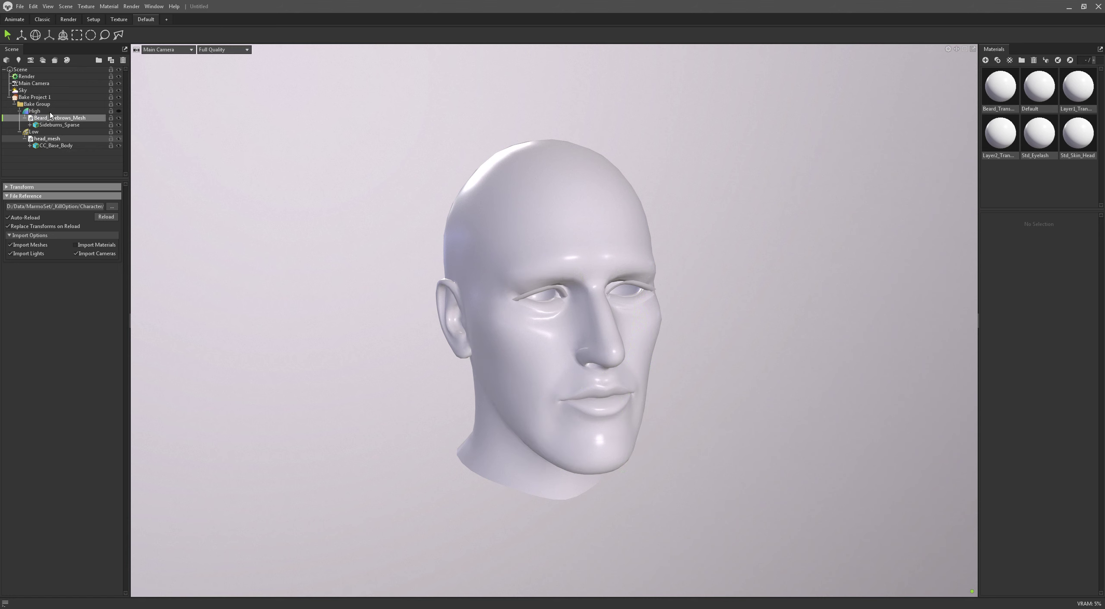
Make the High group visible and examine how the beard and eyebrow cards sit on the head mesh.
{"action": "left_click", "coordinate": [50, 171]}
{"action": "left_click_drag", "start_coordinate": [140, 181], "coordinate": [361, 228]}
{"action": "scroll", "coordinate": [360, 224], "scroll_direction": "up", "scroll_amount": 2}
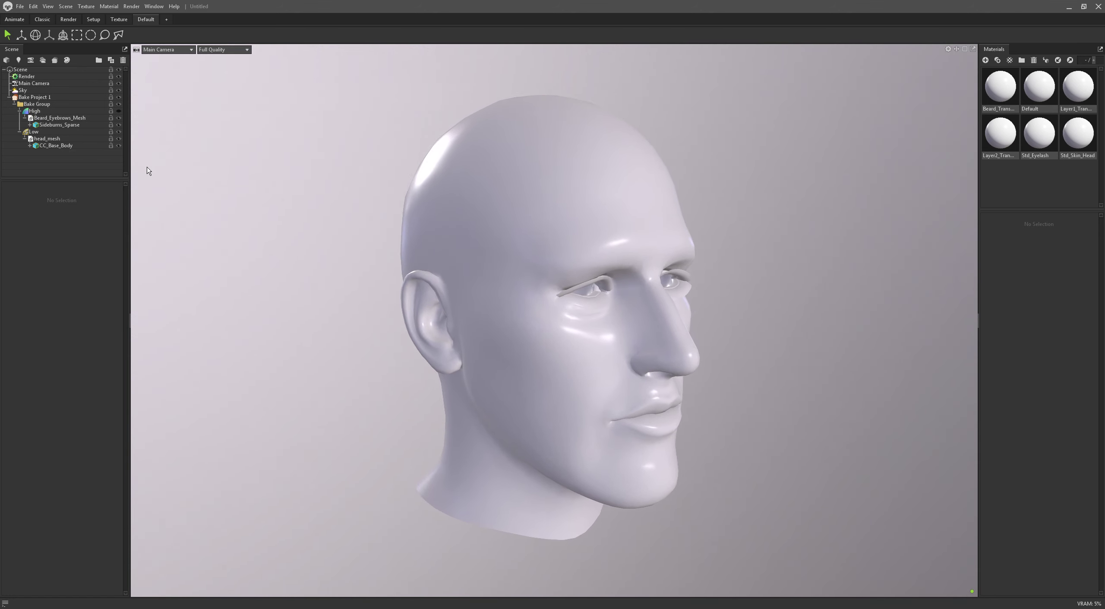
{"action": "left_click", "coordinate": [72, 126]}
{"action": "left_click", "coordinate": [59, 139]}
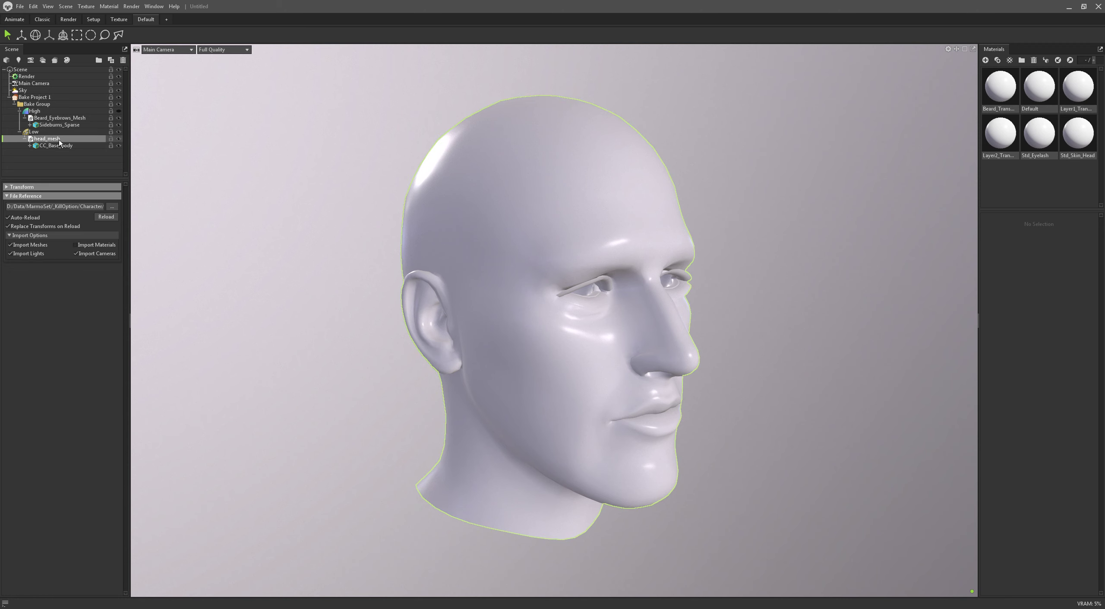
{"action": "left_click", "coordinate": [245, 274]}
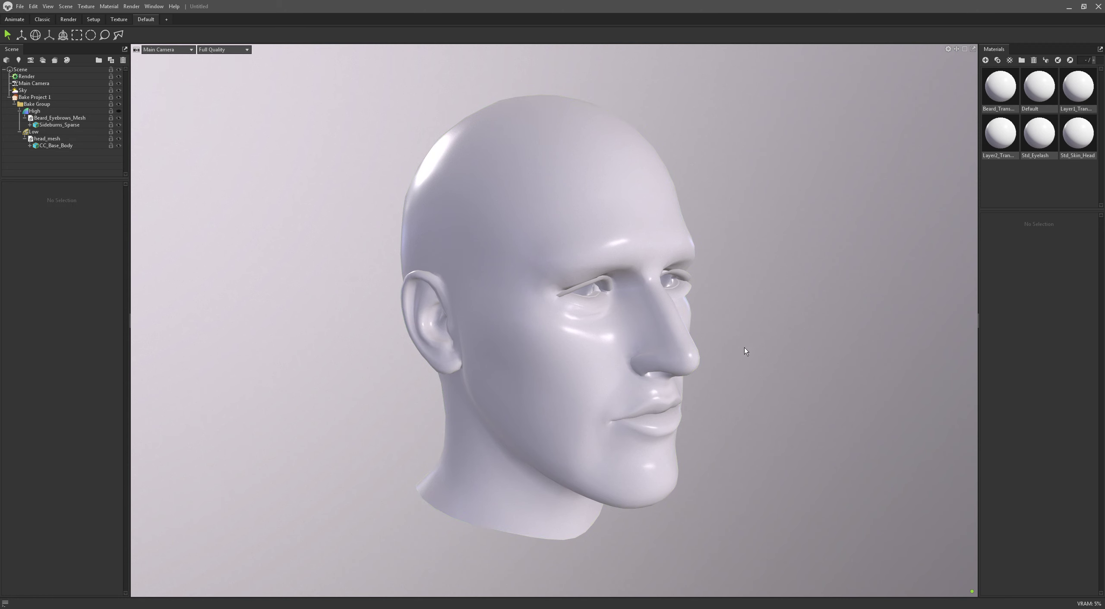
{"action": "left_click_drag", "start_coordinate": [743, 348], "coordinate": [287, 234]}
{"action": "left_click", "coordinate": [119, 111]}
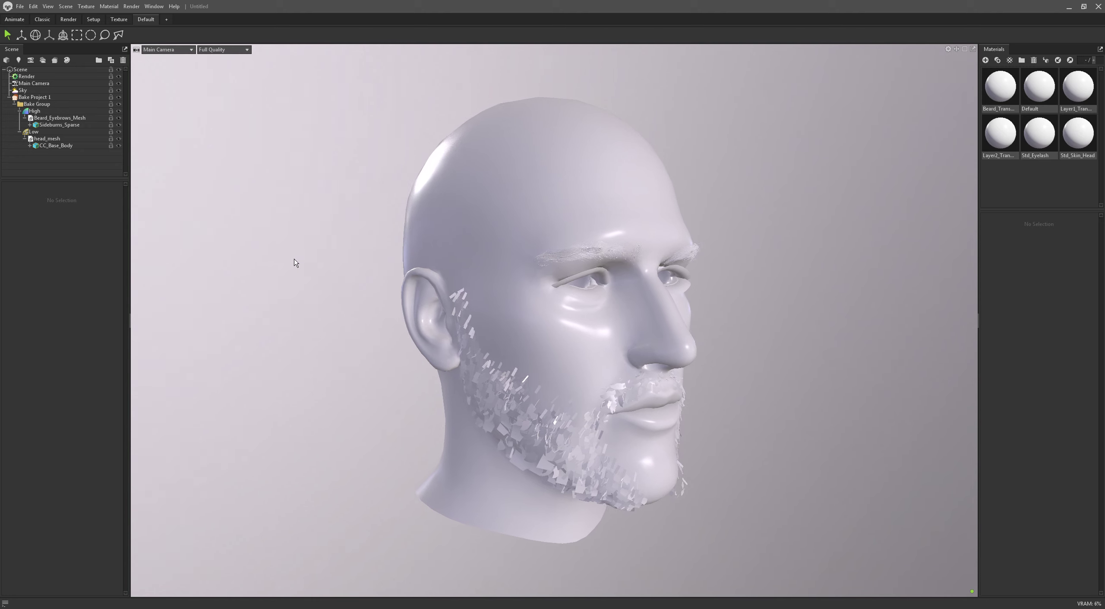
{"action": "left_click_drag", "start_coordinate": [345, 281], "coordinate": [488, 299]}
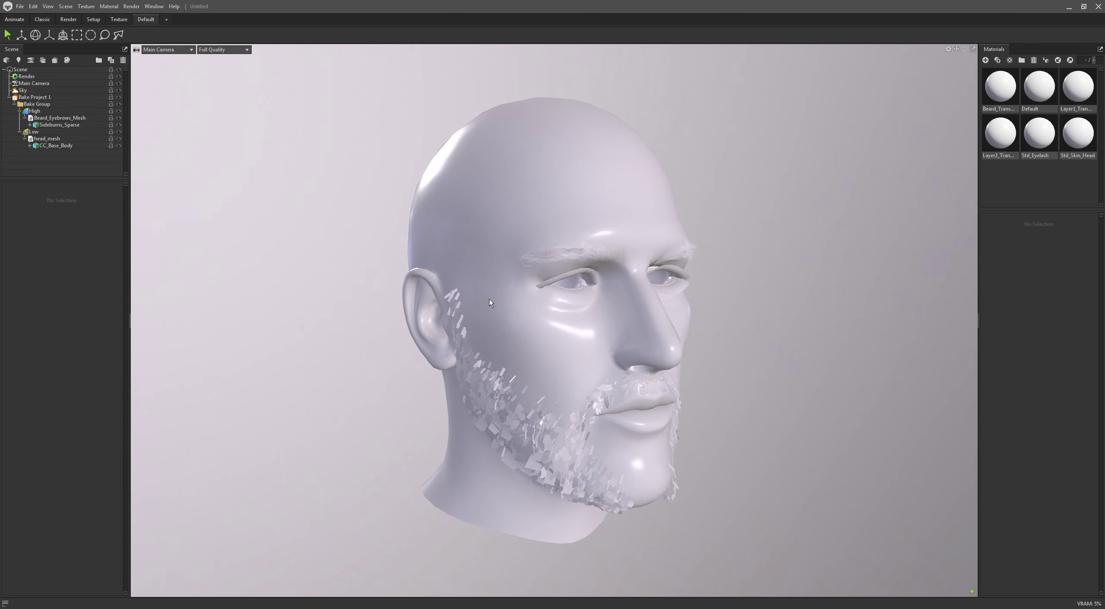
{"action": "left_click", "coordinate": [577, 275]}
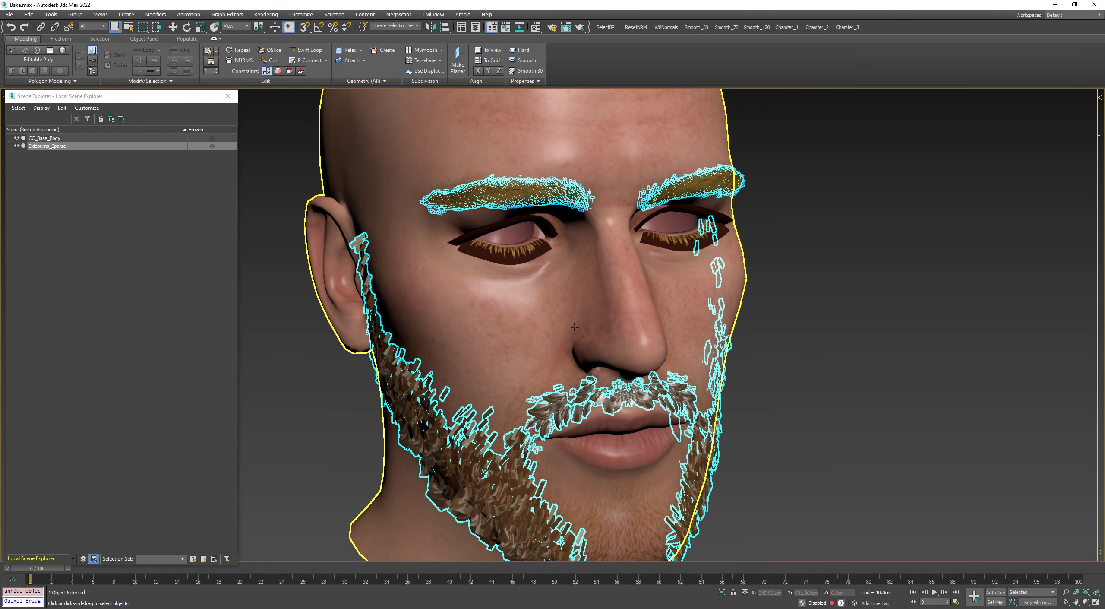
Delete the eyelash elements around both eyes from the CC_Base_Body head mesh.
{"action": "left_click", "coordinate": [574, 315]}
{"action": "key", "text": "4"}
{"action": "key", "text": "ctrl+a"}
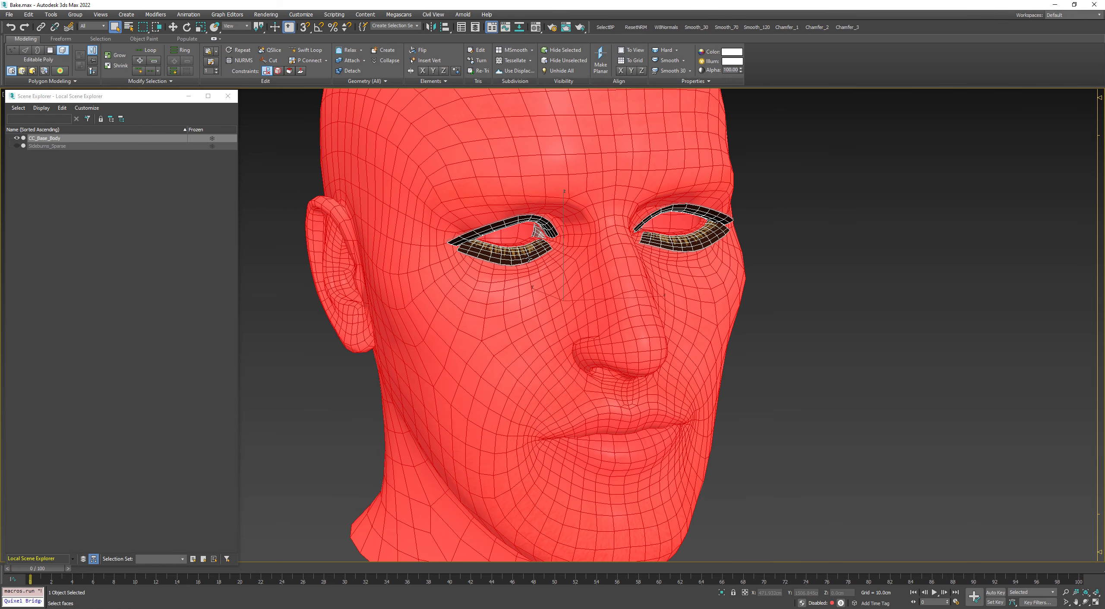
{"action": "left_click", "coordinate": [518, 253]}
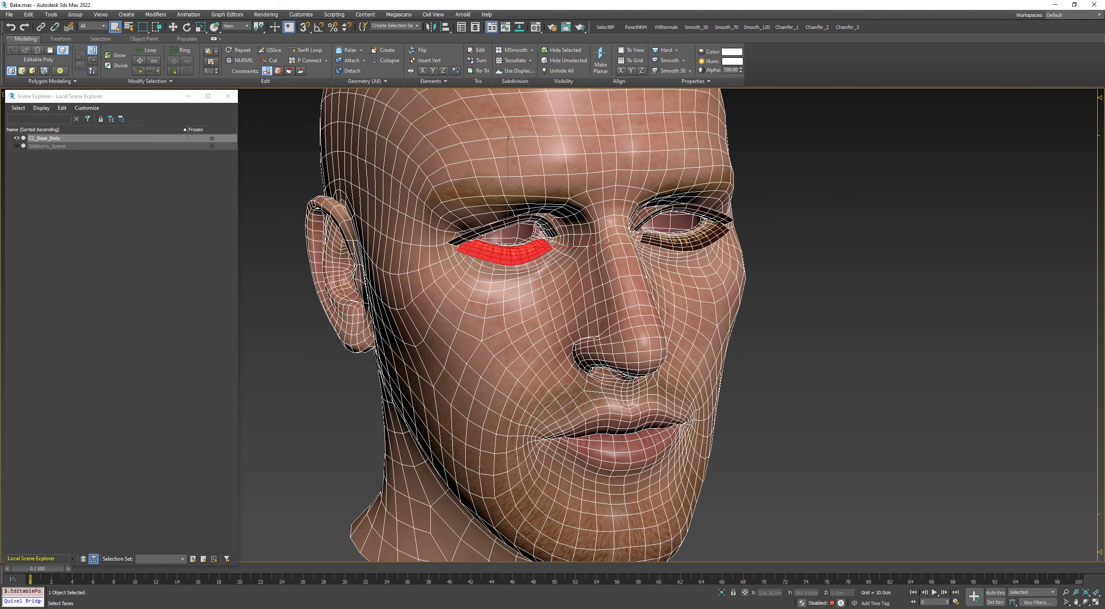
{"action": "double_click", "coordinate": [518, 254]}
{"action": "key", "text": "Delete"}
{"action": "key", "text": "F4"}
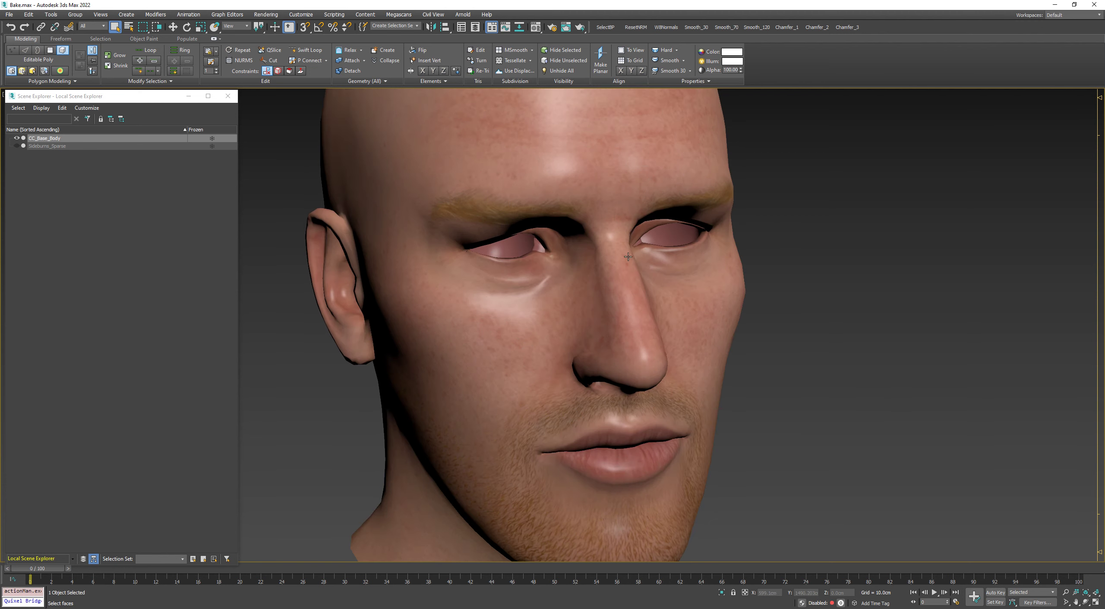
{"action": "key", "text": "F4"}
{"action": "scroll", "coordinate": [608, 252], "scroll_direction": "up", "scroll_amount": 2}
{"action": "scroll", "coordinate": [608, 252], "scroll_direction": "down", "scroll_amount": 3}
{"action": "key", "text": "4"}
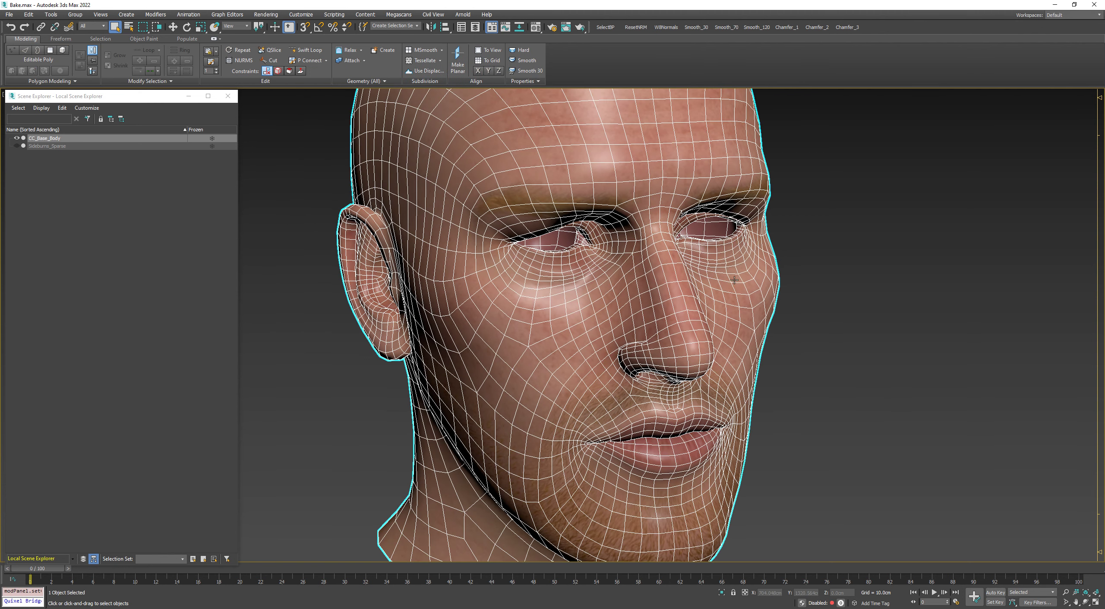
Apply Unwrap UVW to the head, unhide the facial hair, and open the head's UV layout for editing.
{"action": "key", "text": "F4"}
{"action": "key", "text": "F4"}
{"action": "key", "text": "u"}
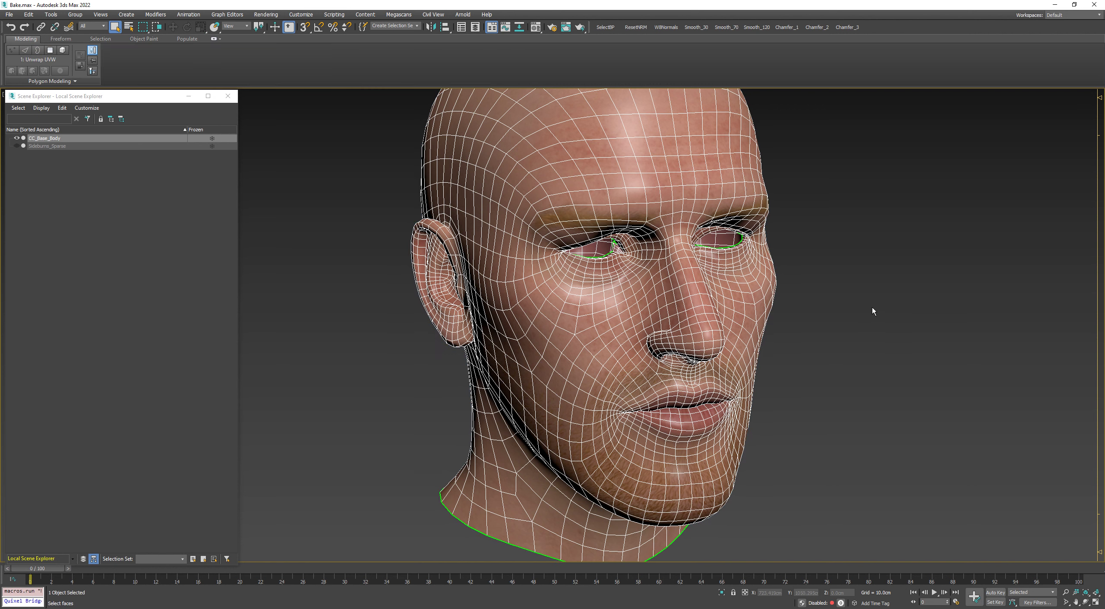
{"action": "key", "text": "alt+u"}
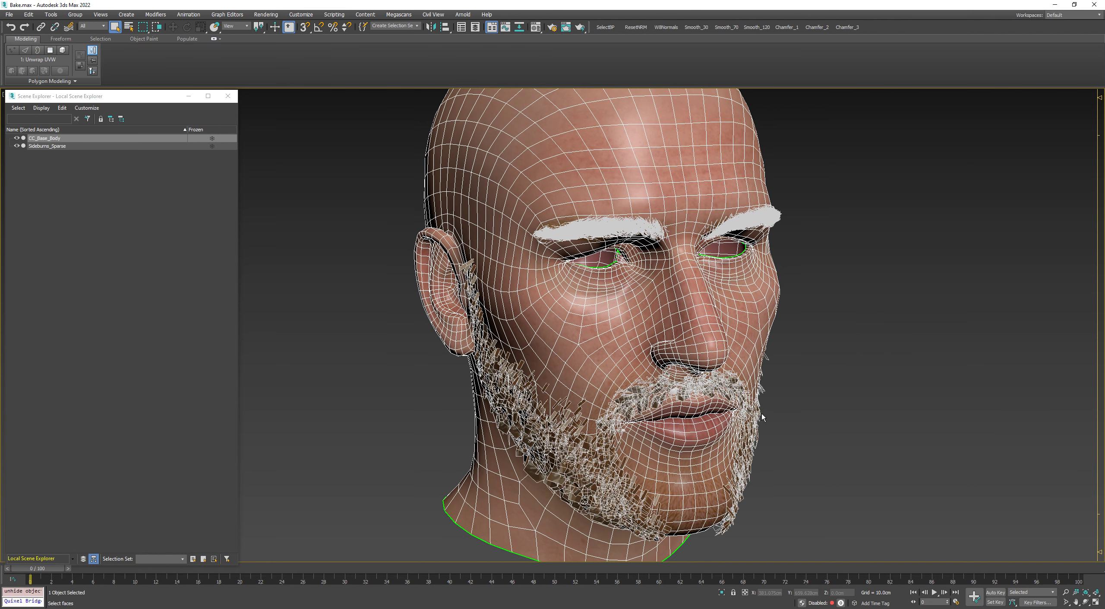
{"action": "left_click", "coordinate": [752, 428]}
{"action": "key", "text": "1"}
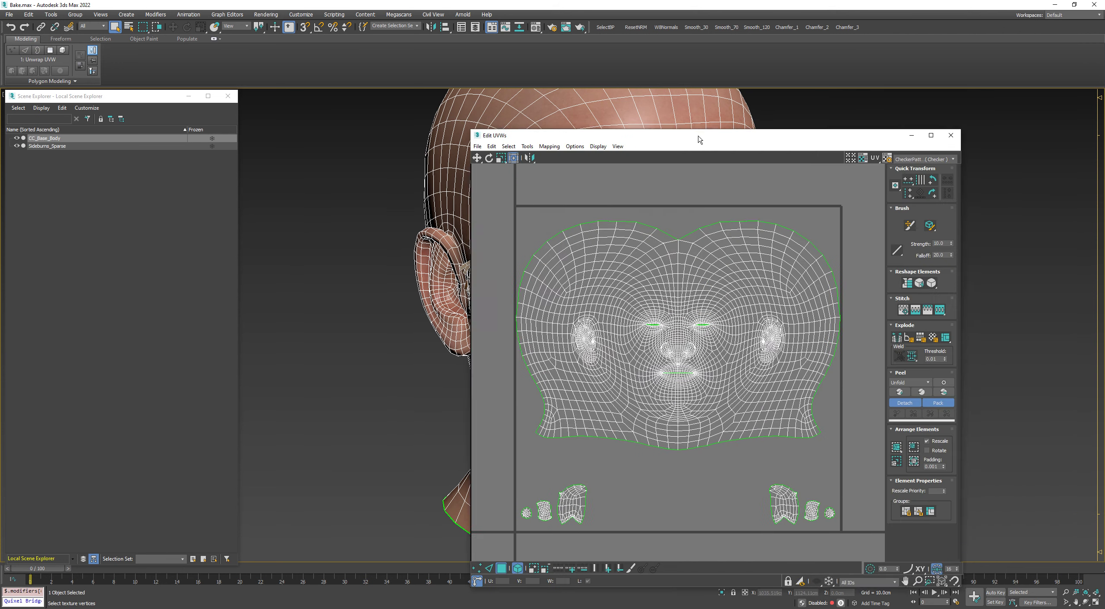
Display the head's skin diffuse texture behind the UV layout, with the UV editor placed beside the face.
{"action": "left_click_drag", "start_coordinate": [699, 138], "coordinate": [298, 125]}
{"action": "middle_click_drag", "start_coordinate": [712, 302], "coordinate": [782, 298]}
{"action": "left_click", "coordinate": [528, 122]}
{"action": "left_click", "coordinate": [496, 141]}
{"action": "key", "text": "F4"}
{"action": "key", "text": "F4"}
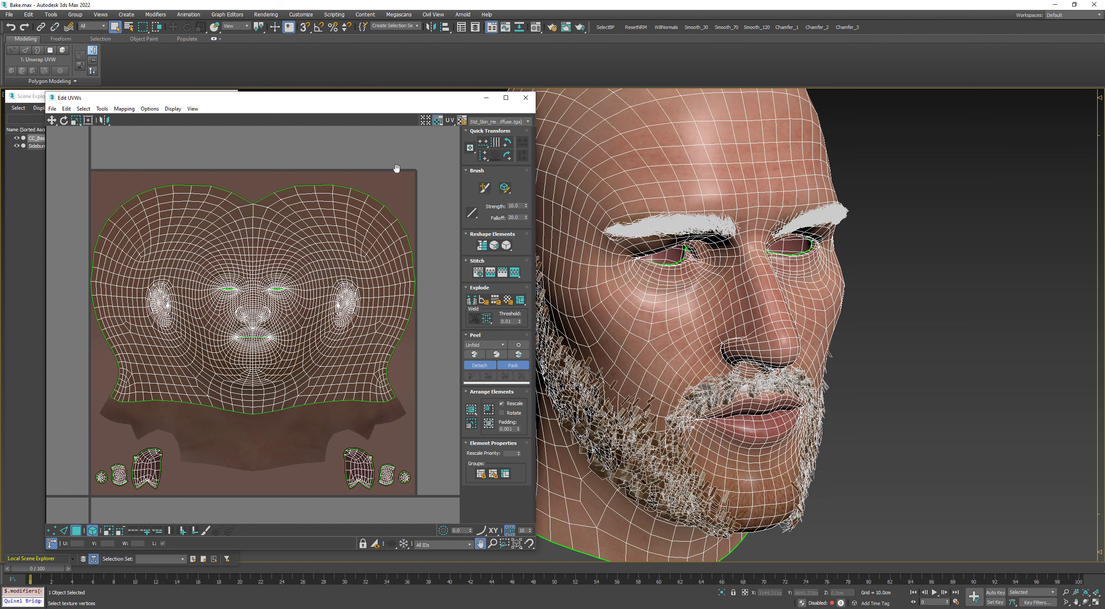
{"action": "middle_click_drag", "start_coordinate": [395, 168], "coordinate": [395, 174]}
{"action": "middle_click_drag", "start_coordinate": [320, 202], "coordinate": [320, 207]}
{"action": "scroll", "coordinate": [354, 176], "scroll_direction": "down", "scroll_amount": 3}
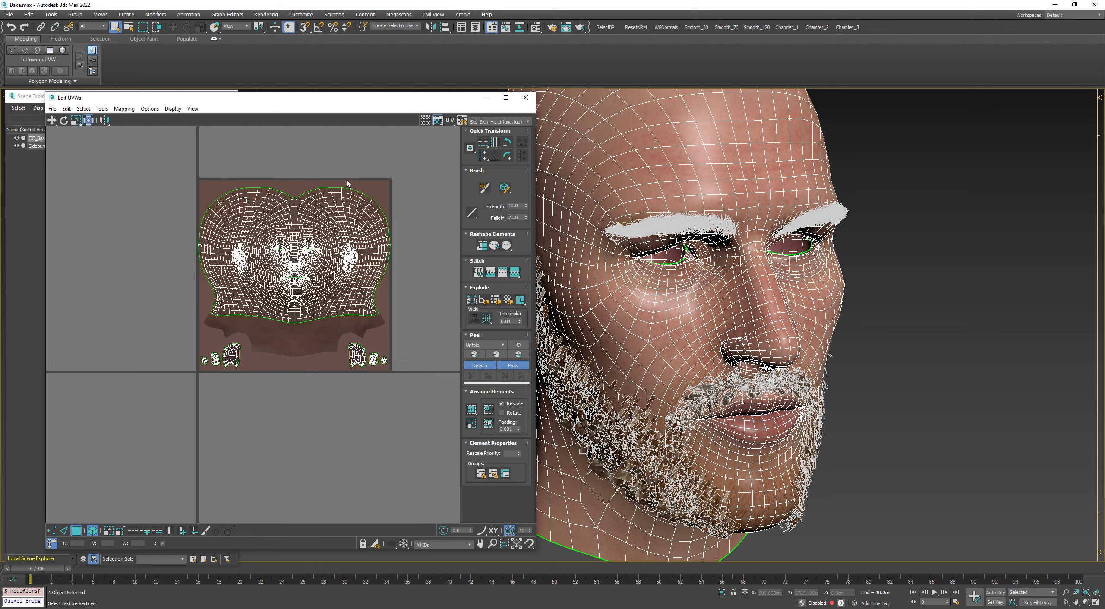
Move all the head's UV shells off the skin texture and examine the painted eyebrows and beard stubble.
{"action": "key", "text": "ctrl+a"}
{"action": "left_click_drag", "start_coordinate": [344, 288], "coordinate": [169, 428]}
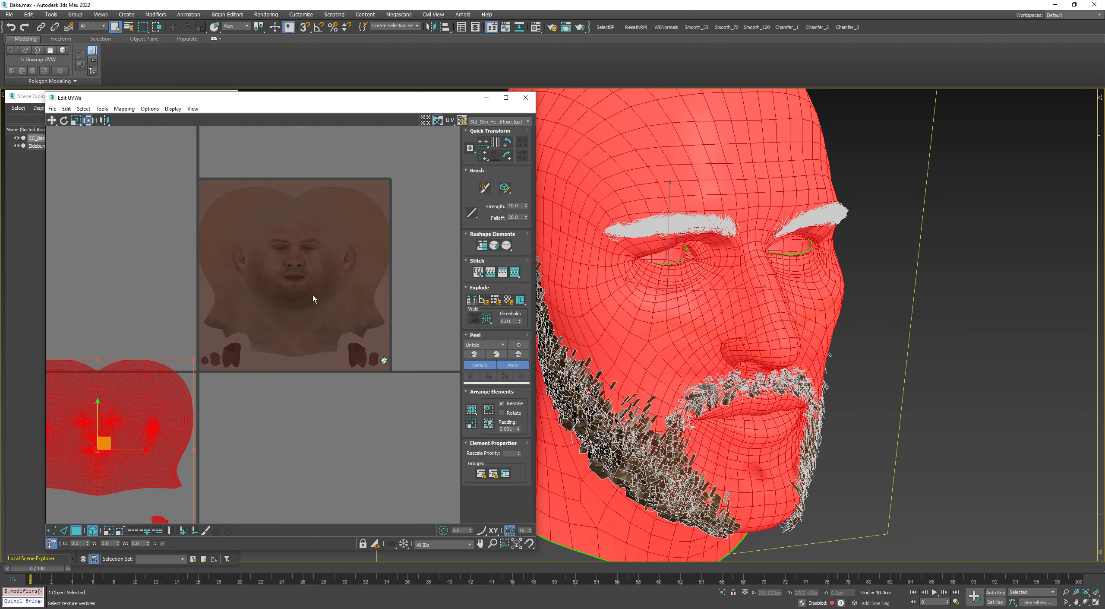
{"action": "scroll", "coordinate": [313, 296], "scroll_direction": "up", "scroll_amount": 6}
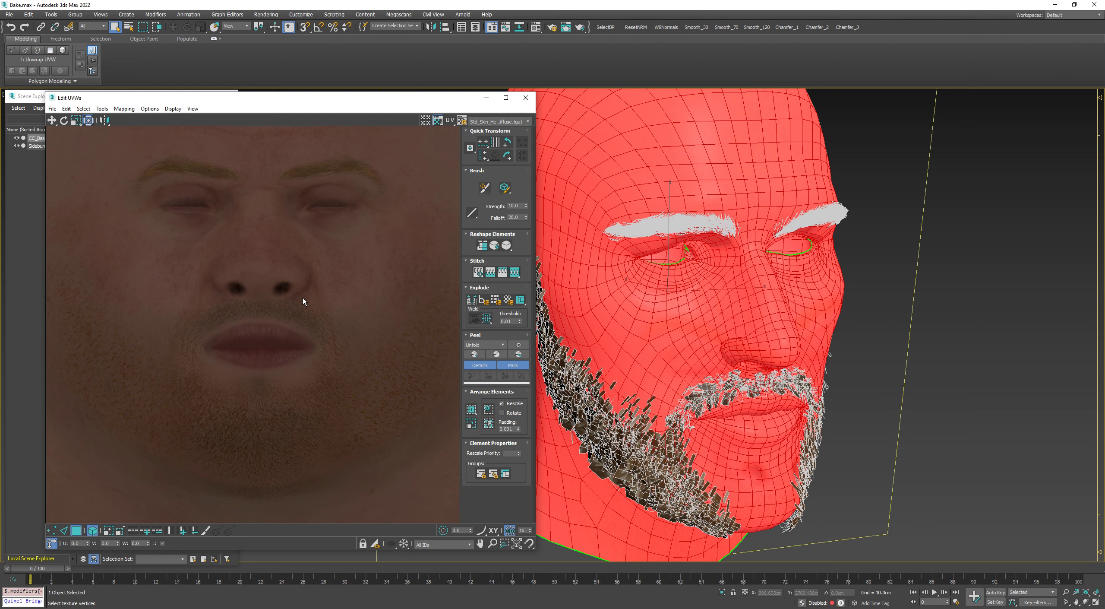
{"action": "scroll", "coordinate": [302, 297], "scroll_direction": "down", "scroll_amount": 2}
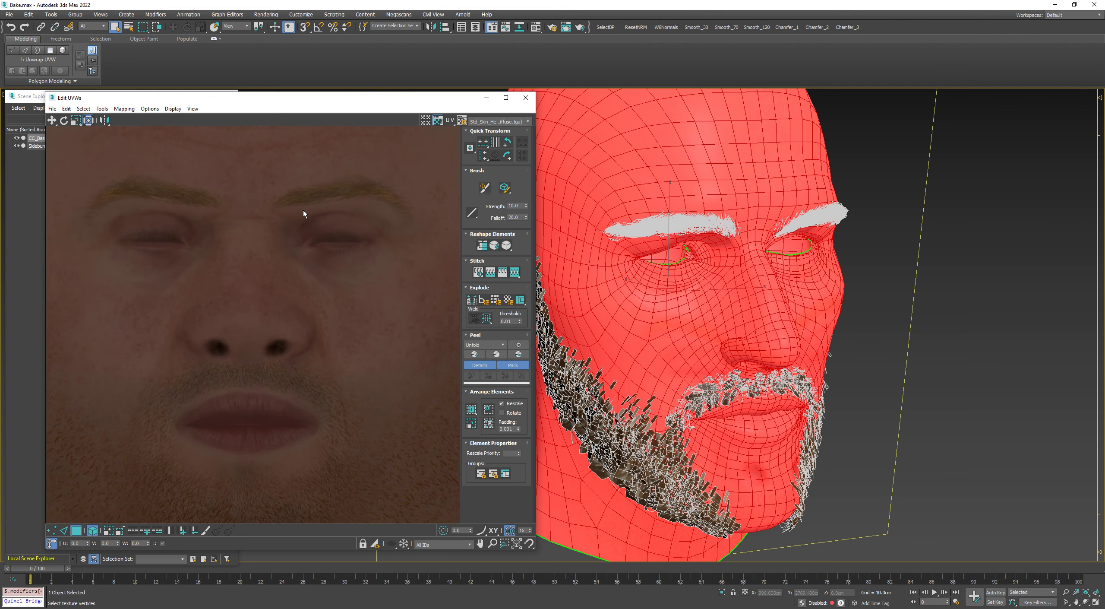
{"action": "scroll", "coordinate": [304, 214], "scroll_direction": "down", "scroll_amount": 2}
Undo the UV shell move and clear the UV selection.
{"action": "key", "text": "ctrl+a"}
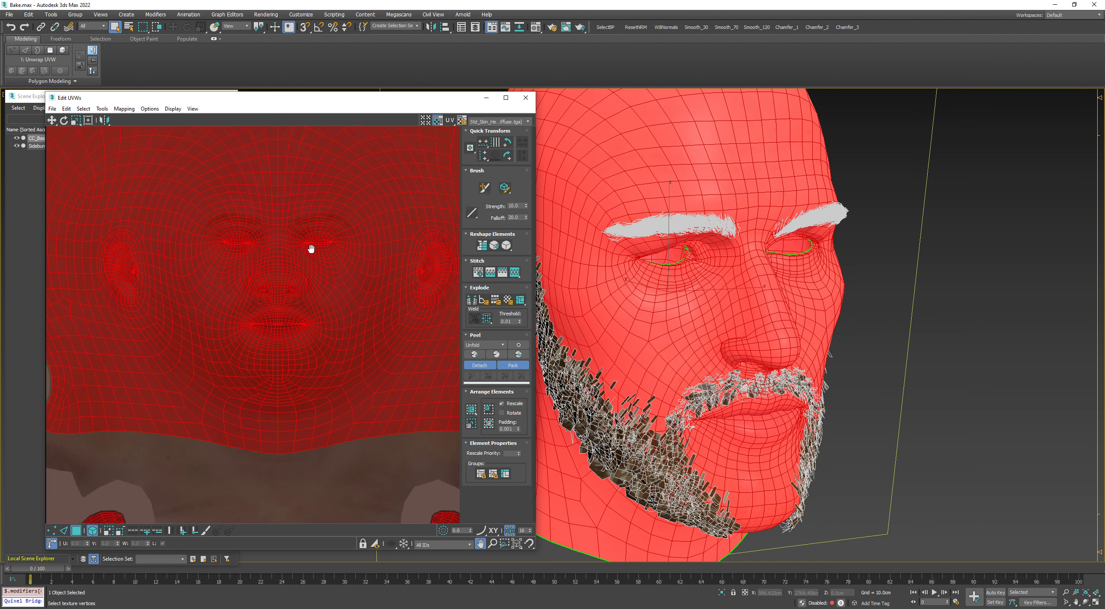
{"action": "scroll", "coordinate": [310, 247], "scroll_direction": "down", "scroll_amount": 5}
{"action": "left_click", "coordinate": [349, 166]}
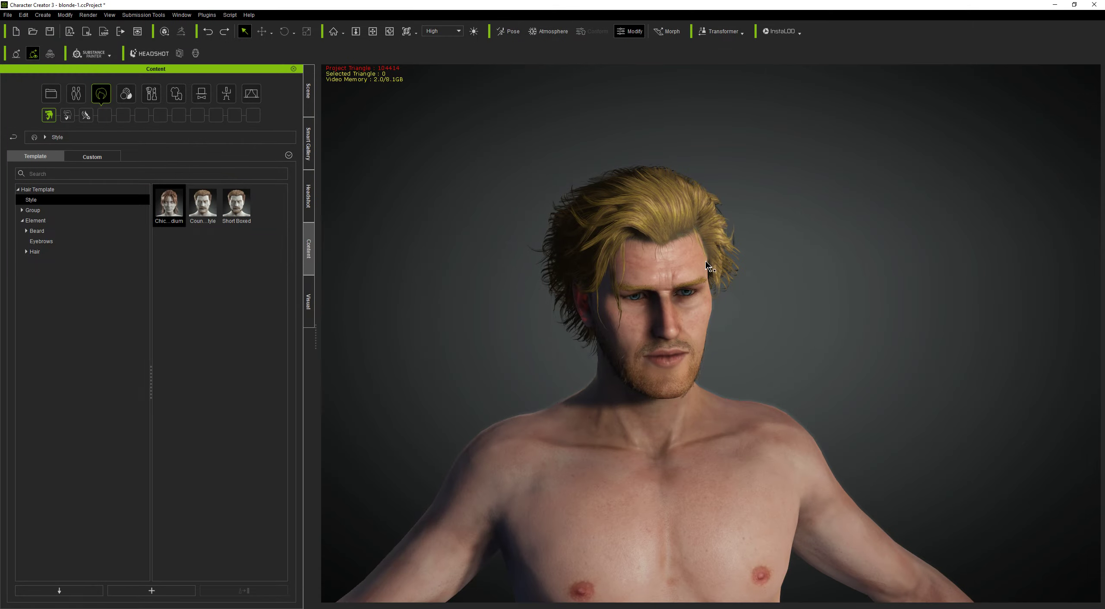
Switch to Character Creator 3 and examine the character's eyebrows and beard up close.
{"action": "scroll", "coordinate": [692, 283], "scroll_direction": "up", "scroll_amount": 5}
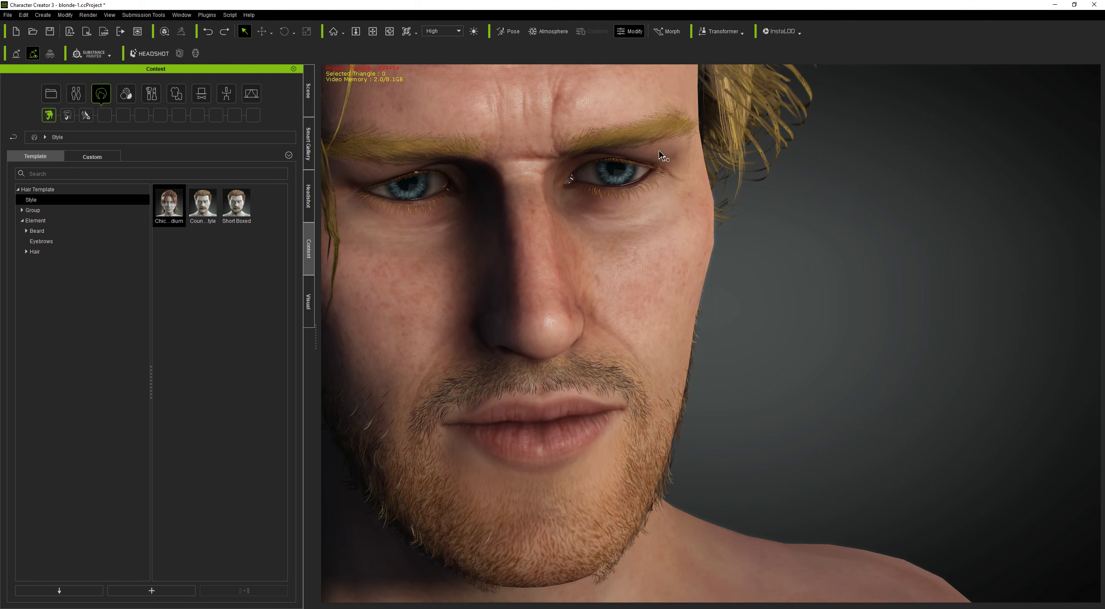
{"action": "left_click", "coordinate": [657, 130]}
{"action": "scroll", "coordinate": [654, 142], "scroll_direction": "down", "scroll_amount": 5}
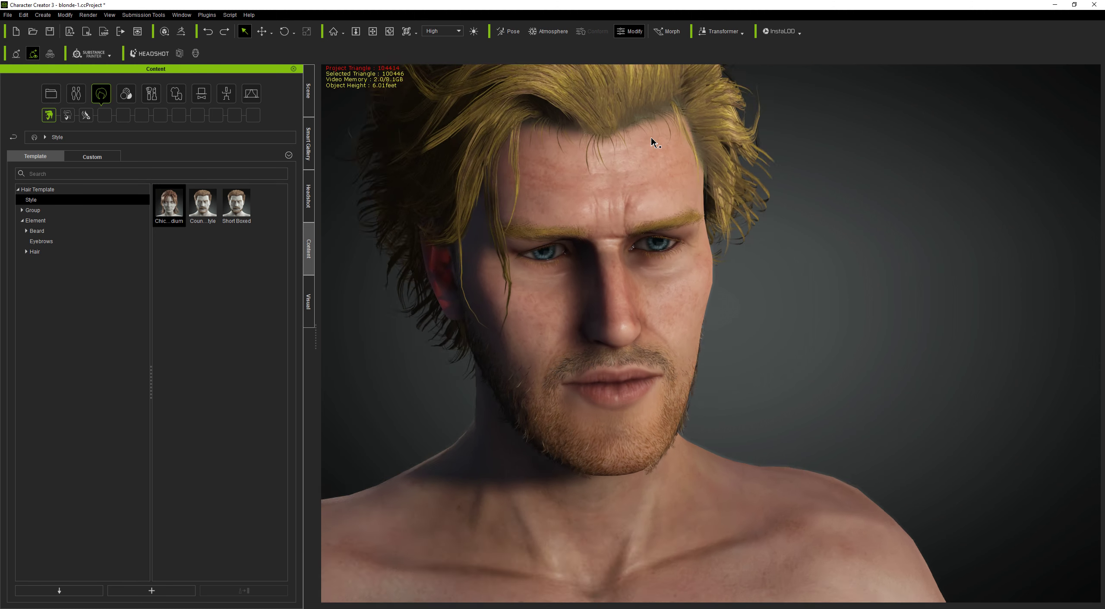
{"action": "scroll", "coordinate": [623, 244], "scroll_direction": "down", "scroll_amount": 2}
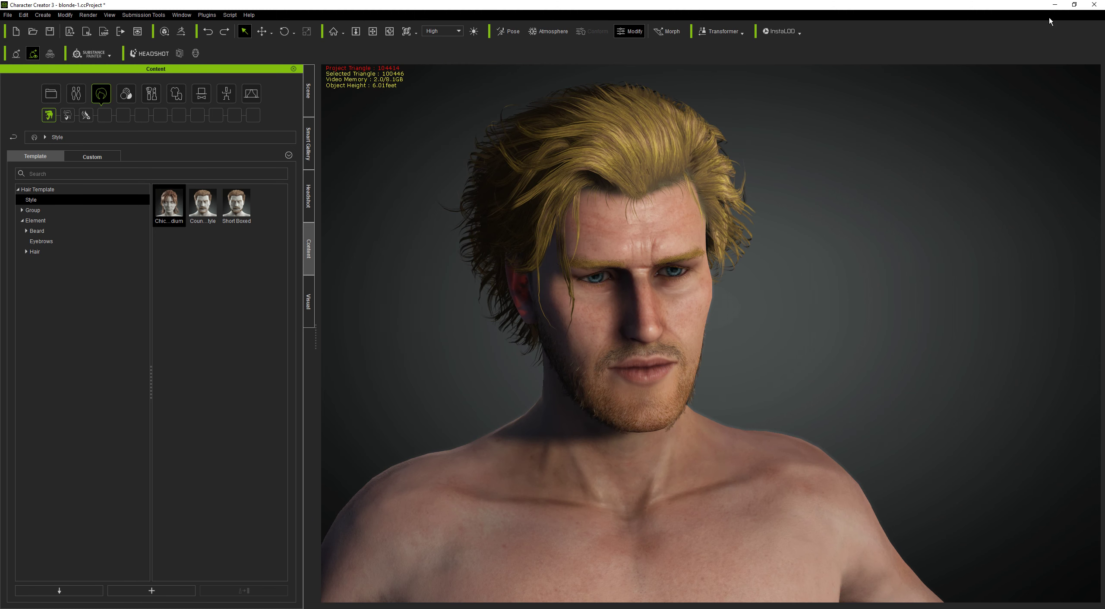
{"action": "scroll", "coordinate": [684, 242], "scroll_direction": "up", "scroll_amount": 6}
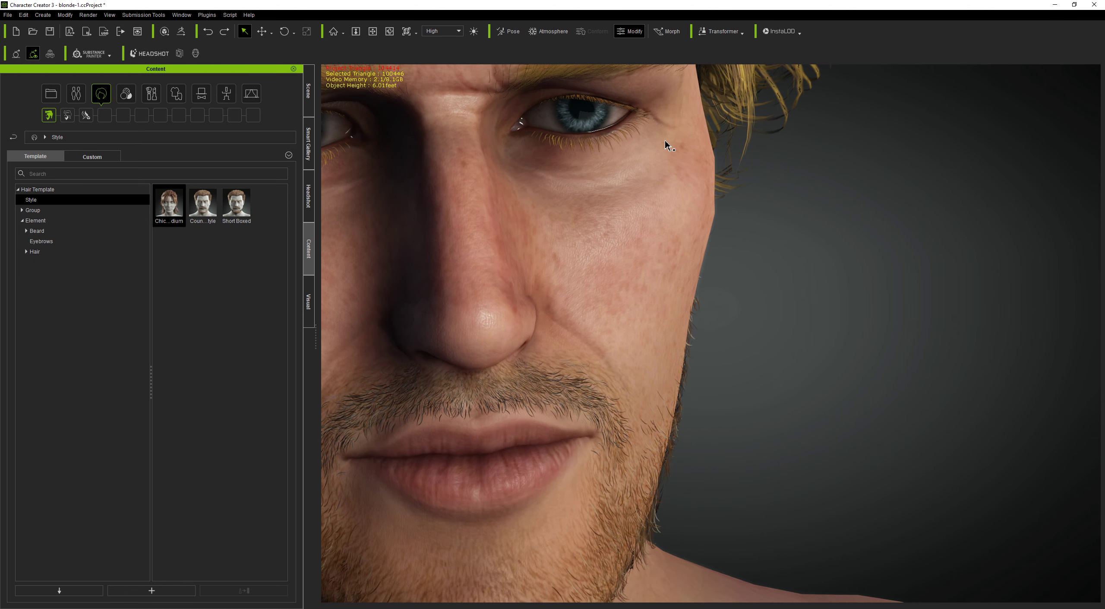
{"action": "middle_click_drag", "start_coordinate": [792, 239], "coordinate": [846, 336]}
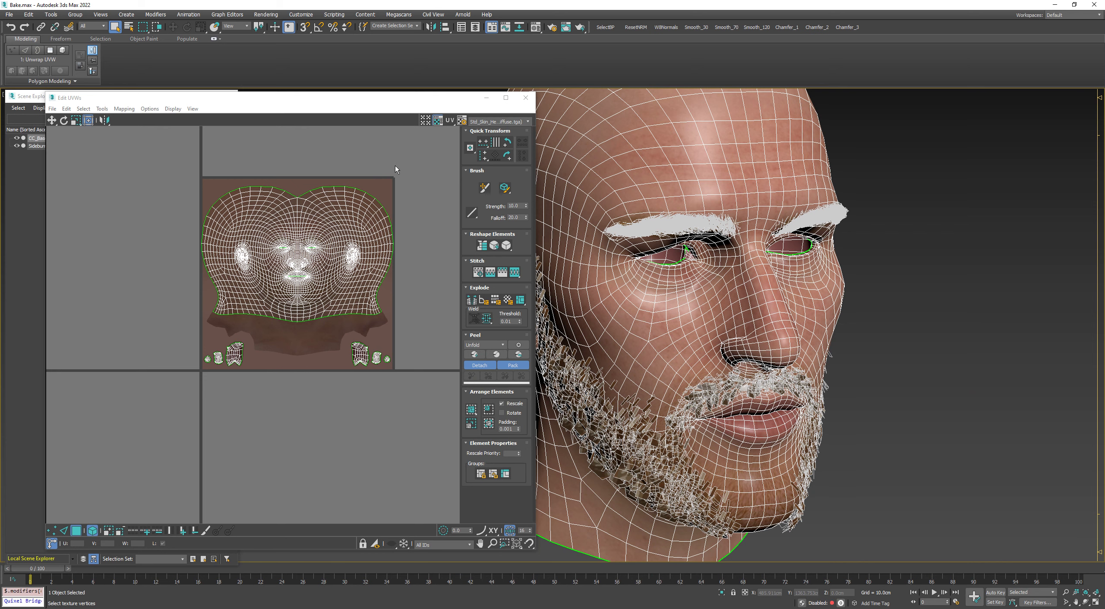
Return to 3ds Max, leave the UV editor, and re-export the head, overwriting head_mesh.fbx in the TEST folder.
{"action": "scroll", "coordinate": [857, 319], "scroll_direction": "down", "scroll_amount": 3}
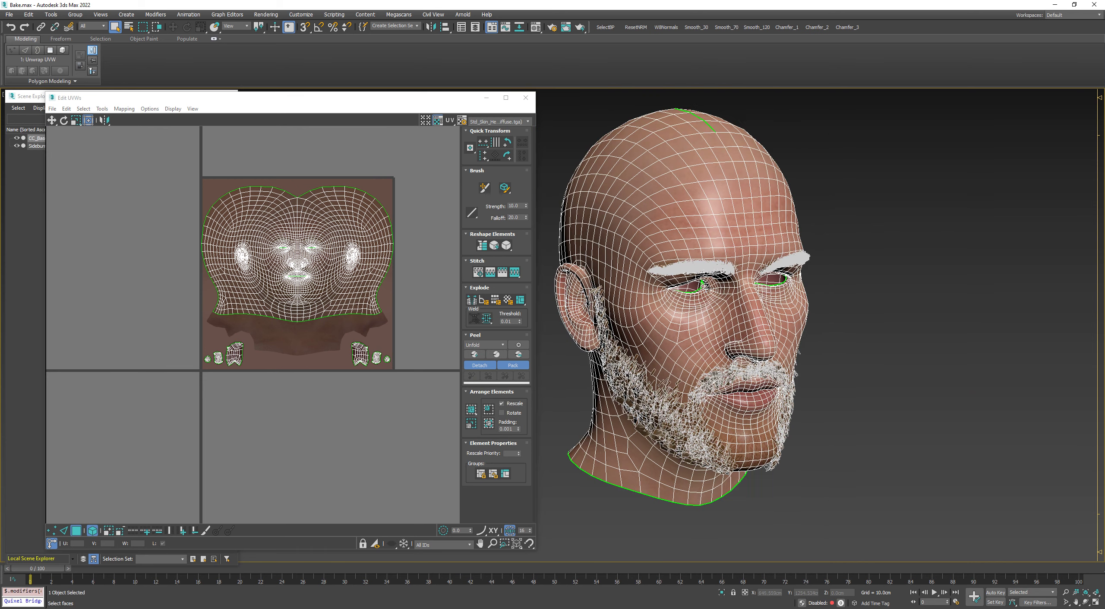
{"action": "key", "text": "ctrl+e"}
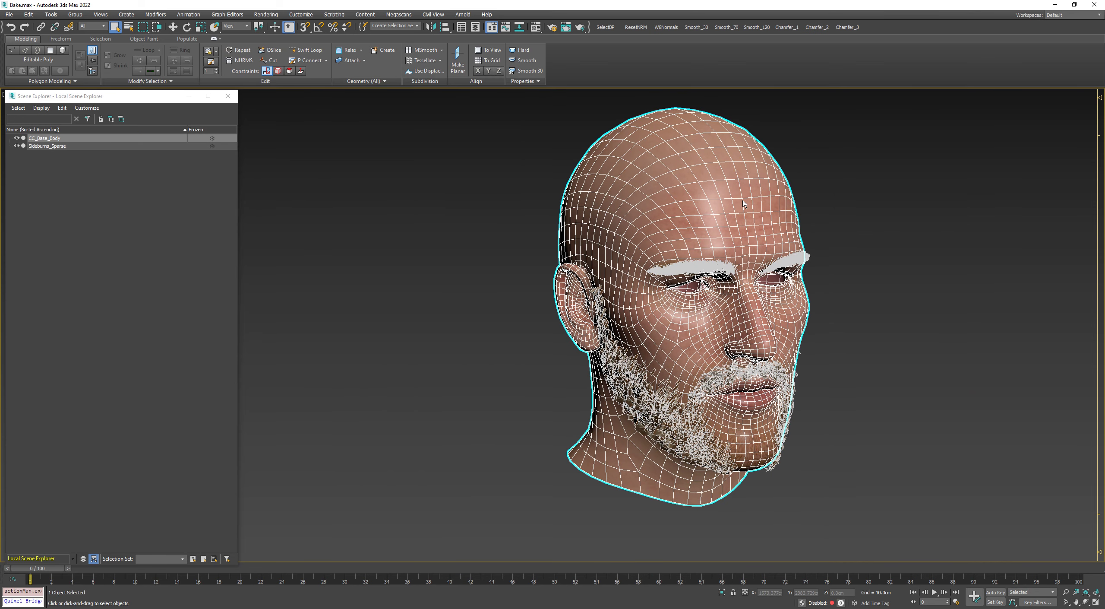
{"action": "double_click", "coordinate": [76, 76]}
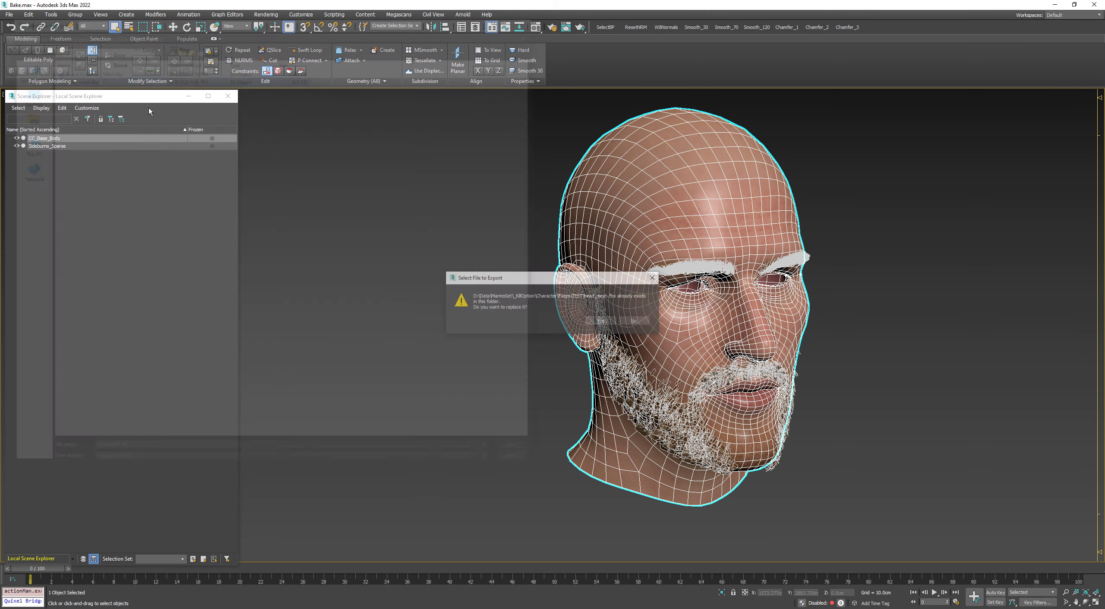
{"action": "left_click", "coordinate": [602, 321]}
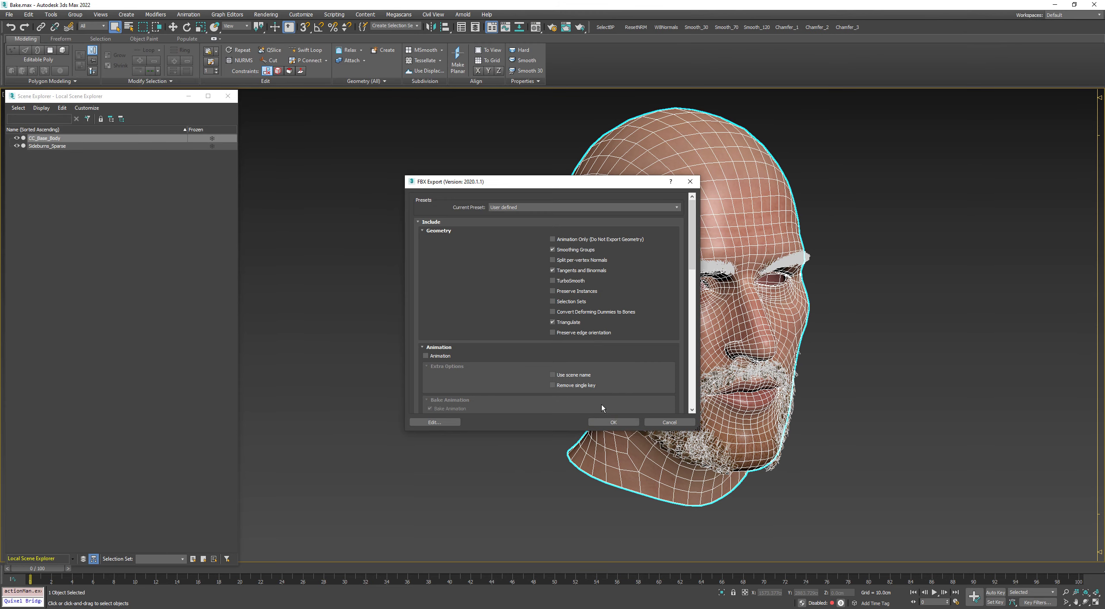
{"action": "left_click", "coordinate": [614, 422]}
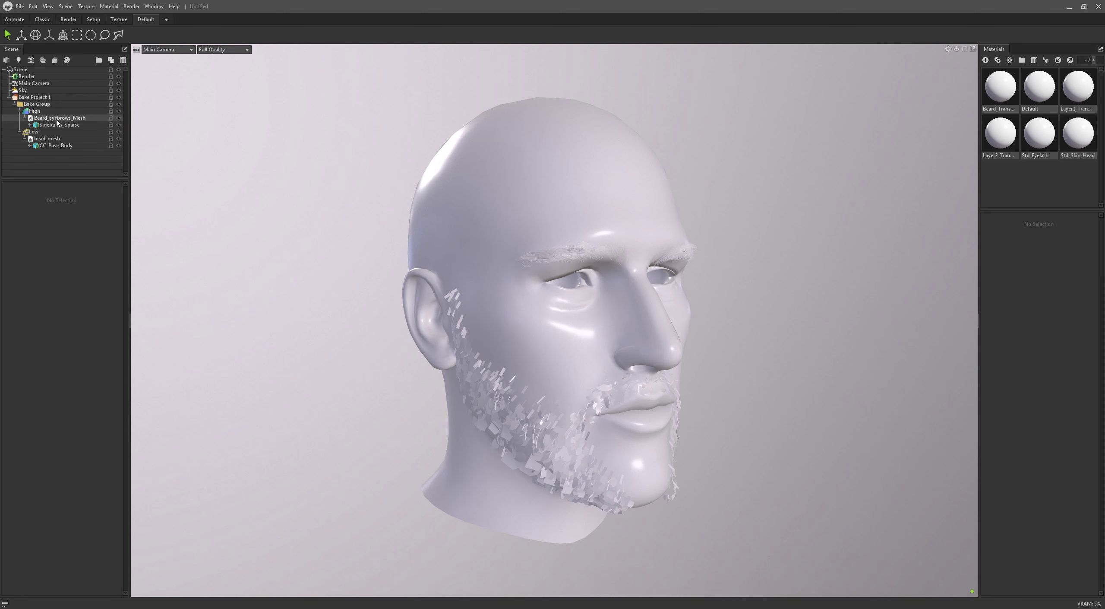
Switch to Marmoset Toolbag and toggle the High and Low groups' visibility to examine the hair cards against the head.
{"action": "left_click", "coordinate": [61, 139]}
{"action": "left_click", "coordinate": [791, 281]}
{"action": "left_click", "coordinate": [104, 132]}
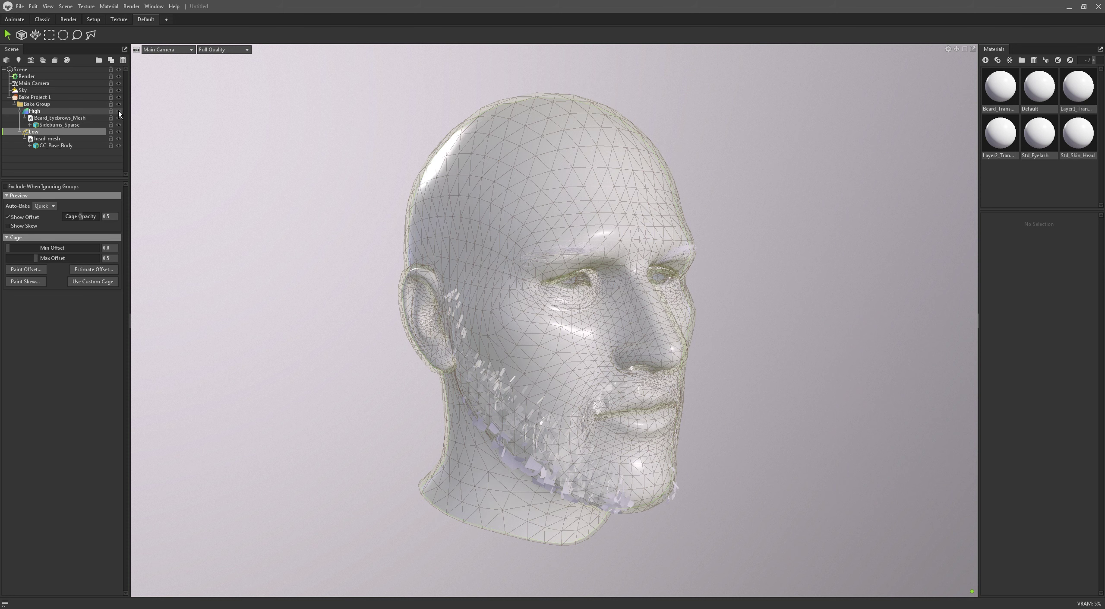
{"action": "left_click", "coordinate": [118, 111]}
{"action": "left_click", "coordinate": [119, 111]}
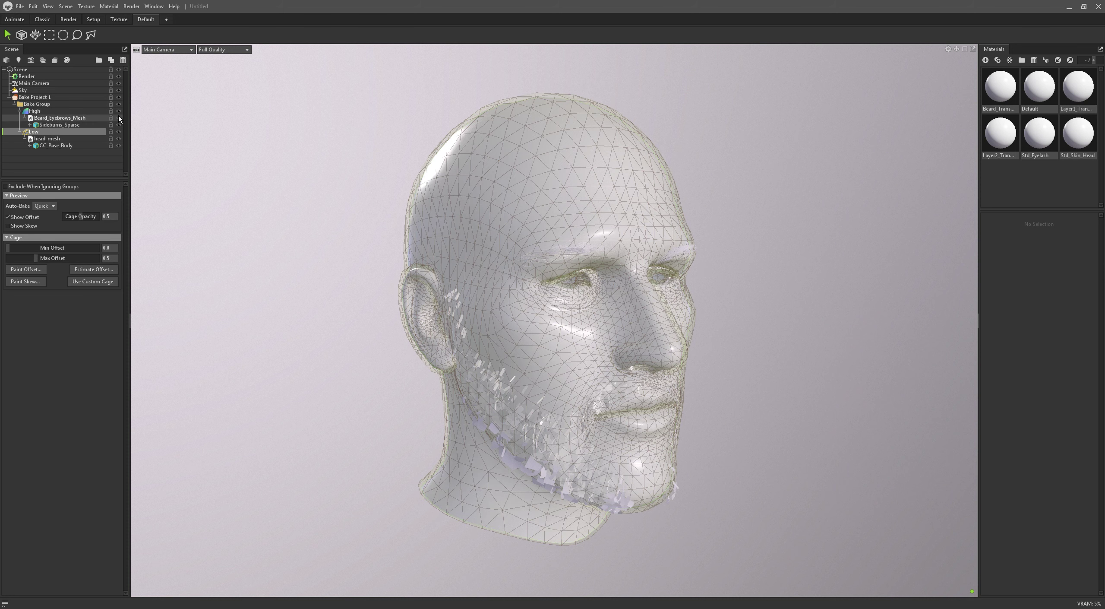
{"action": "left_click", "coordinate": [118, 130]}
{"action": "left_click", "coordinate": [255, 203]}
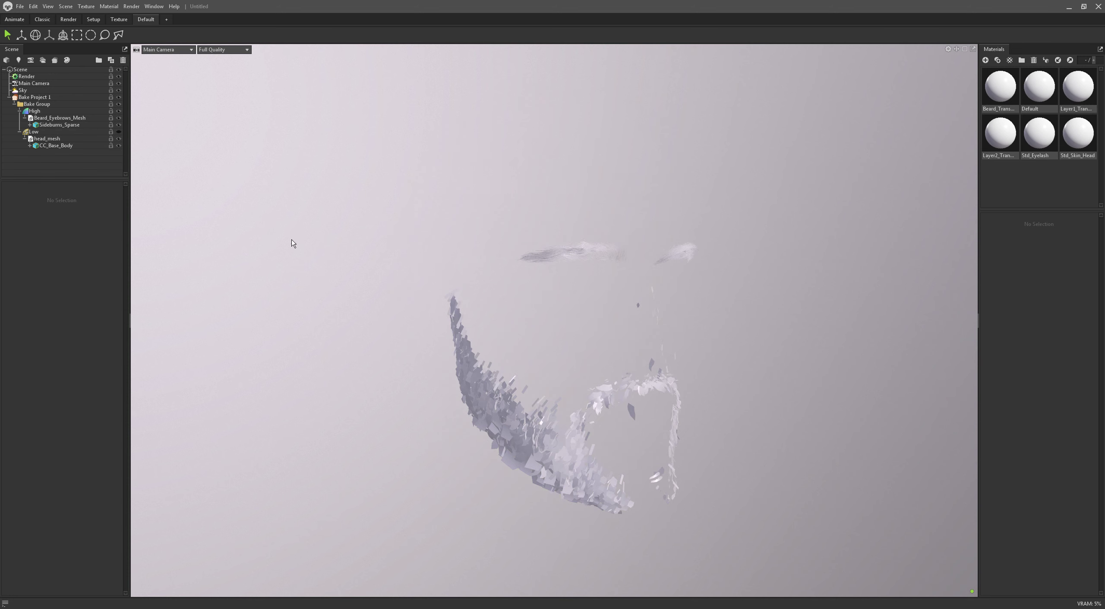
{"action": "left_click_drag", "start_coordinate": [291, 240], "coordinate": [348, 283]}
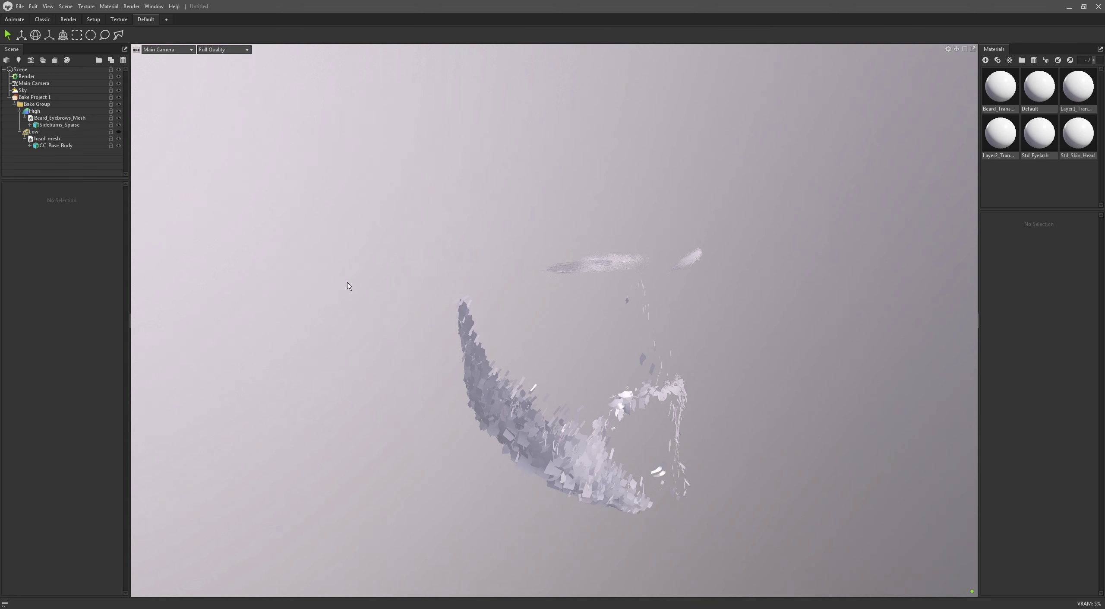
{"action": "left_click", "coordinate": [118, 131]}
Raise the Low group's cage Max Offset so it covers the beard cards, then select Beard_Eyebrows_Mesh.
{"action": "left_click", "coordinate": [45, 131]}
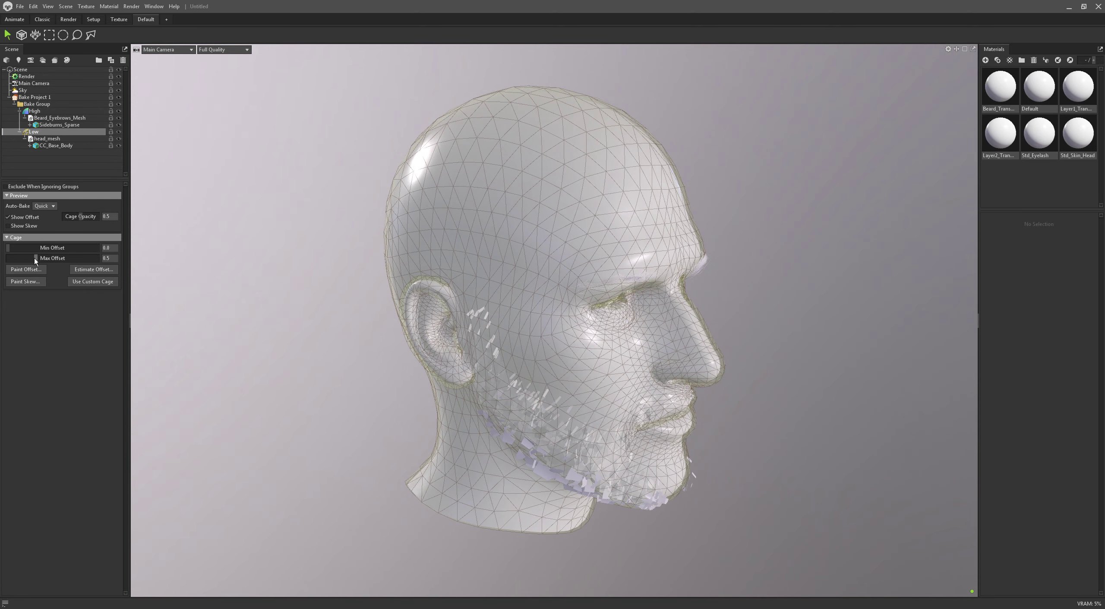
{"action": "left_click_drag", "start_coordinate": [34, 257], "coordinate": [44, 255]}
{"action": "left_click", "coordinate": [60, 118]}
{"action": "left_click_drag", "start_coordinate": [791, 321], "coordinate": [760, 304]}
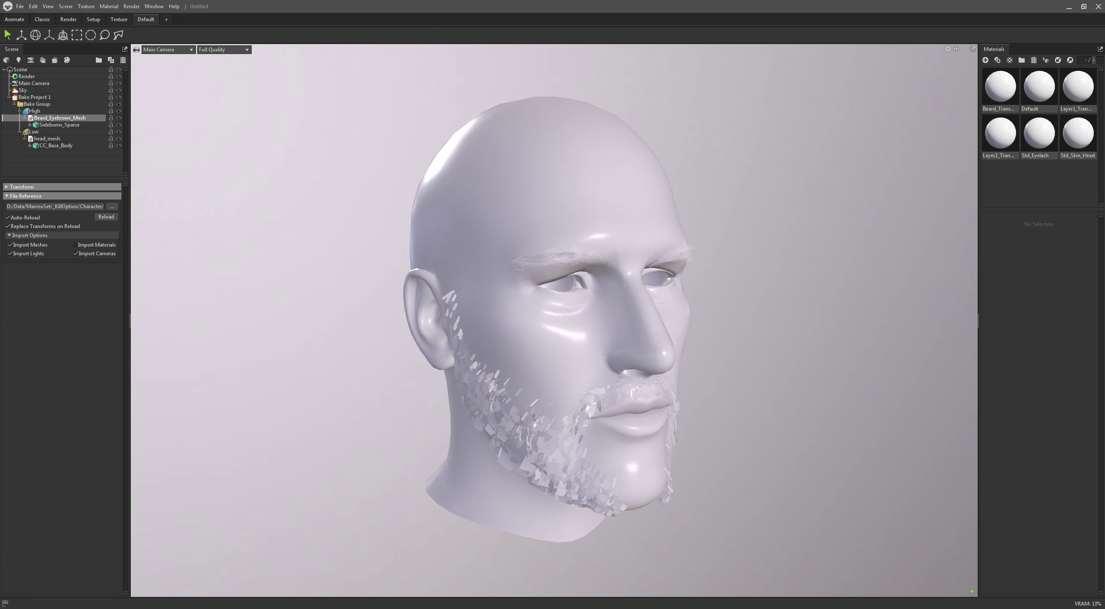
Switch to Total Commander and place its enlarged window over the Toolbag scene, leaving the materials reachable.
{"action": "left_click", "coordinate": [380, 581]}
{"action": "double_click", "coordinate": [498, 3]}
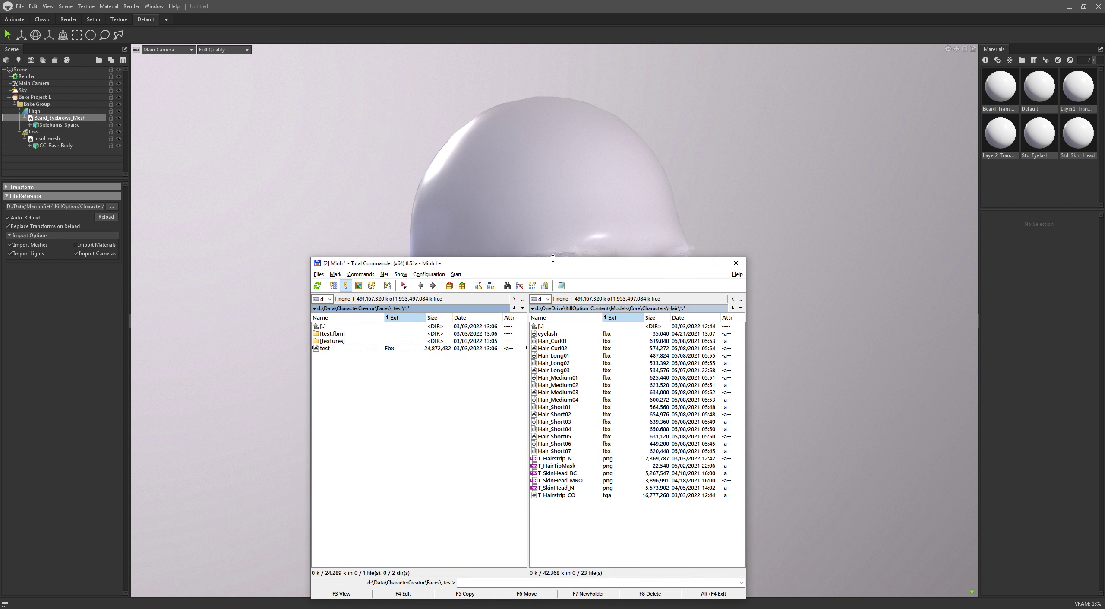
{"action": "left_click_drag", "start_coordinate": [553, 261], "coordinate": [243, 47]}
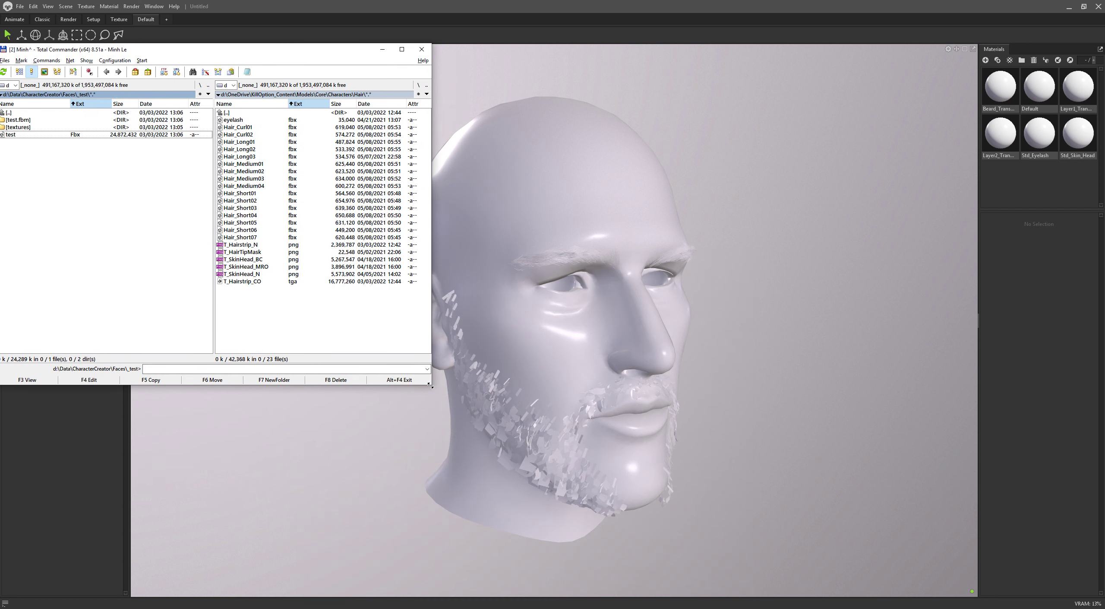
{"action": "left_click_drag", "start_coordinate": [431, 385], "coordinate": [470, 555]}
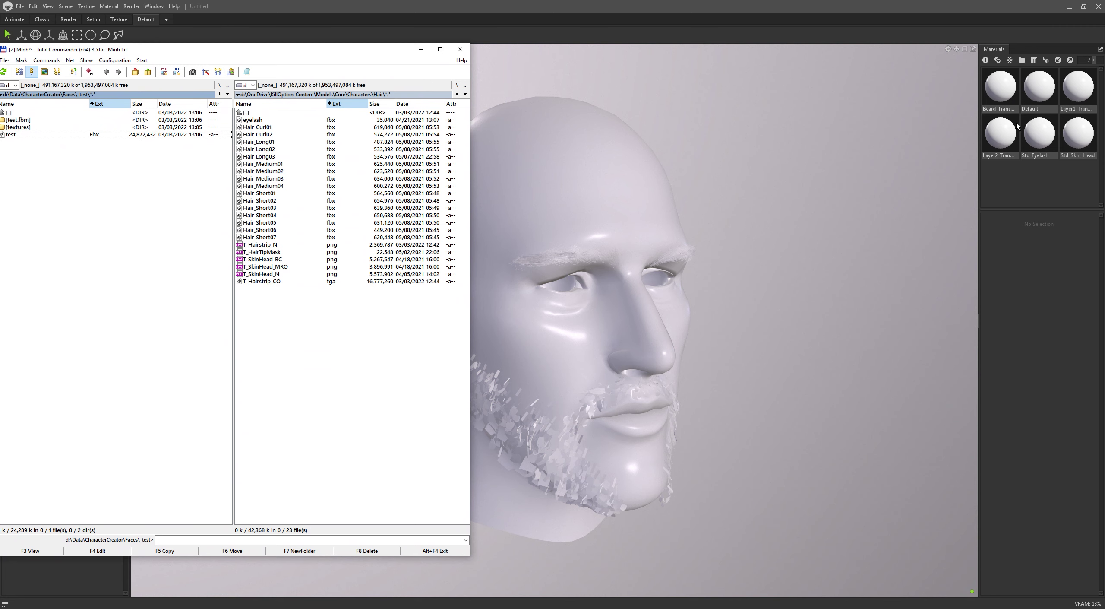
Select the beard transparency material in Toolbag, switch back to Total Commander and maximize its window.
{"action": "left_click", "coordinate": [1008, 95]}
{"action": "key", "text": "alt+Tab"}
{"action": "left_click", "coordinate": [329, 392]}
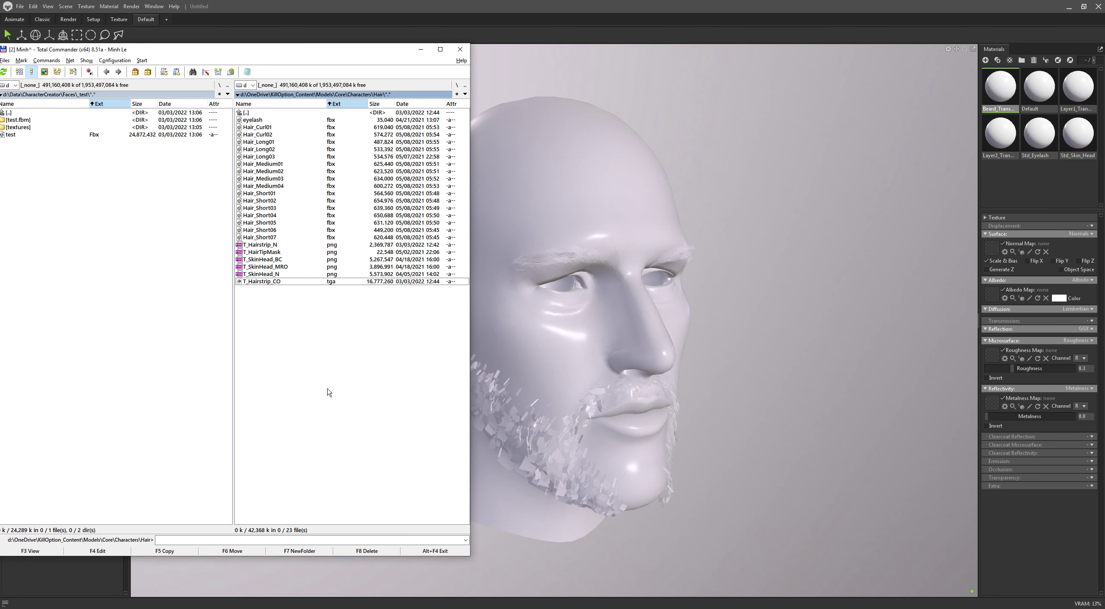
{"action": "double_click", "coordinate": [378, 49]}
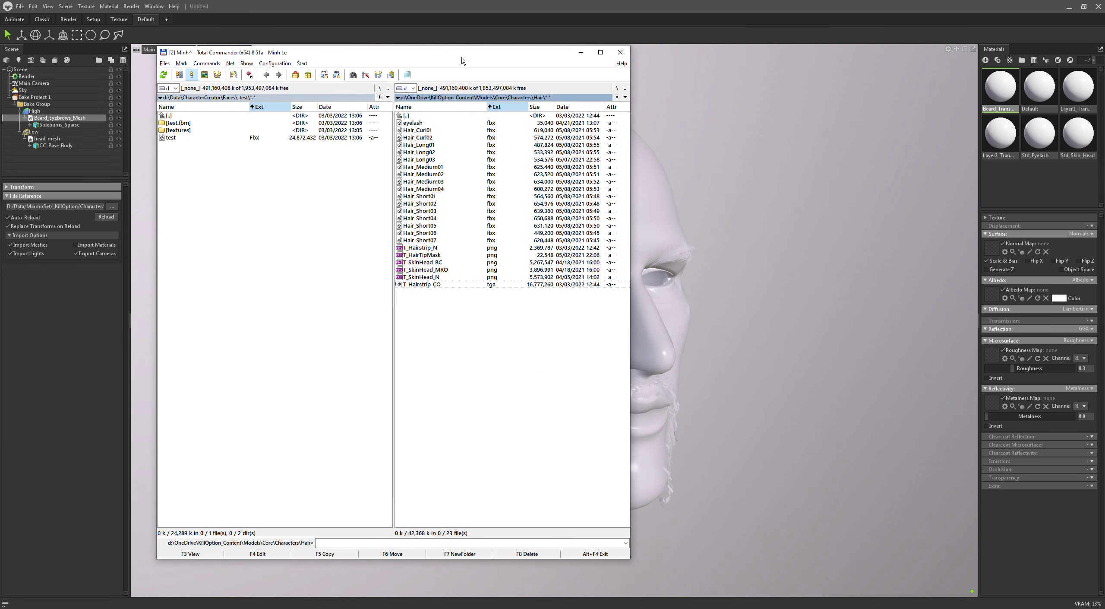
Open textures\test inside the _test folder and examine its texture subfolders.
{"action": "left_click", "coordinate": [288, 229]}
{"action": "key", "text": "Up"}
{"action": "key", "text": "Up"}
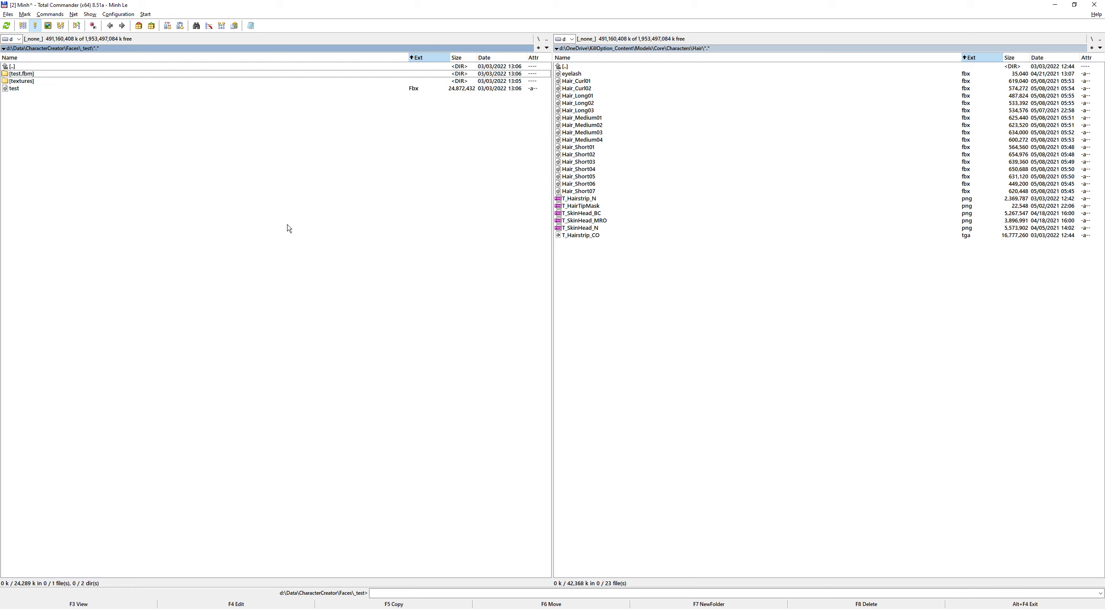
{"action": "key", "text": "Down"}
{"action": "key", "text": "Return"}
{"action": "key", "text": "Down"}
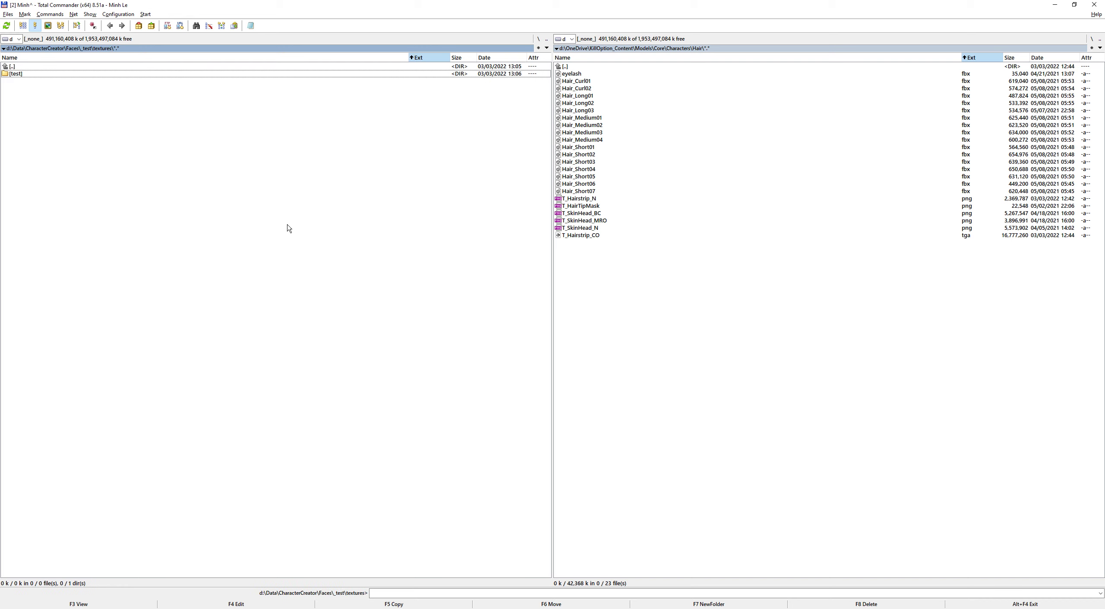
{"action": "key", "text": "Return"}
{"action": "key", "text": "Down"}
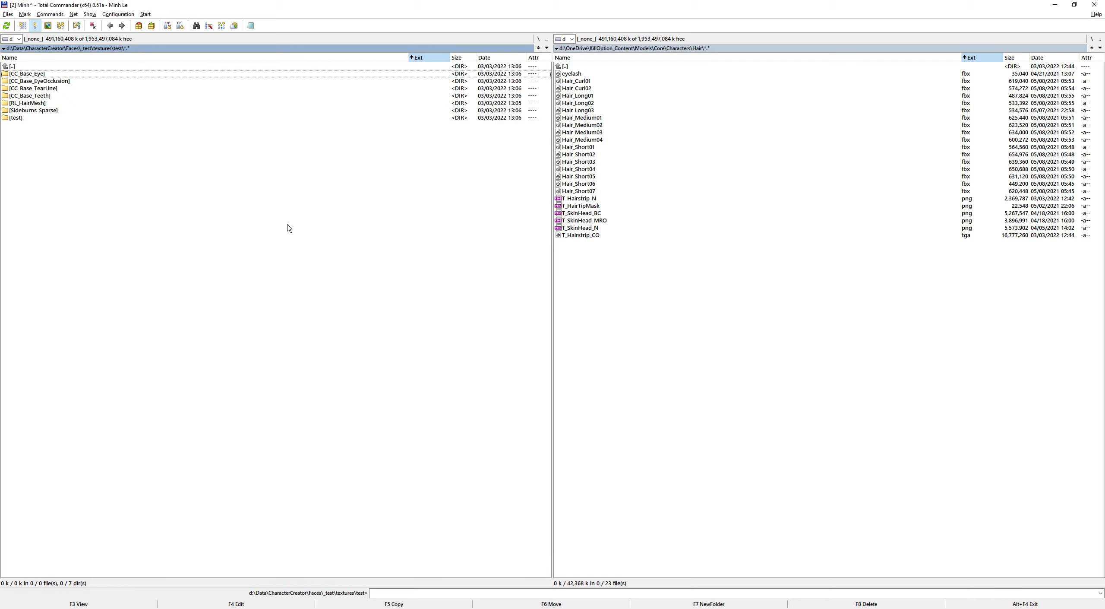
{"action": "key", "text": "End"}
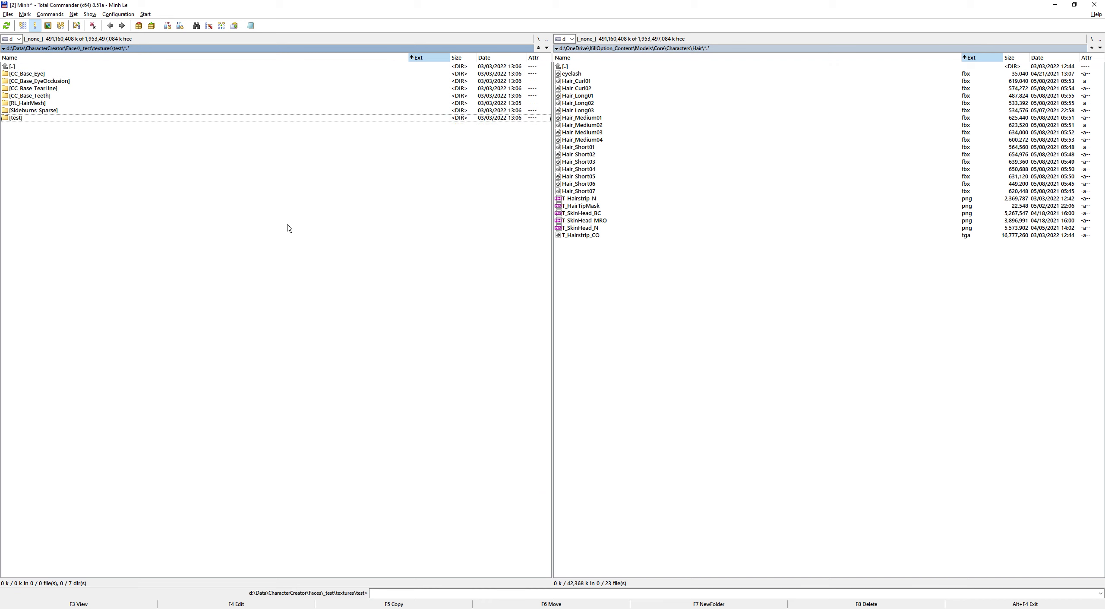
Go back up to the _test folder and open test.fbm.
{"action": "key", "text": "BackSpace"}
{"action": "key", "text": "Return"}
{"action": "key", "text": "BackSpace"}
{"action": "key", "text": "BackSpace"}
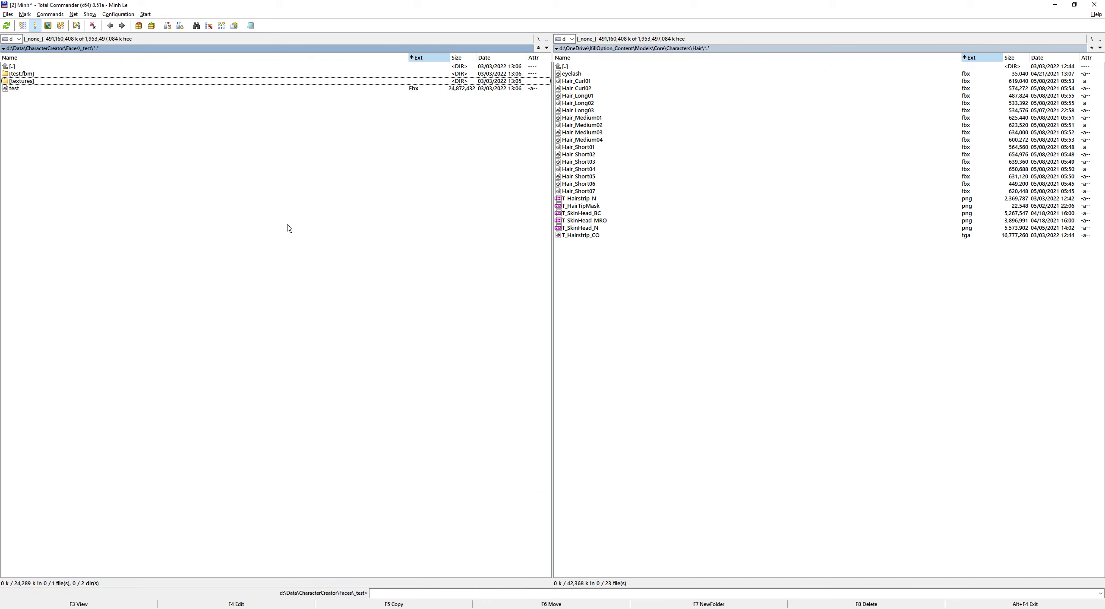
{"action": "key", "text": "Up"}
{"action": "key", "text": "Return"}
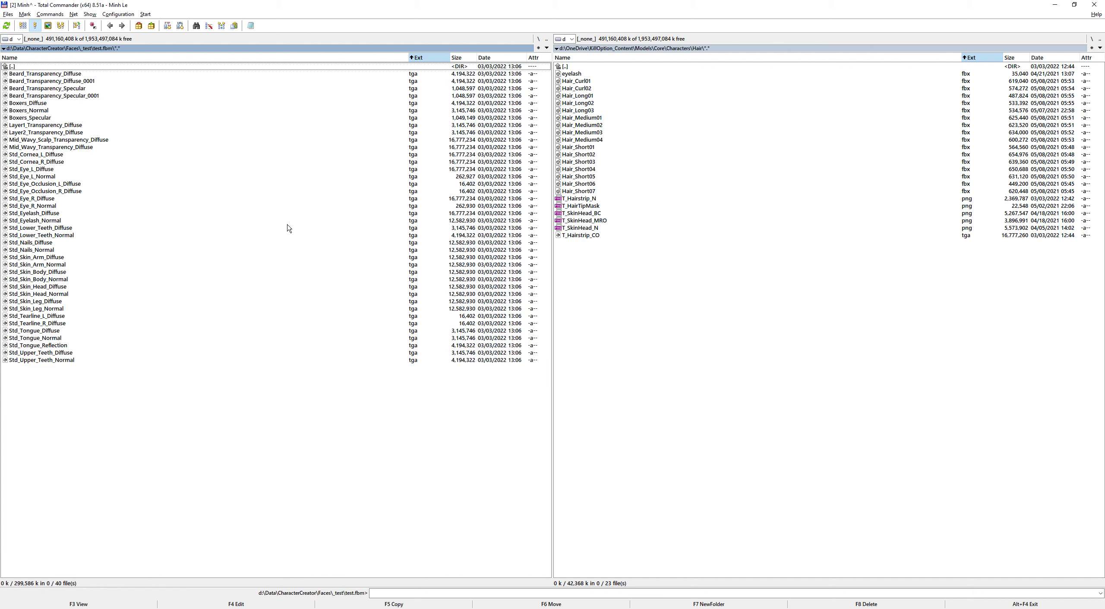
{"action": "key", "text": "Down"}
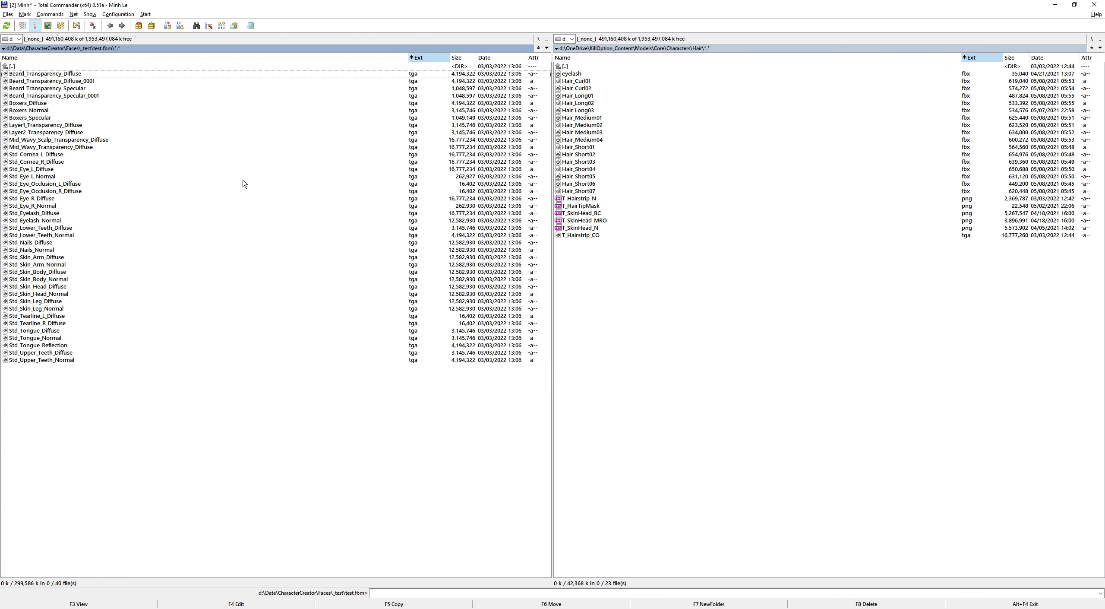
Look through the texture files in test.fbm, focusing on the beard, layer and hair transparency maps.
{"action": "key", "text": "Down"}
{"action": "key", "text": "Up"}
{"action": "key", "text": "Down"}
{"action": "key", "text": "Up"}
{"action": "key", "text": "Down"}
{"action": "key", "text": "Up"}
{"action": "key", "text": "Up"}
{"action": "key", "text": "Down"}
{"action": "key", "text": "Down"}
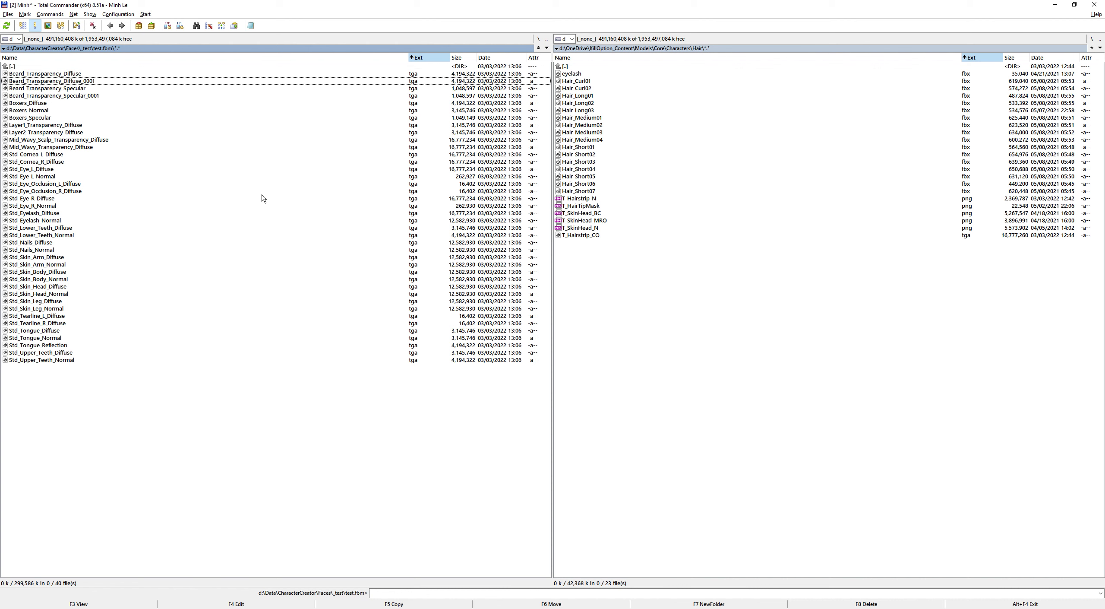
{"action": "key", "text": "Down"}
{"action": "key", "text": "Down"}
{"action": "key", "text": "Down"}
{"action": "key", "text": "Down"}
{"action": "key", "text": "Down"}
{"action": "key", "text": "Down"}
{"action": "key", "text": "Down"}
{"action": "key", "text": "Down"}
{"action": "key", "text": "Down"}
{"action": "key", "text": "Down"}
{"action": "key", "text": "Up"}
{"action": "key", "text": "Up"}
{"action": "key", "text": "Up"}
{"action": "key", "text": "Up"}
{"action": "key", "text": "Up"}
{"action": "key", "text": "Up"}
{"action": "key", "text": "Up"}
{"action": "key", "text": "Up"}
{"action": "key", "text": "Up"}
{"action": "key", "text": "Down"}
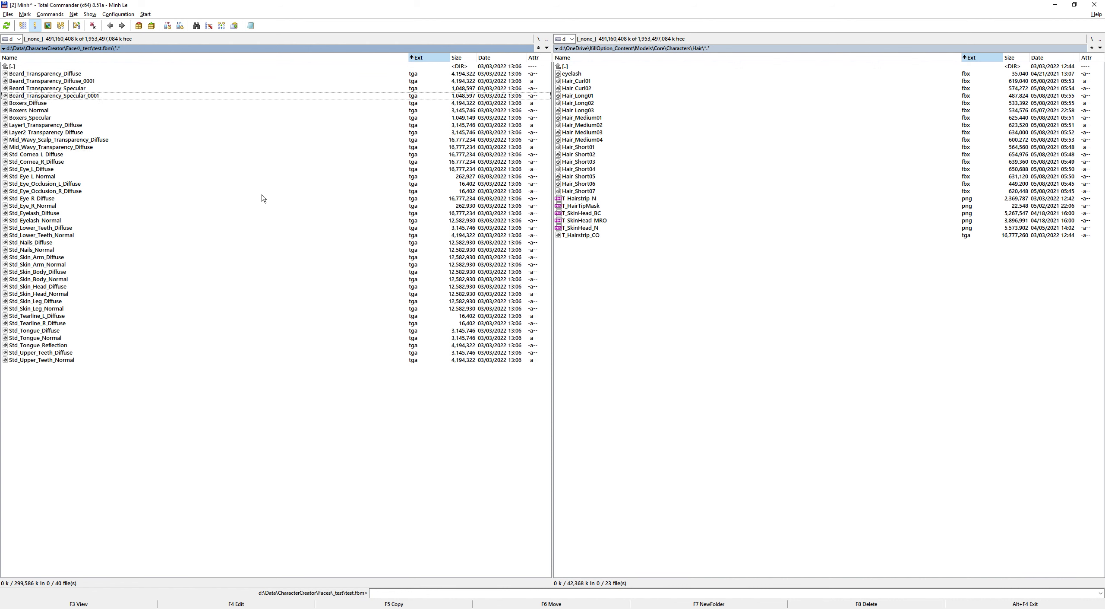
{"action": "key", "text": "Down"}
{"action": "key", "text": "Down"}
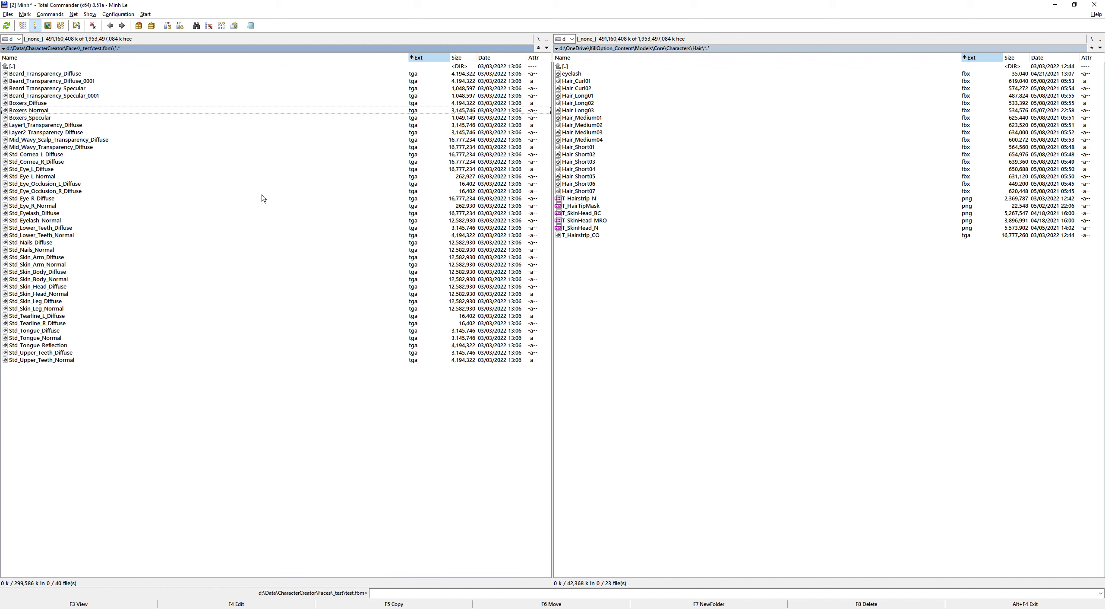
{"action": "key", "text": "Up"}
{"action": "key", "text": "Up"}
{"action": "key", "text": "Up"}
{"action": "key", "text": "Up"}
{"action": "key", "text": "Up"}
{"action": "key", "text": "Up"}
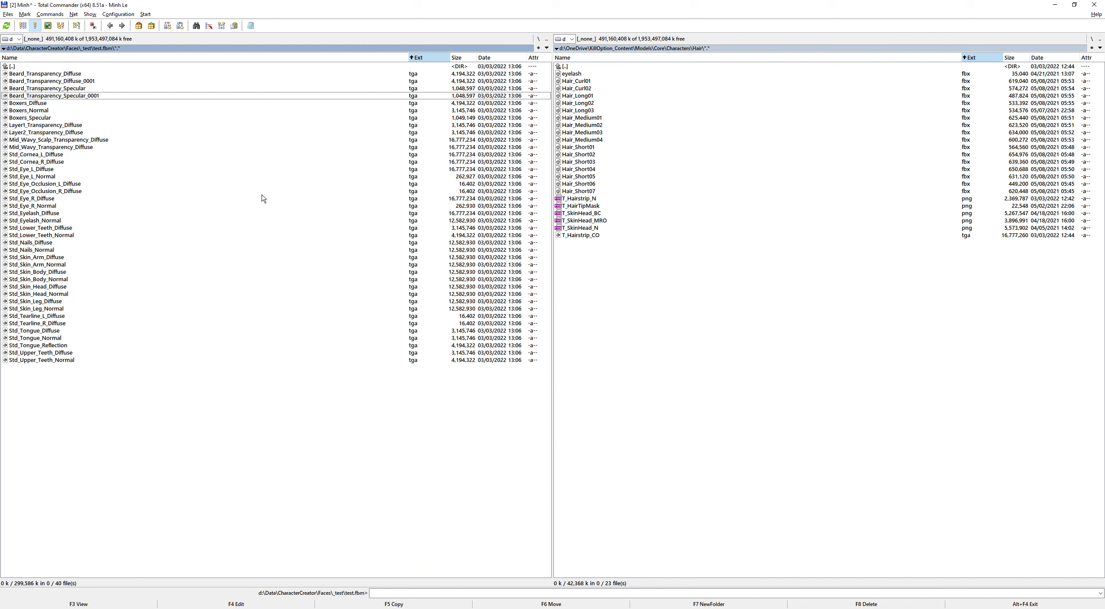
Return to _test and browse into textures\test\test\CC_Base_Body\Std_Skin_Head.
{"action": "key", "text": "Return"}
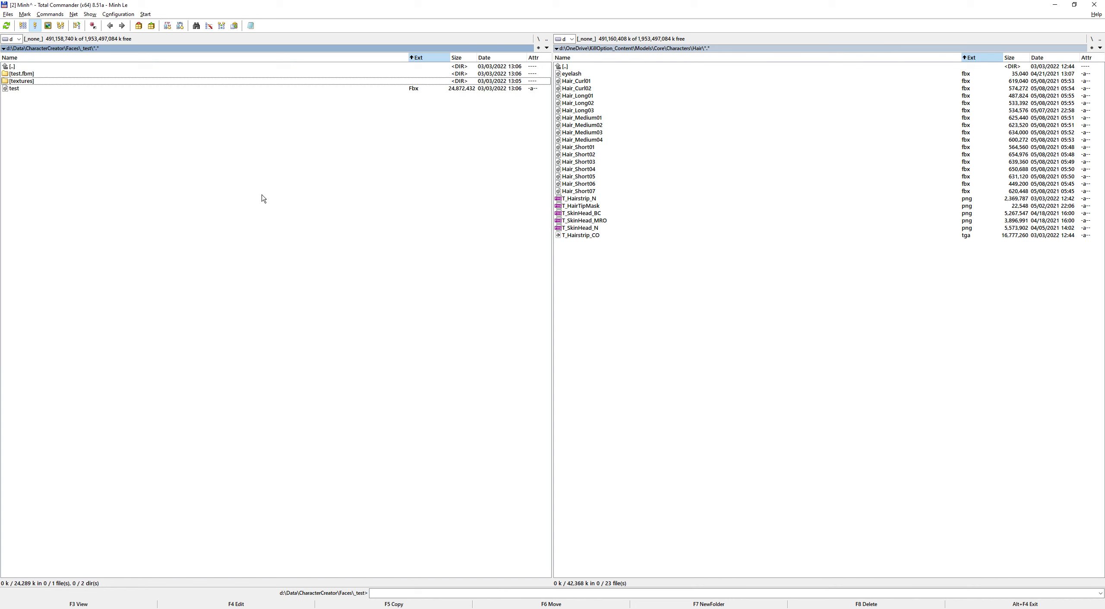
{"action": "key", "text": "Return"}
{"action": "key", "text": "Down"}
{"action": "key", "text": "Return"}
{"action": "key", "text": "Down"}
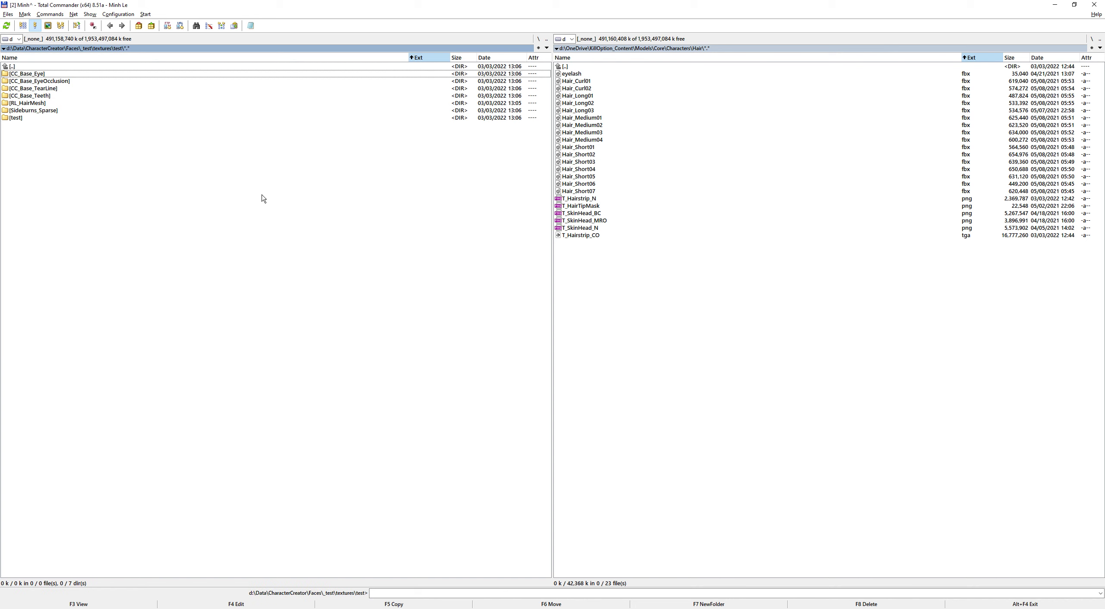
{"action": "key", "text": "Down"}
{"action": "key", "text": "Down"}
{"action": "key", "text": "Down"}
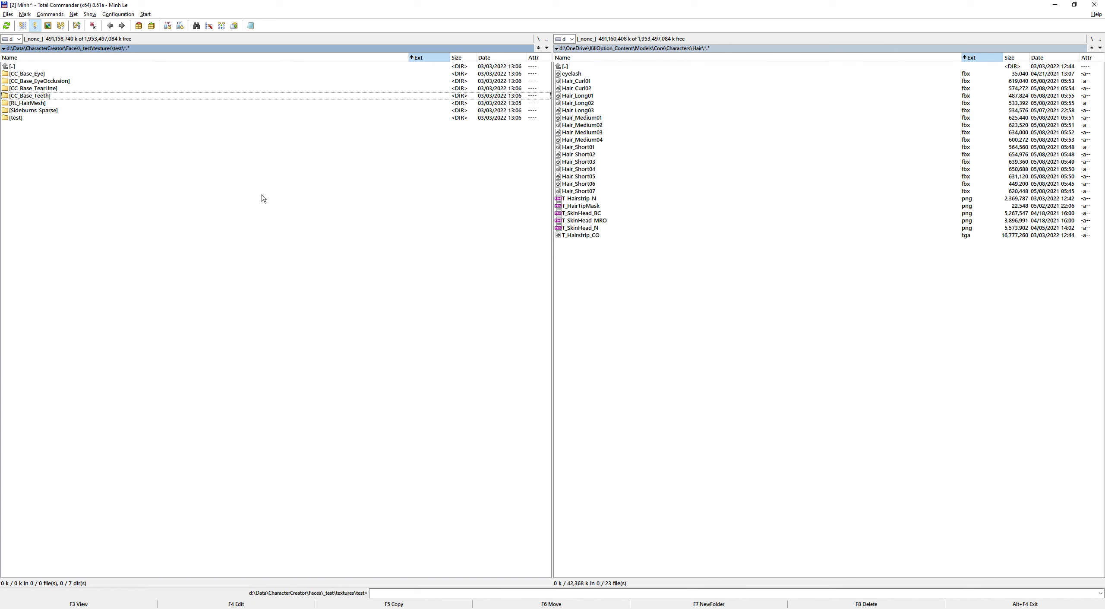
{"action": "key", "text": "Up"}
{"action": "key", "text": "Up"}
{"action": "key", "text": "Up"}
{"action": "key", "text": "End"}
{"action": "key", "text": "Return"}
{"action": "key", "text": "Down"}
{"action": "key", "text": "Return"}
{"action": "key", "text": "Down"}
{"action": "key", "text": "Return"}
{"action": "key", "text": "Down"}
{"action": "key", "text": "Down"}
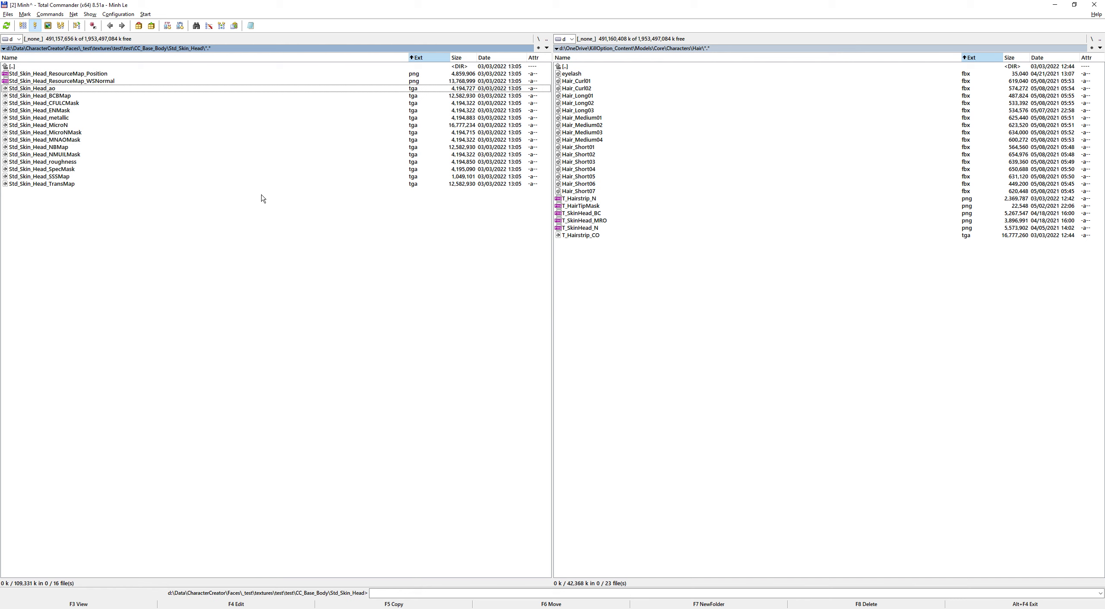
Open the Std_Skin_Head TGA maps, from ao through TransMap, in Photoshop and return to Total Commander.
{"action": "left_click", "coordinate": [68, 185], "text": "shift"}
{"action": "left_click_drag", "start_coordinate": [52, 148], "coordinate": [459, 284]}
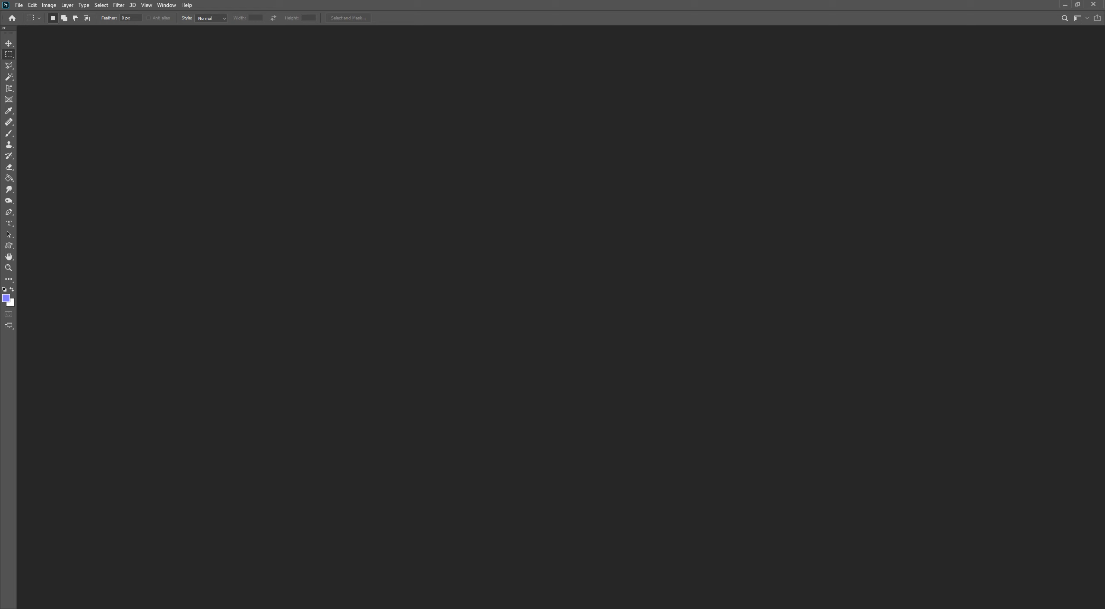
{"action": "key", "text": "alt+Tab"}
Clear the selection of TGA maps and go up to the CC_Base_Body folder.
{"action": "key", "text": "KP_Subtract"}
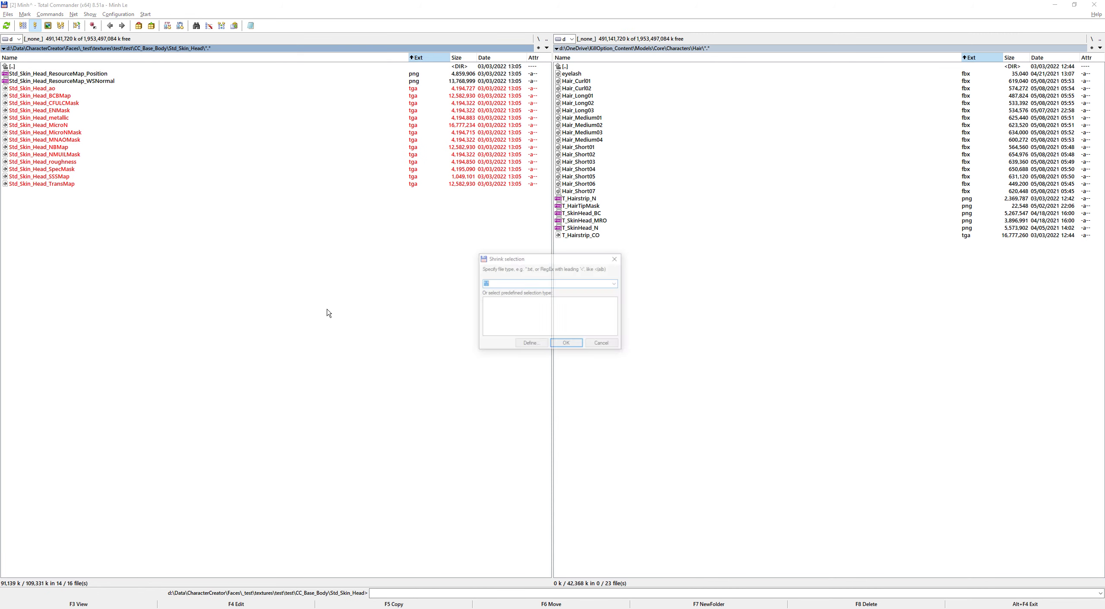
{"action": "key", "text": "Return"}
{"action": "key", "text": "Up"}
{"action": "key", "text": "Up"}
{"action": "key", "text": "Up"}
{"action": "key", "text": "Up"}
{"action": "key", "text": "Home"}
{"action": "key", "text": "Return"}
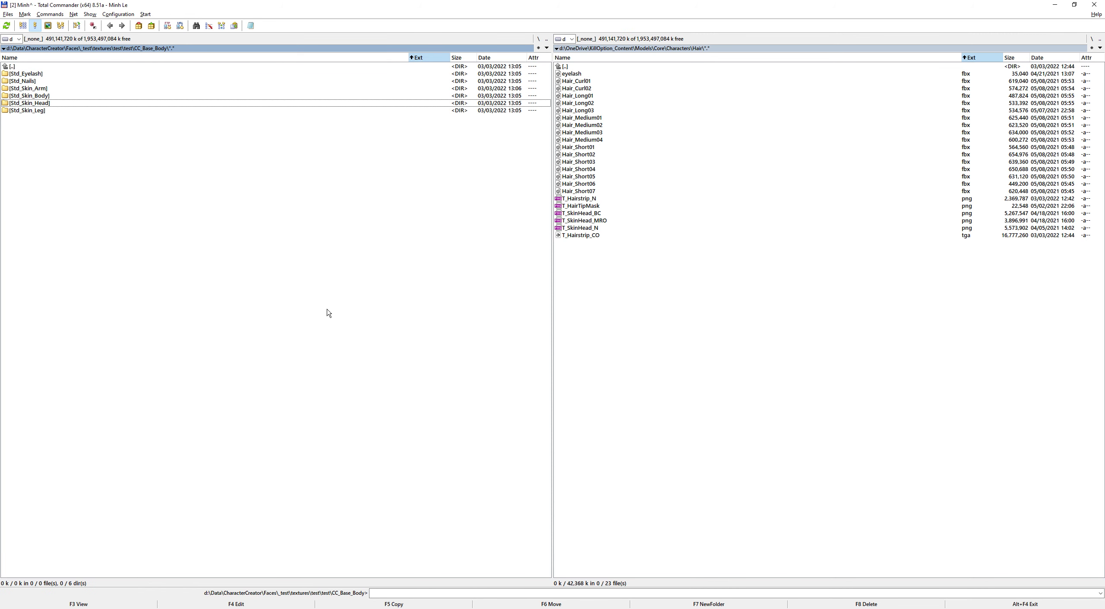
Reopen Std_Skin_Head, select its TGA maps from ao through TransMap again, and clear the selection.
{"action": "key", "text": "Return"}
{"action": "key", "text": "Down"}
{"action": "key", "text": "Down"}
{"action": "key", "text": "Down"}
{"action": "key", "text": "shift+End"}
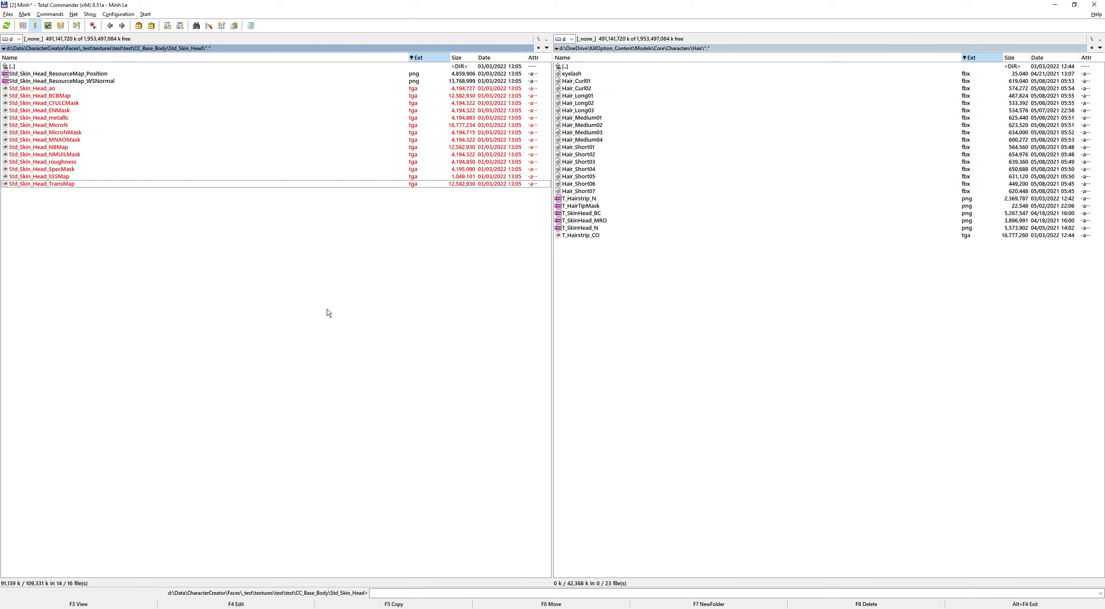
{"action": "key", "text": "KP_Subtract"}
{"action": "key", "text": "Return"}
{"action": "key", "text": "Home"}
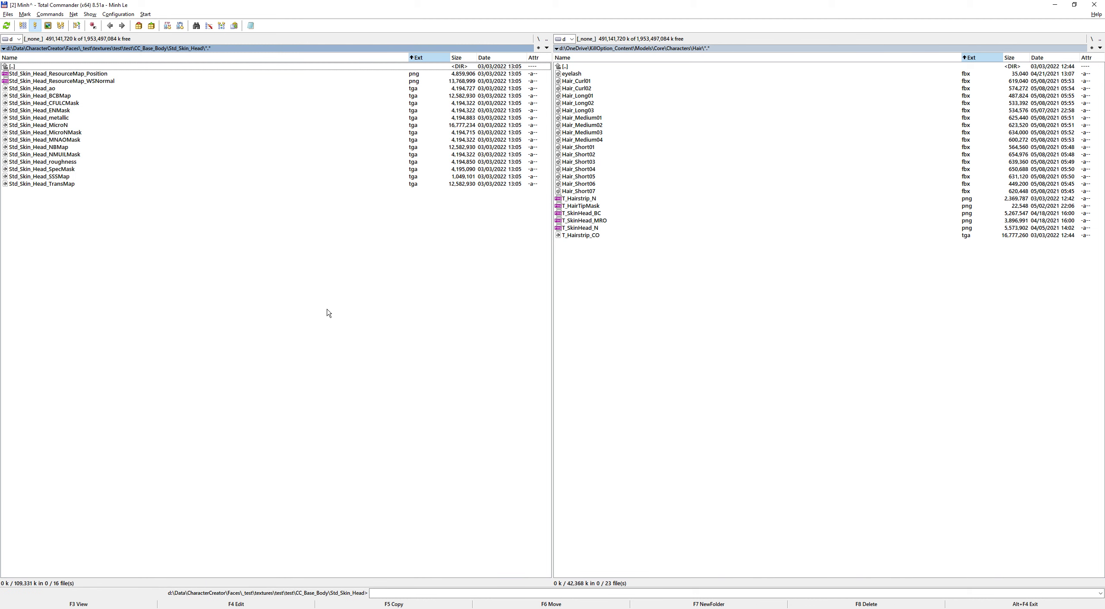
Go up through the parent folders to _test and reopen test.fbm.
{"action": "key", "text": "BackSpace"}
{"action": "key", "text": "BackSpace"}
{"action": "key", "text": "BackSpace"}
{"action": "key", "text": "BackSpace"}
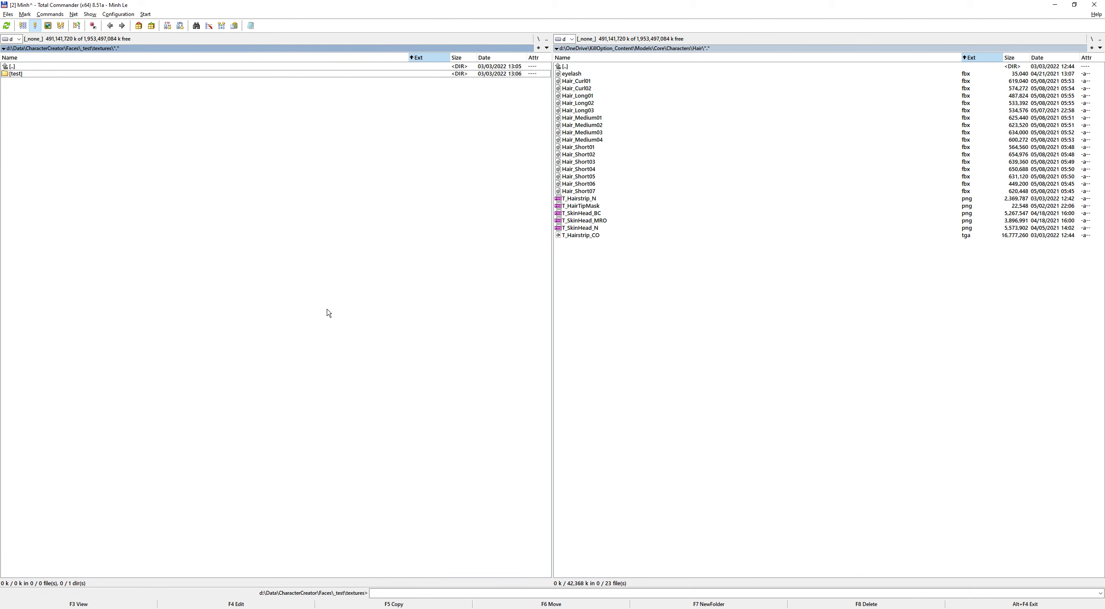
{"action": "key", "text": "BackSpace"}
{"action": "key", "text": "Up"}
{"action": "key", "text": "Return"}
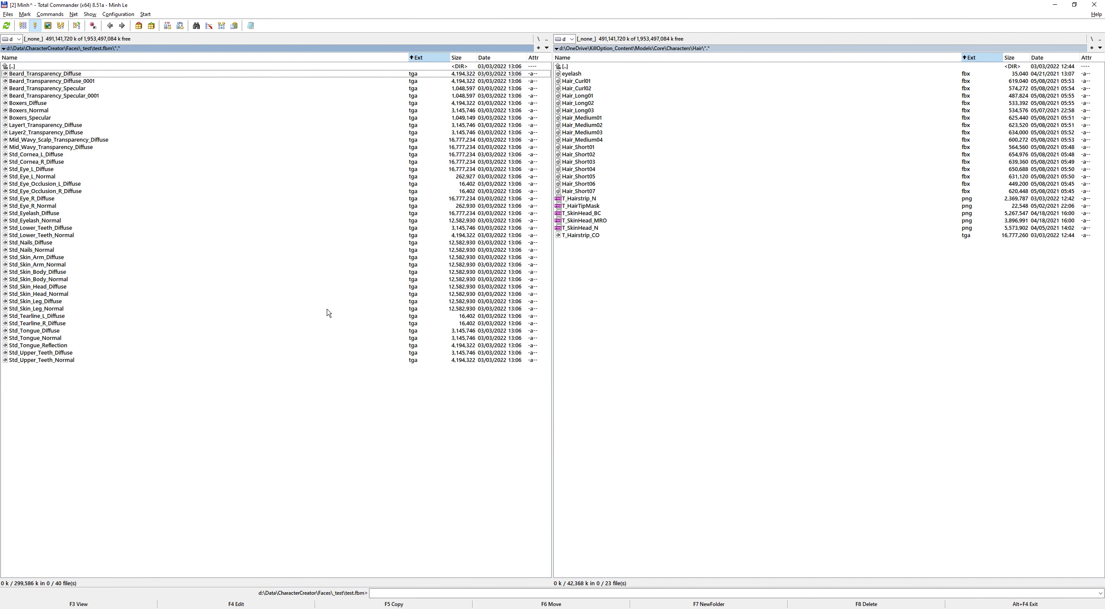
Open Std_Skin_Head_Diffuse.tga and Std_Skin_Head_Normal.tga in Photoshop and arrange their windows side by side.
{"action": "key", "text": "Down"}
{"action": "key", "text": "Down"}
{"action": "key", "text": "Down"}
{"action": "key", "text": "Down"}
{"action": "key", "text": "Down"}
{"action": "key", "text": "Down"}
{"action": "key", "text": "Down"}
{"action": "key", "text": "Down"}
{"action": "key", "text": "Down"}
{"action": "key", "text": "Down"}
{"action": "key", "text": "Down"}
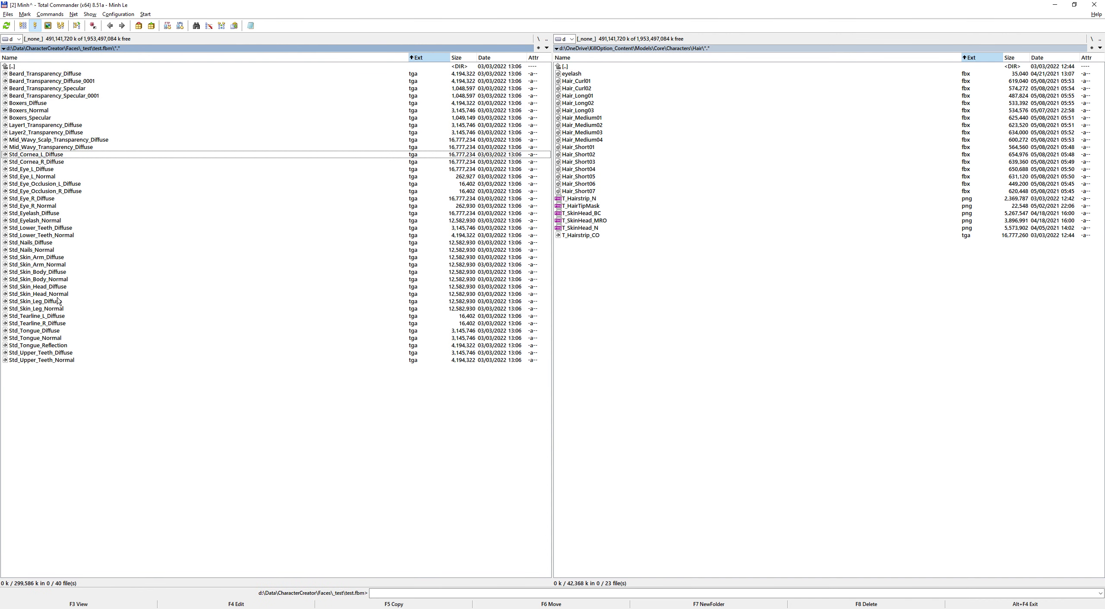
{"action": "double_click", "coordinate": [56, 287]}
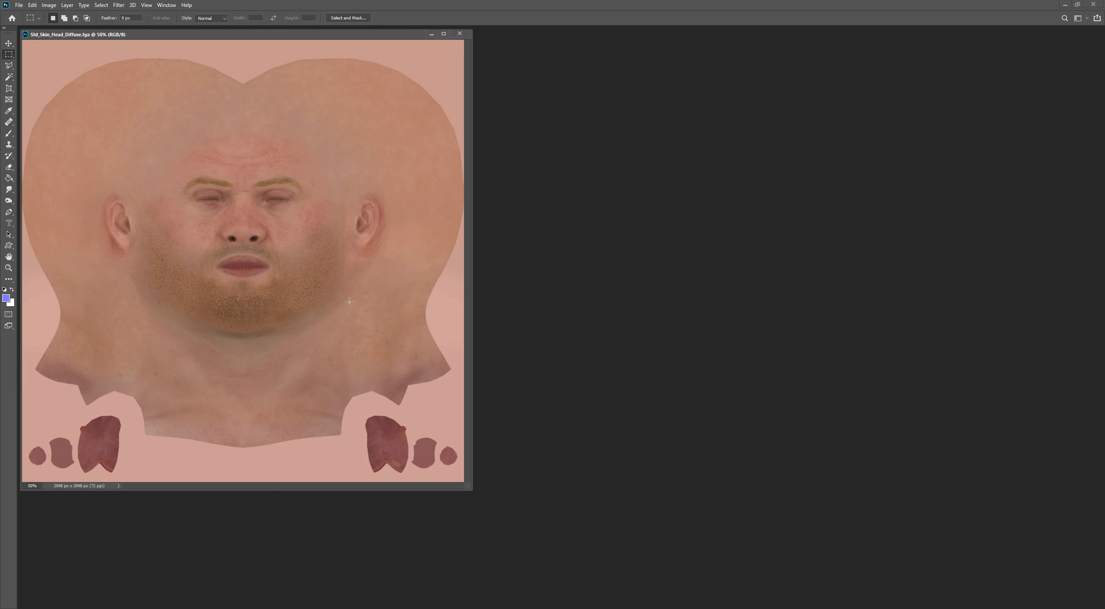
{"action": "key", "text": "alt+Tab"}
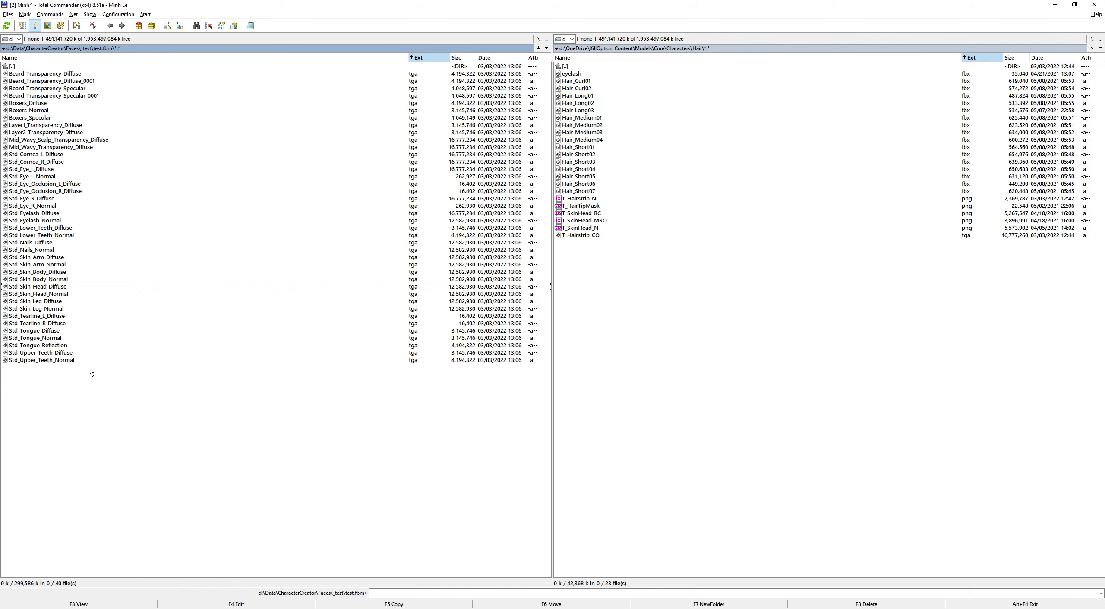
{"action": "double_click", "coordinate": [58, 294]}
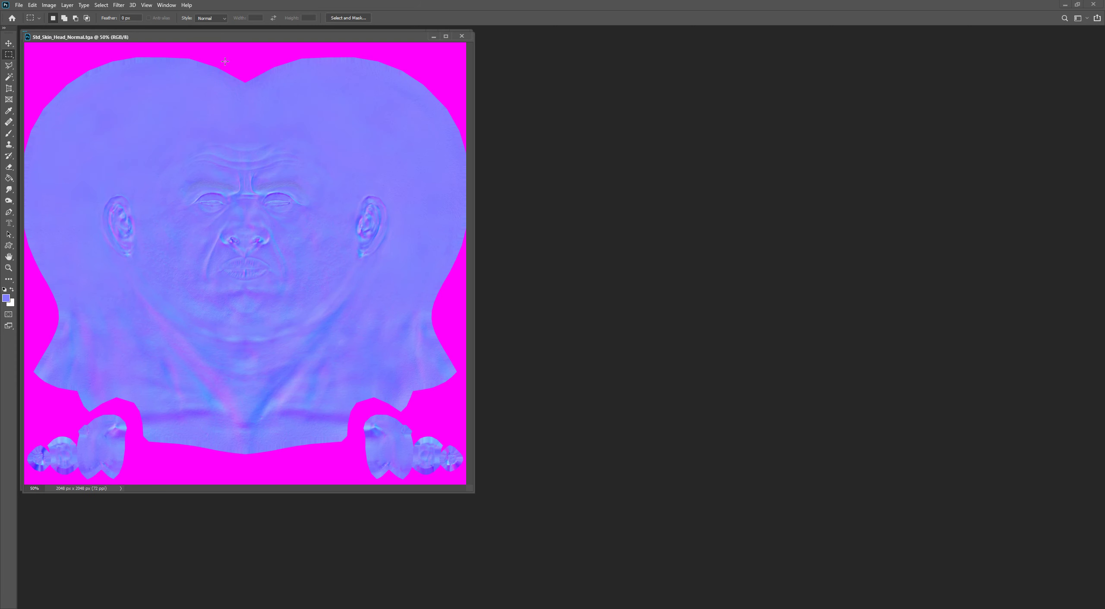
{"action": "left_click_drag", "start_coordinate": [235, 34], "coordinate": [778, 34]}
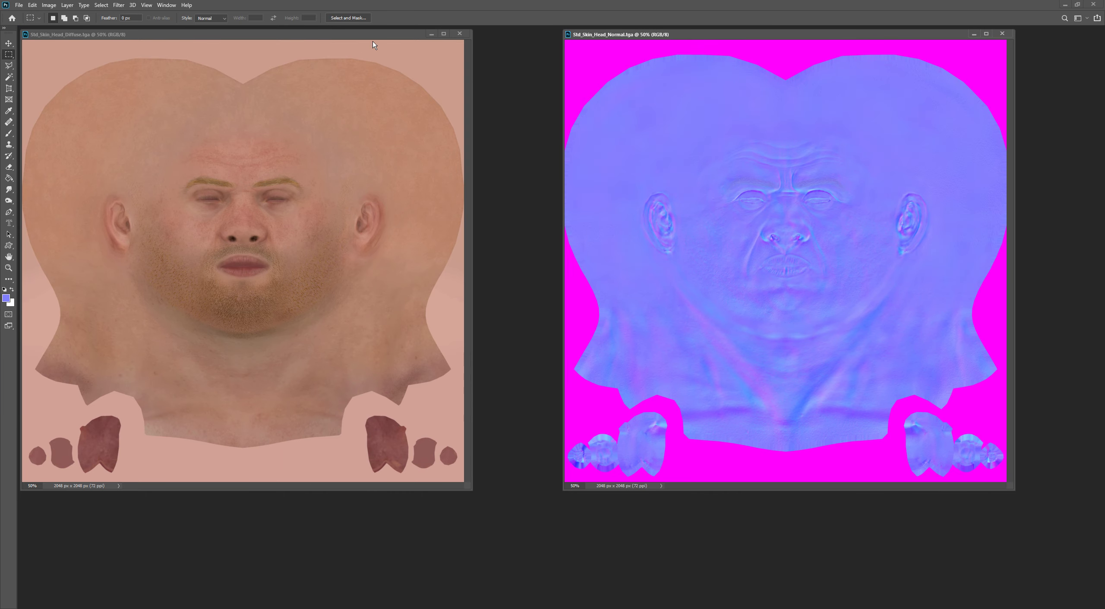
{"action": "left_click_drag", "start_coordinate": [373, 36], "coordinate": [428, 48]}
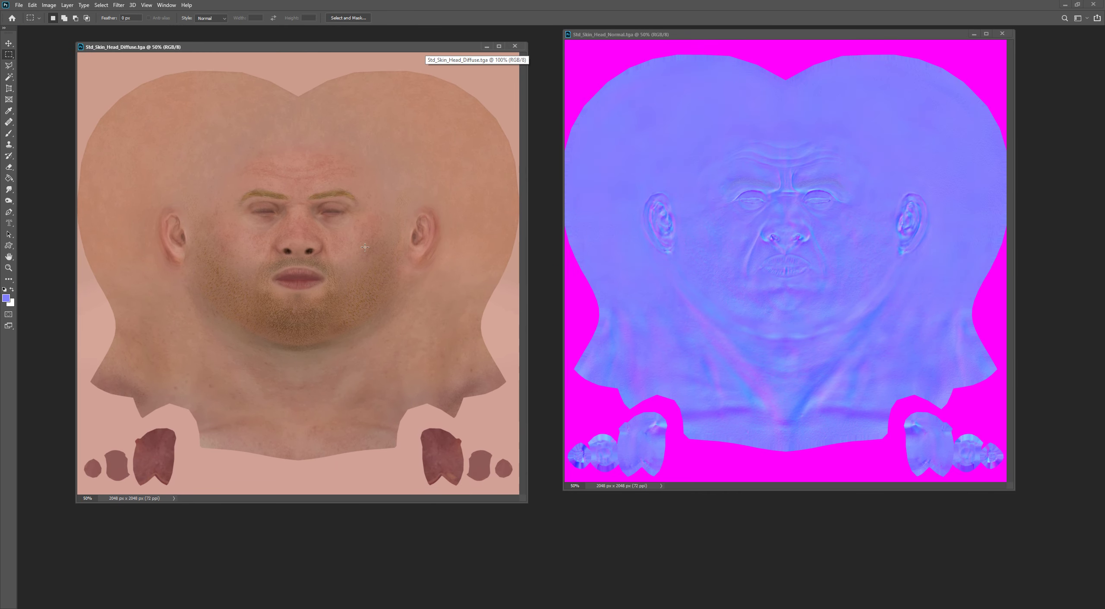
Examine the painted beard and eyebrows on Std_Skin_Head_Diffuse.tga up close.
{"action": "scroll", "coordinate": [322, 241], "scroll_direction": "up", "scroll_amount": 2, "text": "alt"}
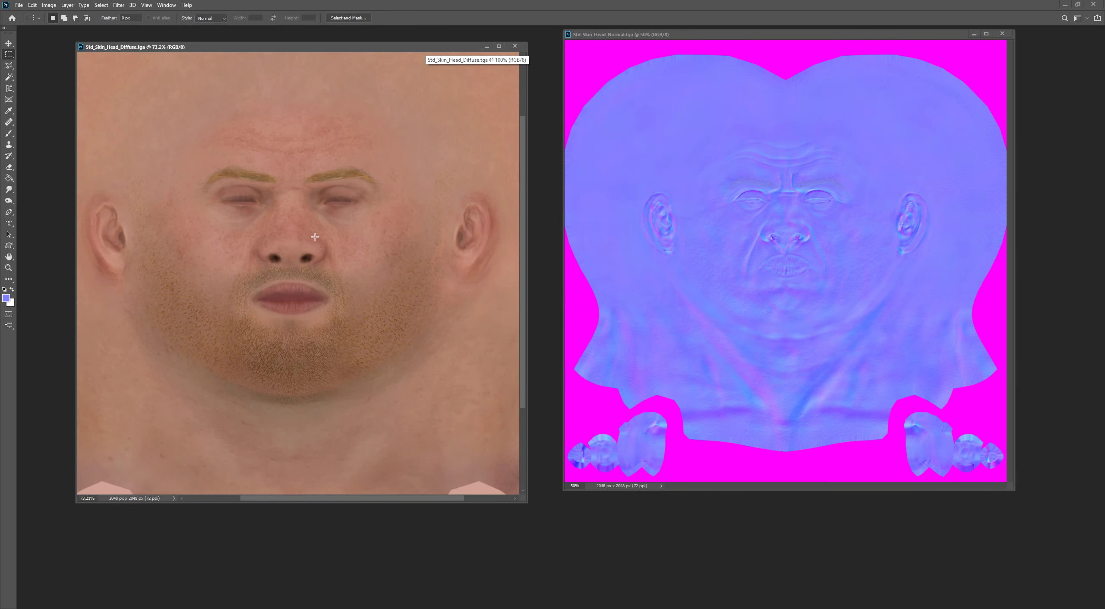
{"action": "scroll", "coordinate": [237, 317], "scroll_direction": "up", "scroll_amount": 3, "text": "alt"}
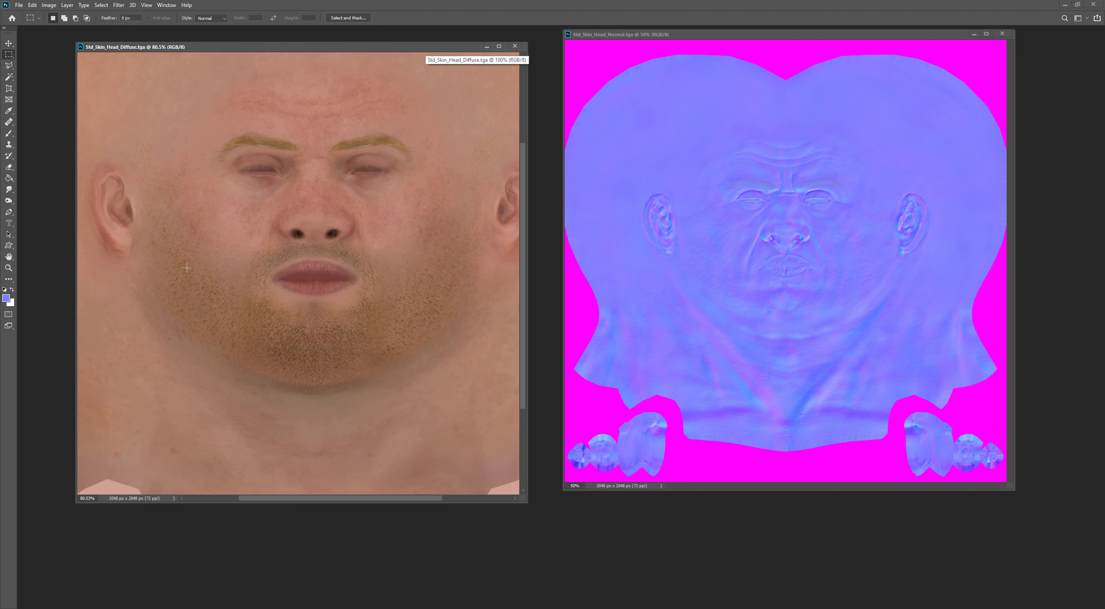
{"action": "scroll", "coordinate": [410, 301], "scroll_direction": "down", "scroll_amount": 3, "text": "alt"}
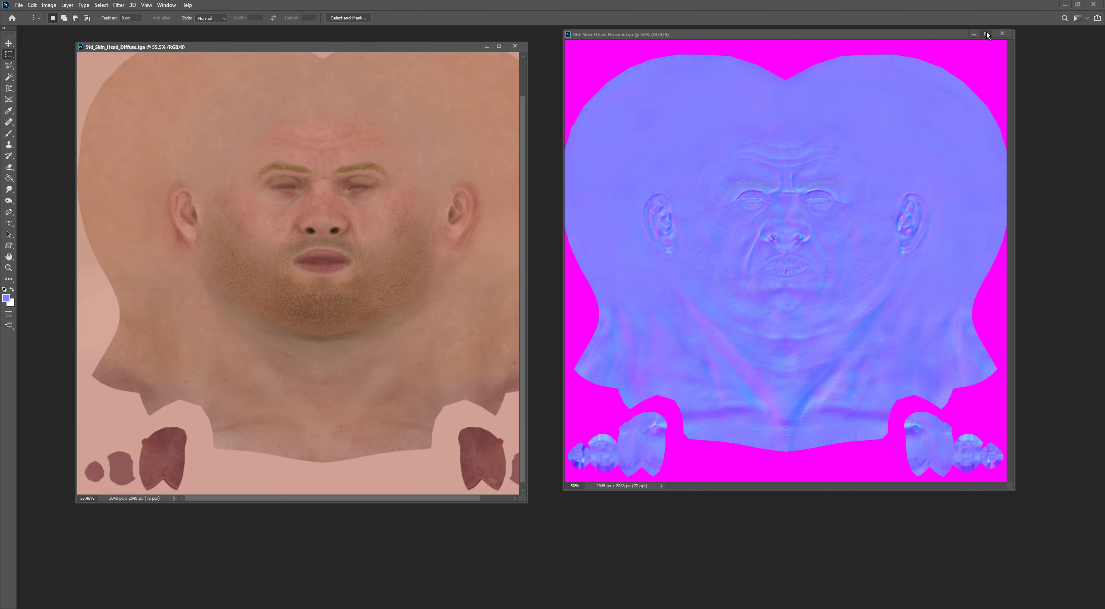
Close the head normal and diffuse images and switch back to Total Commander.
{"action": "left_click", "coordinate": [1002, 34]}
{"action": "left_click", "coordinate": [515, 47]}
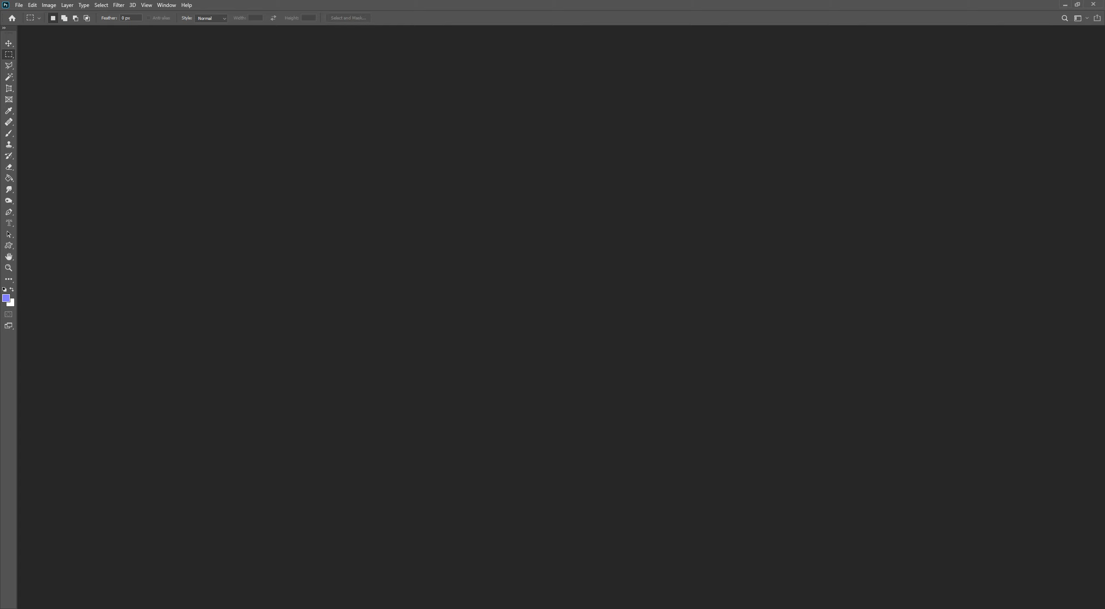
{"action": "key", "text": "alt+Tab"}
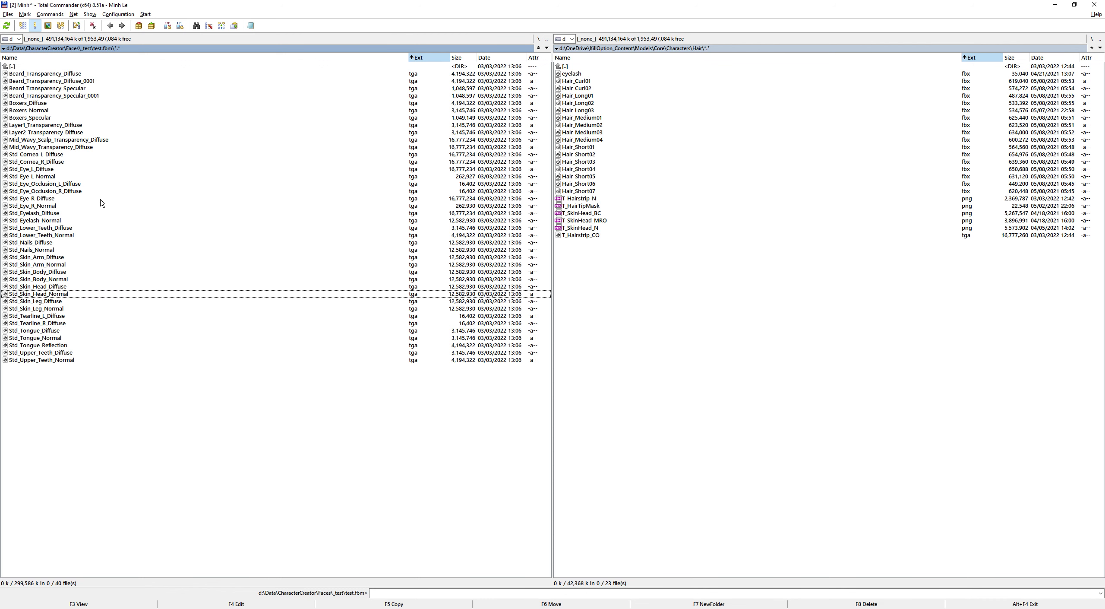
Switch to Marmoset Toolbag and assign Beard_Transparency_Diffuse.tga from Total Commander as the beard material's albedo map.
{"action": "key", "text": "F6"}
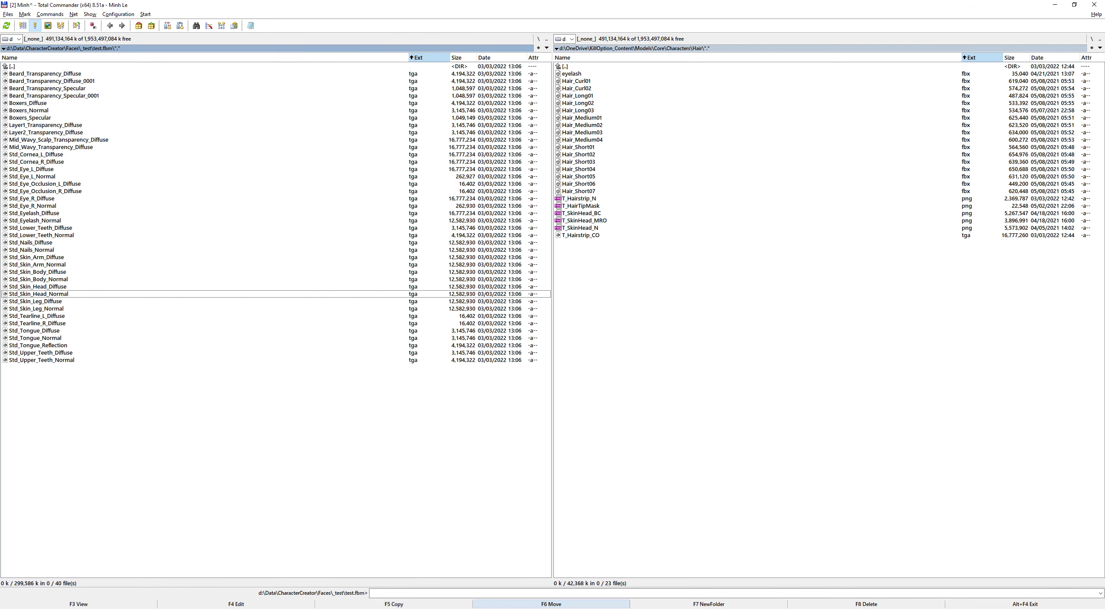
{"action": "key", "text": "alt+Tab"}
{"action": "key", "text": "alt+Tab"}
{"action": "left_click_drag", "start_coordinate": [143, 74], "coordinate": [993, 298]}
{"action": "key", "text": "alt+Tab"}
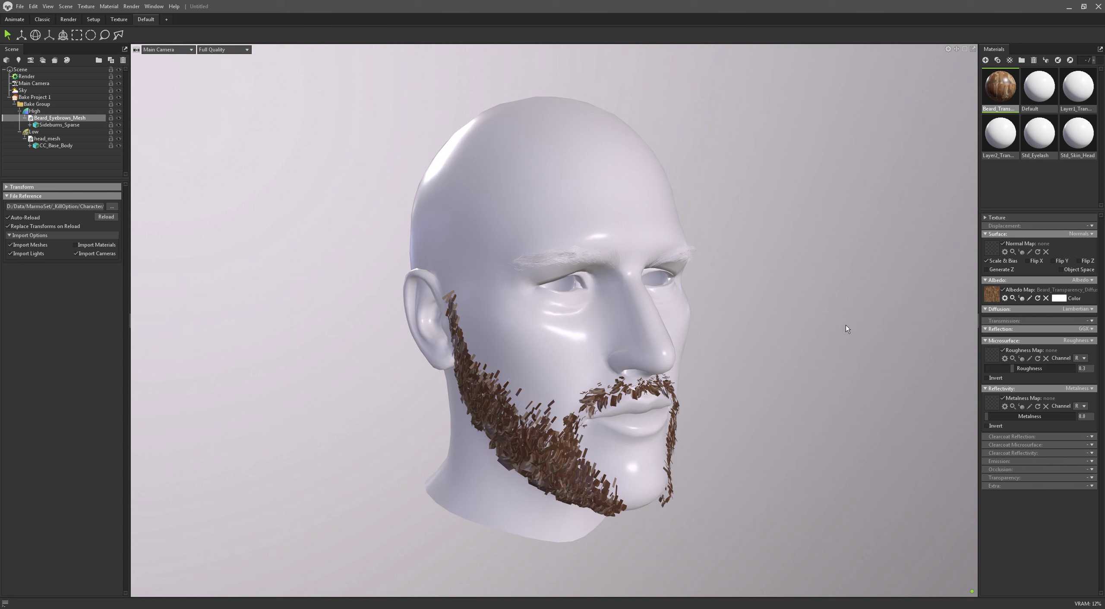
{"action": "scroll", "coordinate": [732, 396], "scroll_direction": "up", "scroll_amount": 1}
{"action": "scroll", "coordinate": [732, 396], "scroll_direction": "up", "scroll_amount": 1}
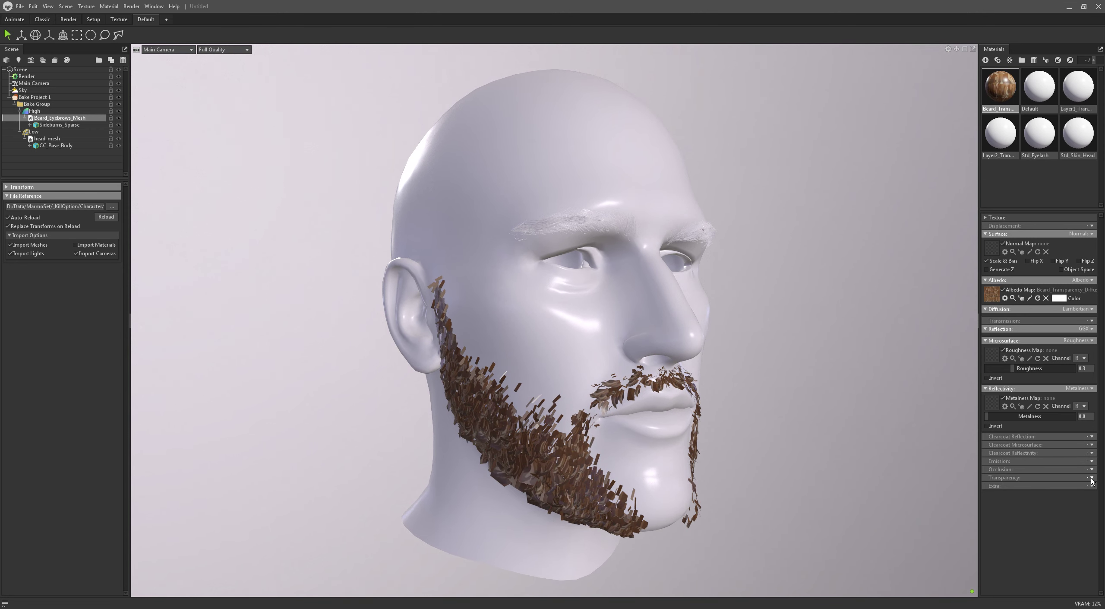
Open Beard_Transparency_Diffuse.tga from Total Commander in Photoshop and display its Alpha 1 channel.
{"action": "key", "text": "alt+Tab"}
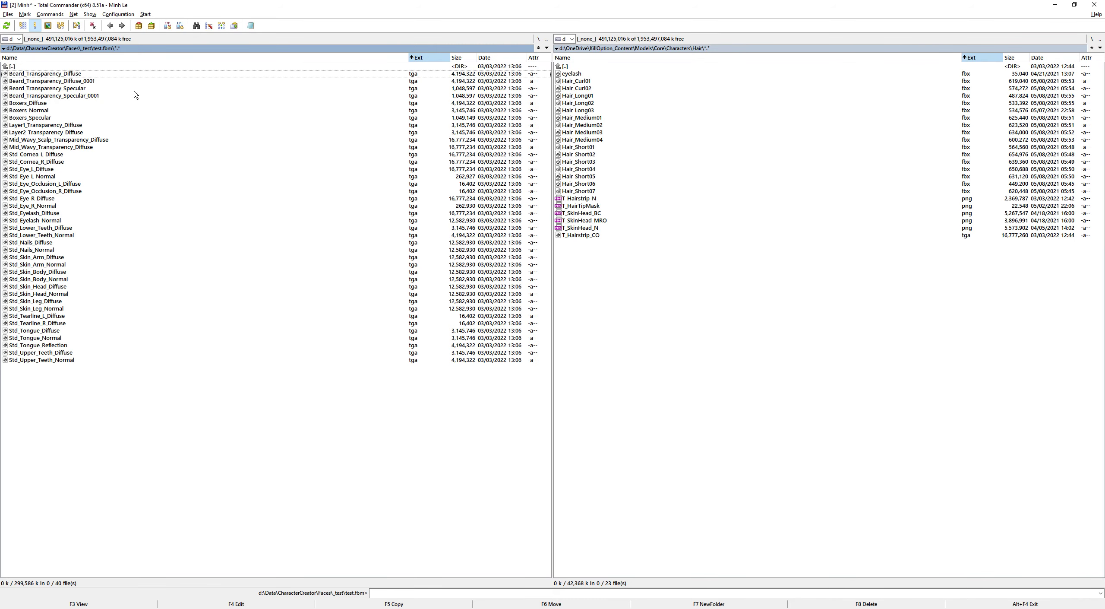
{"action": "double_click", "coordinate": [65, 74]}
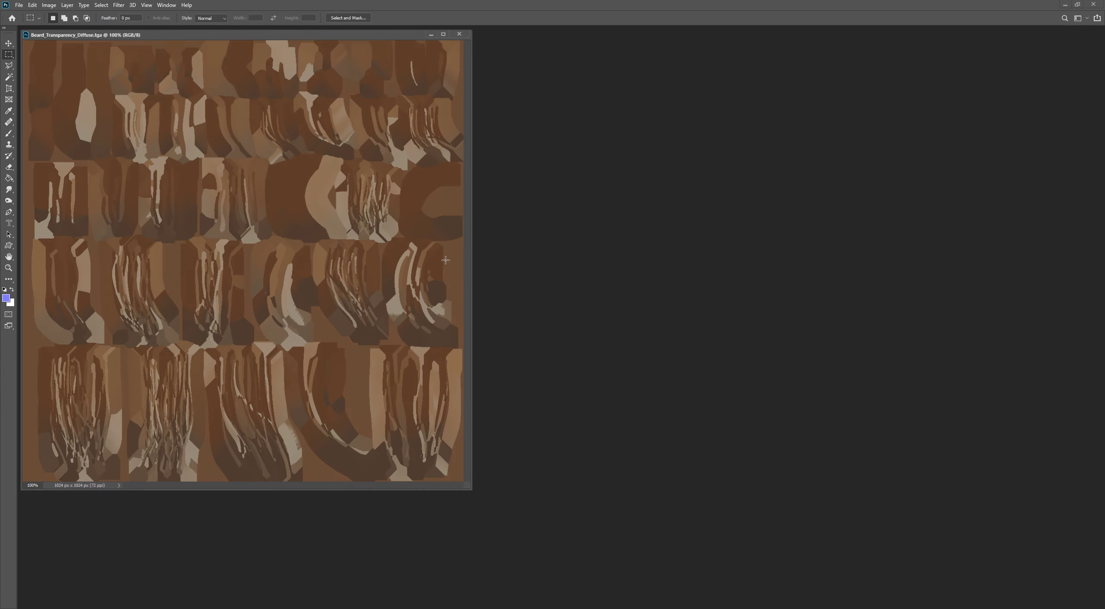
{"action": "left_click_drag", "start_coordinate": [383, 36], "coordinate": [506, 68]}
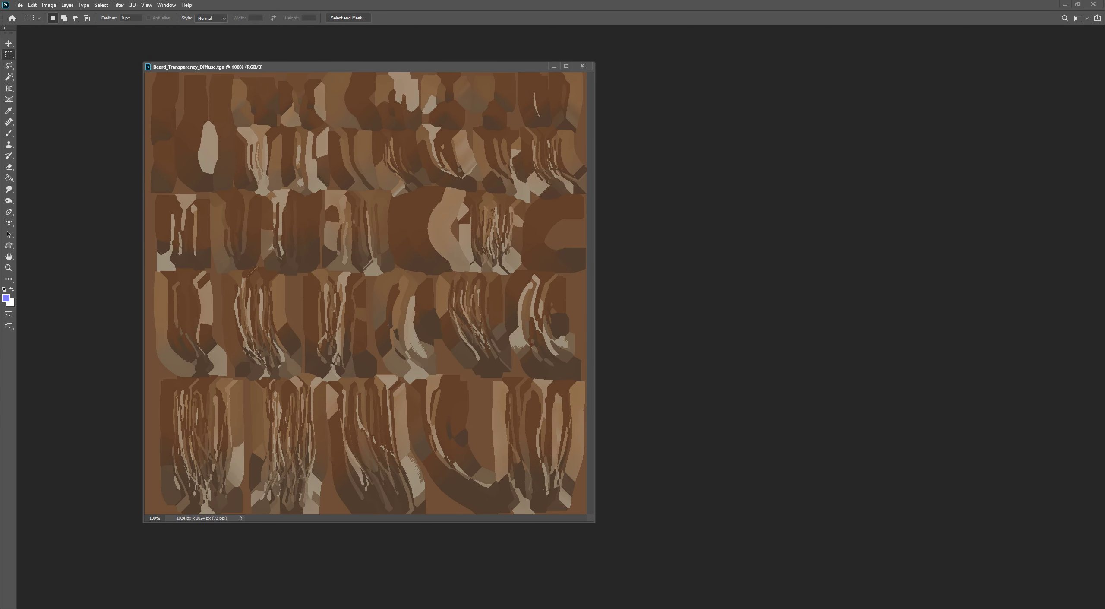
{"action": "key", "text": "ctrl+6"}
{"action": "left_click_drag", "start_coordinate": [899, 399], "coordinate": [835, 389]}
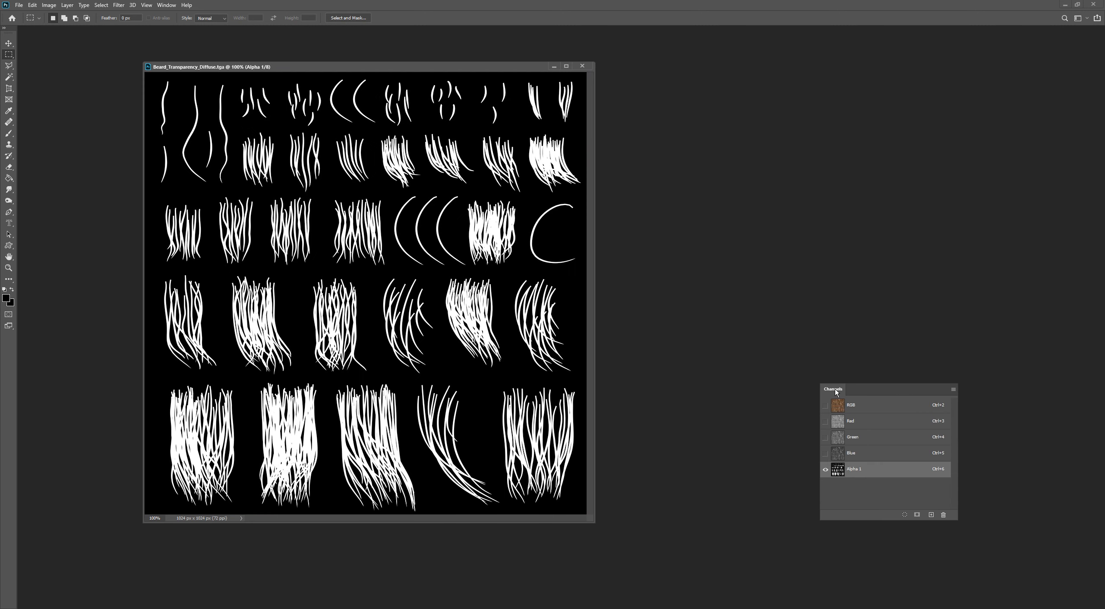
Compare the beard texture's RGB colours with its Alpha 1 channel and close the image.
{"action": "left_click", "coordinate": [867, 416]}
{"action": "left_click", "coordinate": [862, 469]}
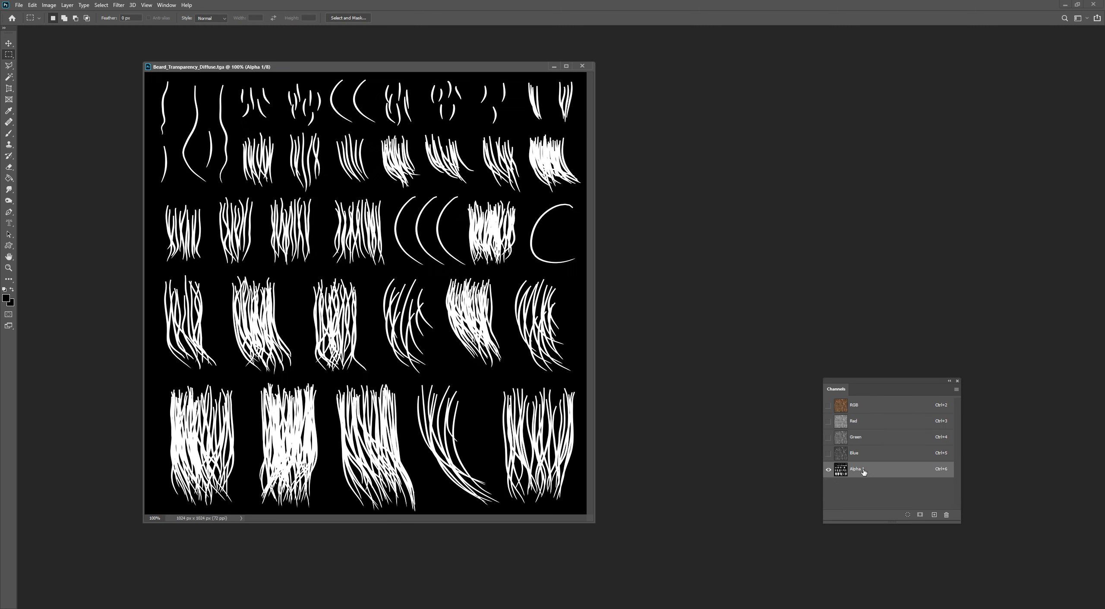
{"action": "left_click", "coordinate": [868, 410]}
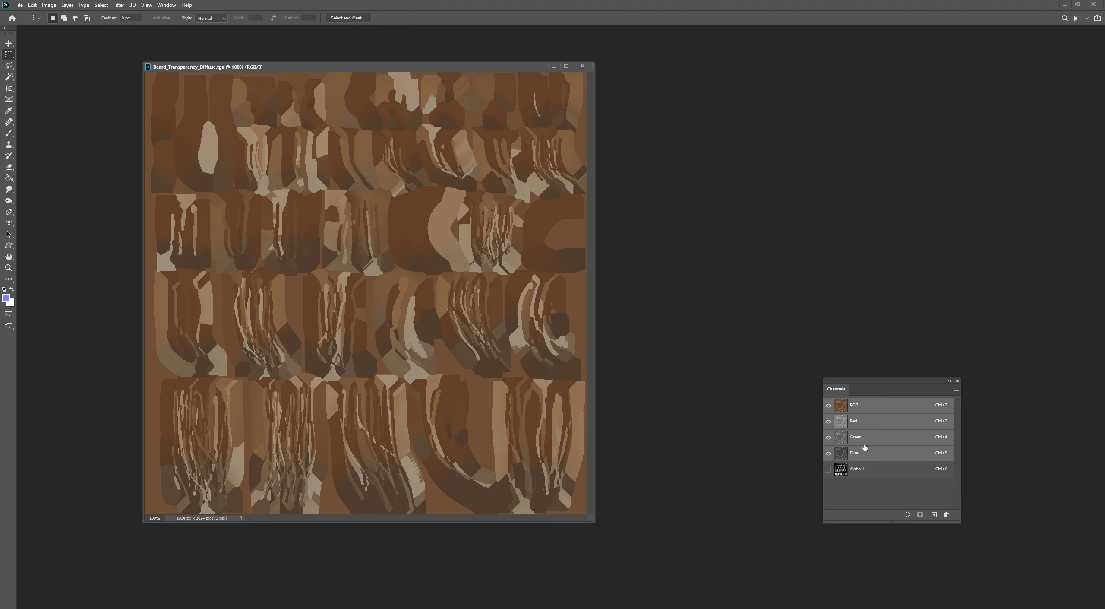
{"action": "left_click", "coordinate": [864, 469]}
{"action": "left_click", "coordinate": [857, 409]}
{"action": "left_click", "coordinate": [865, 467]}
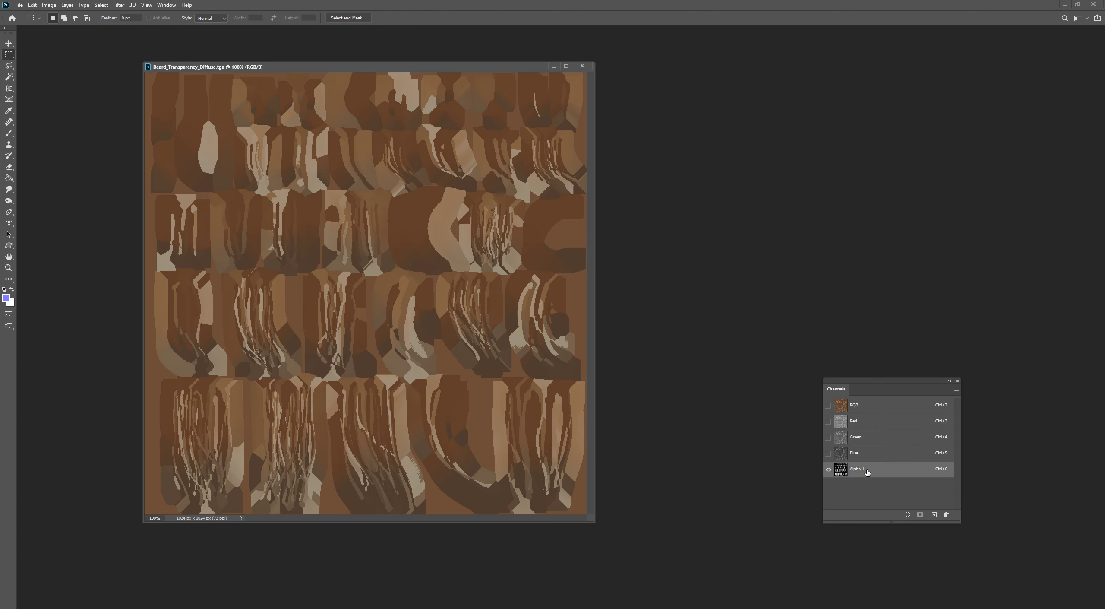
{"action": "left_click", "coordinate": [877, 409]}
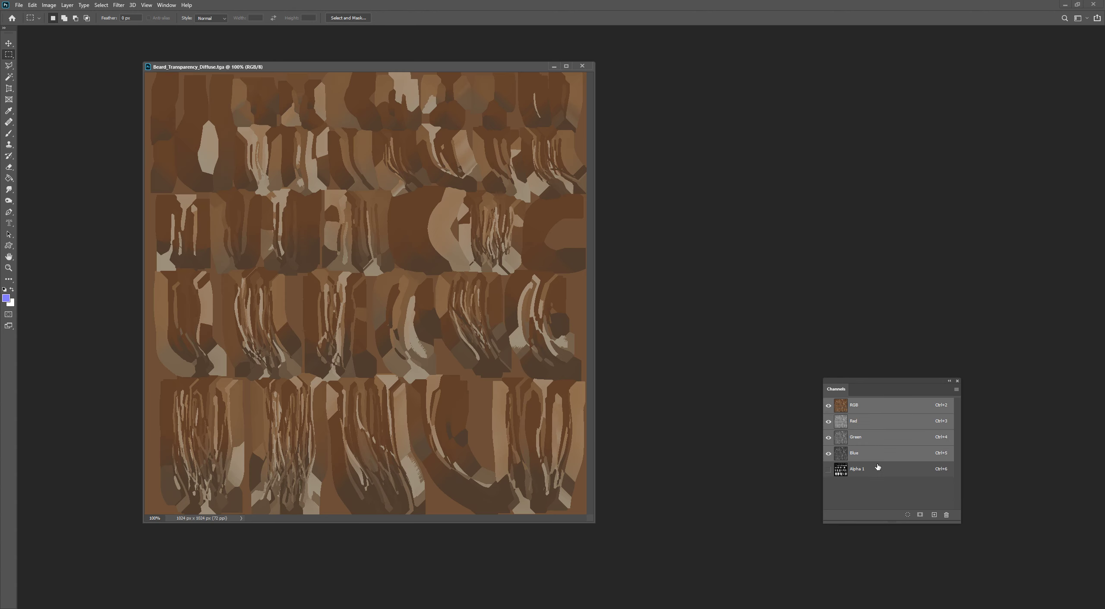
{"action": "left_click", "coordinate": [877, 469]}
{"action": "left_click", "coordinate": [872, 408]}
{"action": "key", "text": "ctrl+w"}
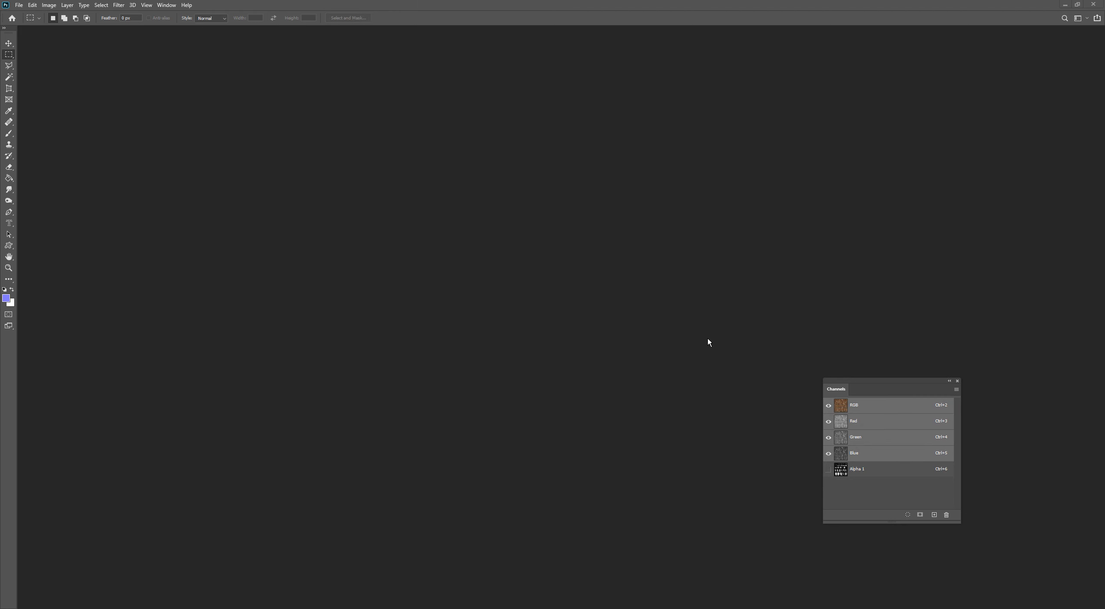
Back in Marmoset Toolbag, set the beard material's transparency to Cutout with a threshold of 0.129.
{"action": "key", "text": "alt+Tab"}
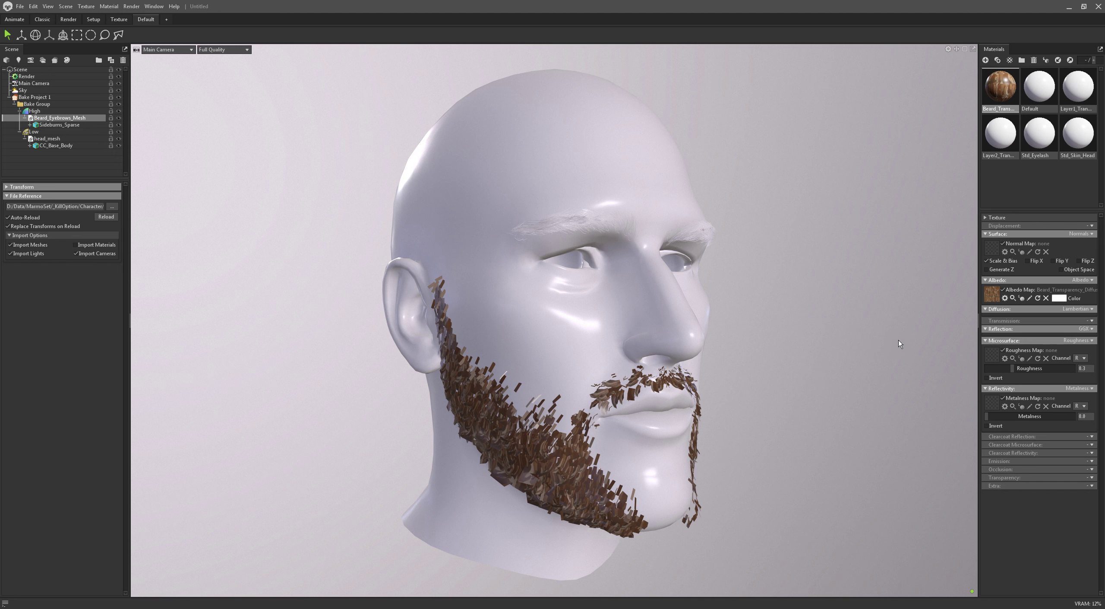
{"action": "left_click", "coordinate": [1092, 477]}
{"action": "left_click", "coordinate": [1084, 495]}
{"action": "left_click_drag", "start_coordinate": [734, 346], "coordinate": [797, 400]}
{"action": "scroll", "coordinate": [785, 365], "scroll_direction": "up", "scroll_amount": 3}
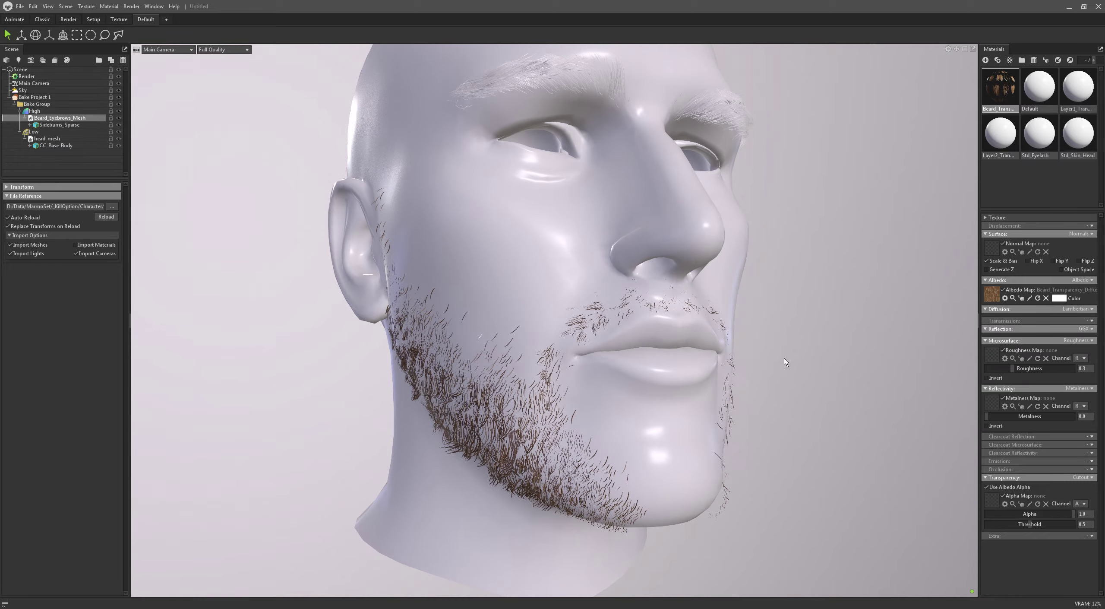
{"action": "left_click_drag", "start_coordinate": [1026, 524], "coordinate": [998, 519]}
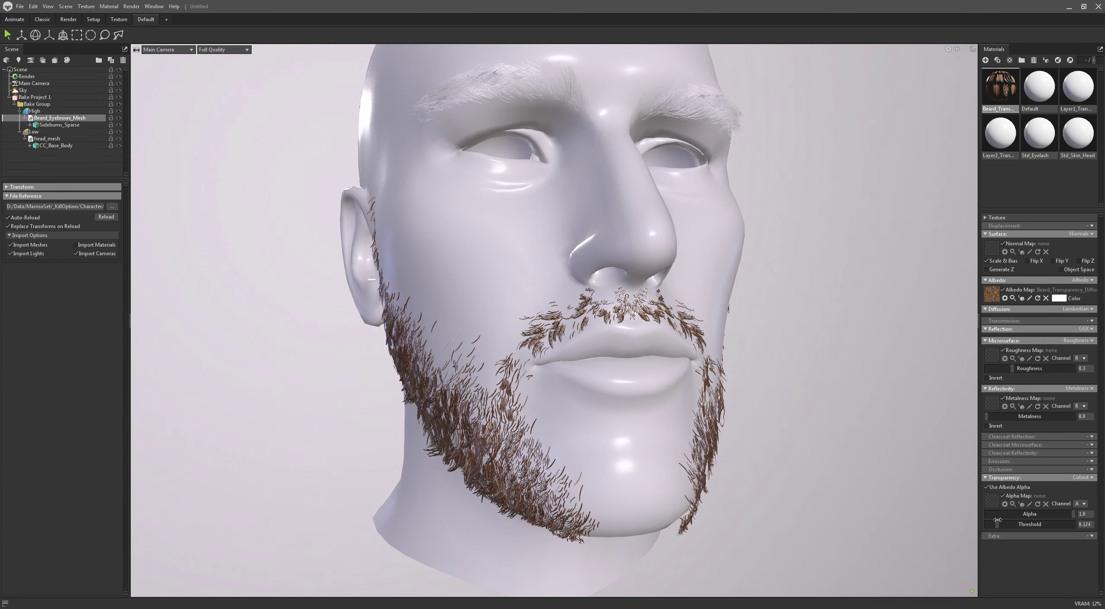
{"action": "left_click_drag", "start_coordinate": [861, 399], "coordinate": [820, 400]}
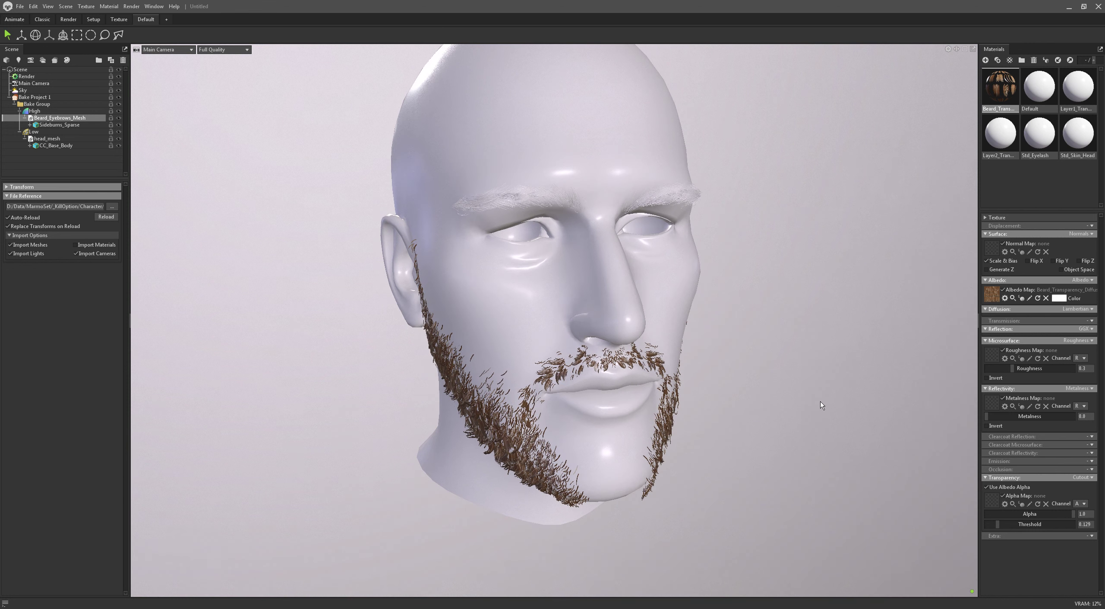
{"action": "left_click", "coordinate": [1050, 93]}
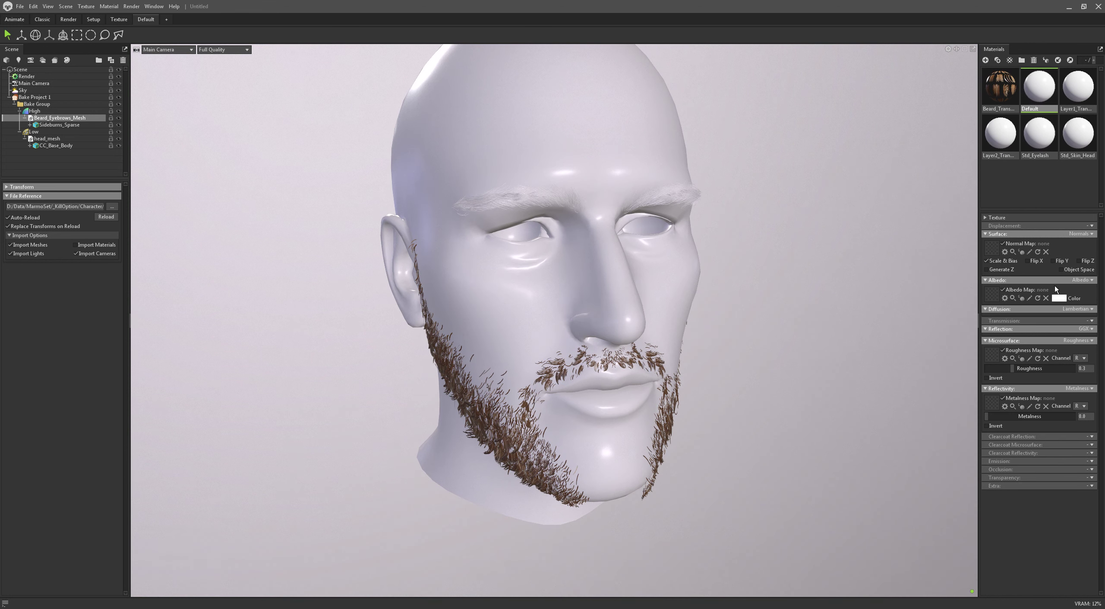
{"action": "left_click", "coordinate": [1059, 298]}
{"action": "left_click", "coordinate": [559, 256]}
{"action": "mouse_move", "coordinate": [559, 256]}
{"action": "left_mouse_down"}
{"action": "mouse_move", "coordinate": [561, 289]}
{"action": "mouse_move", "coordinate": [482, 311]}
{"action": "mouse_move", "coordinate": [560, 260]}
{"action": "left_mouse_up"}
{"action": "left_click", "coordinate": [643, 263]}
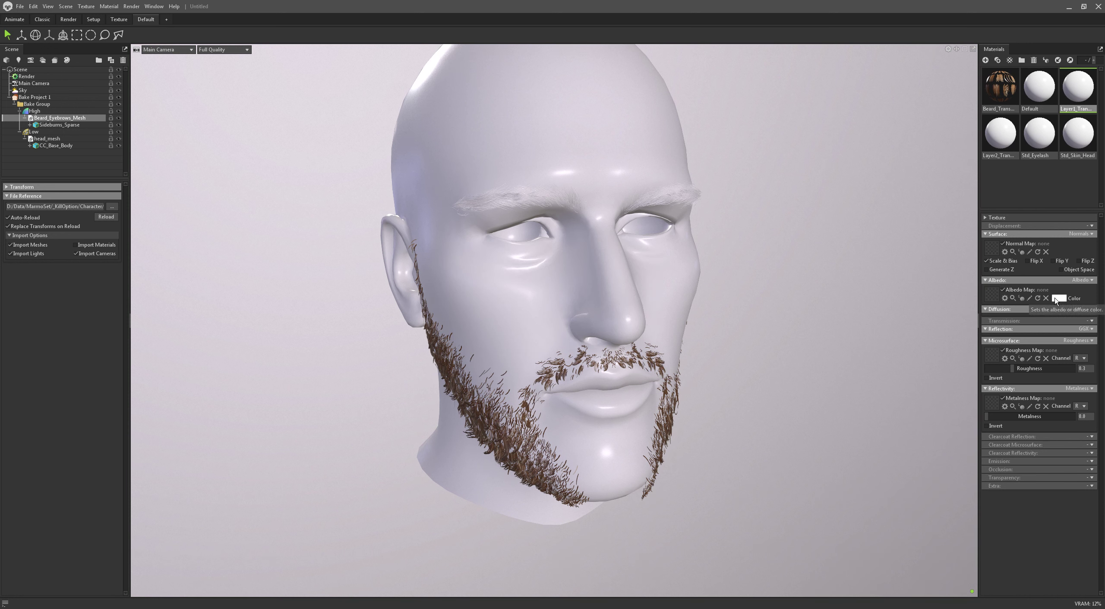
{"action": "left_click", "coordinate": [1059, 298]}
{"action": "left_click", "coordinate": [643, 250]}
{"action": "left_click", "coordinate": [1001, 89]}
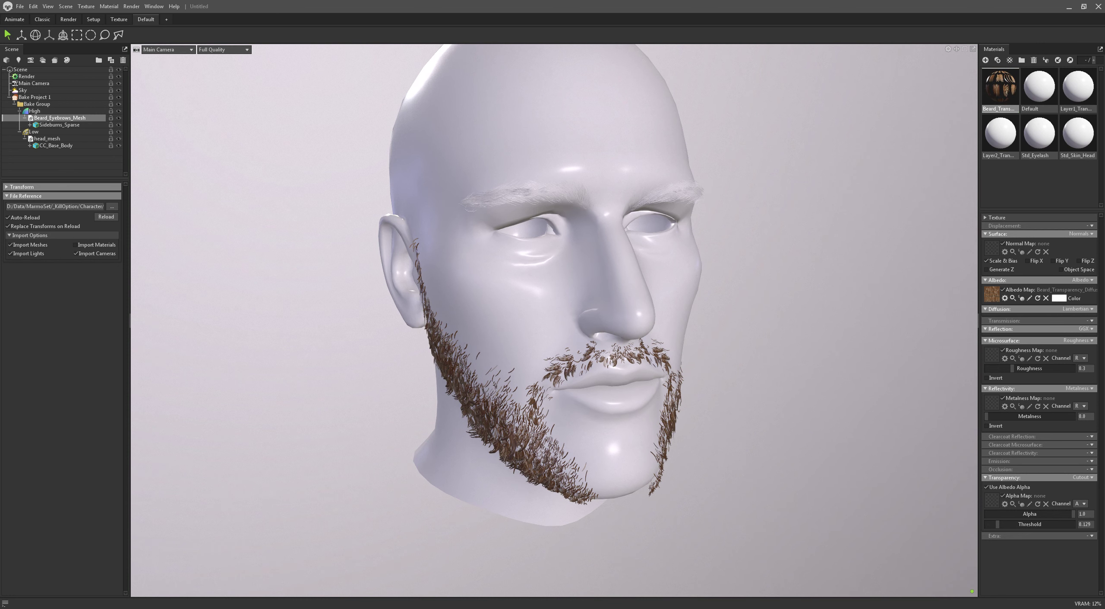
Open Beard_Transparency_Specular.tga in Photoshop from Total Commander to inspect it, and return to the file list.
{"action": "key", "text": "alt+Tab"}
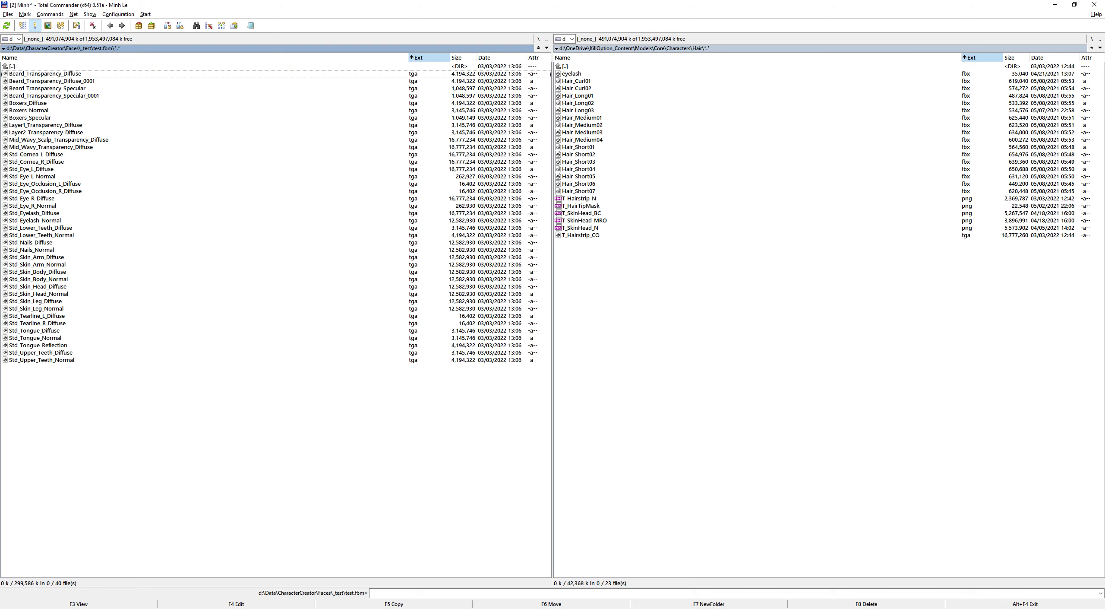
{"action": "left_click", "coordinate": [85, 90]}
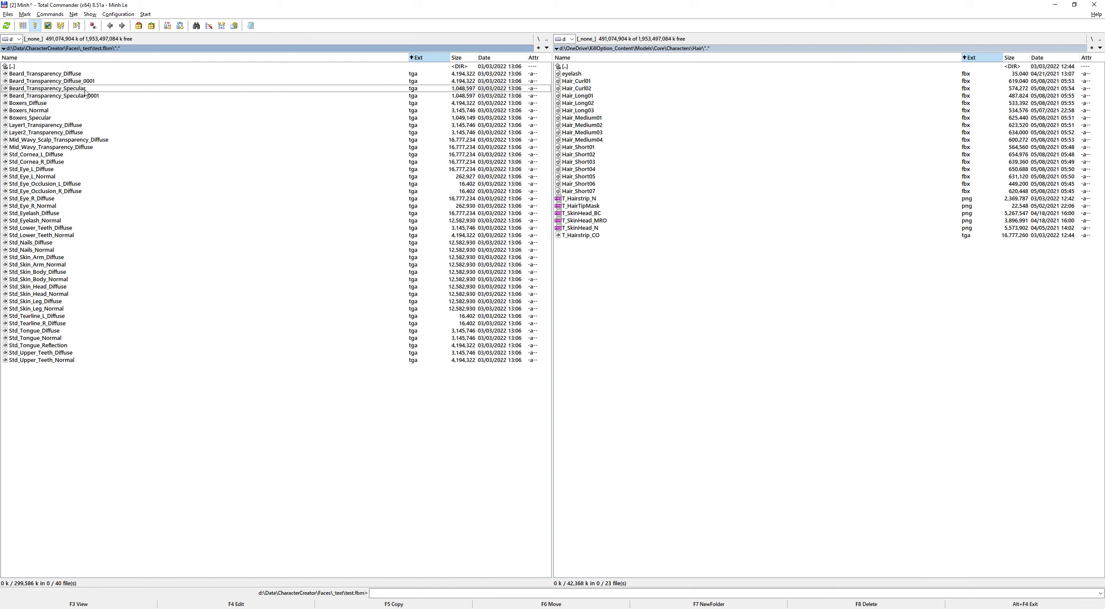
{"action": "double_click", "coordinate": [85, 89]}
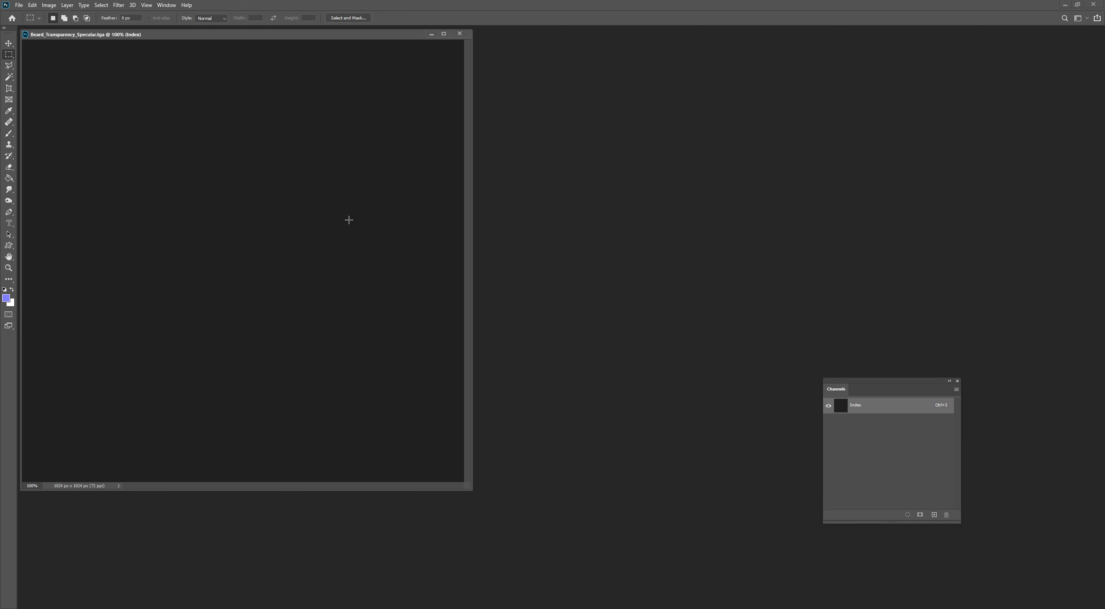
{"action": "key", "text": "alt+Tab"}
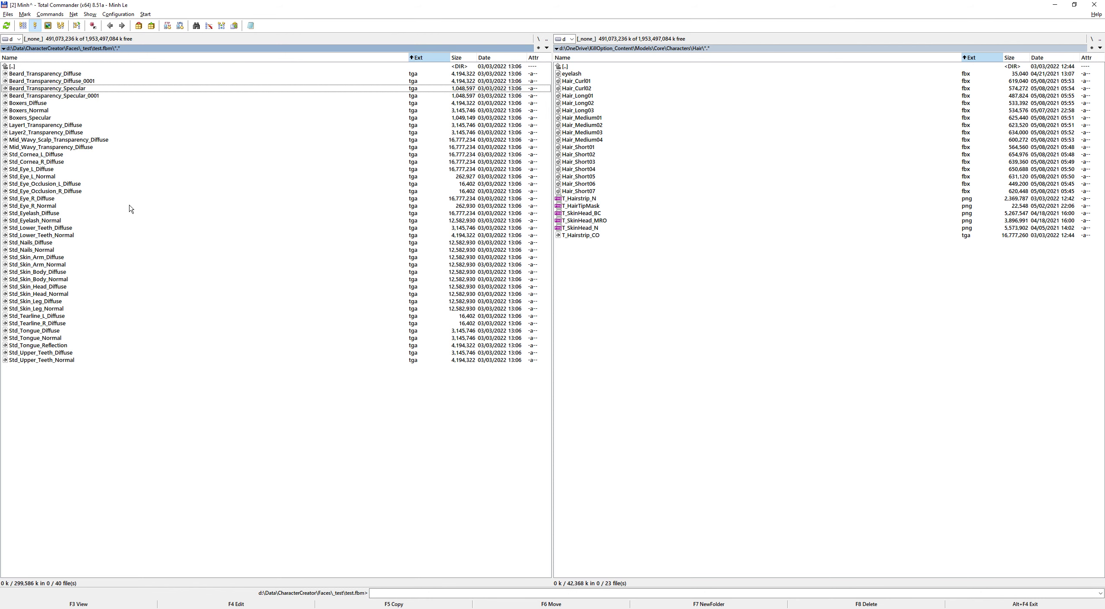
Go up to the _test folder and open its textures\test subfolder.
{"action": "key", "text": "BackSpace"}
{"action": "key", "text": "Up"}
{"action": "key", "text": "Down"}
{"action": "key", "text": "Down"}
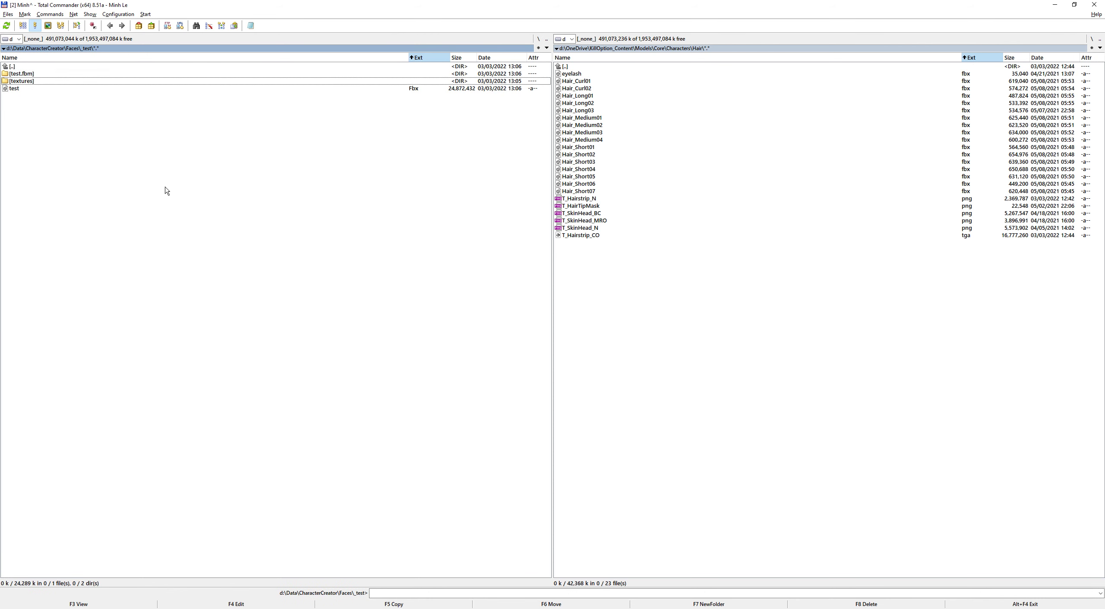
{"action": "key", "text": "Return"}
{"action": "key", "text": "Down"}
{"action": "key", "text": "Return"}
Look inside the nested test folder and return to its parent.
{"action": "key", "text": "Down"}
{"action": "key", "text": "Down"}
{"action": "key", "text": "Down"}
{"action": "key", "text": "Down"}
{"action": "key", "text": "Down"}
{"action": "key", "text": "Down"}
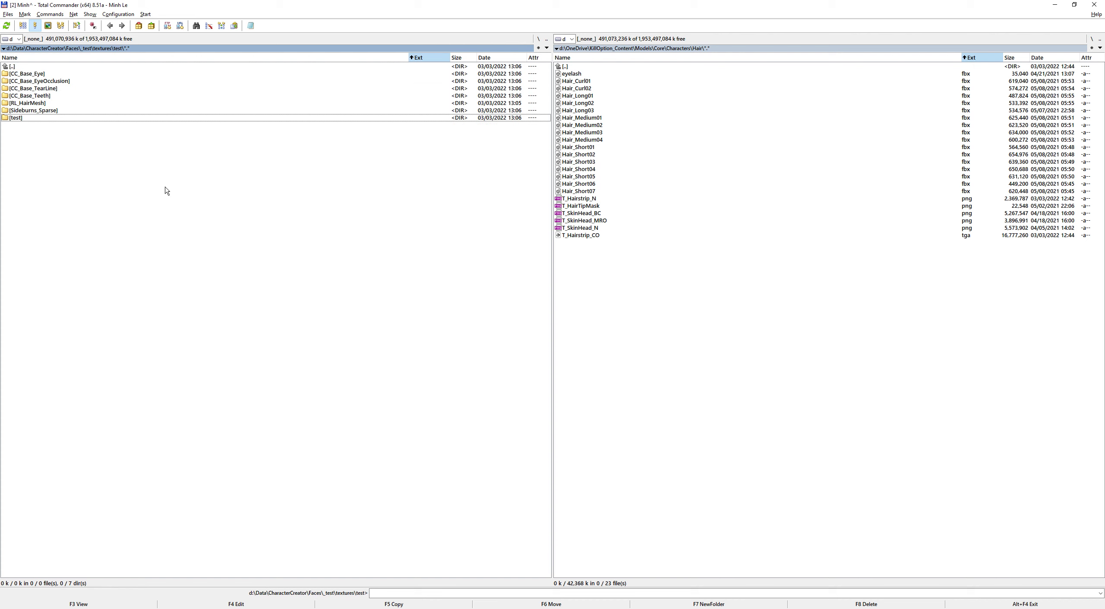
{"action": "key", "text": "Return"}
{"action": "key", "text": "BackSpace"}
Open the Sideburns_Sparse\Sideburns_Sparse\Beard_Transparency folder.
{"action": "key", "text": "Up"}
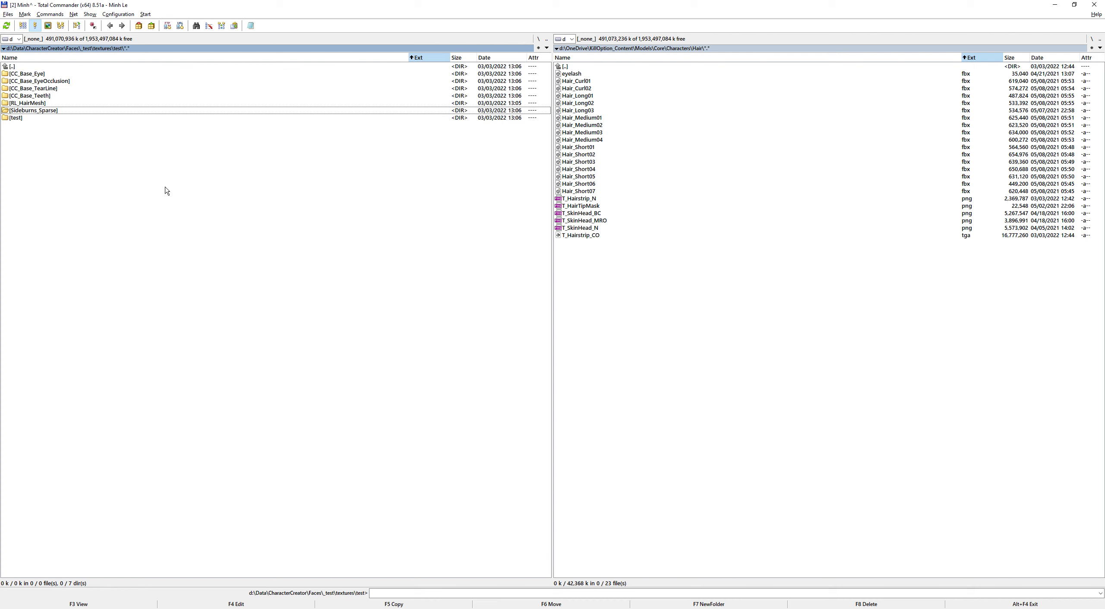
{"action": "key", "text": "Return"}
{"action": "key", "text": "Down"}
{"action": "key", "text": "Return"}
{"action": "key", "text": "Down"}
{"action": "key", "text": "Return"}
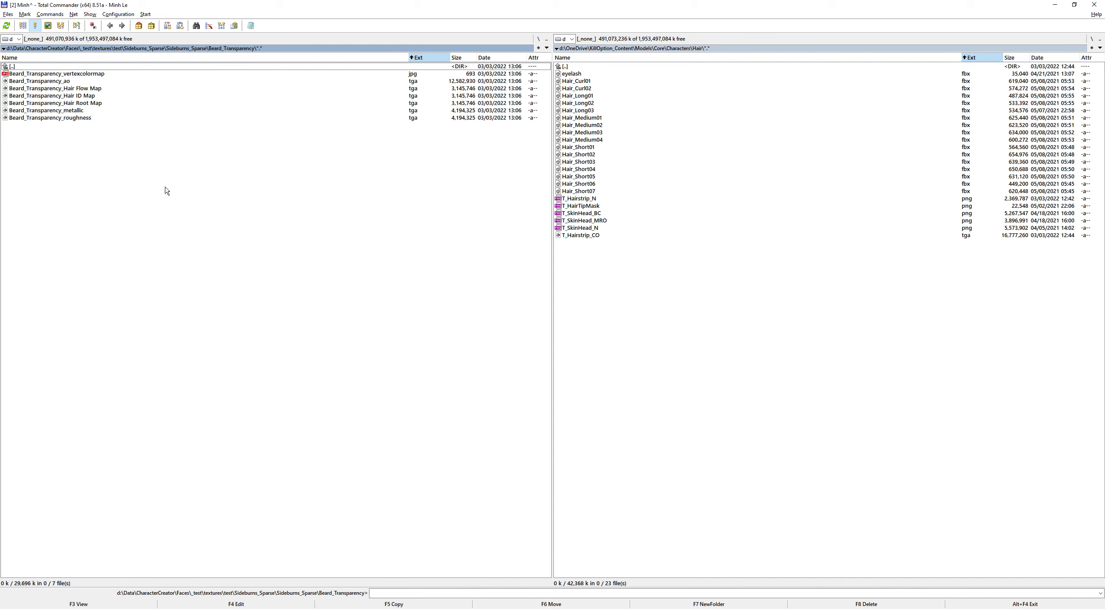
Assign Beard_Transparency_roughness.tga as the beard material's roughness map in Marmoset Toolbag.
{"action": "key", "text": "Down"}
{"action": "key", "text": "Down"}
{"action": "key", "text": "Down"}
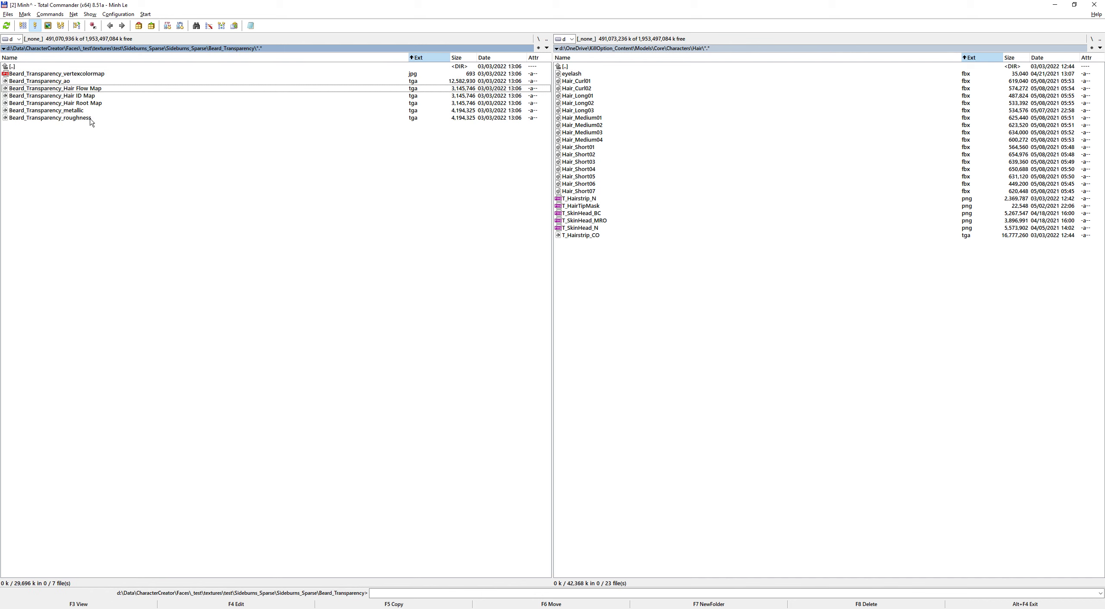
{"action": "double_click", "coordinate": [65, 118]}
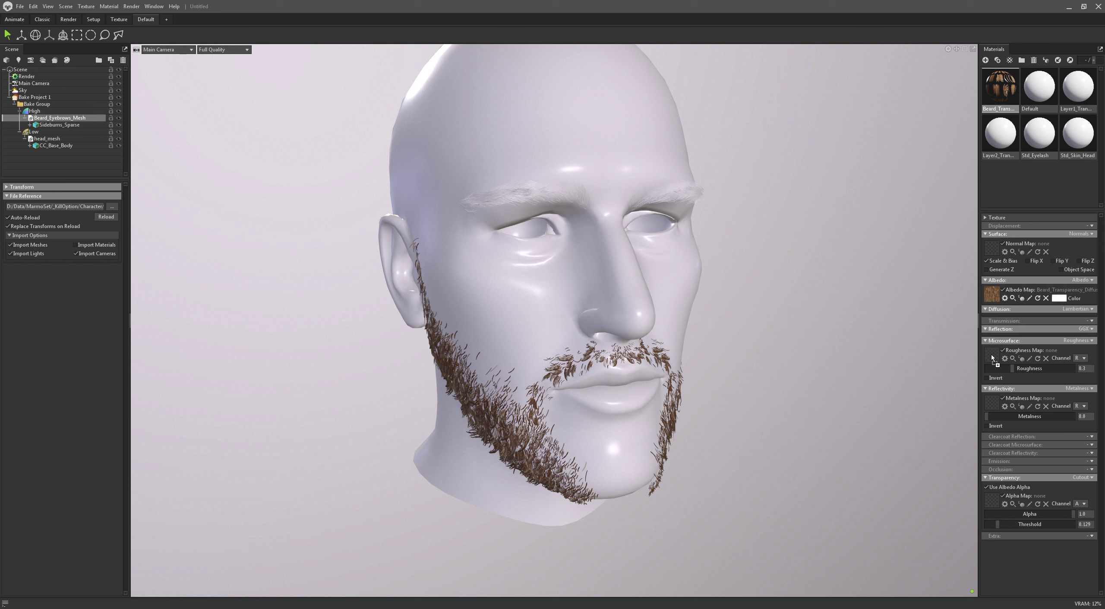
{"action": "left_click_drag", "start_coordinate": [992, 355], "coordinate": [992, 357]}
Enable the beard material's Occlusion channel and locate Beard_Transparency_ao.tga in the Beard_Transparency folder for its occlusion map.
{"action": "key", "text": "alt+Tab"}
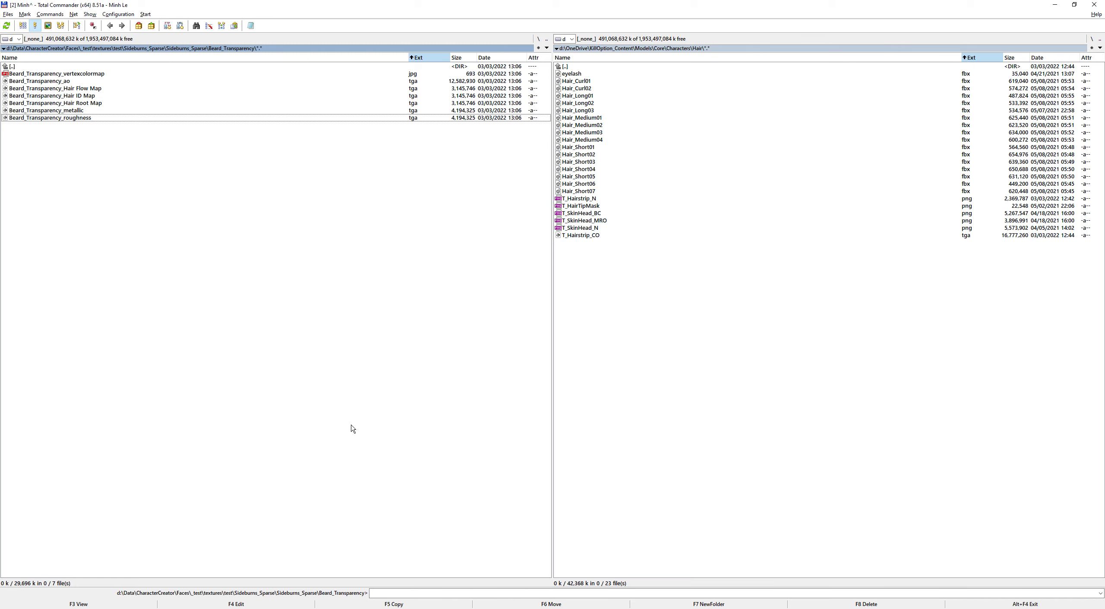
{"action": "key", "text": "Home"}
{"action": "key", "text": "Return"}
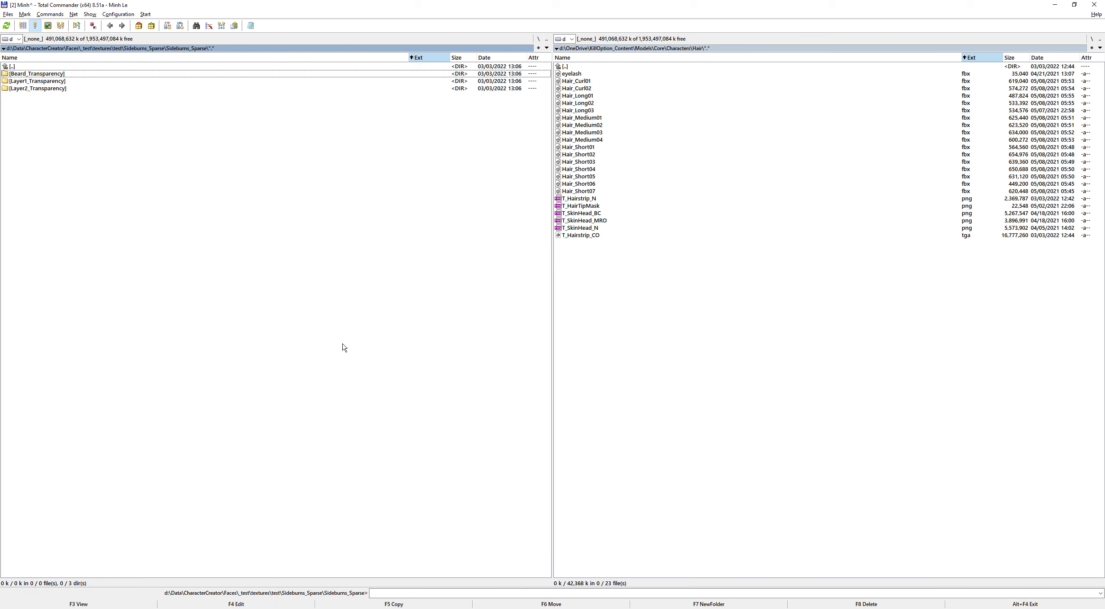
{"action": "key", "text": "Return"}
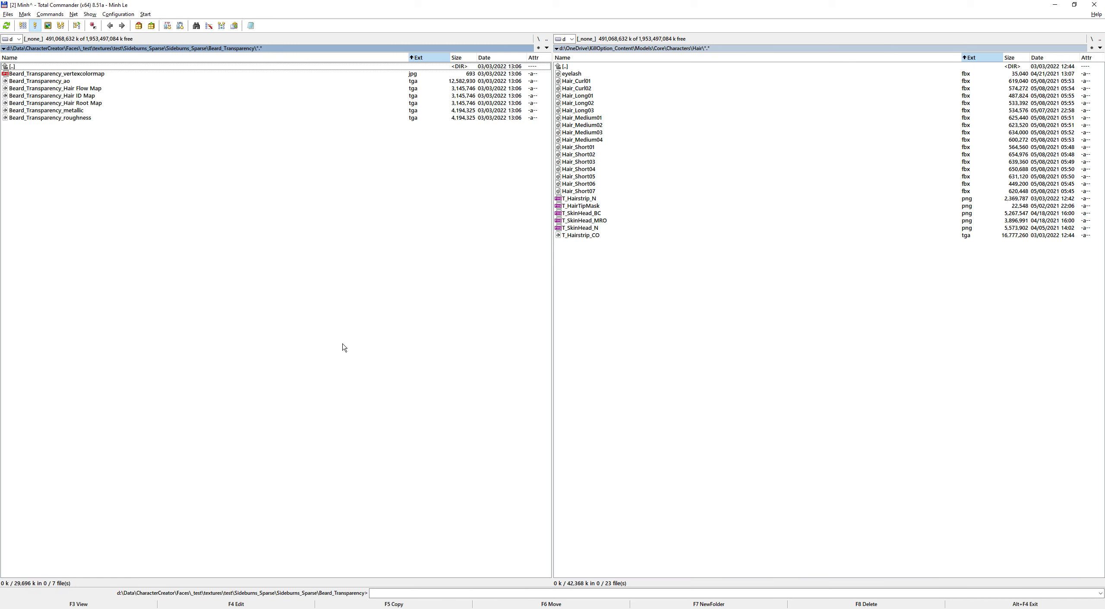
{"action": "key", "text": "Down"}
{"action": "key", "text": "Down"}
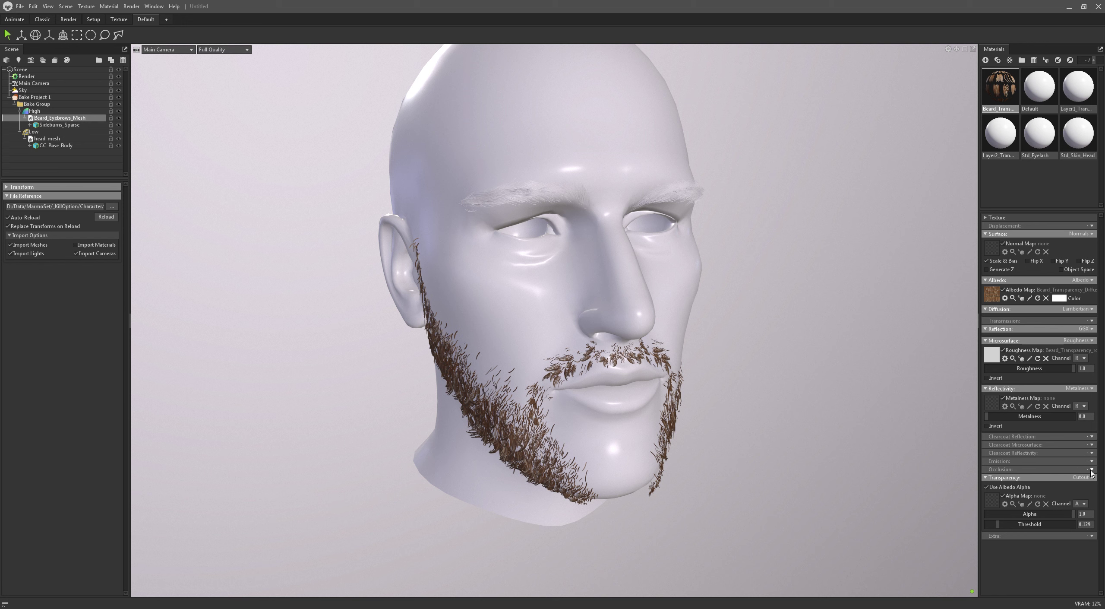
{"action": "left_click", "coordinate": [1089, 469]}
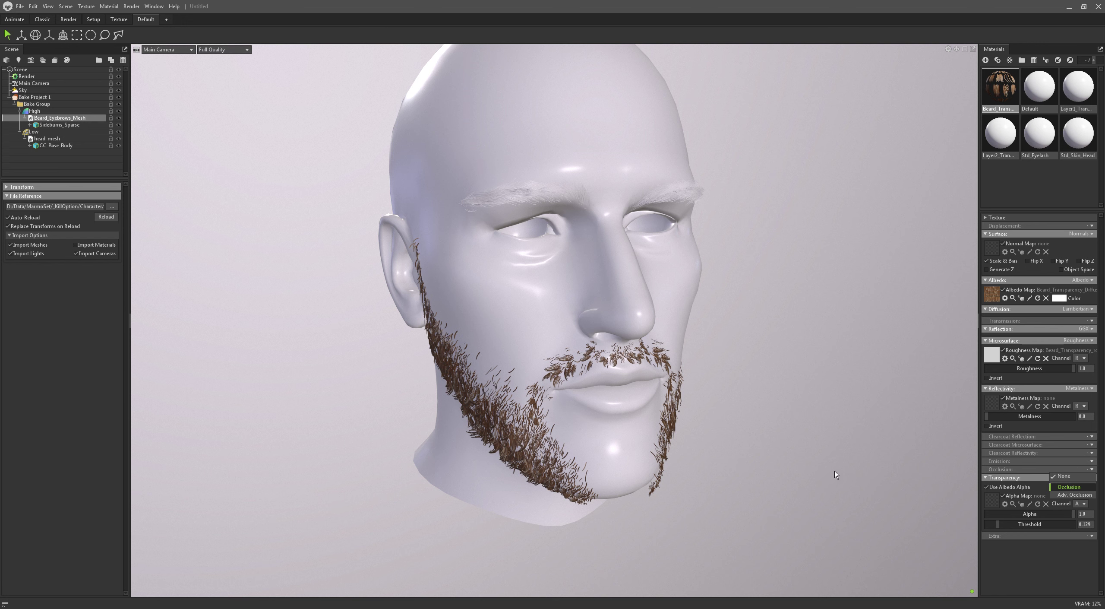
{"action": "key", "text": "Return"}
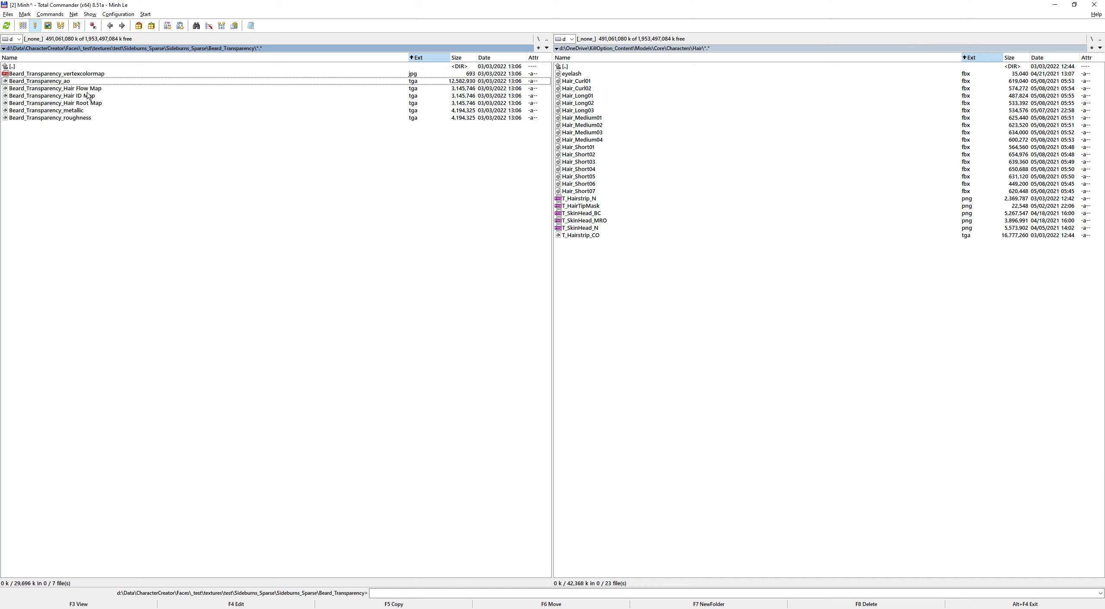
Assign the roughness texture from the Layer1_Transparency folder as the Layer1 material's roughness map.
{"action": "key", "text": "alt+Tab"}
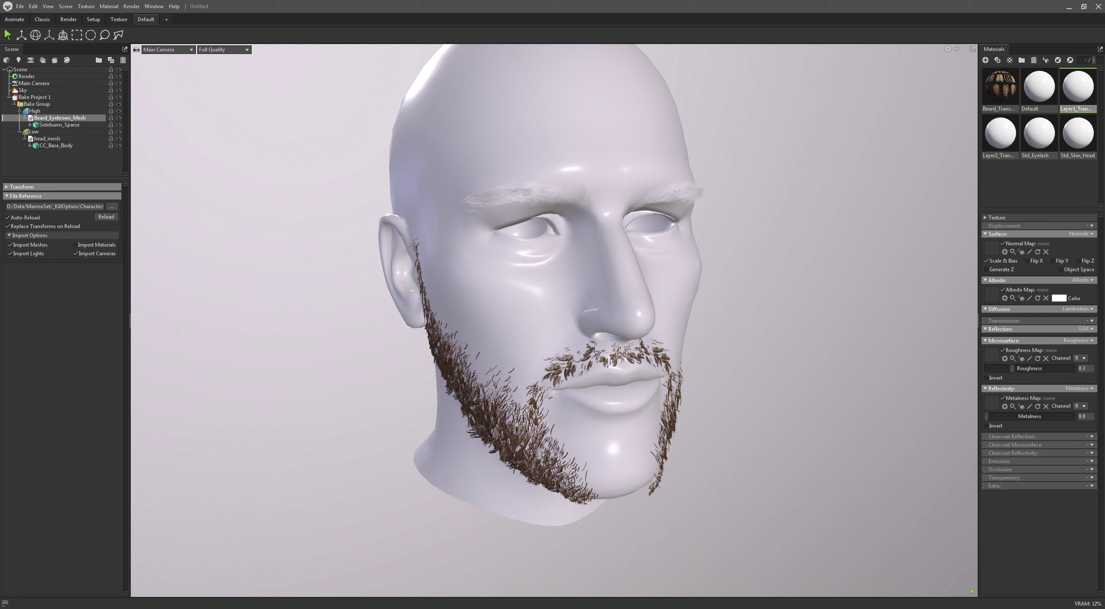
{"action": "key", "text": "alt+Tab"}
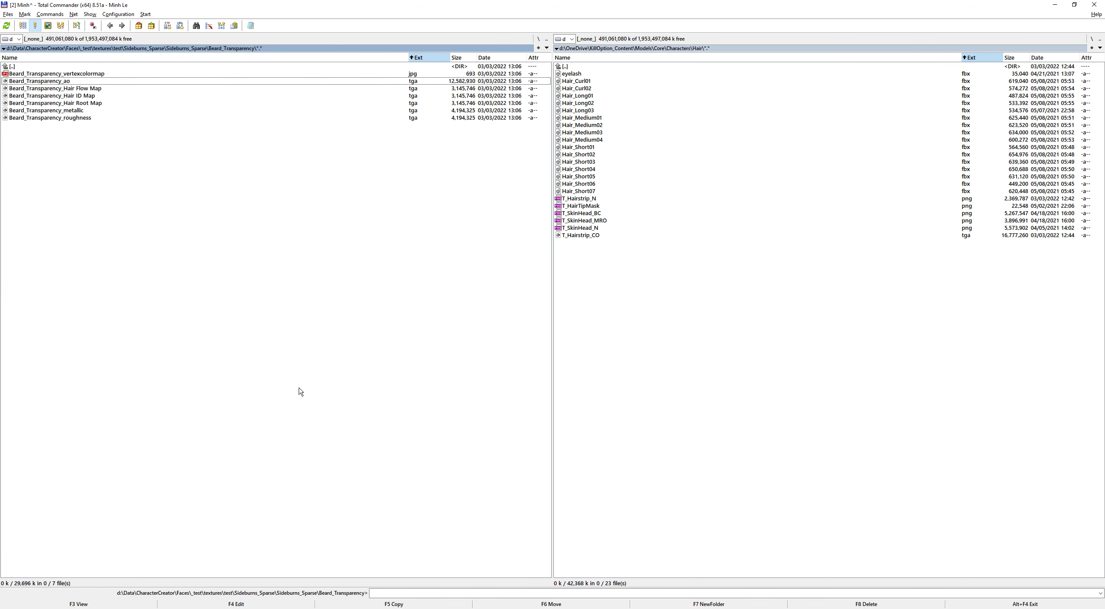
{"action": "key", "text": "BackSpace"}
{"action": "key", "text": "Down"}
{"action": "key", "text": "alt+Tab"}
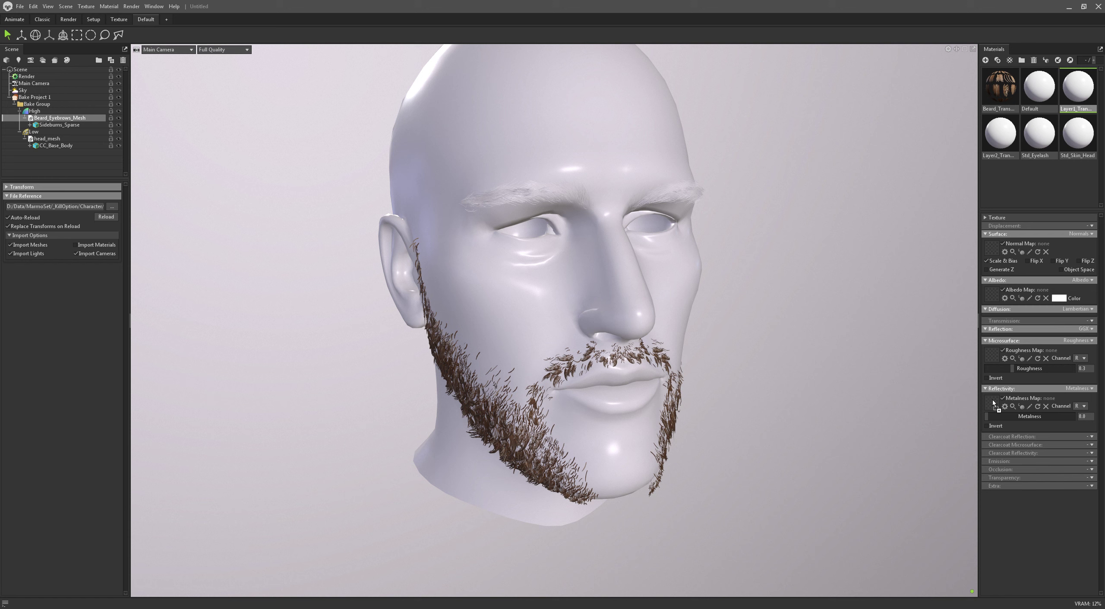
{"action": "left_click_drag", "start_coordinate": [993, 354], "coordinate": [993, 354]}
{"action": "left_click_drag", "start_coordinate": [765, 551], "coordinate": [998, 384]}
Assign Layer2_Transparency_roughness.tga from the file manager as the Layer2 material's roughness map in Marmoset Toolbag.
{"action": "key", "text": "alt+Tab"}
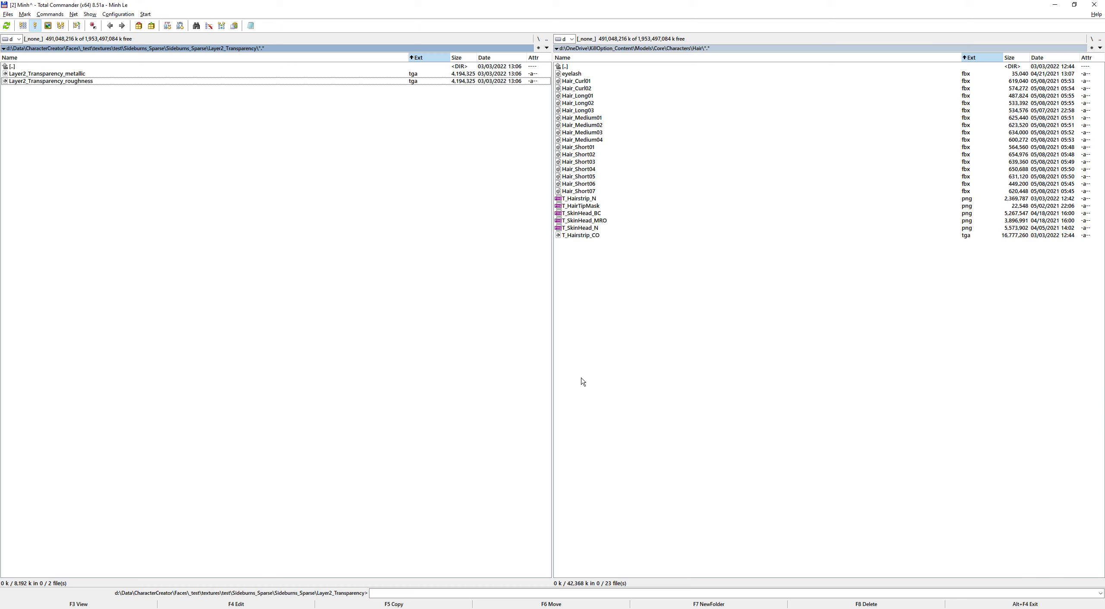
{"action": "left_click_drag", "start_coordinate": [80, 82], "coordinate": [990, 355]}
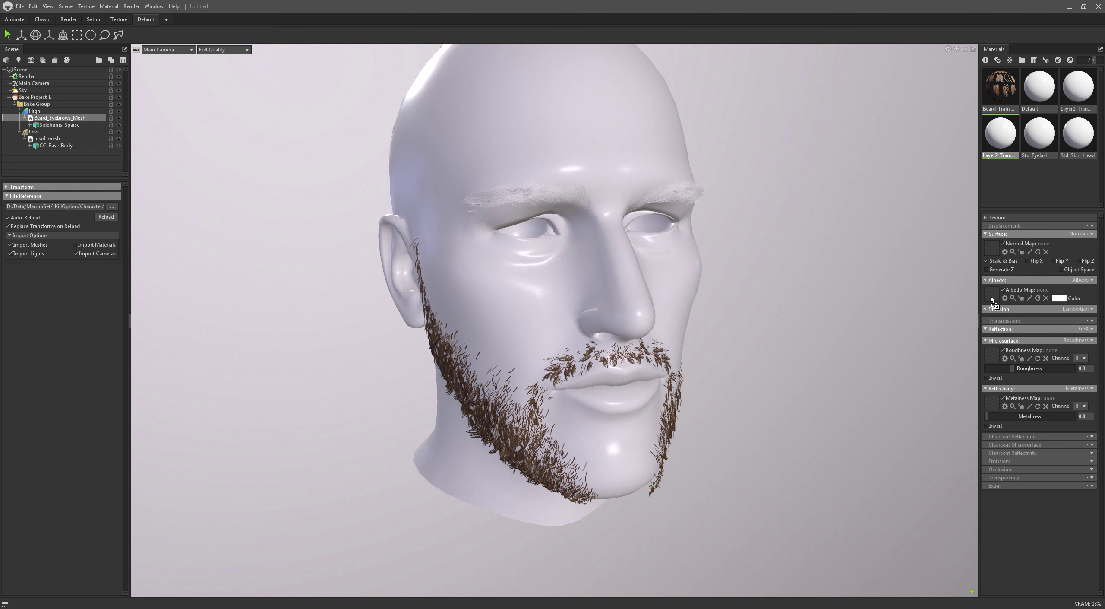
{"action": "left_click_drag", "start_coordinate": [991, 295], "coordinate": [989, 399]}
{"action": "left_click_drag", "start_coordinate": [994, 354], "coordinate": [995, 351]}
Go up to the _test folder in Total Commander and open its test.fbm subfolder.
{"action": "key", "text": "alt+Tab"}
{"action": "key", "text": "BackSpace"}
{"action": "key", "text": "BackSpace"}
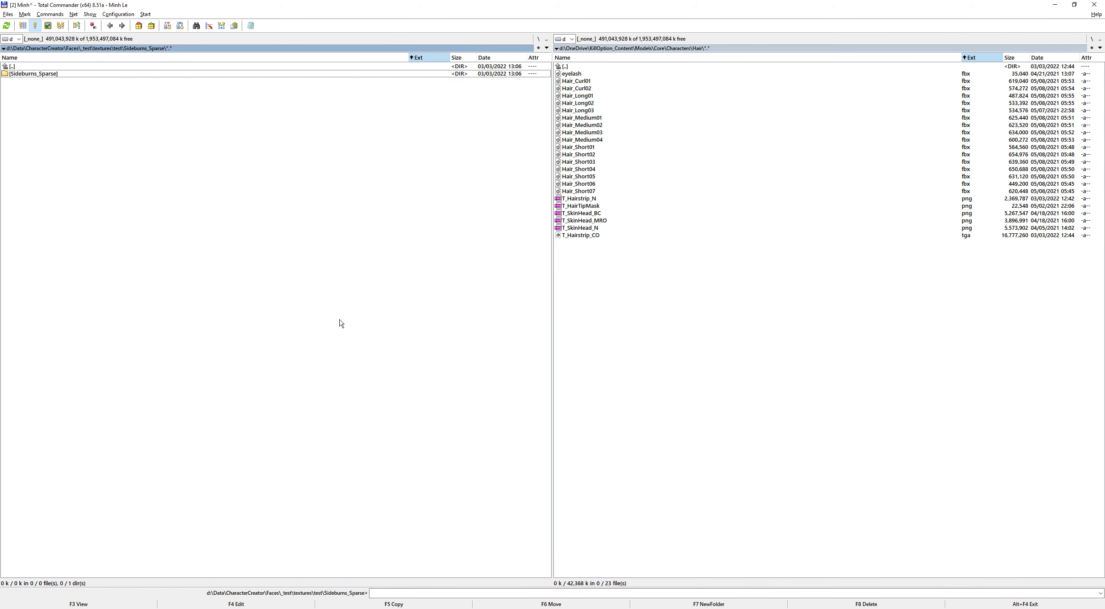
{"action": "key", "text": "BackSpace"}
{"action": "key", "text": "BackSpace"}
{"action": "key", "text": "BackSpace"}
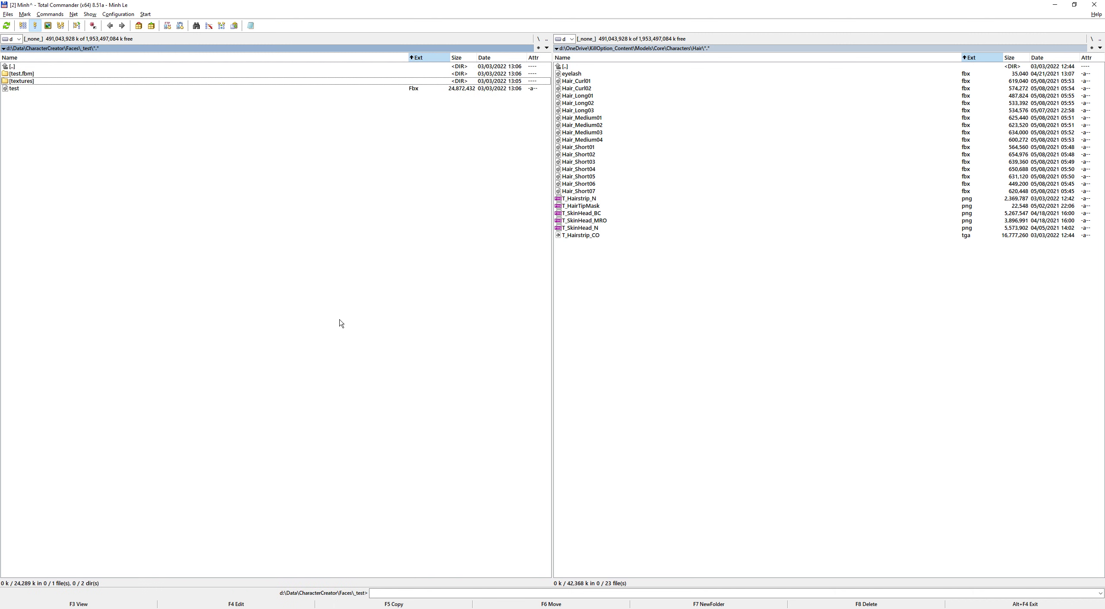
{"action": "key", "text": "Up"}
{"action": "key", "text": "Return"}
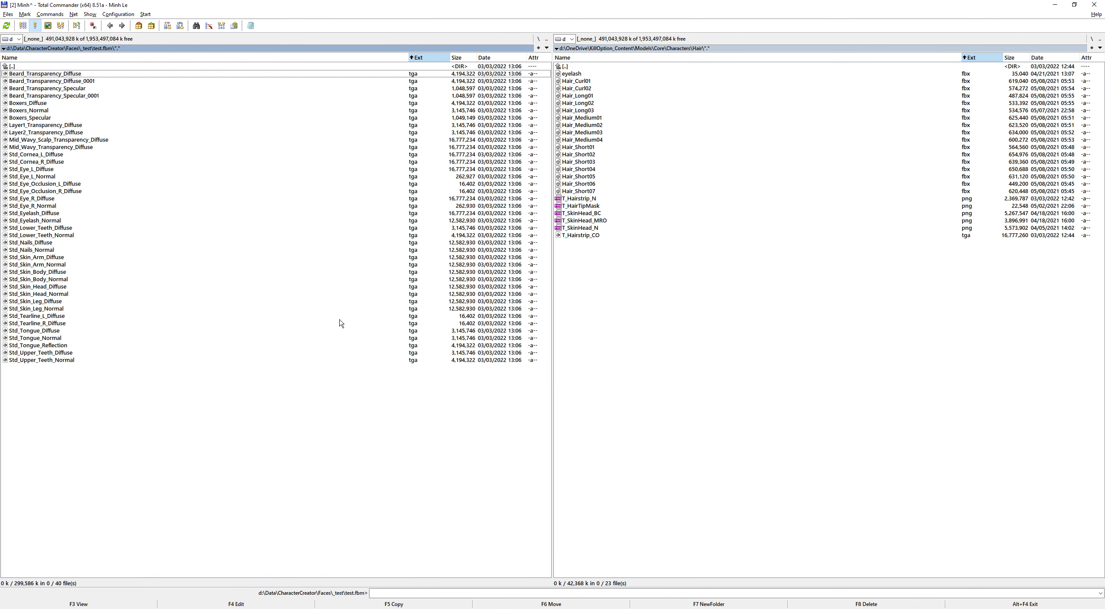
Assign Layer1_Transparency_Diffuse.tga and Layer2_Transparency_Diffuse.tga as the albedo maps of the Layer1 and Layer2 materials in Marmoset Toolbag.
{"action": "left_click", "coordinate": [90, 89]}
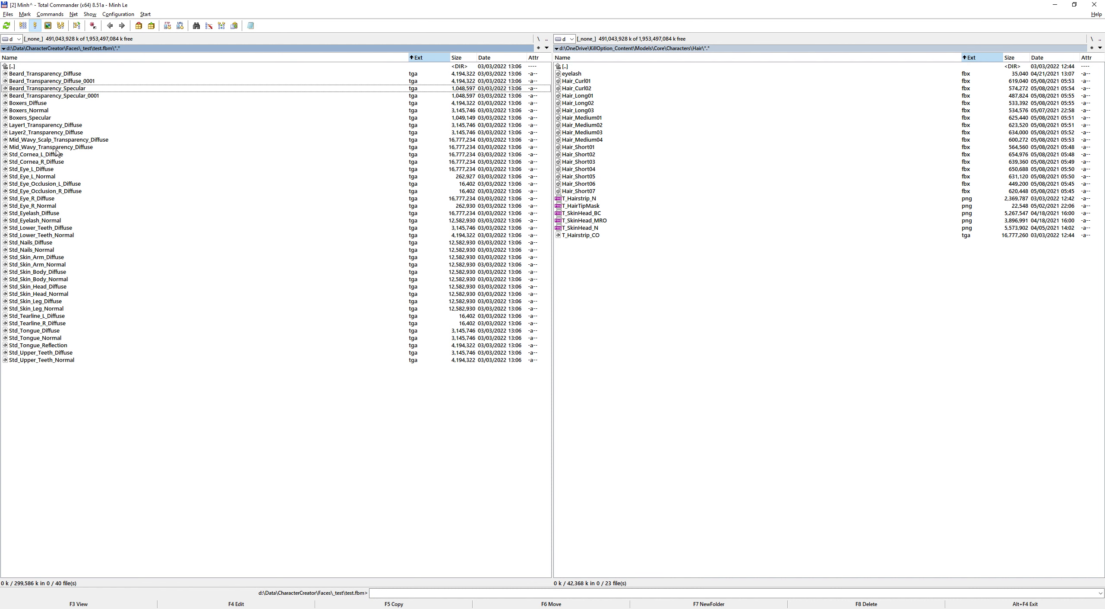
{"action": "left_click", "coordinate": [61, 127]}
{"action": "left_click", "coordinate": [61, 132], "text": "shift"}
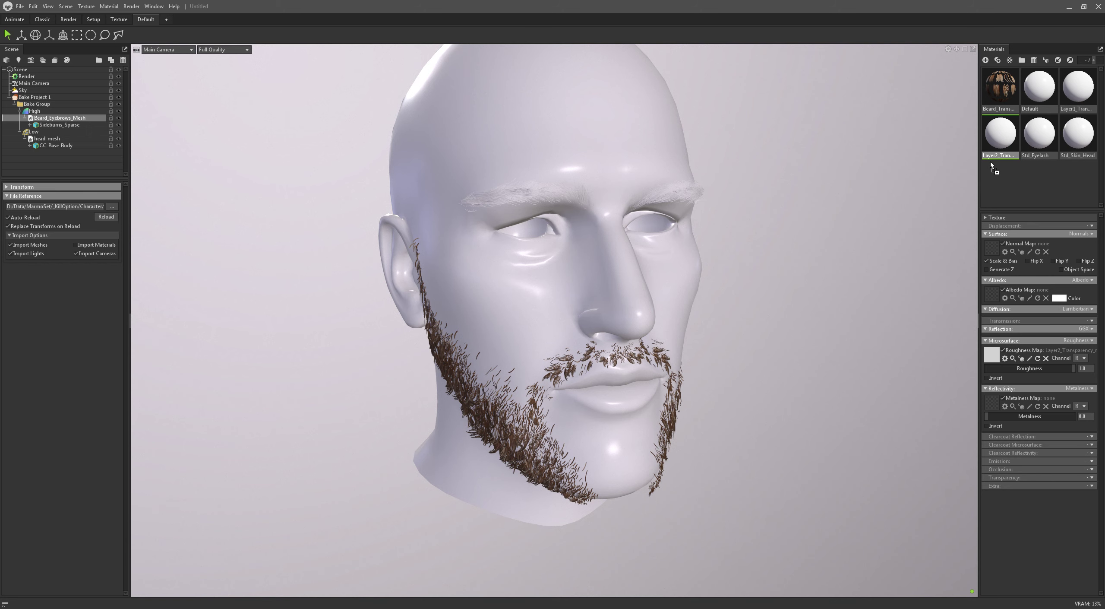
{"action": "left_click_drag", "start_coordinate": [991, 185], "coordinate": [1073, 86]}
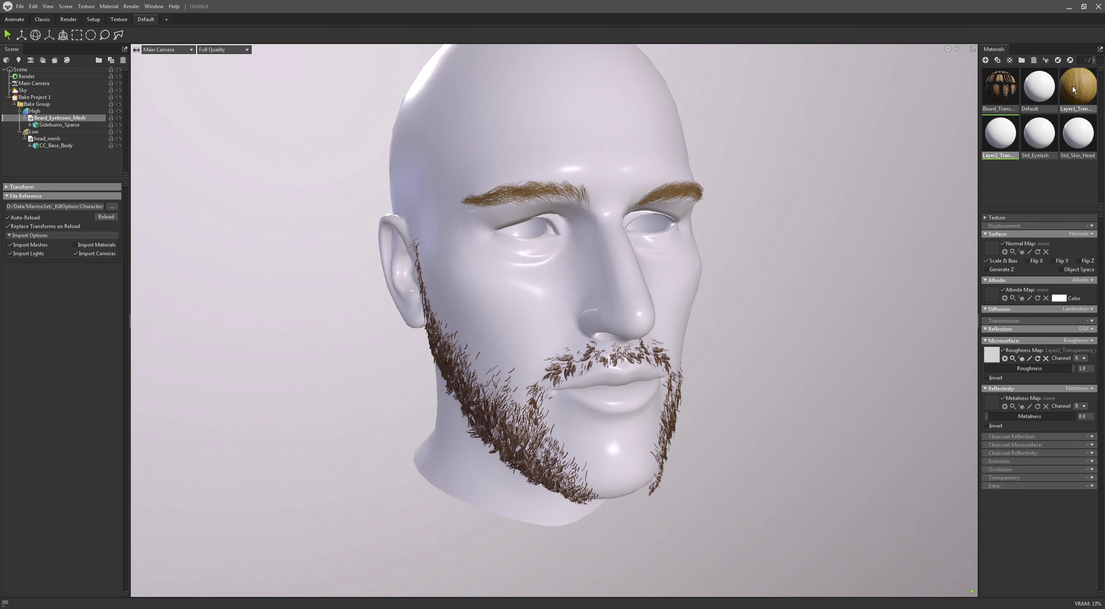
{"action": "left_click", "coordinate": [1000, 133]}
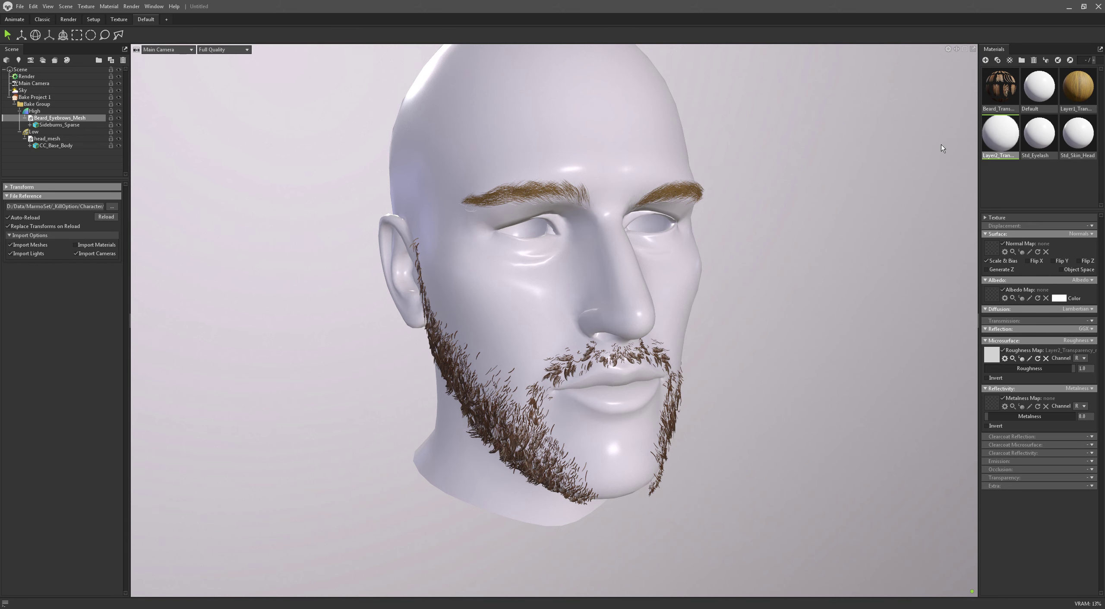
{"action": "left_click_drag", "start_coordinate": [780, 246], "coordinate": [773, 272]}
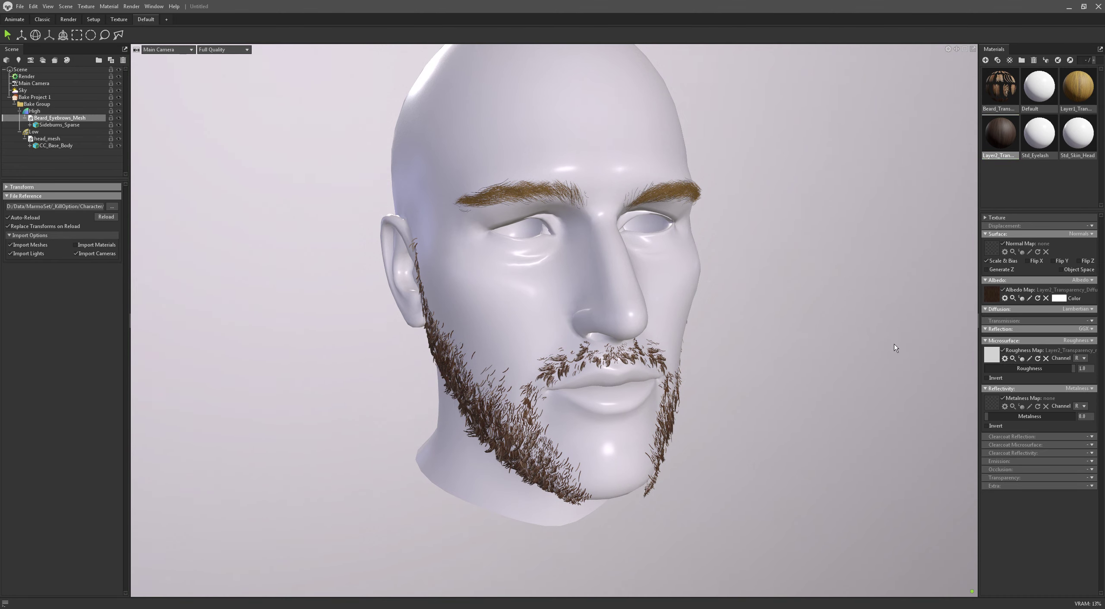
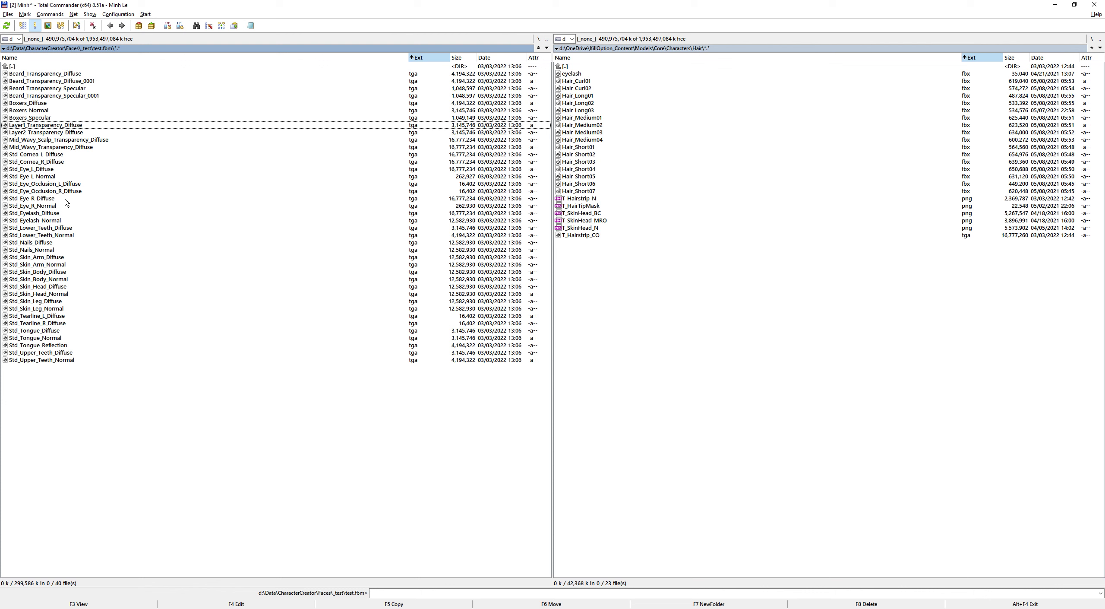
Hide the Low group to inspect the beard and eyebrows alone, show it again and select CC_Base_Body.
{"action": "key", "text": "alt+Tab"}
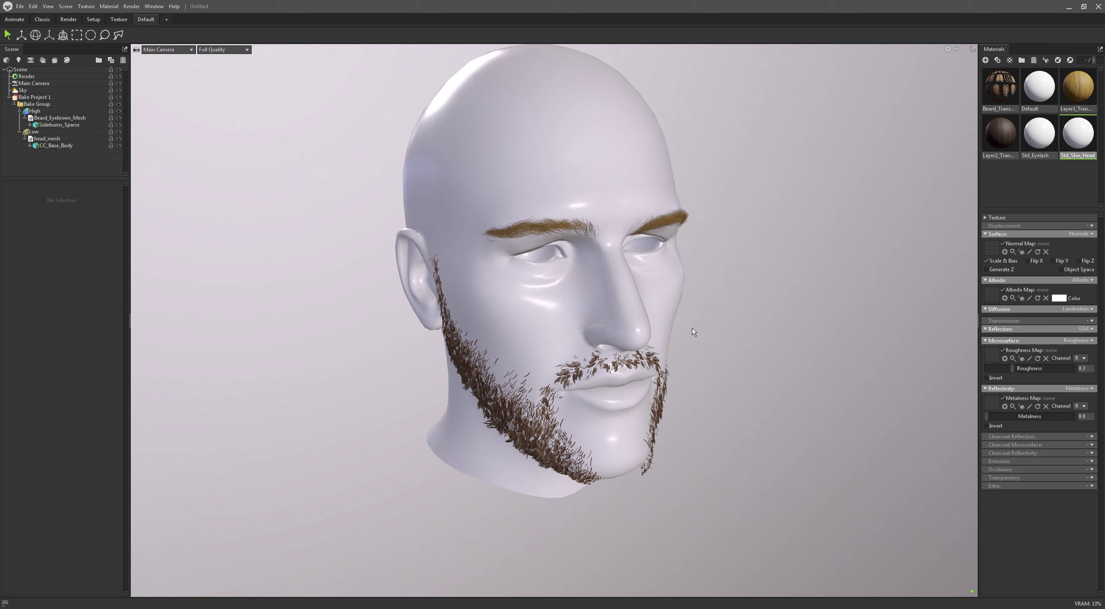
{"action": "left_click", "coordinate": [119, 132]}
{"action": "left_click_drag", "start_coordinate": [303, 272], "coordinate": [353, 299]}
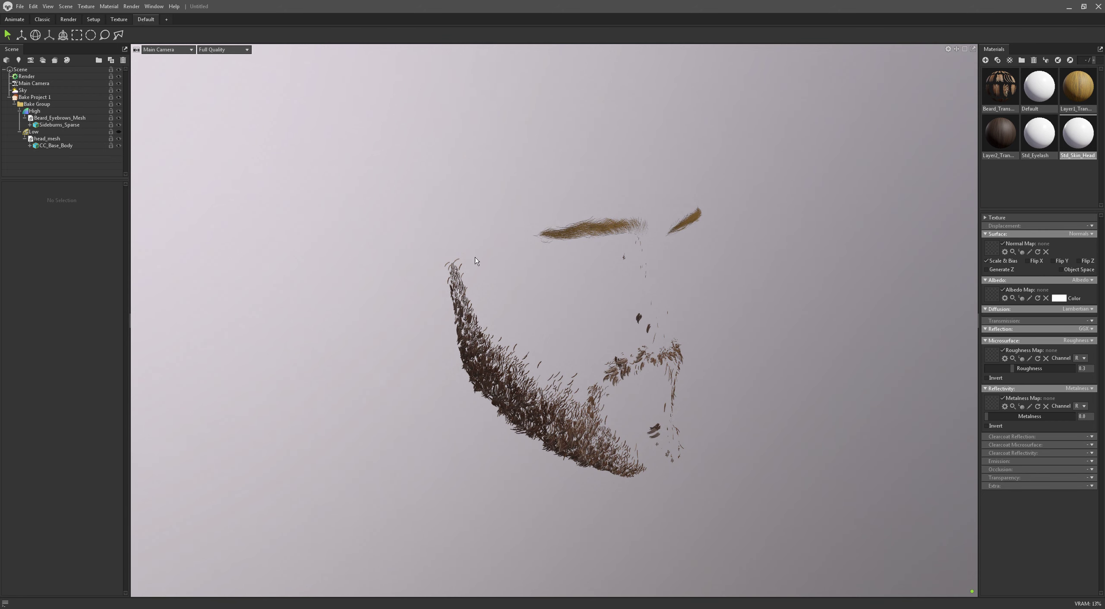
{"action": "left_click", "coordinate": [119, 132]}
{"action": "left_click", "coordinate": [56, 145]}
{"action": "left_click_drag", "start_coordinate": [519, 281], "coordinate": [626, 268]}
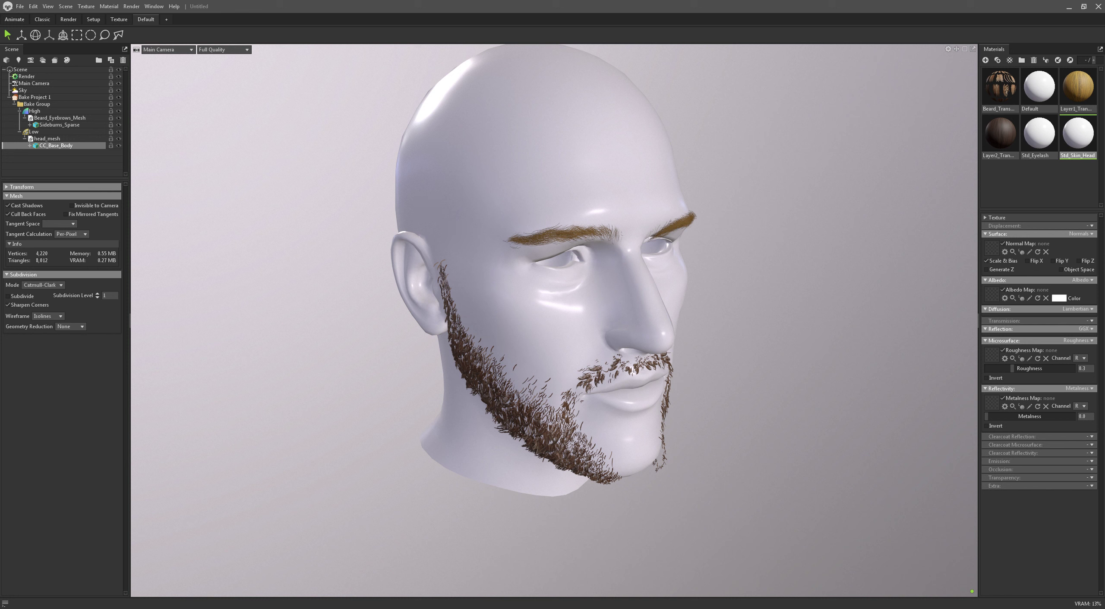
Assign Std_Skin_Head_Diffuse.tga as the albedo map and Std_Skin_Head_Normal.tga as the normal map of the Std_Skin_Head material.
{"action": "left_click", "coordinate": [380, 579]}
{"action": "left_click", "coordinate": [38, 287]}
{"action": "key", "text": "alt+Tab"}
{"action": "key", "text": "alt+Tab"}
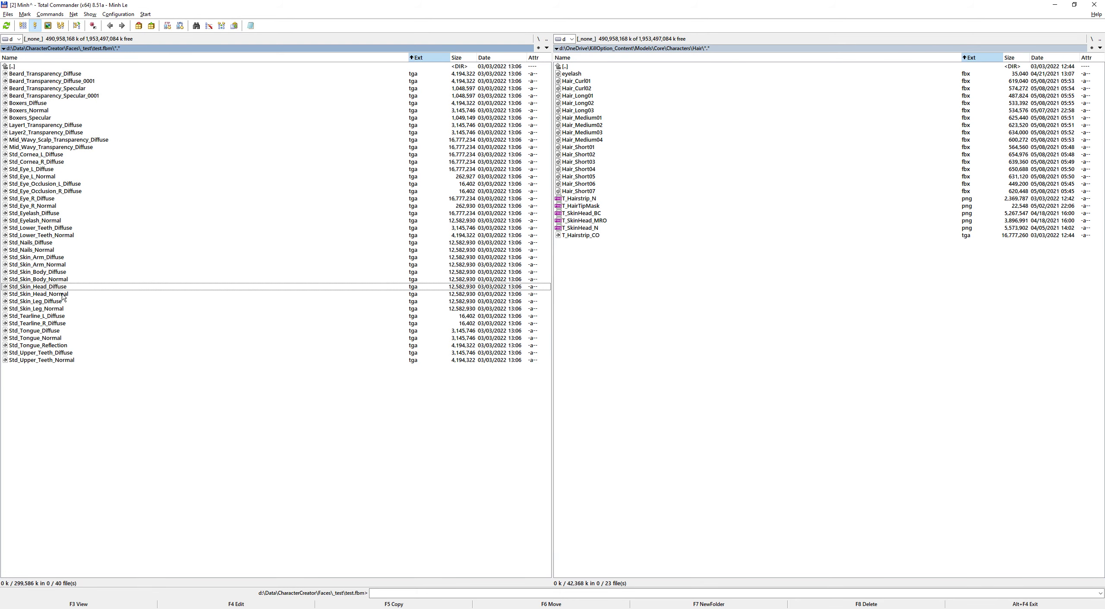
{"action": "left_click_drag", "start_coordinate": [63, 297], "coordinate": [989, 251]}
{"action": "key", "text": "alt+Tab"}
{"action": "key", "text": "alt+Tab"}
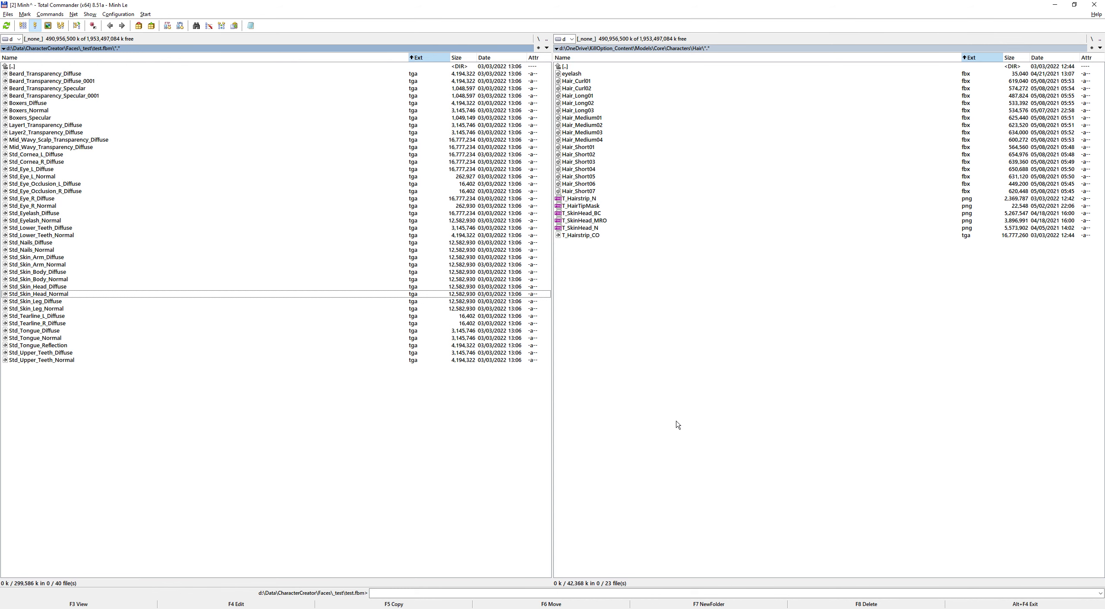
Return to the _test folder and open its textures\test subfolder.
{"action": "key", "text": "BackSpace"}
{"action": "key", "text": "Down"}
{"action": "key", "text": "Return"}
{"action": "key", "text": "Down"}
{"action": "key", "text": "Return"}
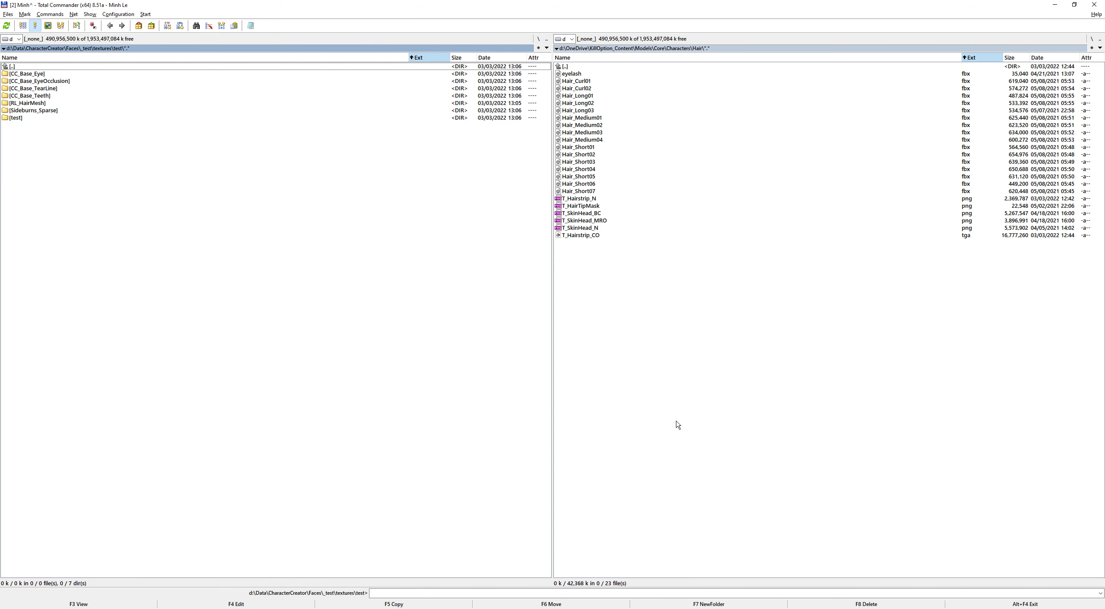
Open test\CC_Base_Body\Std_Skin_Head and assign Std_Skin_Head_roughness.tga as the Std_Skin_Head material's roughness map in Marmoset Toolbag.
{"action": "key", "text": "Down"}
{"action": "key", "text": "Down"}
{"action": "key", "text": "Down"}
{"action": "key", "text": "Down"}
{"action": "key", "text": "Down"}
{"action": "key", "text": "Down"}
{"action": "key", "text": "Up"}
{"action": "key", "text": "Down"}
{"action": "key", "text": "Down"}
{"action": "key", "text": "Return"}
{"action": "key", "text": "Down"}
{"action": "key", "text": "Return"}
{"action": "key", "text": "Down"}
{"action": "key", "text": "Return"}
{"action": "key", "text": "Down"}
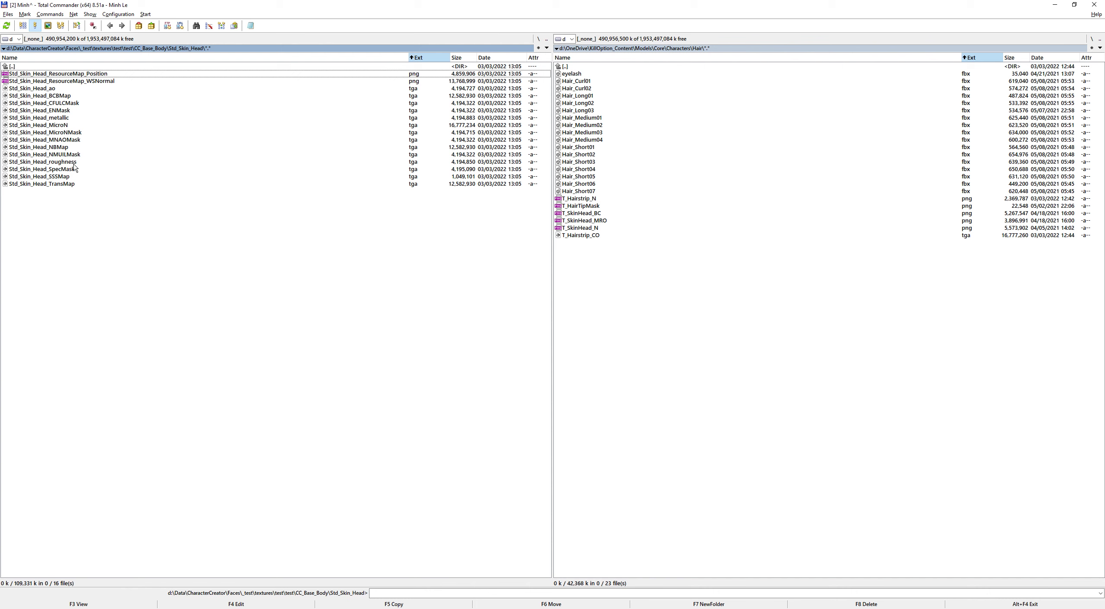
{"action": "left_click_drag", "start_coordinate": [74, 163], "coordinate": [45, 108]}
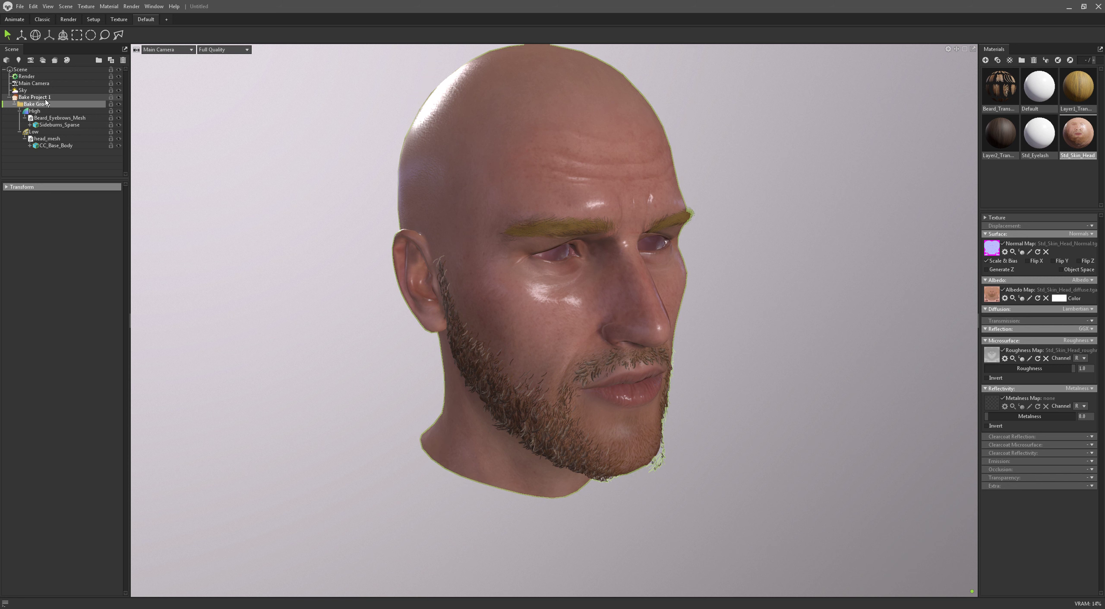
Set Bake Project 1's output samples to 16x and its soften value to 0.2.
{"action": "left_click", "coordinate": [44, 106]}
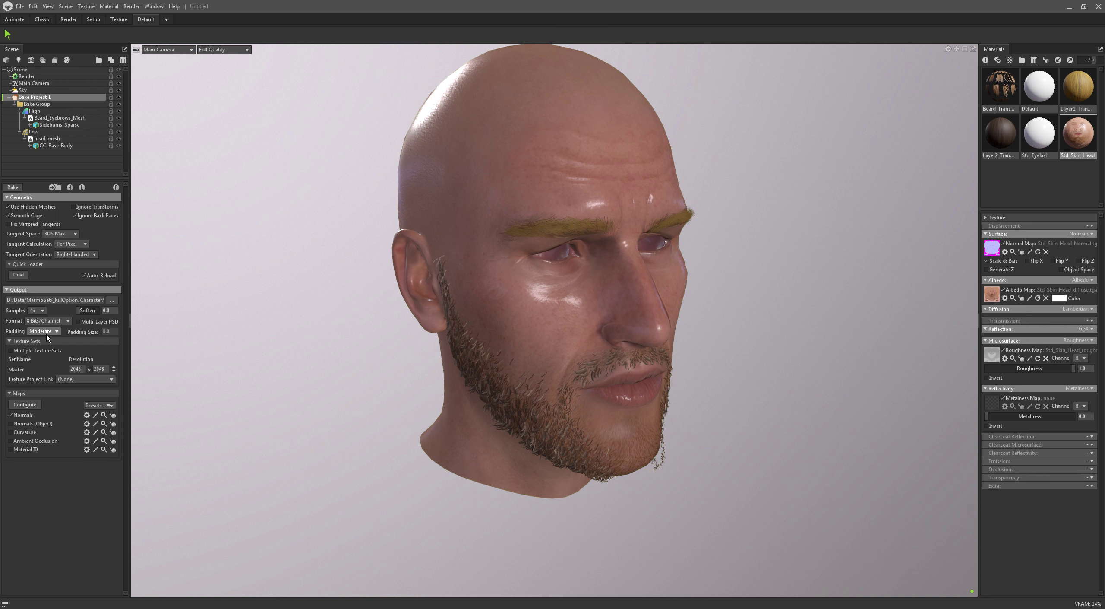
{"action": "left_click", "coordinate": [63, 234]}
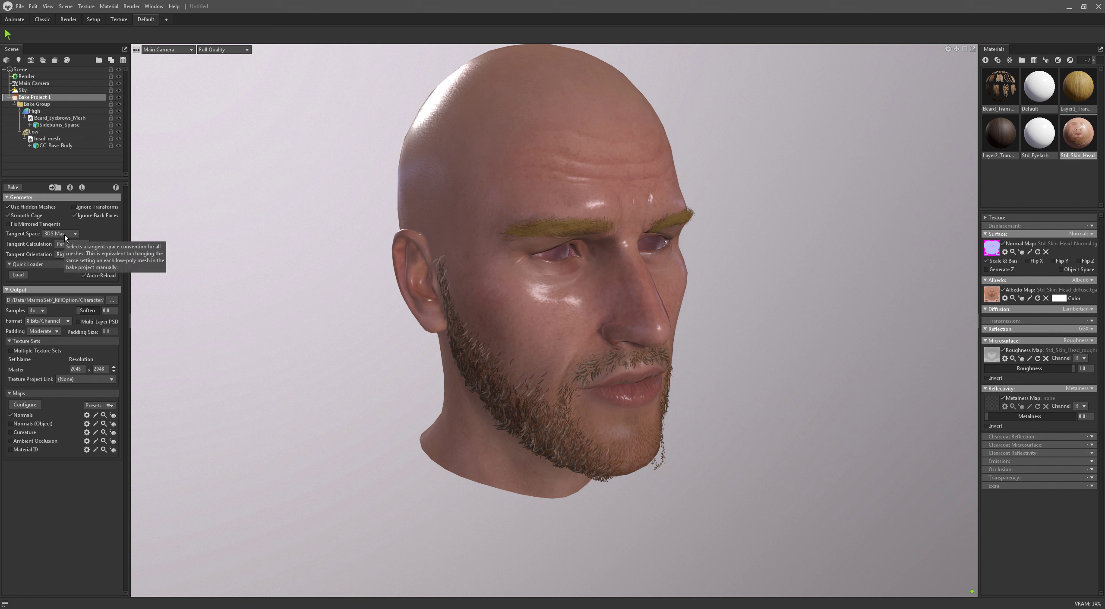
{"action": "left_click", "coordinate": [42, 310]}
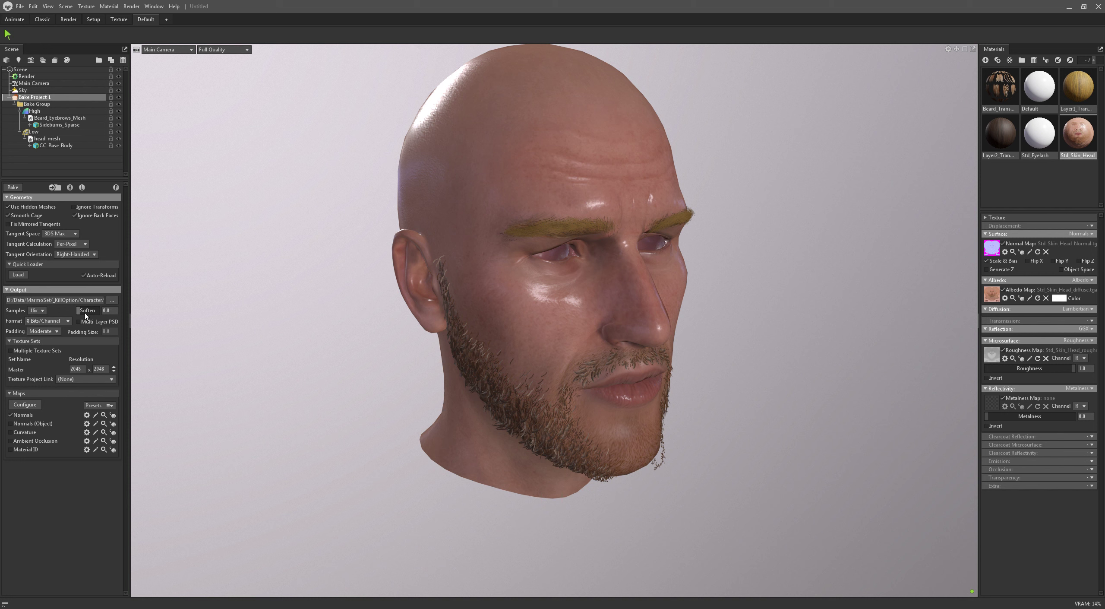
{"action": "left_click_drag", "start_coordinate": [78, 311], "coordinate": [81, 311]}
Try Custom padding for the bake output and edit its padding size.
{"action": "left_click", "coordinate": [50, 332]}
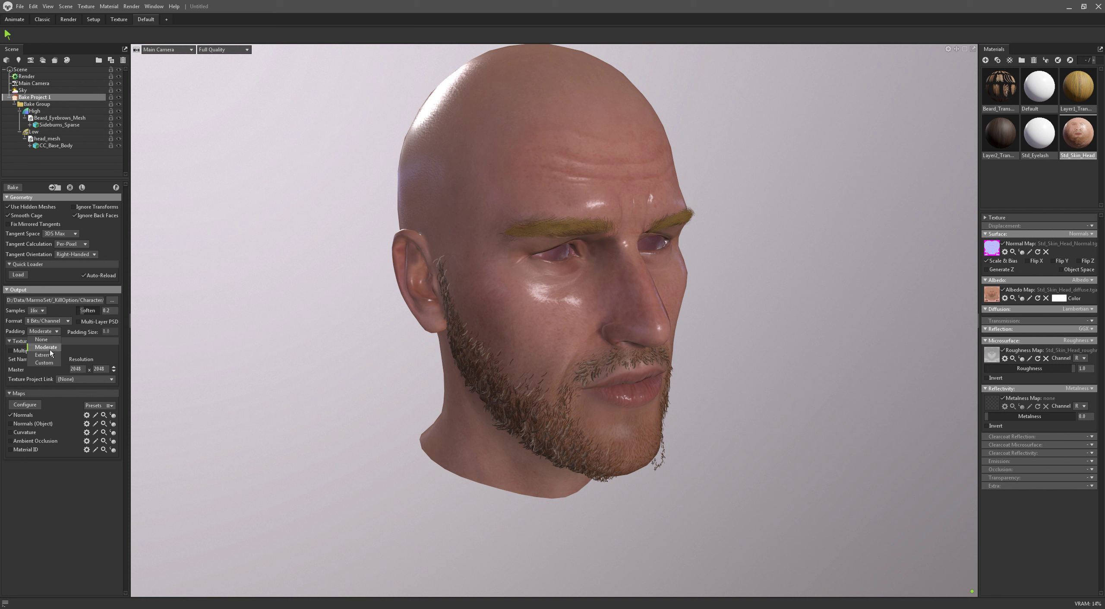
{"action": "left_click", "coordinate": [52, 359]}
{"action": "left_click", "coordinate": [112, 331]}
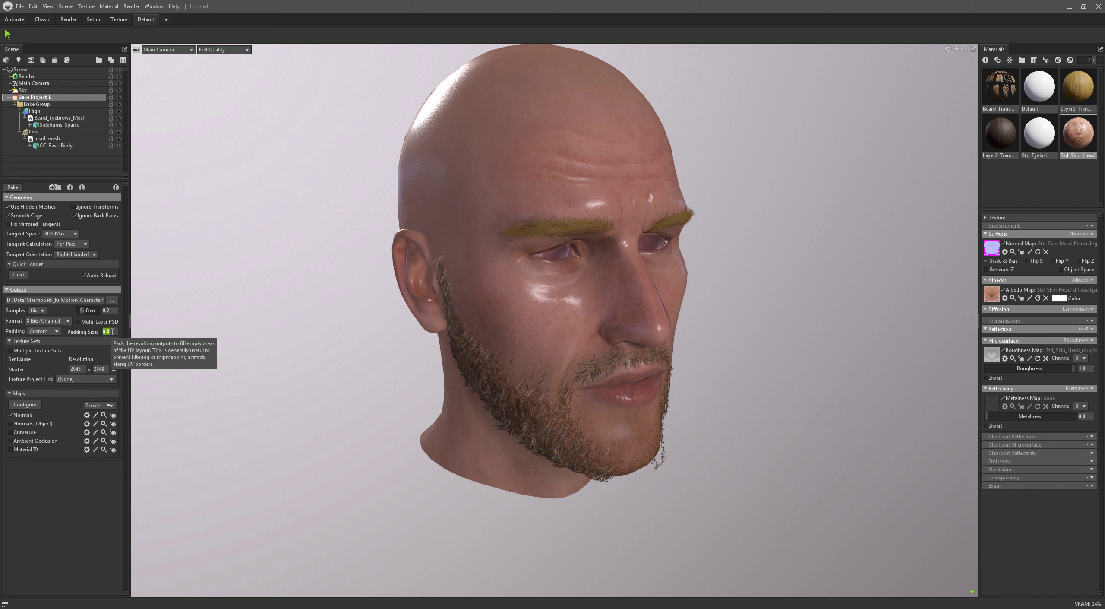
{"action": "type", "text": "1"}
{"action": "left_click", "coordinate": [112, 332]}
{"action": "type", "text": "0"}
{"action": "key", "text": "Return"}
Set the bake output padding to None and open the bake project's map configuration.
{"action": "left_click", "coordinate": [56, 332]}
{"action": "left_click", "coordinate": [39, 339]}
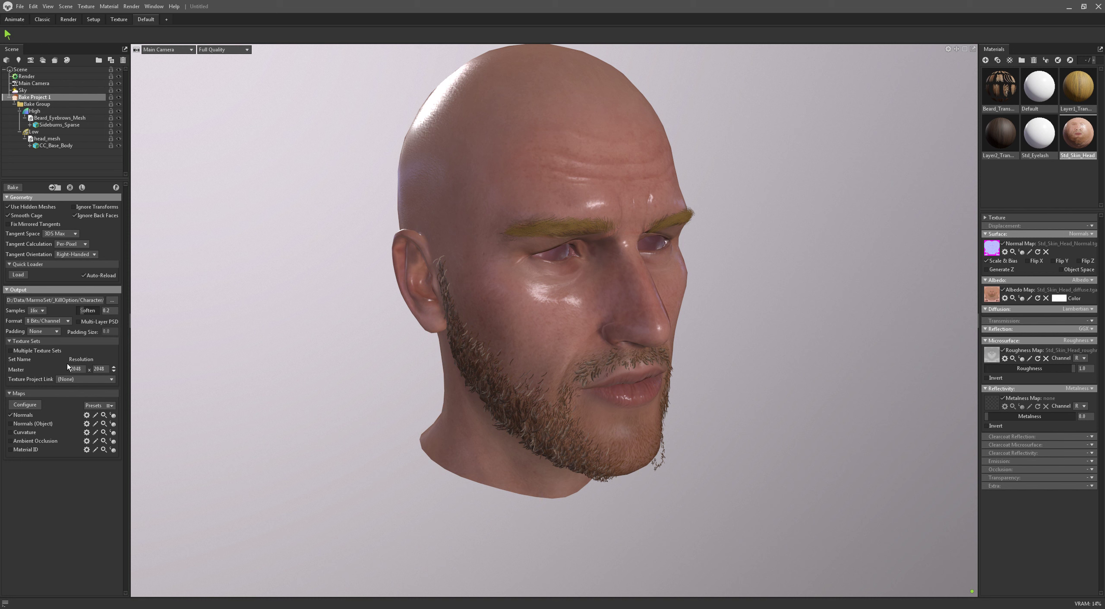
{"action": "left_click", "coordinate": [27, 404]}
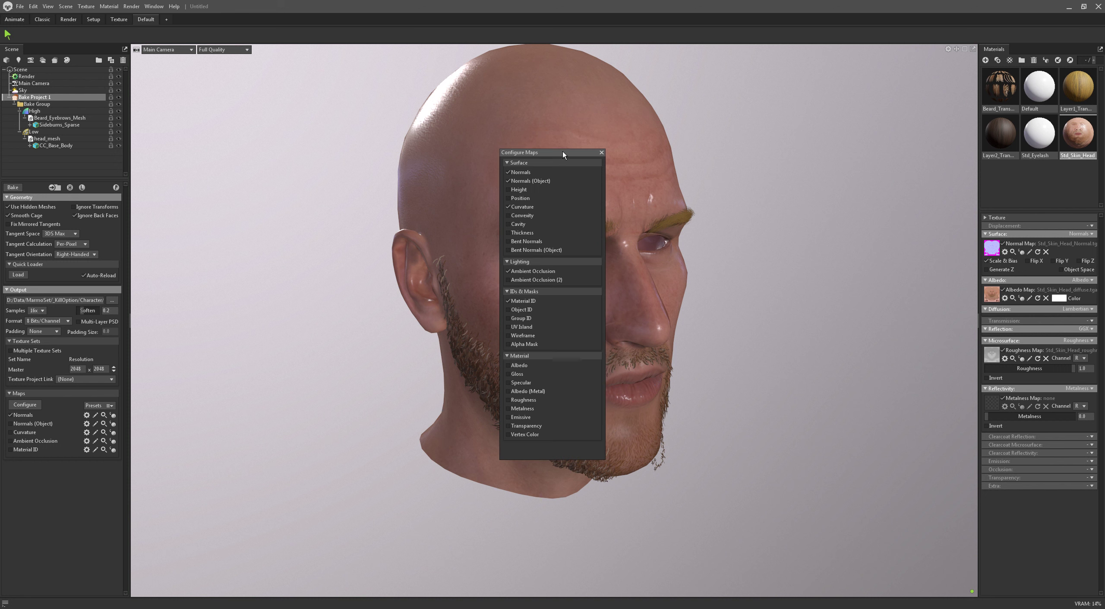
Configure the bake maps to output Normals, Ambient Occlusion, Albedo, Roughness and Transparency, without Normals (Object), Curvature and Material ID.
{"action": "left_click_drag", "start_coordinate": [563, 152], "coordinate": [327, 150]}
{"action": "left_click", "coordinate": [272, 299]}
{"action": "left_click", "coordinate": [272, 205]}
{"action": "left_click", "coordinate": [272, 179]}
{"action": "left_click", "coordinate": [276, 364]}
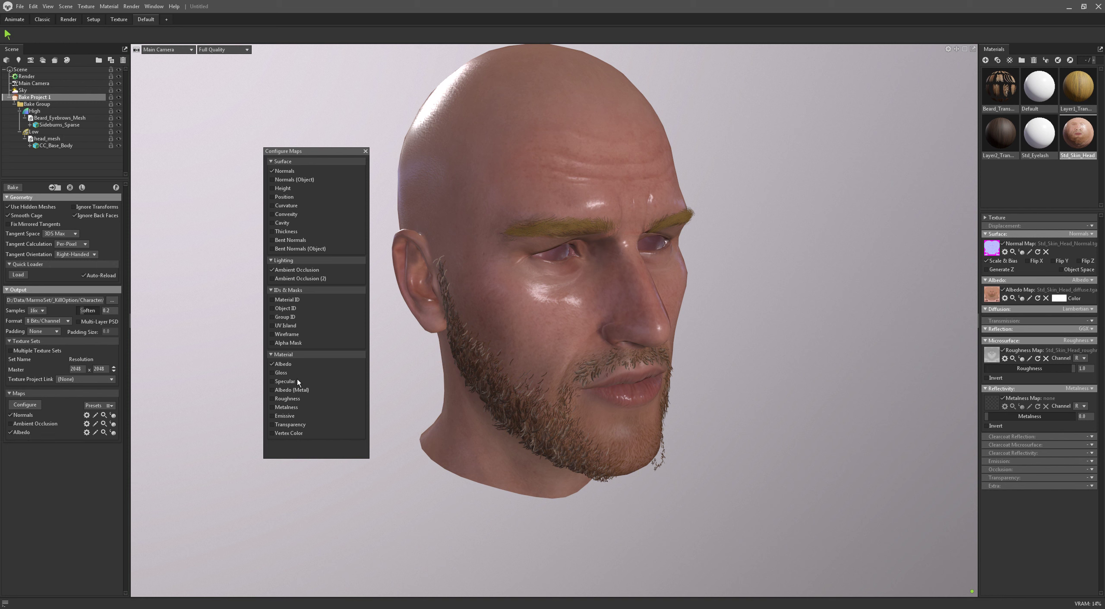
{"action": "left_click", "coordinate": [285, 398]}
{"action": "left_click", "coordinate": [272, 424]}
{"action": "left_click", "coordinate": [10, 423]}
{"action": "left_click", "coordinate": [365, 150]}
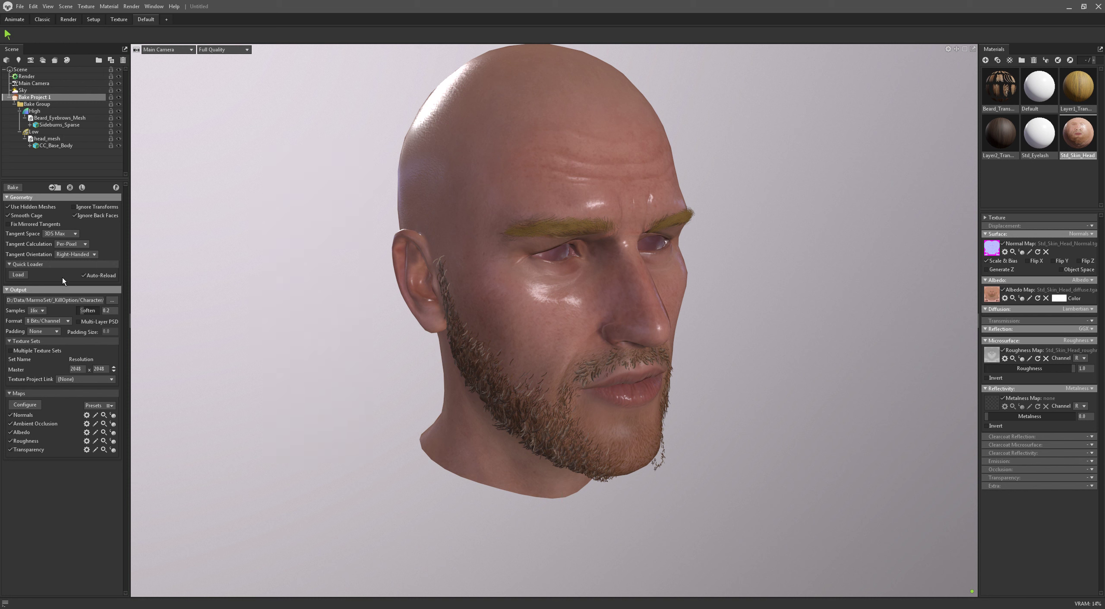
Set the bake output file to a PSD named test in Character\Faces\TEST and bake the maps.
{"action": "left_click", "coordinate": [111, 300]}
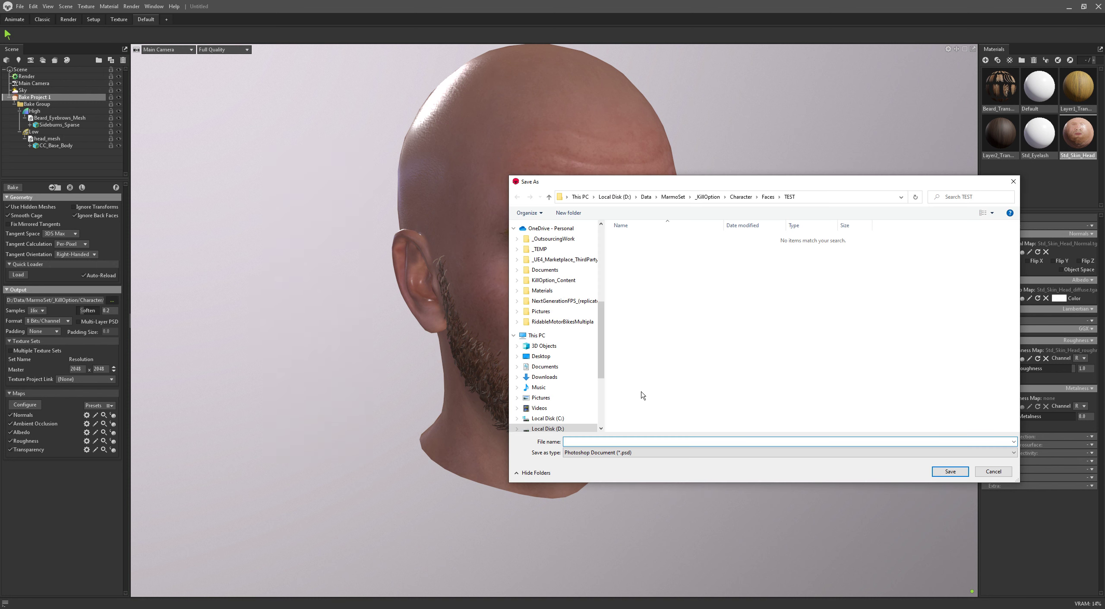
{"action": "type", "text": "test"}
{"action": "left_click", "coordinate": [950, 471]}
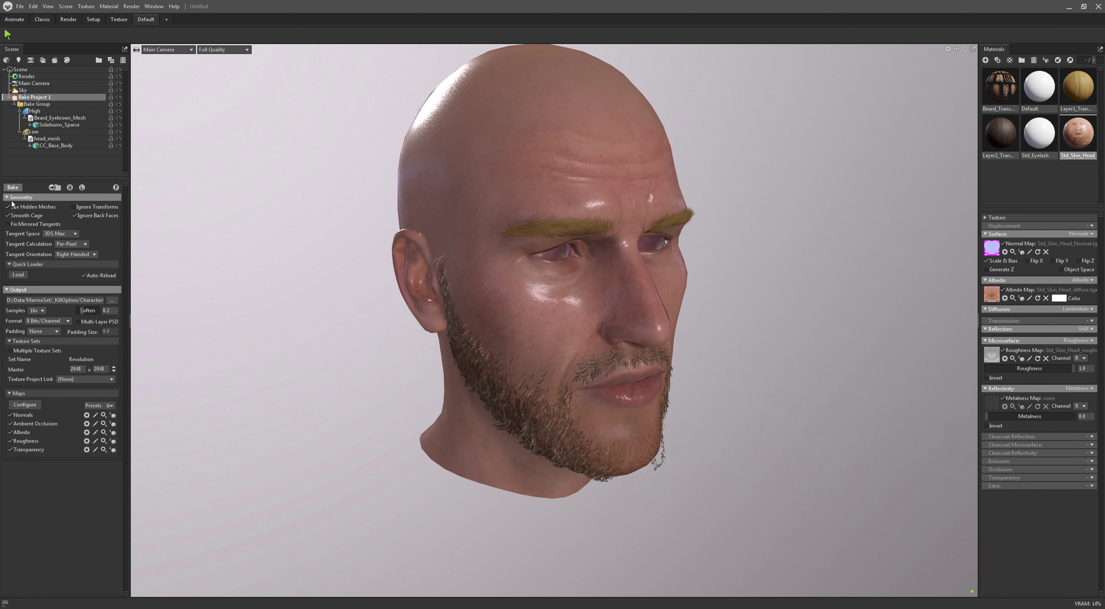
{"action": "left_click", "coordinate": [13, 187]}
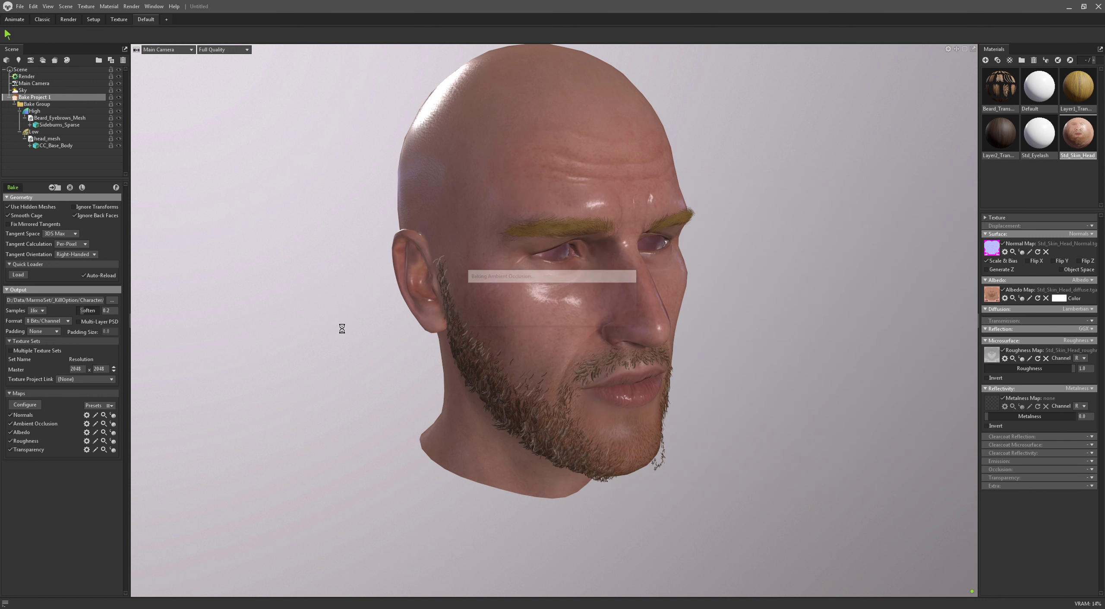
Switch to Total Commander and bring the Hair folder's pane up to the root of drive D.
{"action": "left_click", "coordinate": [367, 603]}
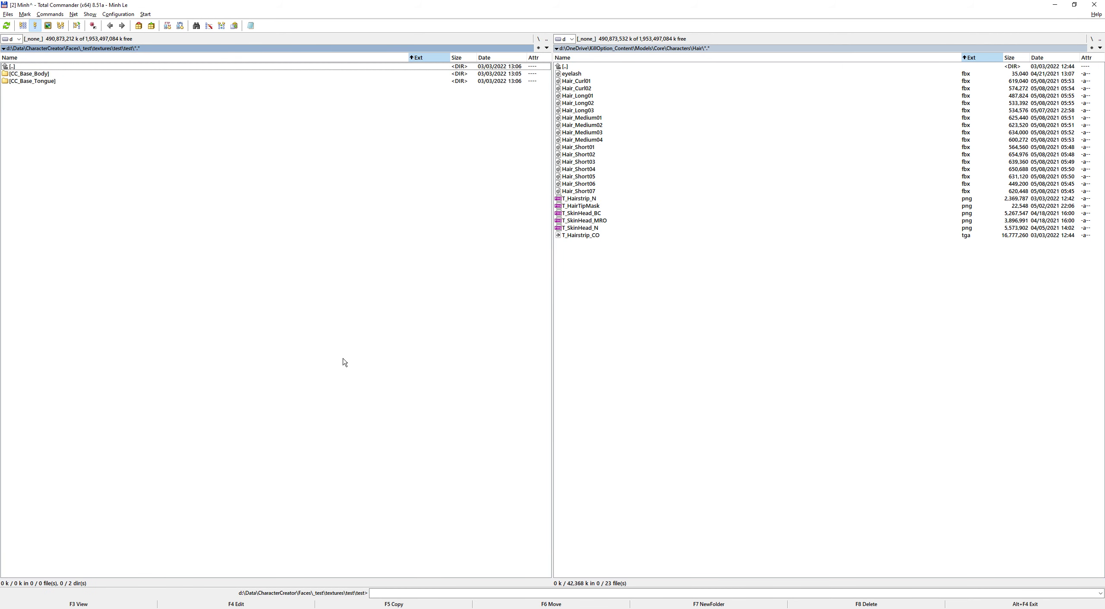
{"action": "key", "text": "Tab"}
{"action": "key", "text": "BackSpace"}
{"action": "key", "text": "BackSpace"}
{"action": "key", "text": "BackSpace"}
{"action": "key", "text": "BackSpace"}
{"action": "key", "text": "BackSpace"}
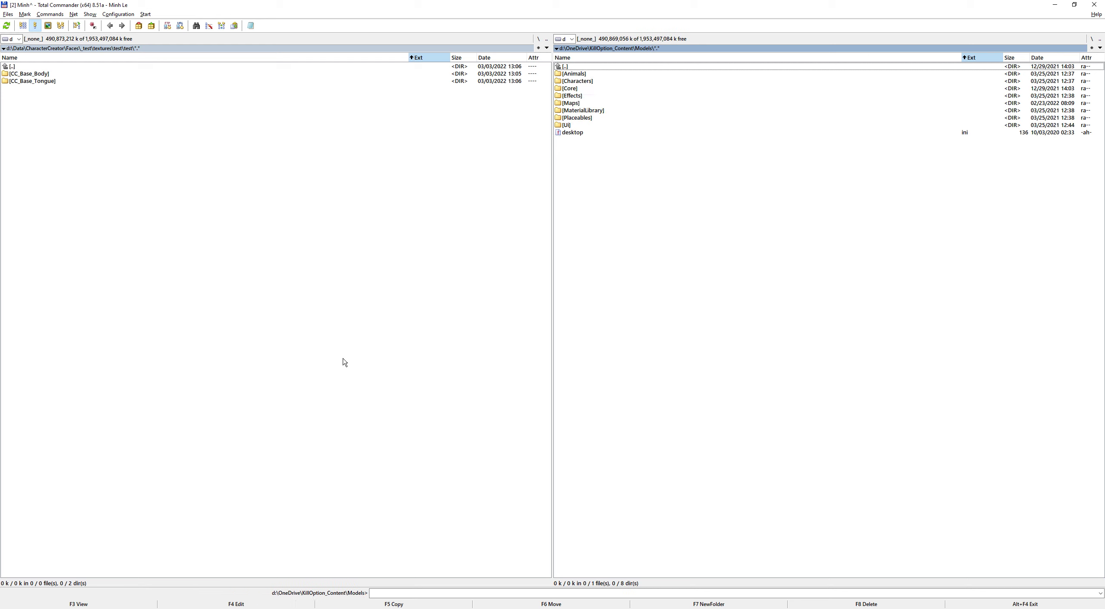
{"action": "key", "text": "BackSpace"}
Open the Data\MarmoSet folder on drive D.
{"action": "key", "text": "Up"}
{"action": "key", "text": "Up"}
{"action": "key", "text": "Up"}
{"action": "key", "text": "Up"}
{"action": "key", "text": "Up"}
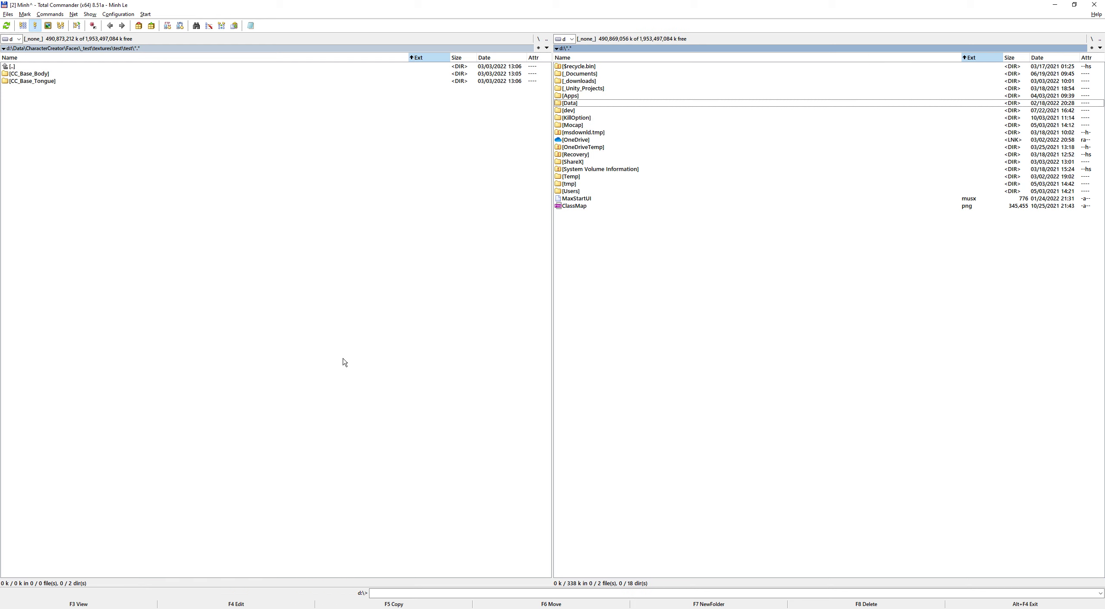
{"action": "key", "text": "Return"}
{"action": "key", "text": "Down"}
{"action": "key", "text": "Down"}
{"action": "key", "text": "Down"}
{"action": "key", "text": "Down"}
{"action": "key", "text": "Down"}
{"action": "key", "text": "Return"}
{"action": "key", "text": "Down"}
{"action": "key", "text": "Down"}
{"action": "key", "text": "Down"}
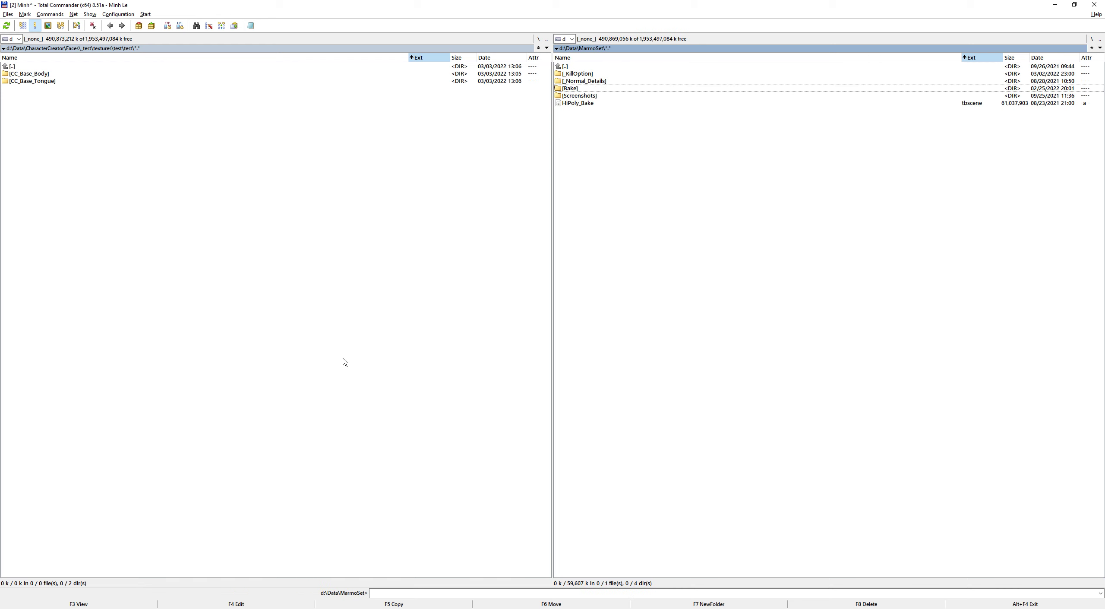
{"action": "key", "text": "Return"}
{"action": "key", "text": "Down"}
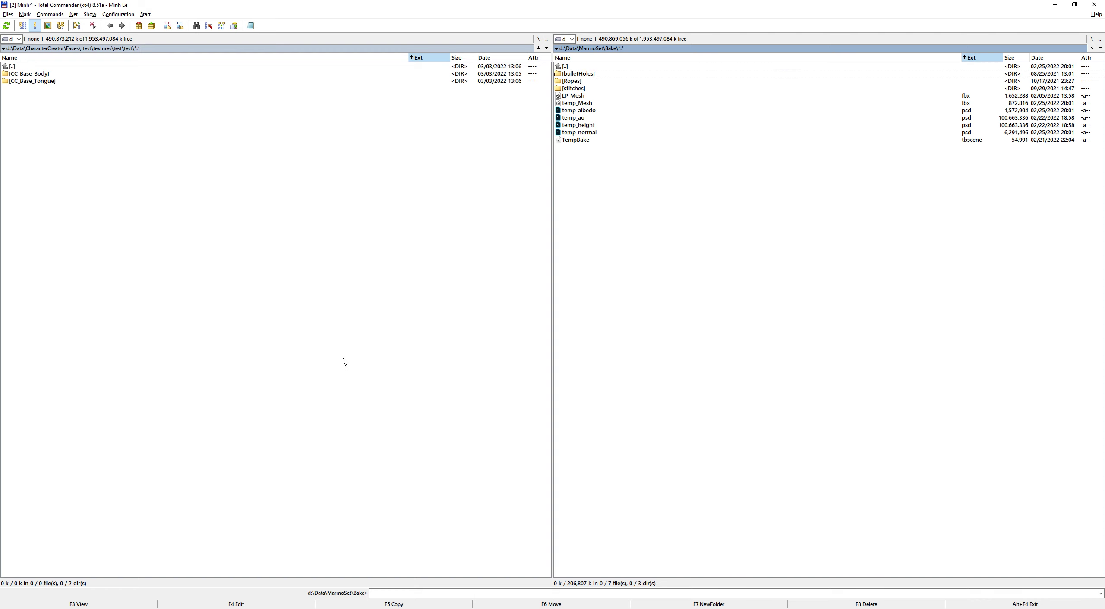
{"action": "key", "text": "Up"}
{"action": "key", "text": "Return"}
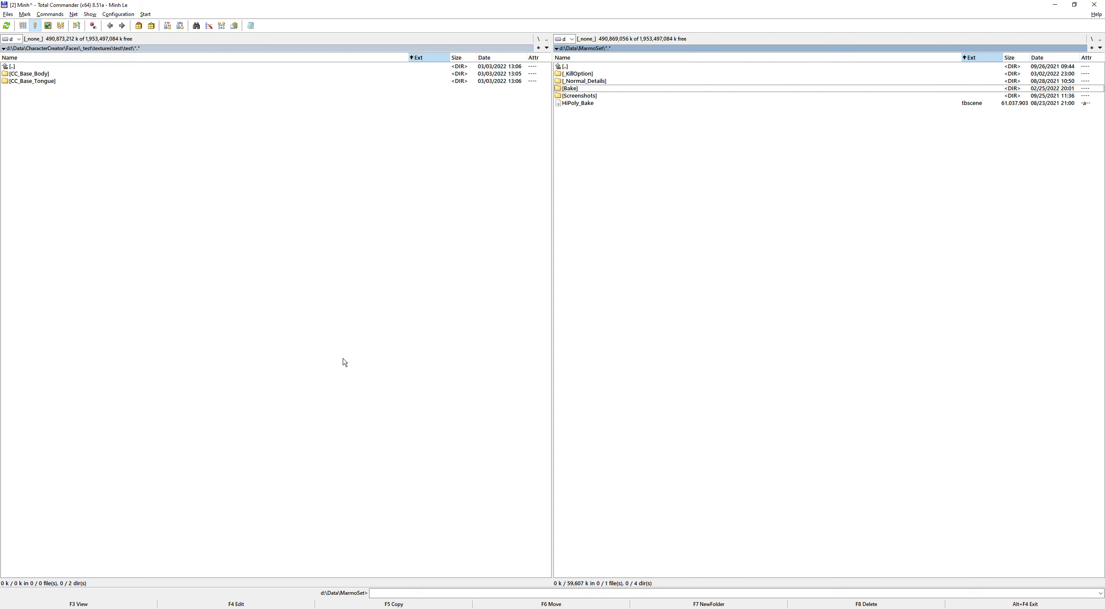
Open the _KillOption\Character\Faces\Test folder within MarmoSet.
{"action": "key", "text": "Up"}
{"action": "key", "text": "Return"}
{"action": "key", "text": "Down"}
{"action": "key", "text": "Down"}
{"action": "key", "text": "Return"}
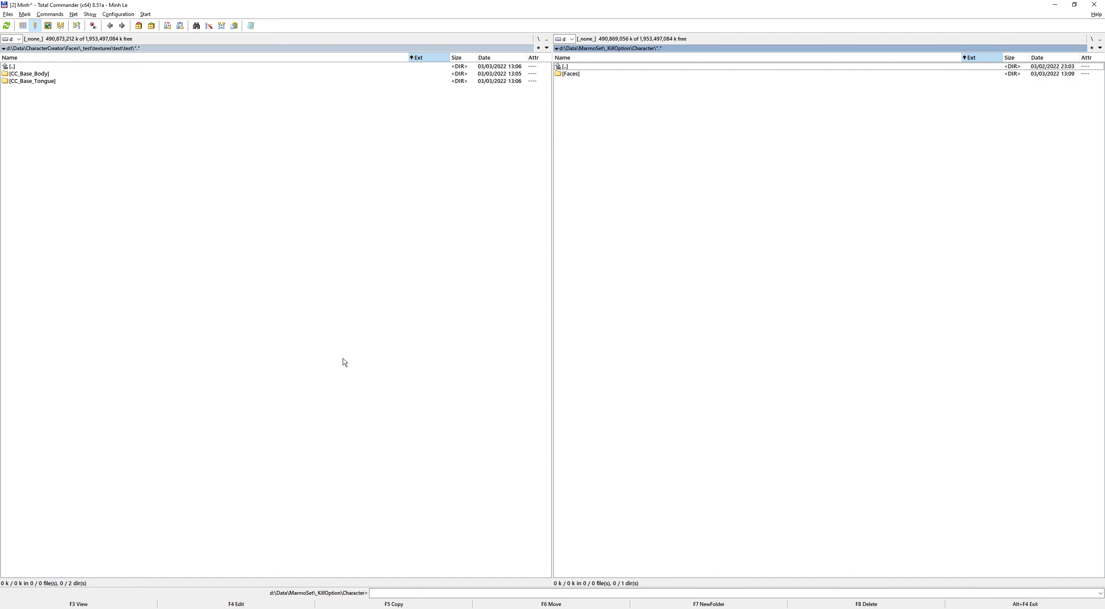
{"action": "key", "text": "Down"}
{"action": "key", "text": "Return"}
{"action": "key", "text": "Down"}
{"action": "key", "text": "Down"}
{"action": "key", "text": "Return"}
Select the five baked test PSD files (albedo, alpha, ao, normal, roughness) and open them in Photoshop.
{"action": "key", "text": "Down"}
{"action": "key", "text": "Down"}
{"action": "key", "text": "Down"}
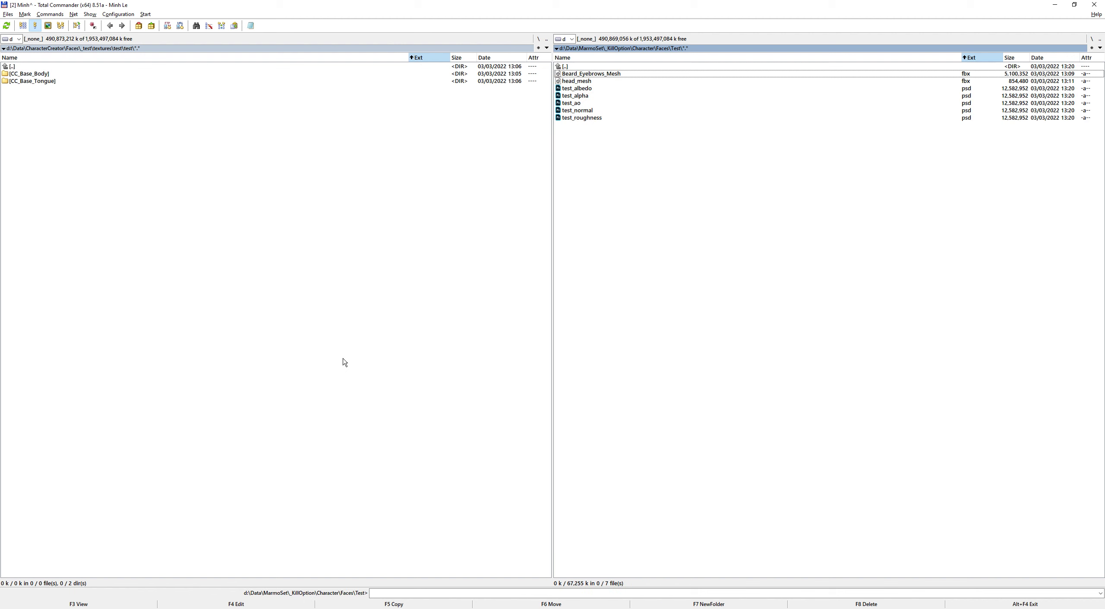
{"action": "key", "text": "shift+End"}
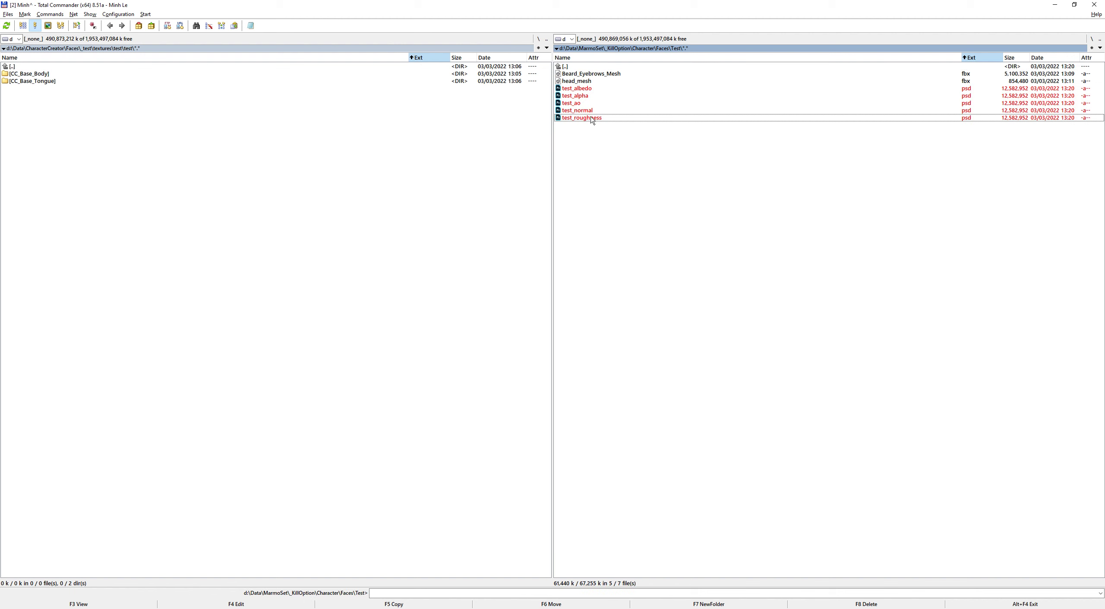
{"action": "key", "text": "Up"}
{"action": "key", "text": "Return"}
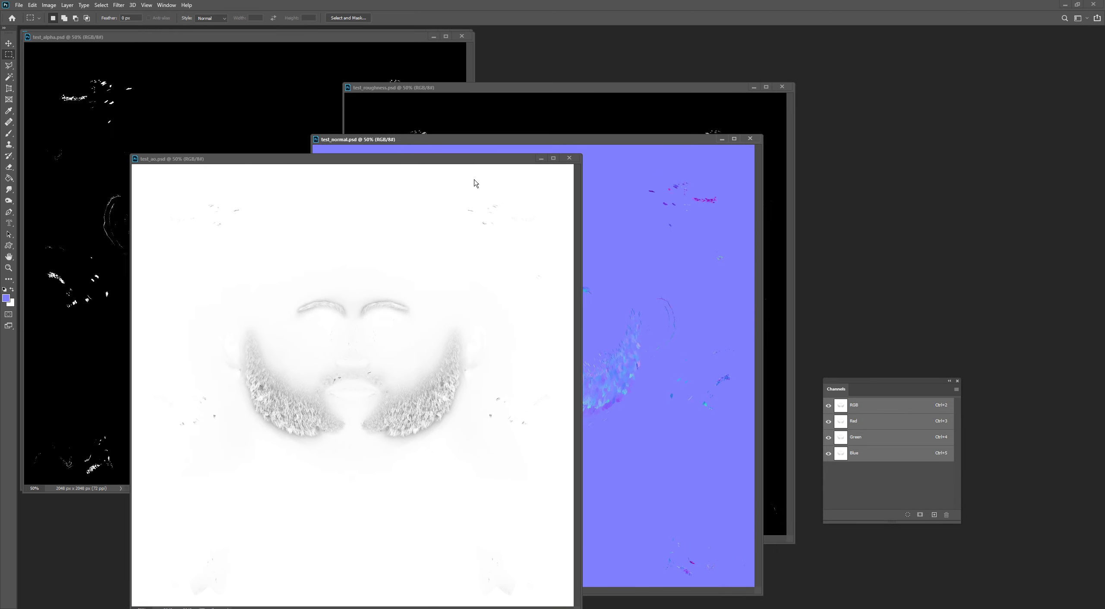
Spread out the baked texture windows and examine the beard and eyebrow detail in test_albedo.psd up close.
{"action": "left_click_drag", "start_coordinate": [348, 40], "coordinate": [859, 137]}
{"action": "left_click_drag", "start_coordinate": [553, 89], "coordinate": [562, 74]}
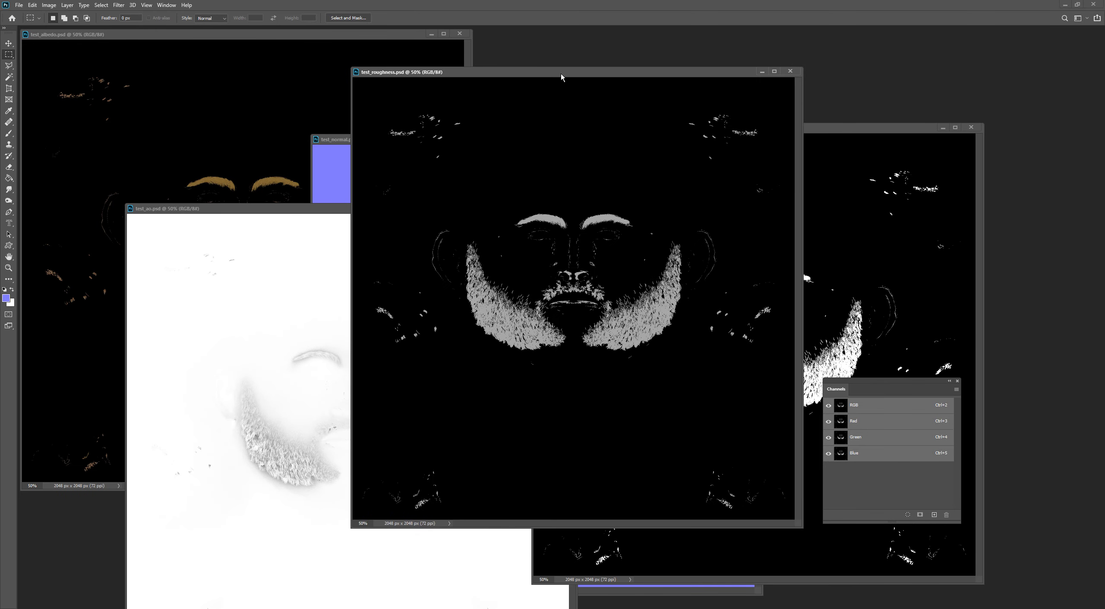
{"action": "left_click_drag", "start_coordinate": [400, 36], "coordinate": [416, 49]}
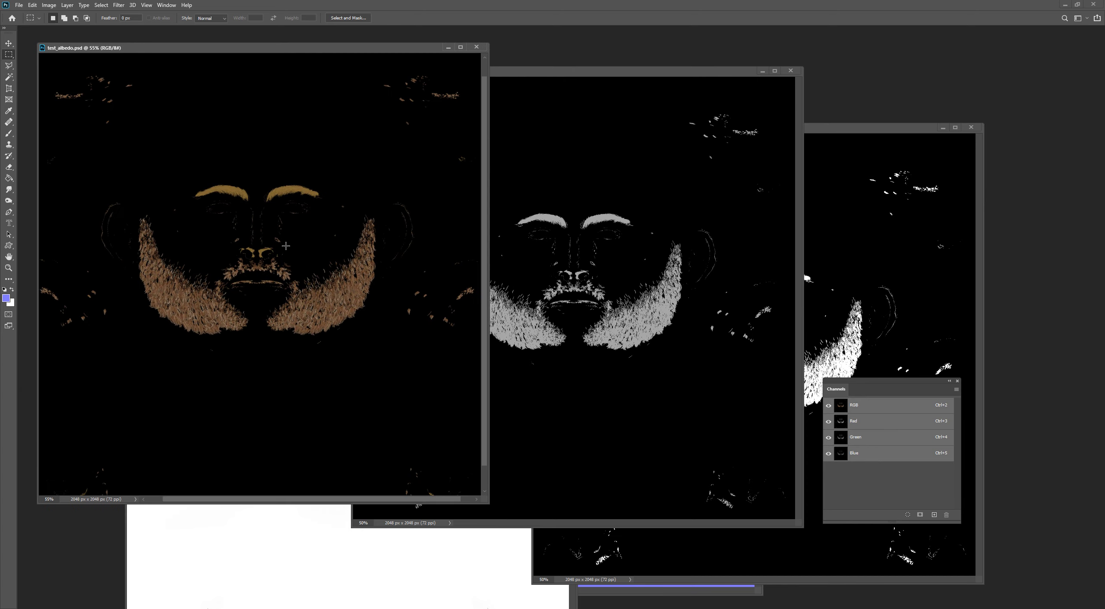
{"action": "key", "text": "ctrl+plus"}
{"action": "key", "text": "f"}
{"action": "key", "text": "ctrl+plus"}
{"action": "key", "text": "f"}
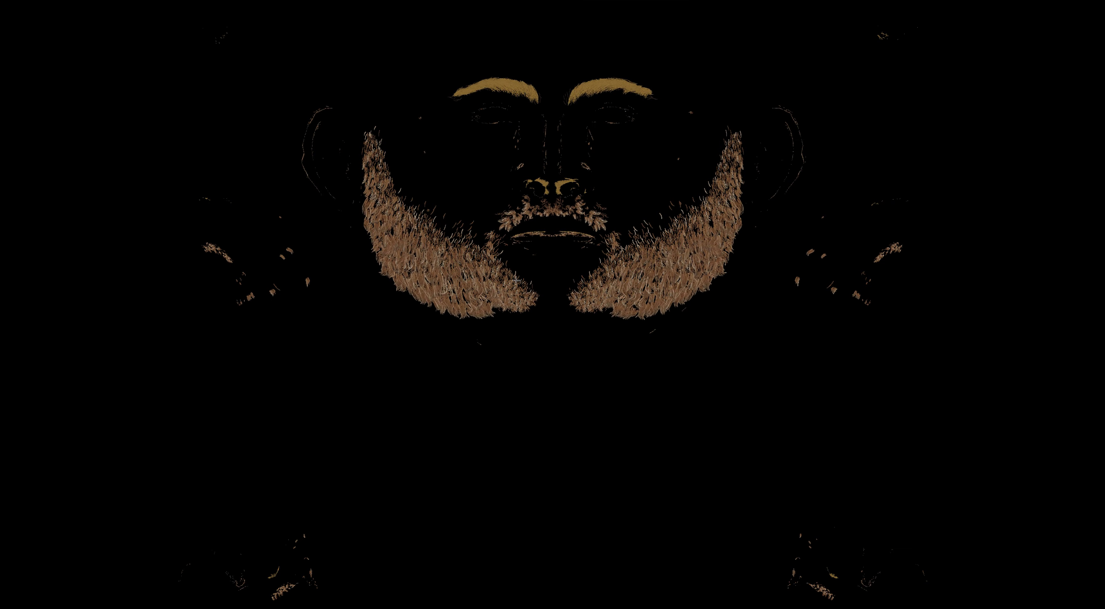
{"action": "key", "text": "ctrl+plus"}
{"action": "key", "text": "ctrl+plus"}
{"action": "key", "text": "f"}
{"action": "key", "text": "ctrl+minus"}
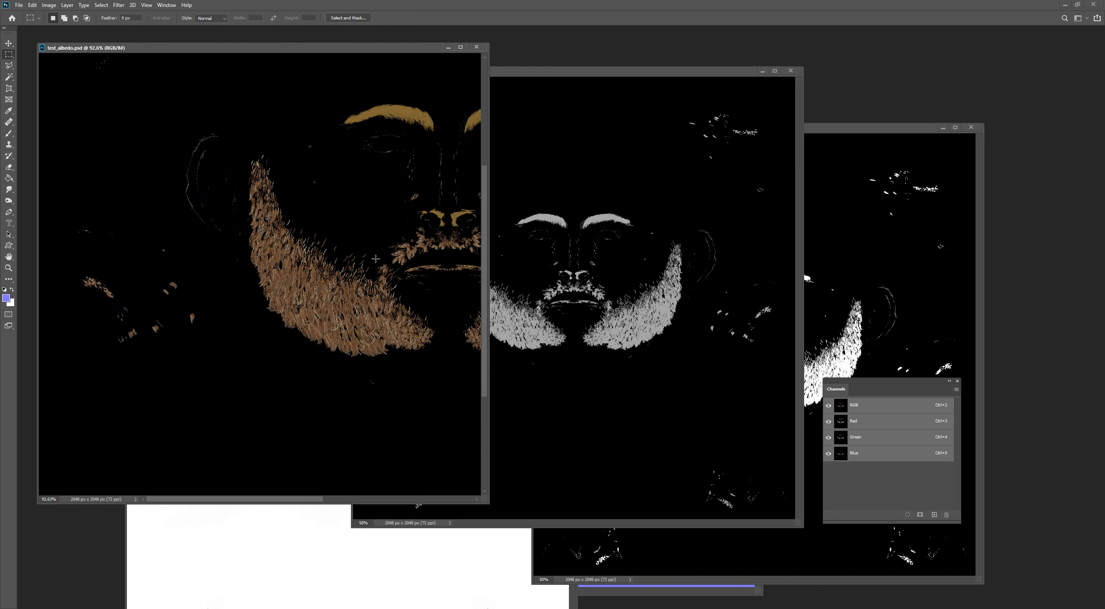
{"action": "key", "text": "ctrl+minus"}
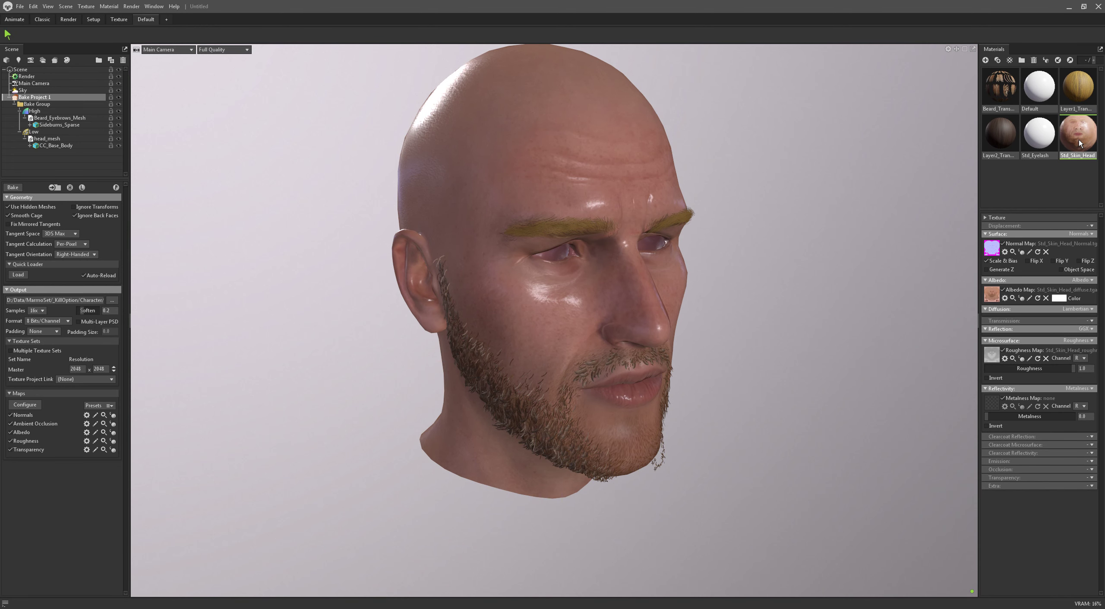
Delete the Std_Skin_Head material in Marmoset Toolbag, check the hair without the Low head mesh, and bake the maps again.
{"action": "key", "text": "Delete"}
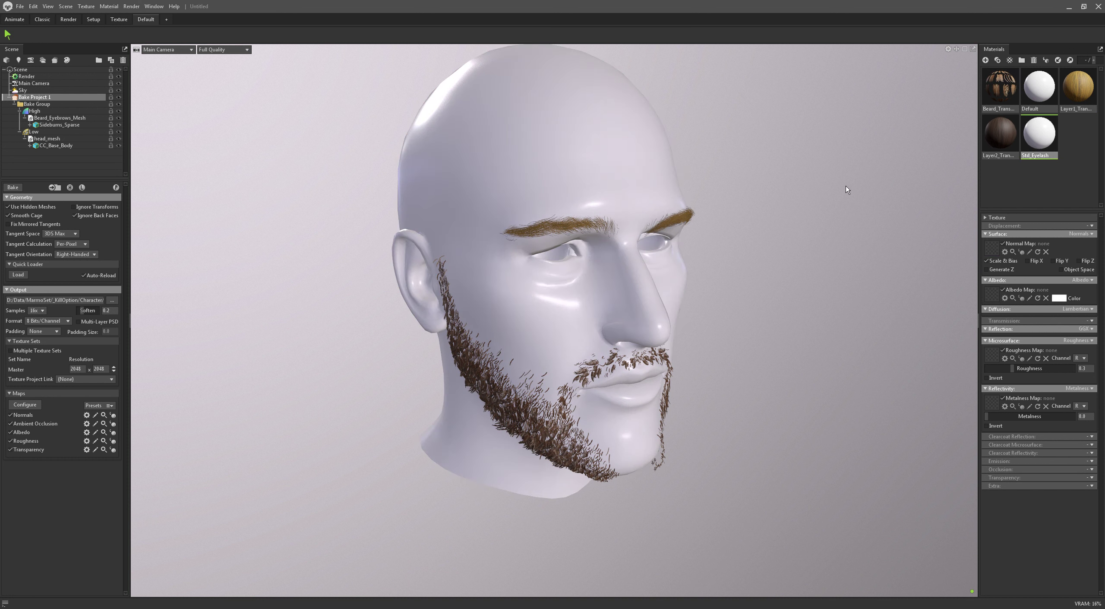
{"action": "left_click_drag", "start_coordinate": [776, 197], "coordinate": [766, 226]}
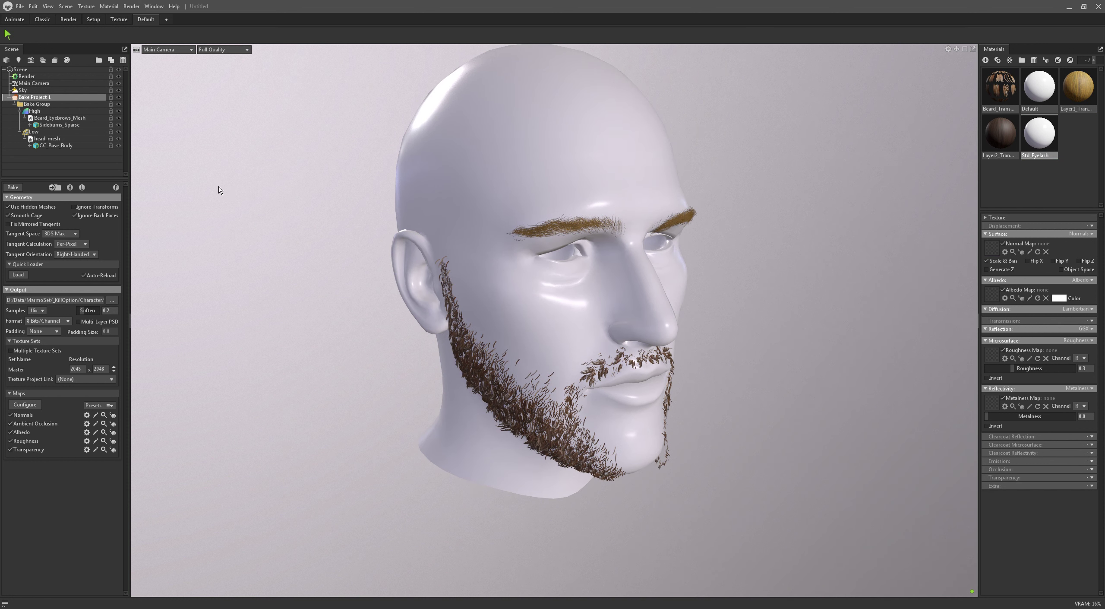
{"action": "left_click", "coordinate": [119, 131]}
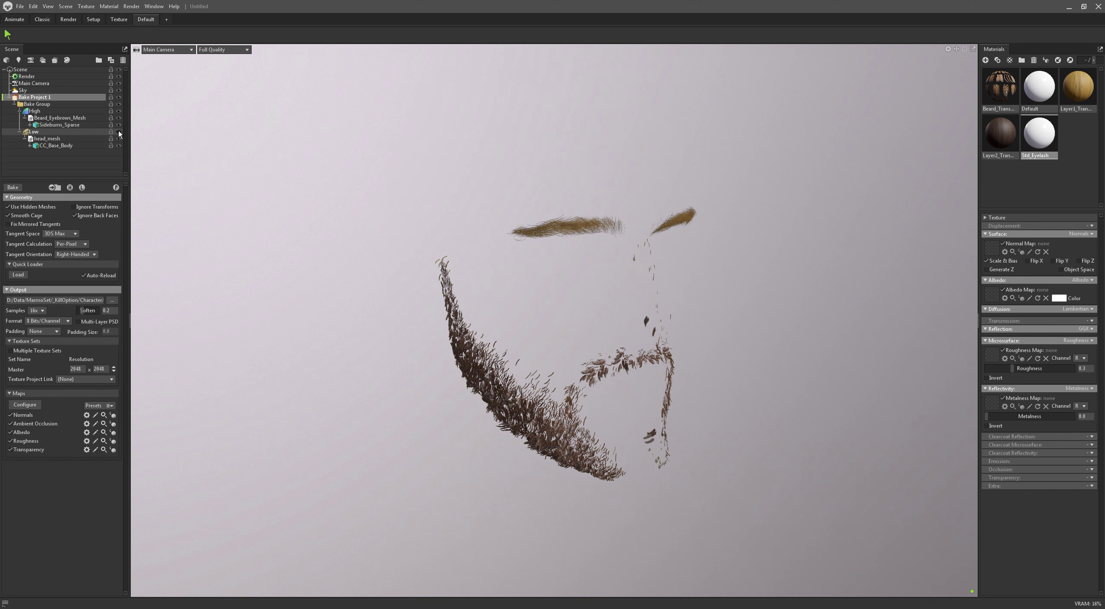
{"action": "left_click", "coordinate": [119, 131]}
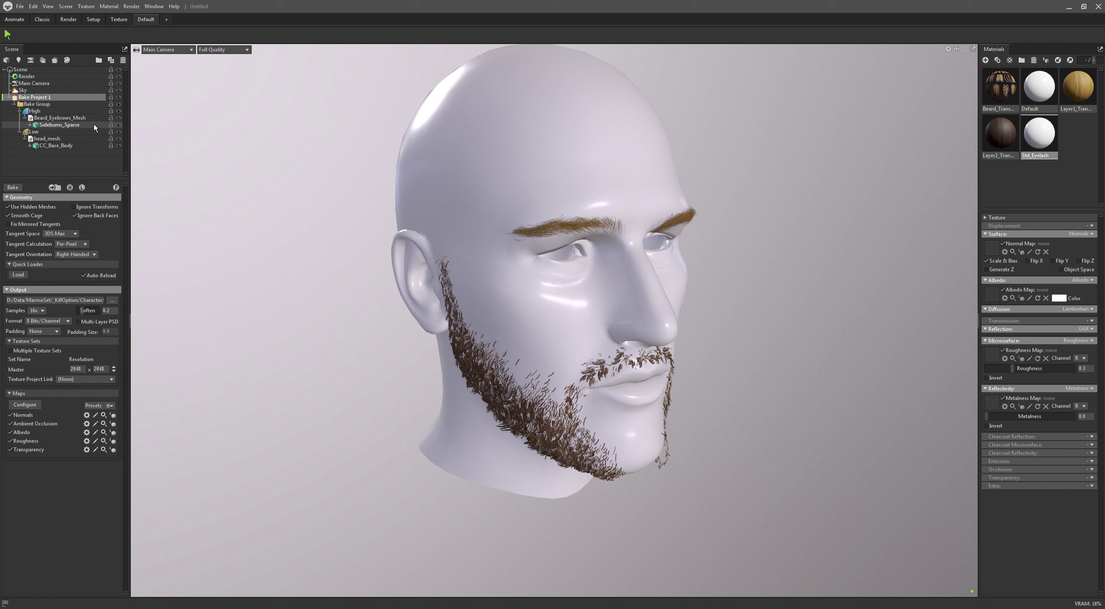
{"action": "left_click", "coordinate": [13, 187]}
Select the five rebaked test PSD files in Total Commander and close all the old texture documents in Photoshop.
{"action": "key", "text": "alt+Tab"}
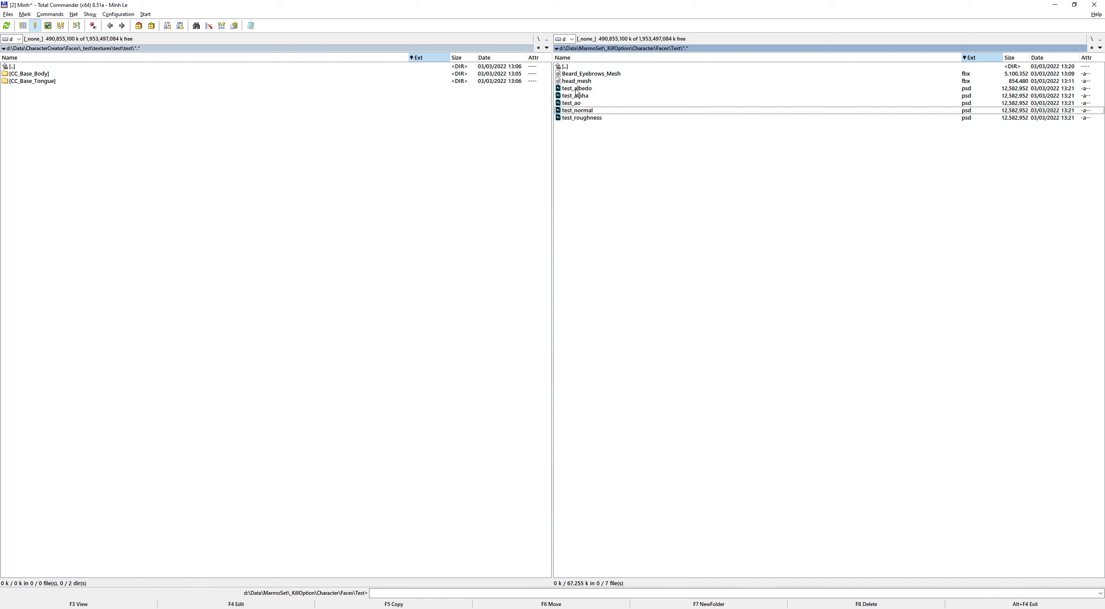
{"action": "right_click_drag", "start_coordinate": [577, 91], "coordinate": [600, 163]}
{"action": "key", "text": "alt+Tab"}
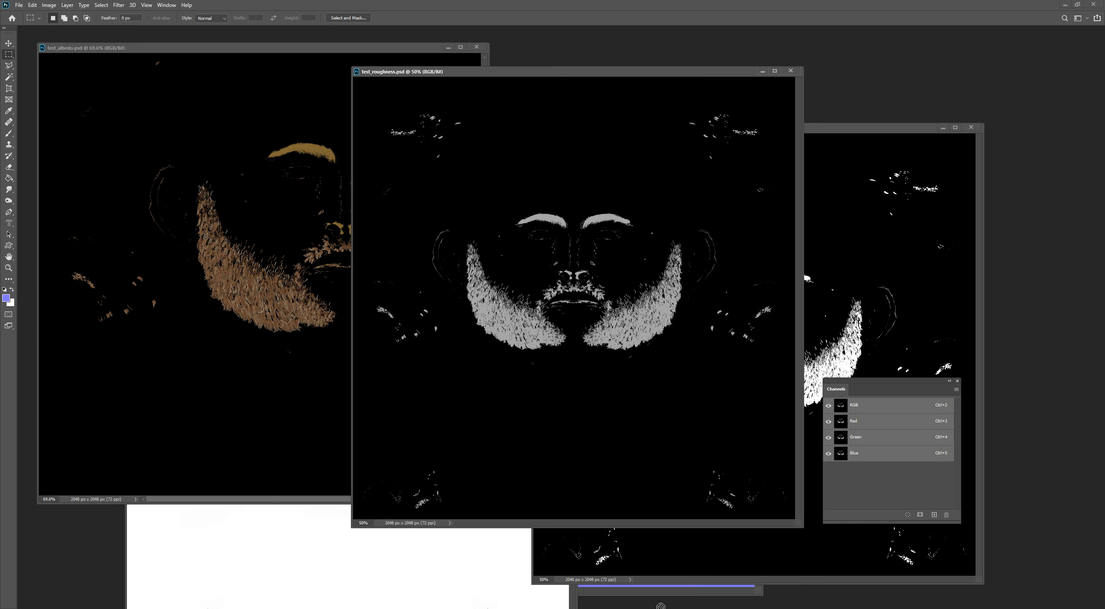
{"action": "left_click", "coordinate": [790, 70]}
{"action": "key", "text": "ctrl+w"}
{"action": "key", "text": "ctrl+w"}
{"action": "key", "text": "ctrl+w"}
{"action": "key", "text": "ctrl+w"}
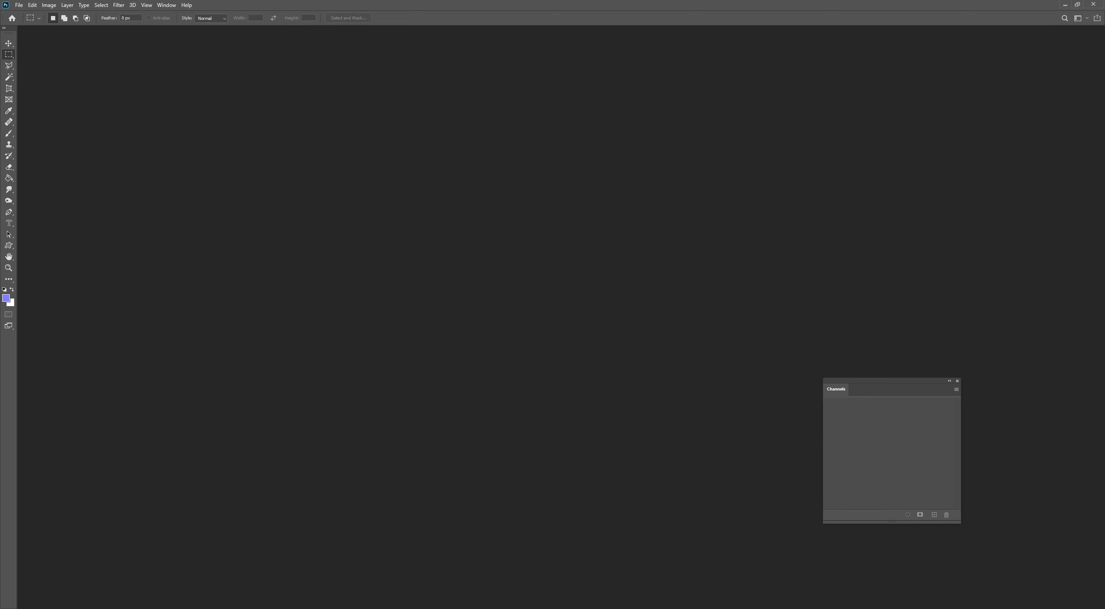
Open the five selected test PSD files from Total Commander in Photoshop and move the Channels panel clear of the documents.
{"action": "key", "text": "alt+Tab"}
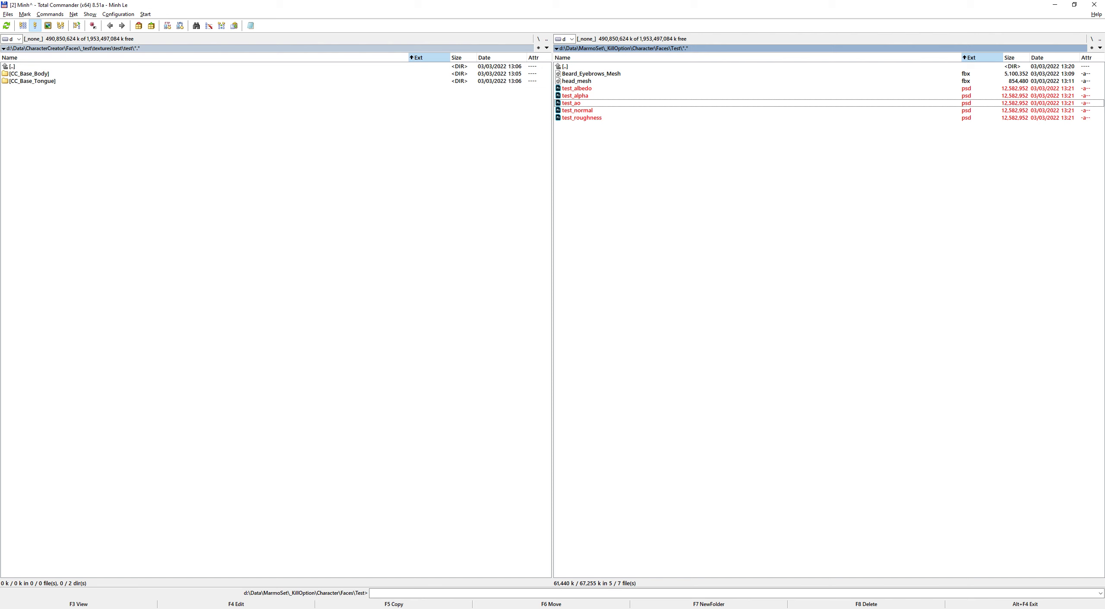
{"action": "left_click_drag", "start_coordinate": [571, 103], "coordinate": [371, 292]}
{"action": "key", "text": "alt+Tab"}
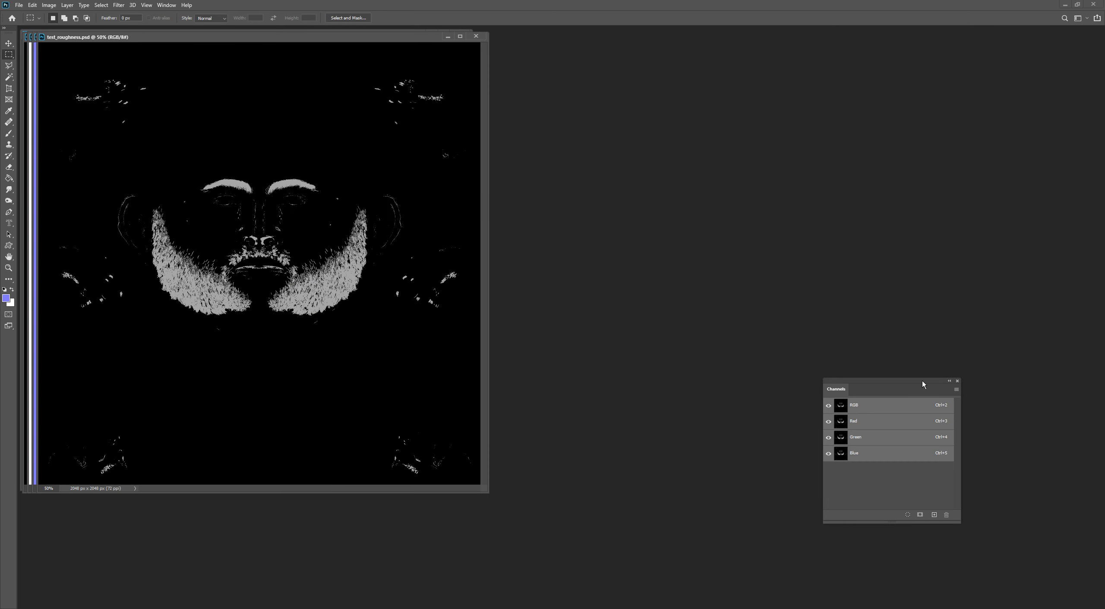
{"action": "left_click_drag", "start_coordinate": [935, 389], "coordinate": [1007, 418]}
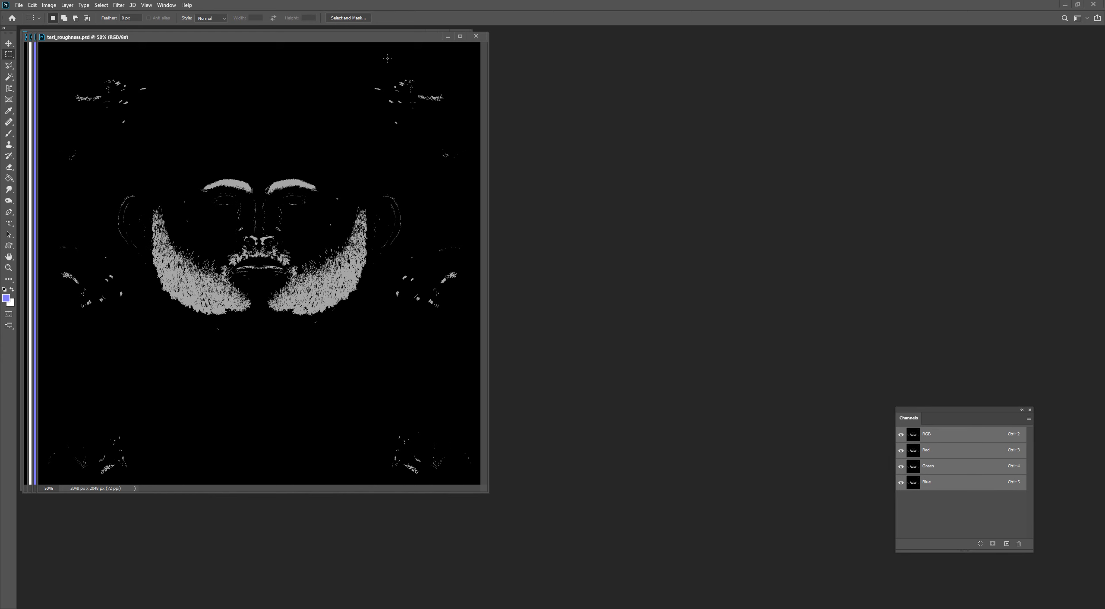
Spread out the reopened texture windows and show the white-on-black alpha texture in full-screen mode.
{"action": "left_click_drag", "start_coordinate": [370, 37], "coordinate": [710, 151]}
{"action": "left_click_drag", "start_coordinate": [412, 36], "coordinate": [521, 129]}
{"action": "left_click_drag", "start_coordinate": [359, 38], "coordinate": [525, 91]}
{"action": "key", "text": "f"}
{"action": "scroll", "coordinate": [574, 161], "scroll_direction": "up", "scroll_amount": 1, "text": "alt"}
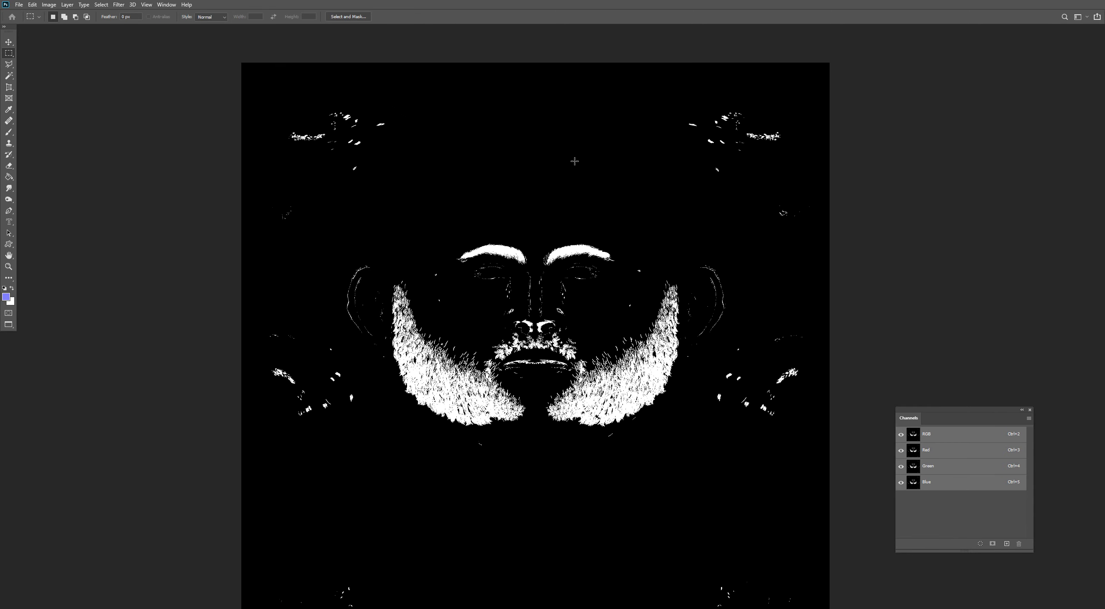
Sample the black background and paint over the stray white marks along the left side of the alpha texture with the Brush.
{"action": "key", "text": "i"}
{"action": "left_click", "coordinate": [566, 143]}
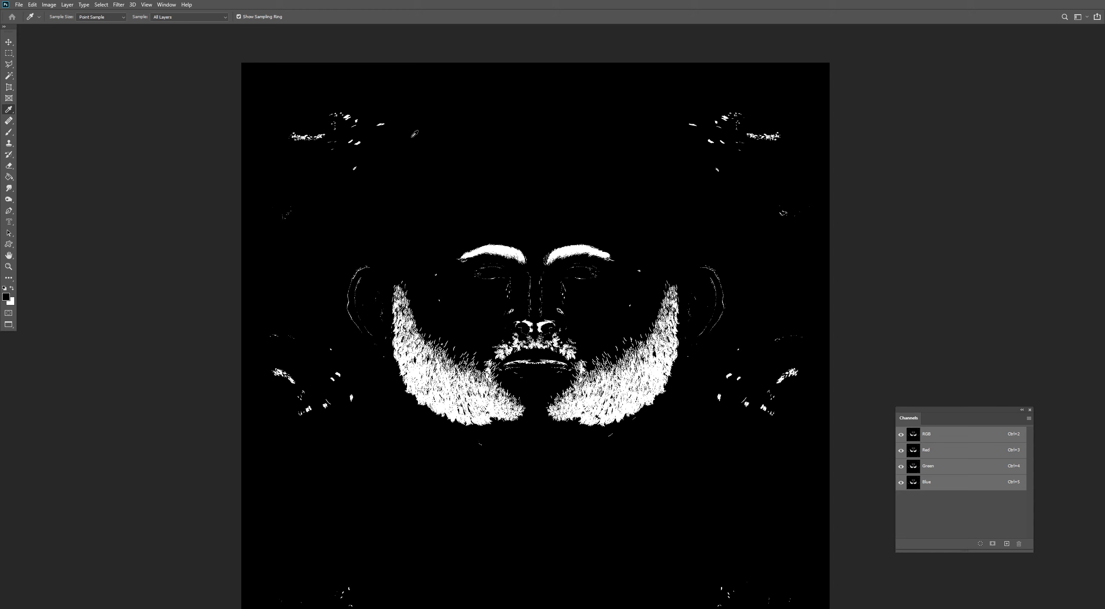
{"action": "key", "text": "b"}
{"action": "left_click", "coordinate": [355, 139]}
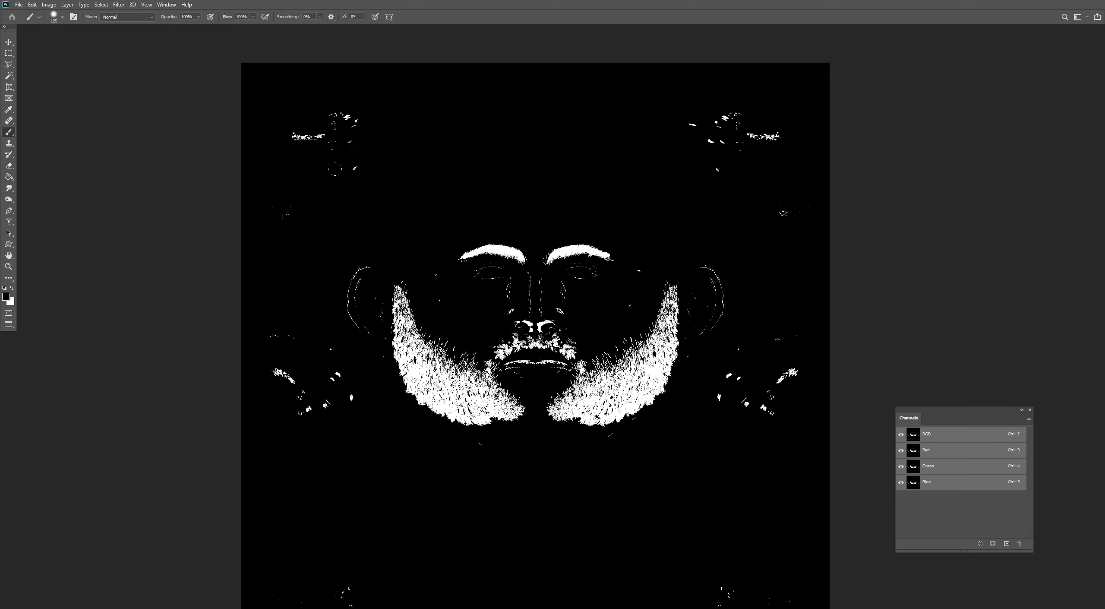
{"action": "mouse_move", "coordinate": [335, 169]}
{"action": "left_mouse_down"}
{"action": "mouse_move", "coordinate": [341, 116]}
{"action": "mouse_move", "coordinate": [302, 136]}
{"action": "mouse_move", "coordinate": [277, 211]}
{"action": "left_mouse_up"}
{"action": "scroll", "coordinate": [328, 319], "scroll_direction": "up", "scroll_amount": 2, "text": "alt"}
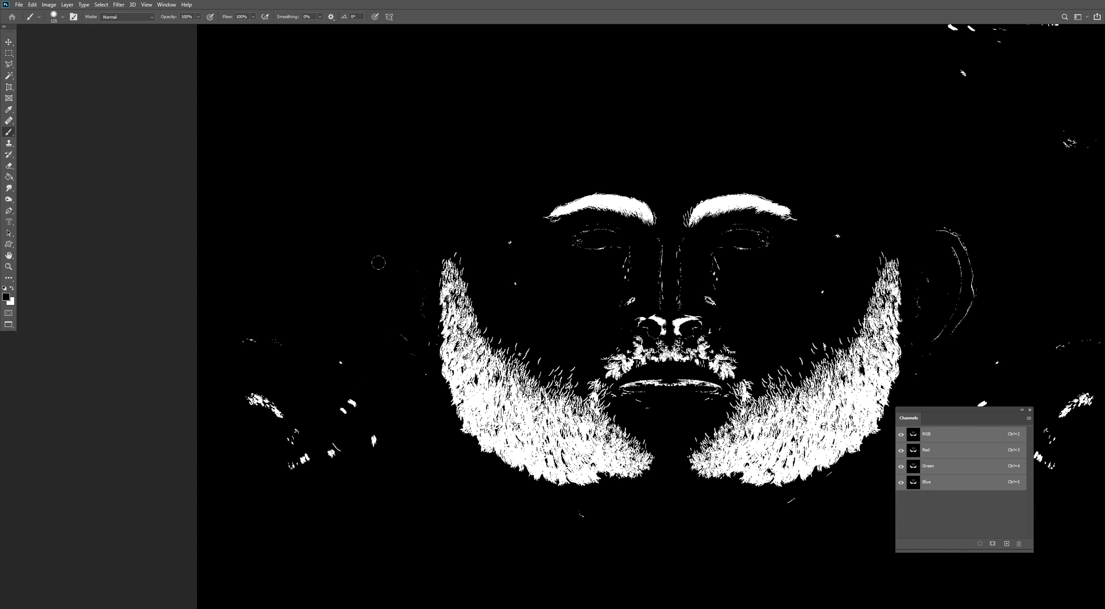
{"action": "mouse_move", "coordinate": [388, 343]}
{"action": "left_mouse_down"}
{"action": "mouse_move", "coordinate": [305, 427]}
{"action": "mouse_move", "coordinate": [348, 434]}
{"action": "mouse_move", "coordinate": [246, 337]}
{"action": "left_mouse_up"}
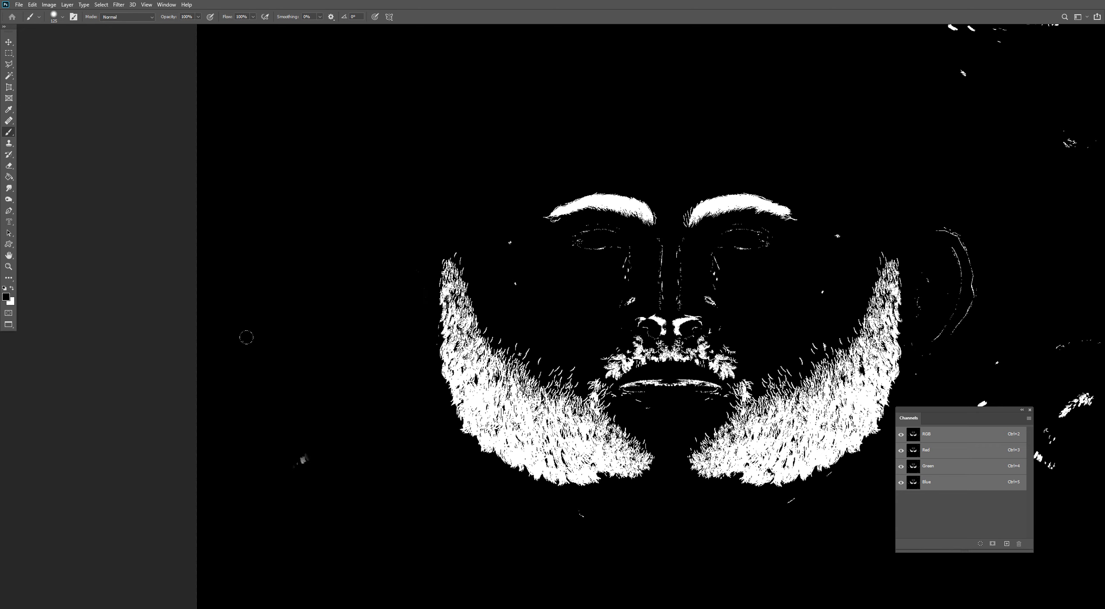
{"action": "left_click_drag", "start_coordinate": [361, 506], "coordinate": [331, 171]}
{"action": "left_click_drag", "start_coordinate": [328, 431], "coordinate": [213, 467]}
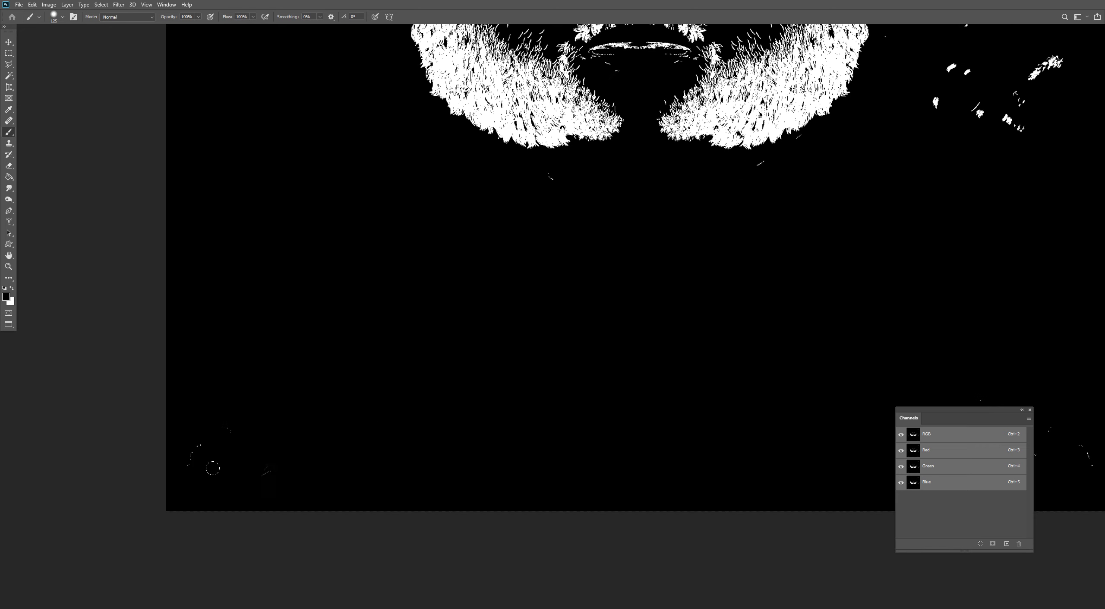
Paint black over the stray white marks below the beard and along the right side of the alpha texture.
{"action": "left_click_drag", "start_coordinate": [504, 268], "coordinate": [318, 347]}
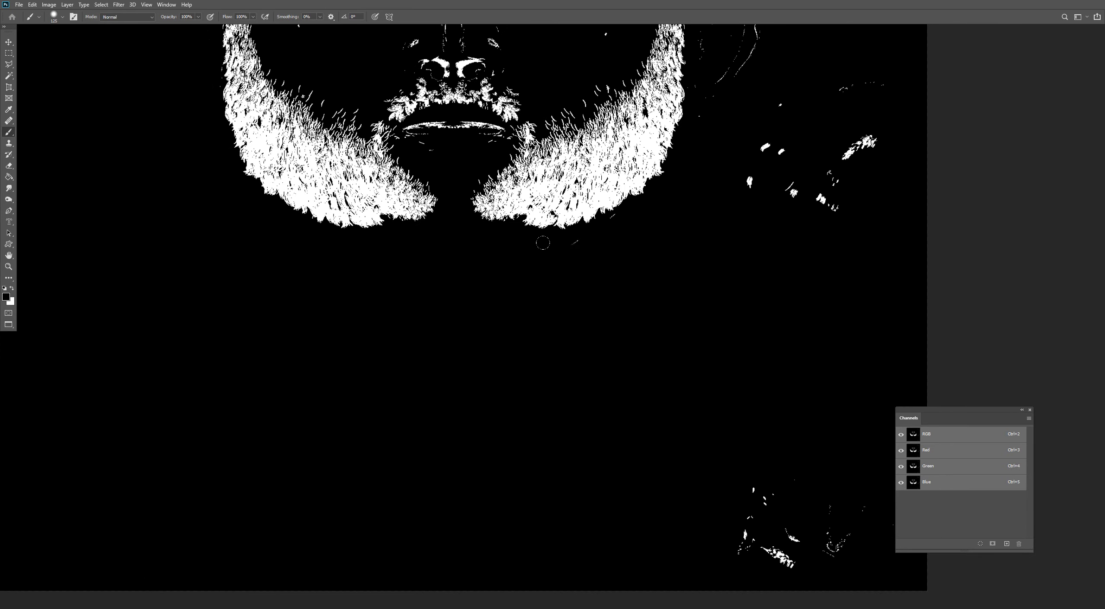
{"action": "scroll", "coordinate": [594, 370], "scroll_direction": "right", "scroll_amount": 10, "text": "ctrl"}
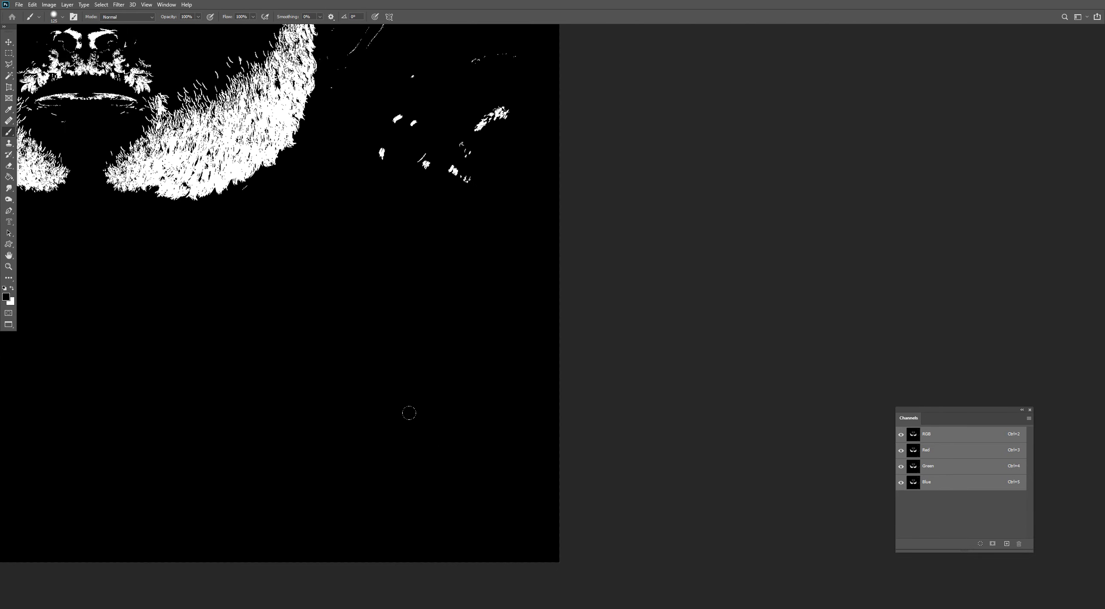
{"action": "left_click_drag", "start_coordinate": [372, 228], "coordinate": [356, 461]}
{"action": "mouse_move", "coordinate": [333, 426]}
{"action": "left_mouse_down"}
{"action": "mouse_move", "coordinate": [362, 340]}
{"action": "mouse_move", "coordinate": [445, 370]}
{"action": "mouse_move", "coordinate": [413, 399]}
{"action": "left_mouse_up"}
{"action": "left_click_drag", "start_coordinate": [334, 287], "coordinate": [341, 176]}
{"action": "left_click_drag", "start_coordinate": [414, 130], "coordinate": [429, 342]}
{"action": "left_click_drag", "start_coordinate": [529, 291], "coordinate": [480, 302]}
{"action": "left_click_drag", "start_coordinate": [424, 210], "coordinate": [493, 325]}
{"action": "left_click_drag", "start_coordinate": [498, 245], "coordinate": [398, 236]}
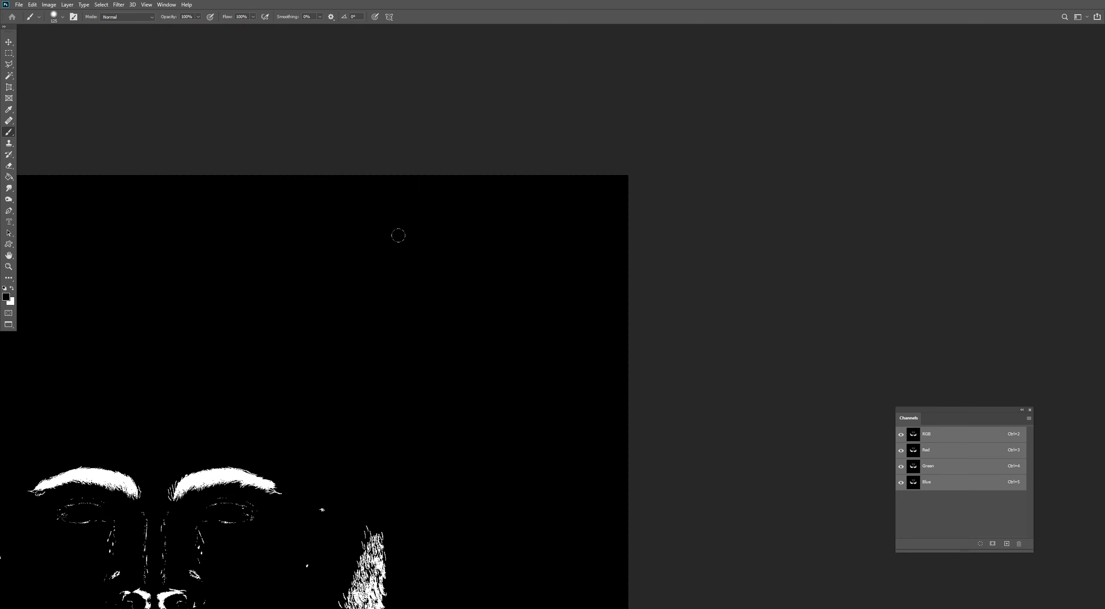
{"action": "left_click_drag", "start_coordinate": [349, 393], "coordinate": [544, 148]}
Paint black over the lip, nose, eye and cheek marks, keeping only the eyebrows, moustache and beard white.
{"action": "scroll", "coordinate": [331, 366], "scroll_direction": "up", "scroll_amount": 5, "text": "alt"}
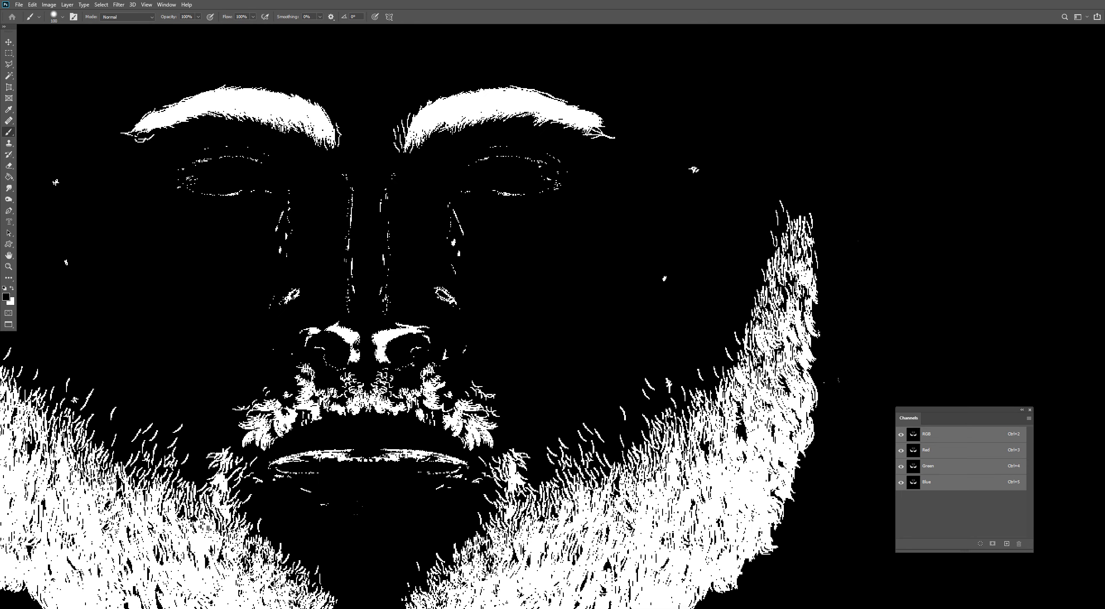
{"action": "mouse_move", "coordinate": [412, 474]}
{"action": "left_mouse_down"}
{"action": "mouse_move", "coordinate": [461, 467]}
{"action": "mouse_move", "coordinate": [335, 454]}
{"action": "mouse_move", "coordinate": [283, 474]}
{"action": "mouse_move", "coordinate": [269, 464]}
{"action": "mouse_move", "coordinate": [279, 453]}
{"action": "left_mouse_up"}
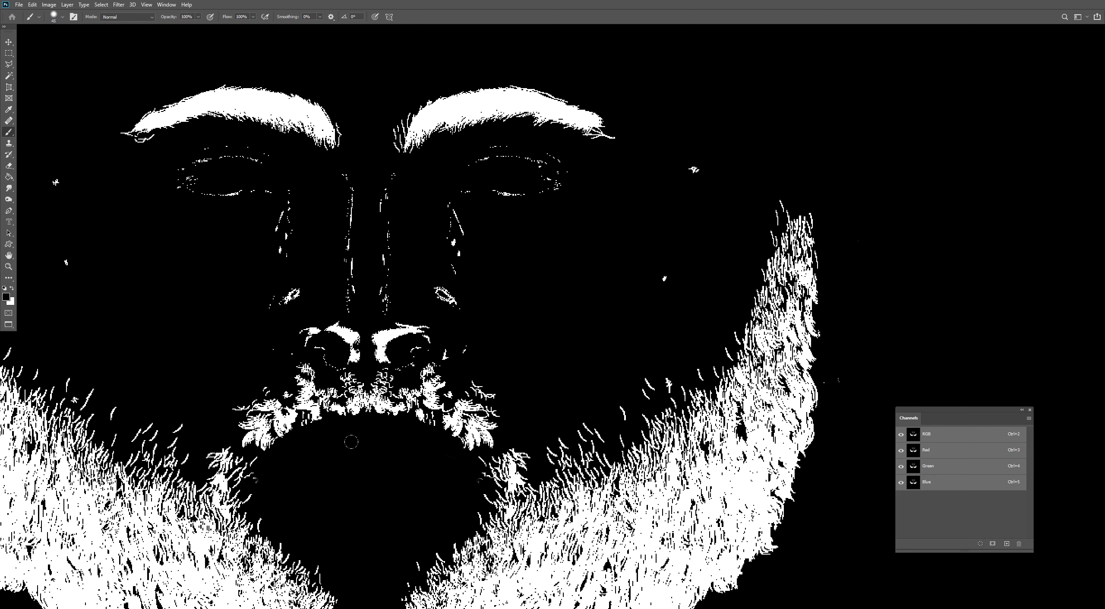
{"action": "mouse_move", "coordinate": [298, 319]}
{"action": "left_mouse_down"}
{"action": "mouse_move", "coordinate": [354, 354]}
{"action": "mouse_move", "coordinate": [408, 329]}
{"action": "mouse_move", "coordinate": [378, 336]}
{"action": "mouse_move", "coordinate": [447, 324]}
{"action": "mouse_move", "coordinate": [431, 255]}
{"action": "left_mouse_up"}
{"action": "key", "text": "]"}
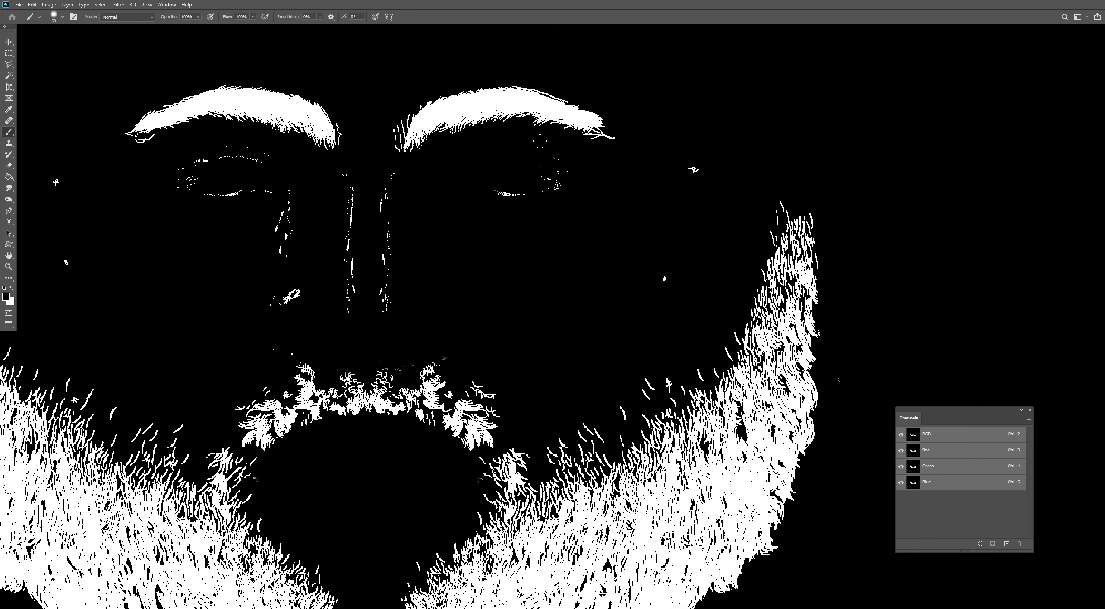
{"action": "left_click_drag", "start_coordinate": [539, 143], "coordinate": [556, 170]}
{"action": "left_click", "coordinate": [664, 279]}
{"action": "left_click", "coordinate": [694, 169]}
{"action": "mouse_move", "coordinate": [361, 178]}
{"action": "left_mouse_down"}
{"action": "mouse_move", "coordinate": [373, 289]}
{"action": "mouse_move", "coordinate": [330, 285]}
{"action": "mouse_move", "coordinate": [274, 194]}
{"action": "mouse_move", "coordinate": [201, 160]}
{"action": "mouse_move", "coordinate": [251, 176]}
{"action": "left_mouse_up"}
{"action": "left_click_drag", "start_coordinate": [72, 191], "coordinate": [227, 188]}
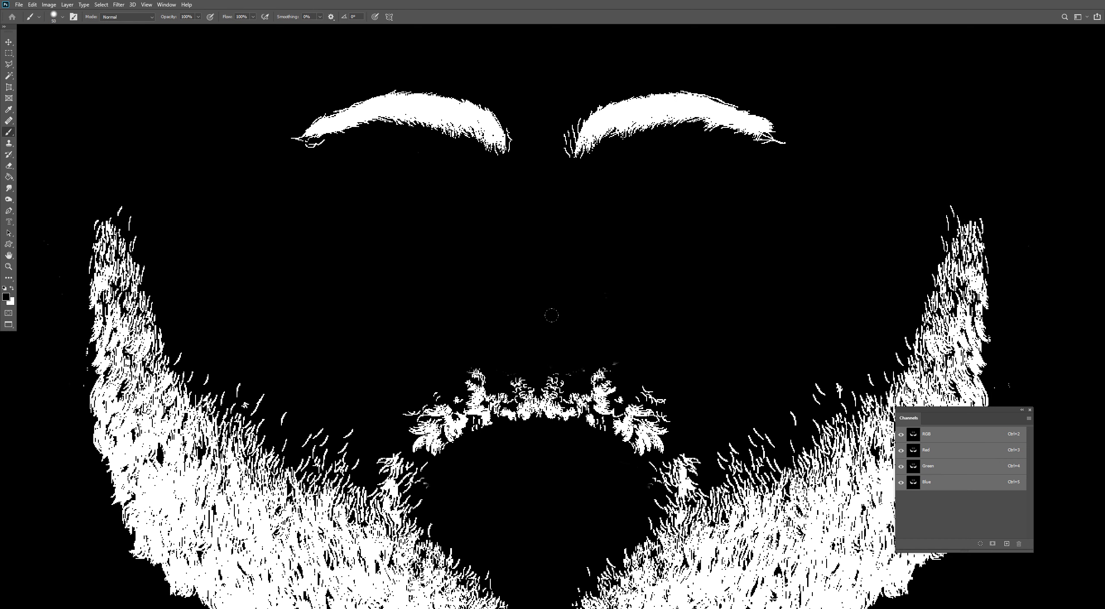
Leave full-screen mode, save test_alpha.psd, and spread the test_alpha and test_ao windows apart.
{"action": "scroll", "coordinate": [528, 307], "scroll_direction": "down", "scroll_amount": 3, "text": "alt"}
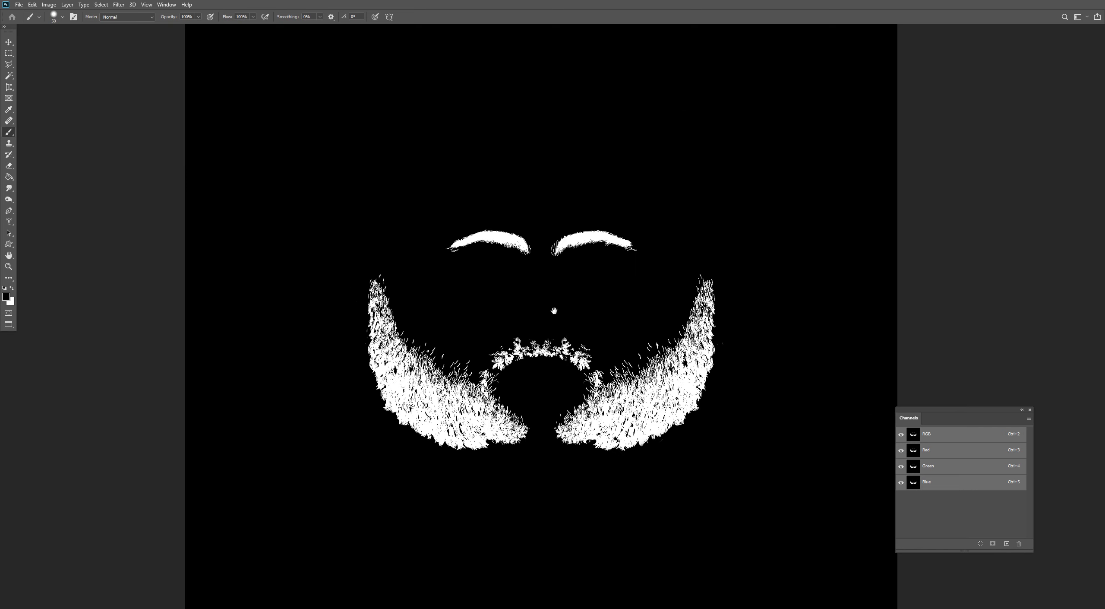
{"action": "key", "text": "f"}
{"action": "key", "text": "f"}
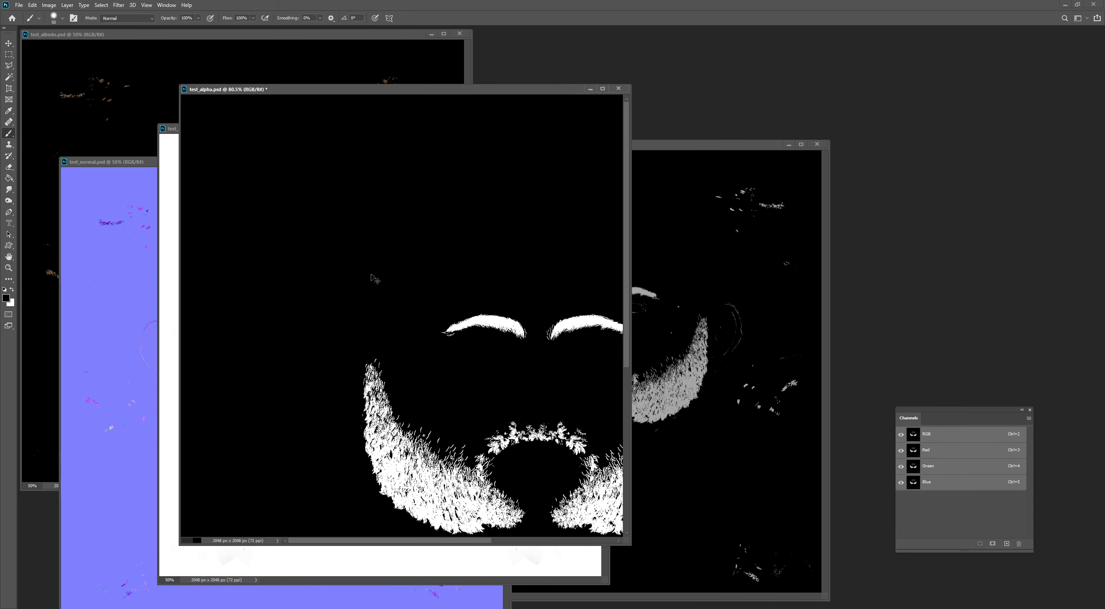
{"action": "left_click_drag", "start_coordinate": [424, 89], "coordinate": [840, 55]}
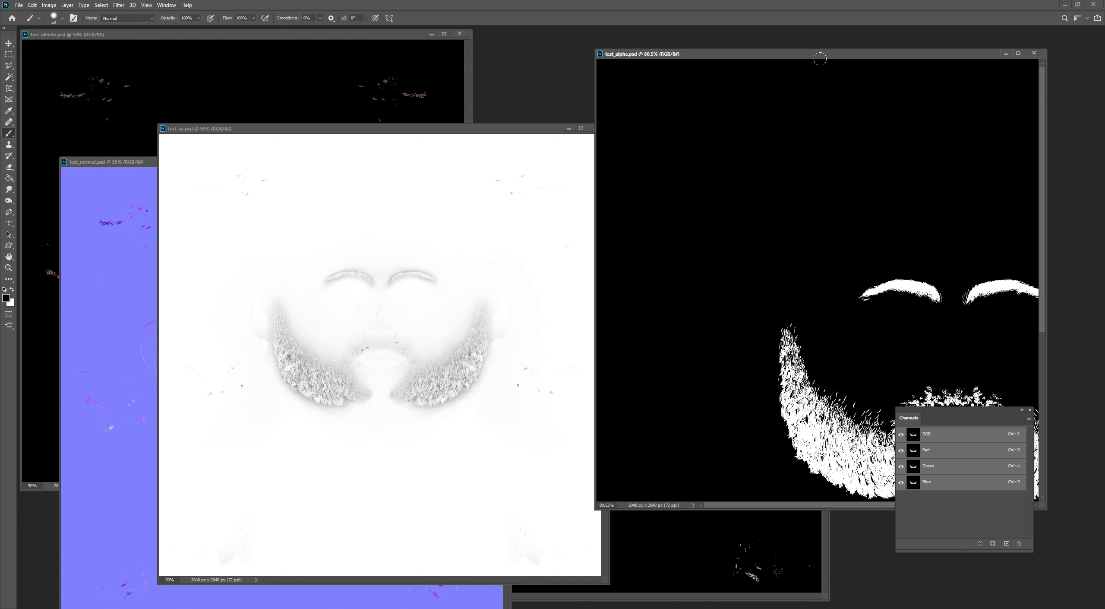
{"action": "left_click_drag", "start_coordinate": [501, 124], "coordinate": [423, 139]}
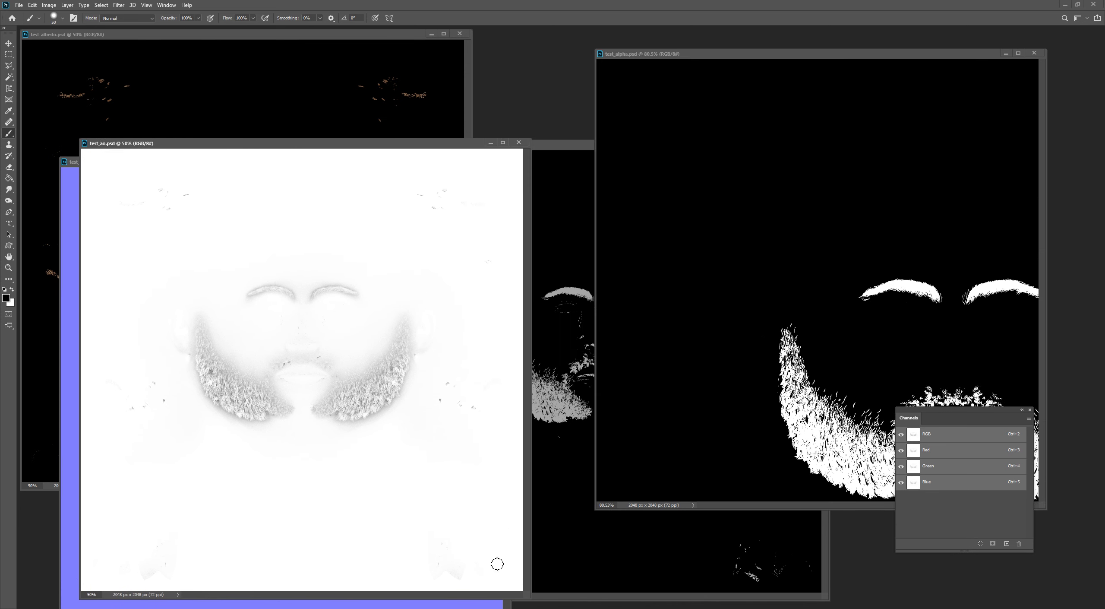
Switch to Total Commander and go from the textures\test\test folder to the character's test.fbm folder.
{"action": "key", "text": "alt+Tab"}
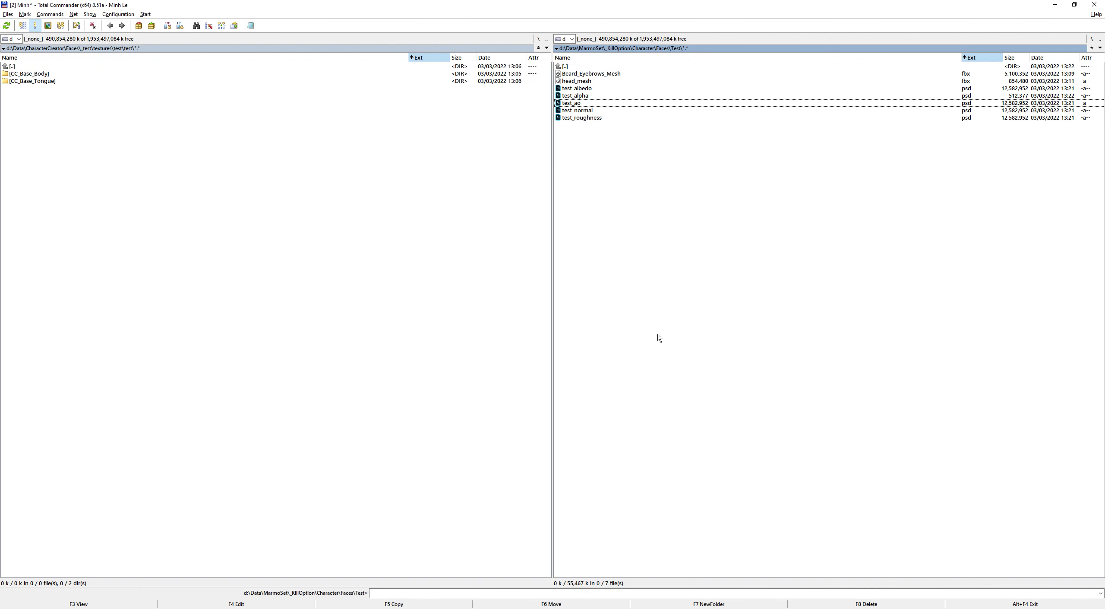
{"action": "key", "text": "Tab"}
{"action": "key", "text": "Home"}
{"action": "key", "text": "Return"}
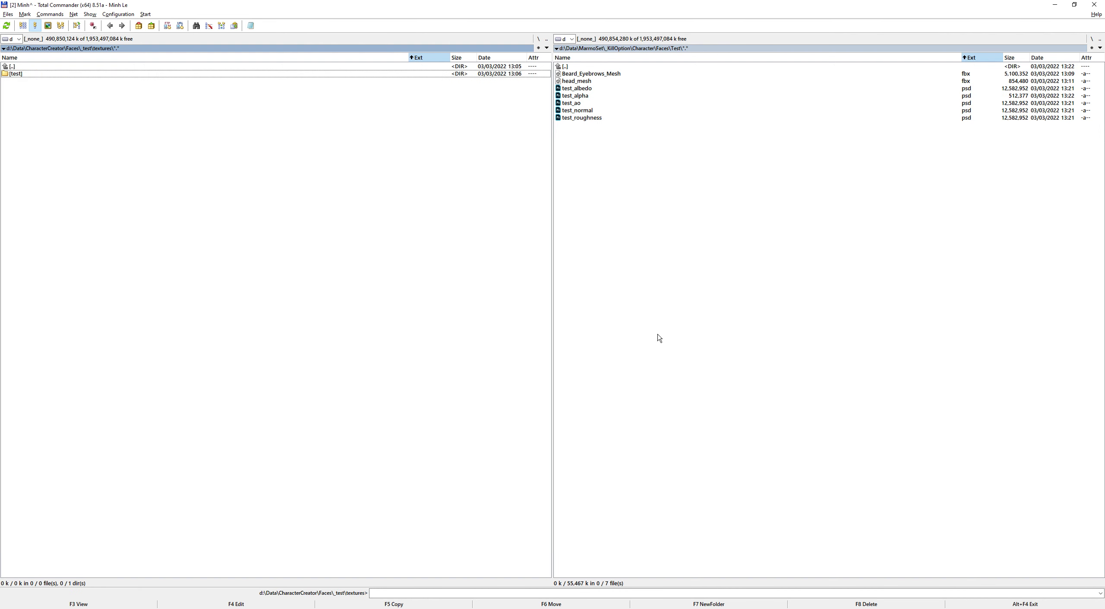
{"action": "key", "text": "Up"}
{"action": "key", "text": "Return"}
{"action": "key", "text": "Up"}
{"action": "key", "text": "Return"}
Open Std_Skin_Head_Diffuse.tga from the test.fbm folder in Photoshop.
{"action": "key", "text": "Down"}
{"action": "key", "text": "Down"}
{"action": "key", "text": "Down"}
{"action": "key", "text": "Down"}
{"action": "key", "text": "Down"}
{"action": "key", "text": "Down"}
{"action": "key", "text": "Down"}
{"action": "key", "text": "Down"}
{"action": "key", "text": "Down"}
{"action": "key", "text": "Down"}
{"action": "key", "text": "Down"}
{"action": "key", "text": "Down"}
{"action": "key", "text": "Down"}
{"action": "key", "text": "Down"}
{"action": "key", "text": "Down"}
{"action": "key", "text": "Down"}
{"action": "key", "text": "Down"}
{"action": "key", "text": "Down"}
{"action": "key", "text": "Down"}
{"action": "key", "text": "Down"}
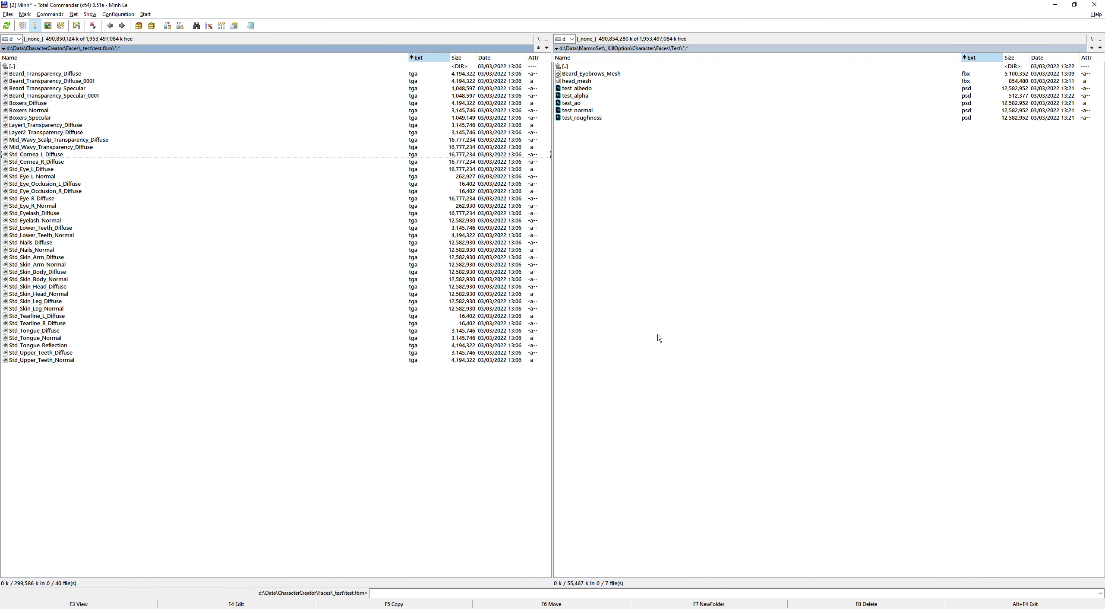
{"action": "key", "text": "Down"}
{"action": "key", "text": "Down"}
{"action": "key", "text": "Down"}
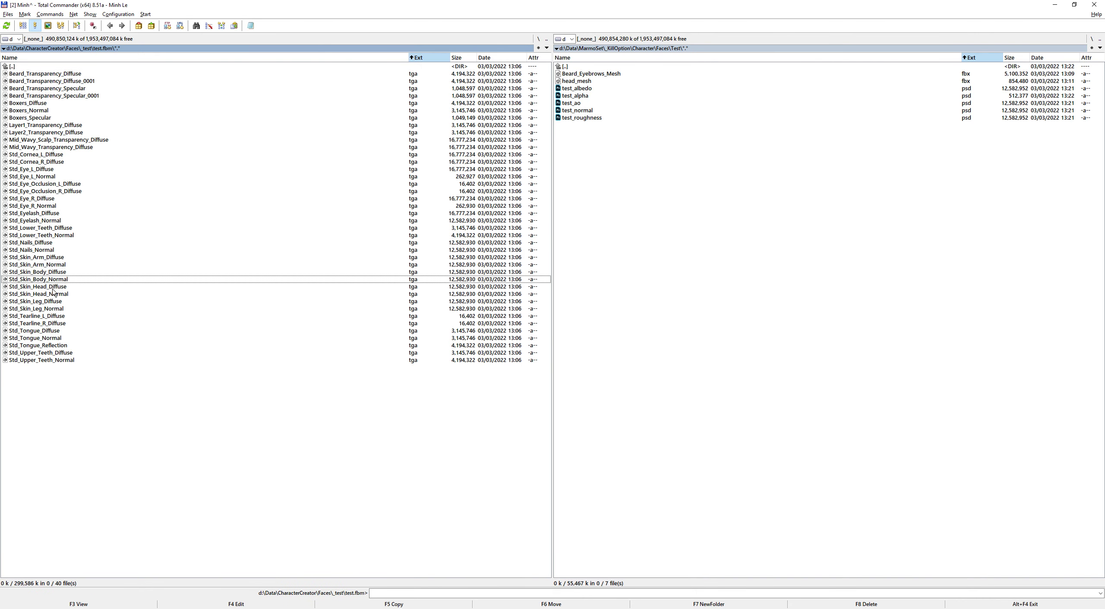
{"action": "key", "text": "Return"}
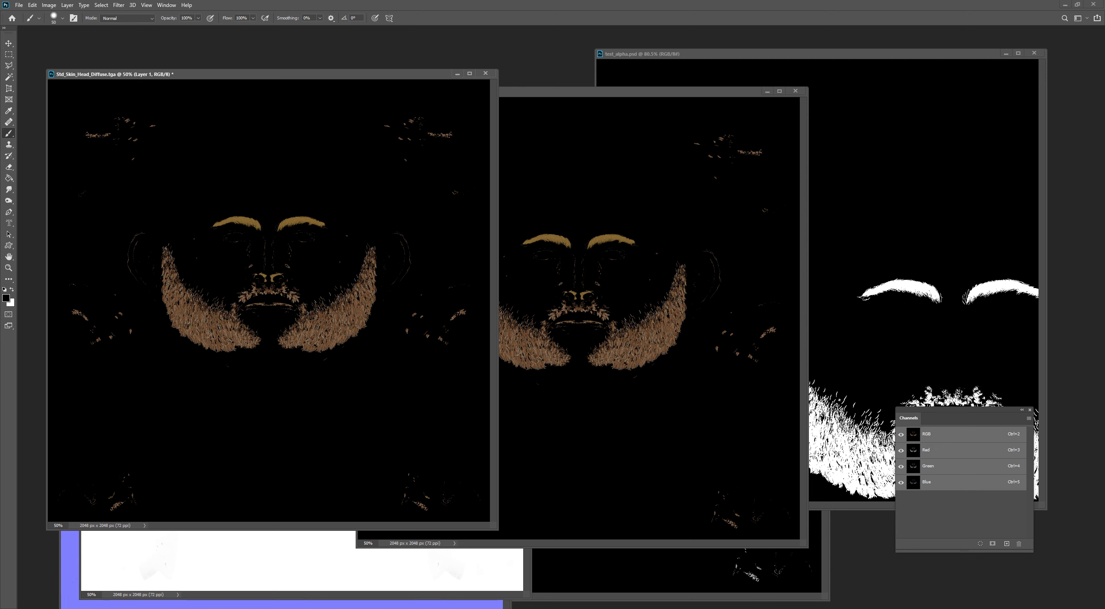
Arrange the Layers and Channels panels clear of the Std_Skin_Head_Diffuse document and shift its window up slightly.
{"action": "left_click_drag", "start_coordinate": [910, 159], "coordinate": [971, 35]}
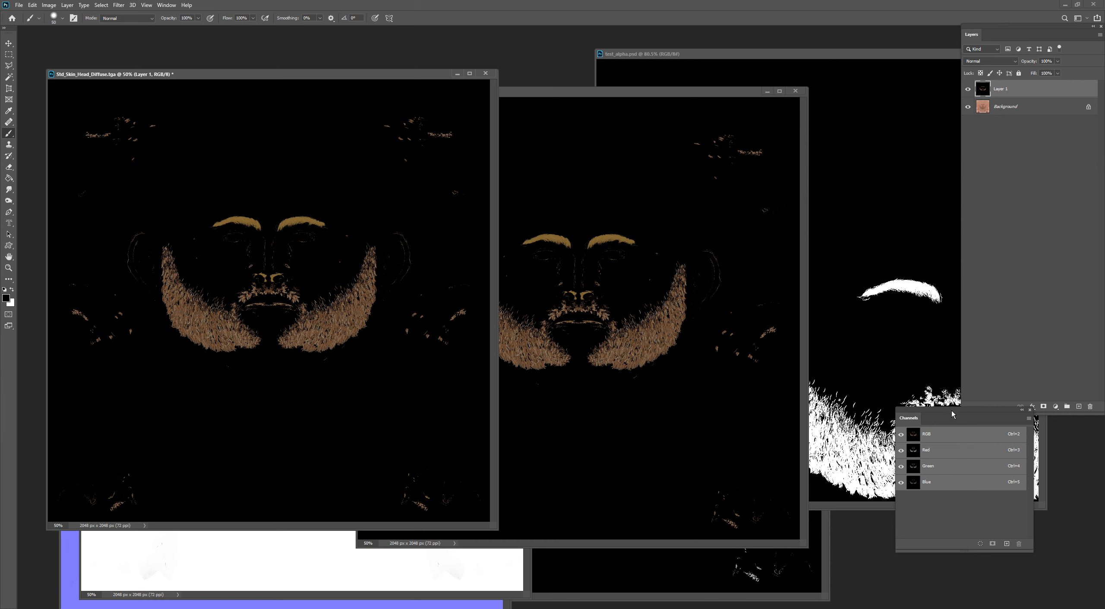
{"action": "left_click_drag", "start_coordinate": [1028, 437], "coordinate": [1088, 445]}
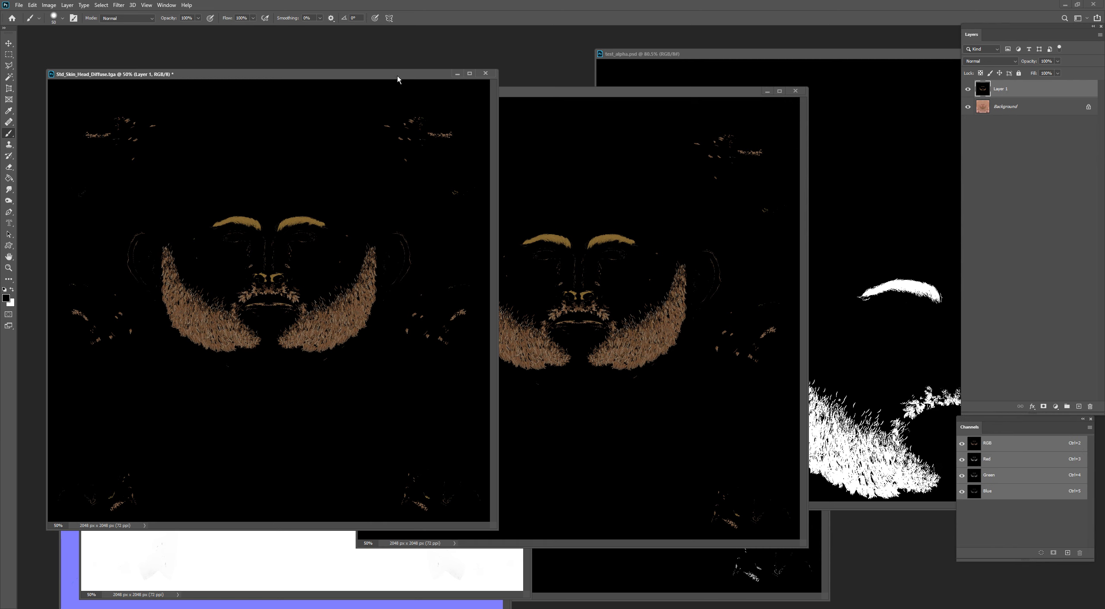
{"action": "left_click_drag", "start_coordinate": [397, 75], "coordinate": [387, 60]}
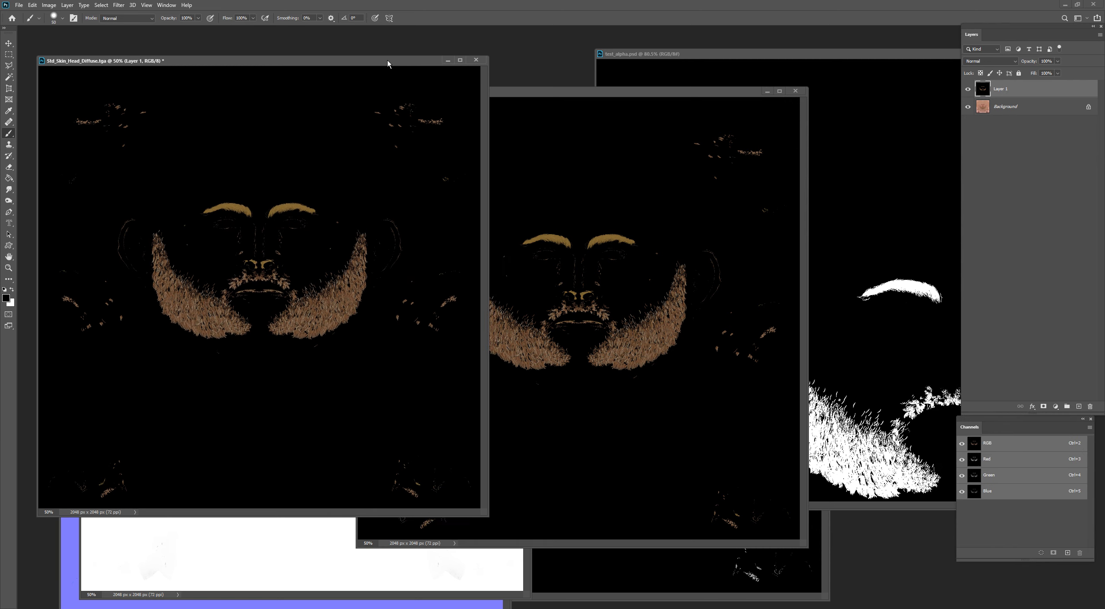
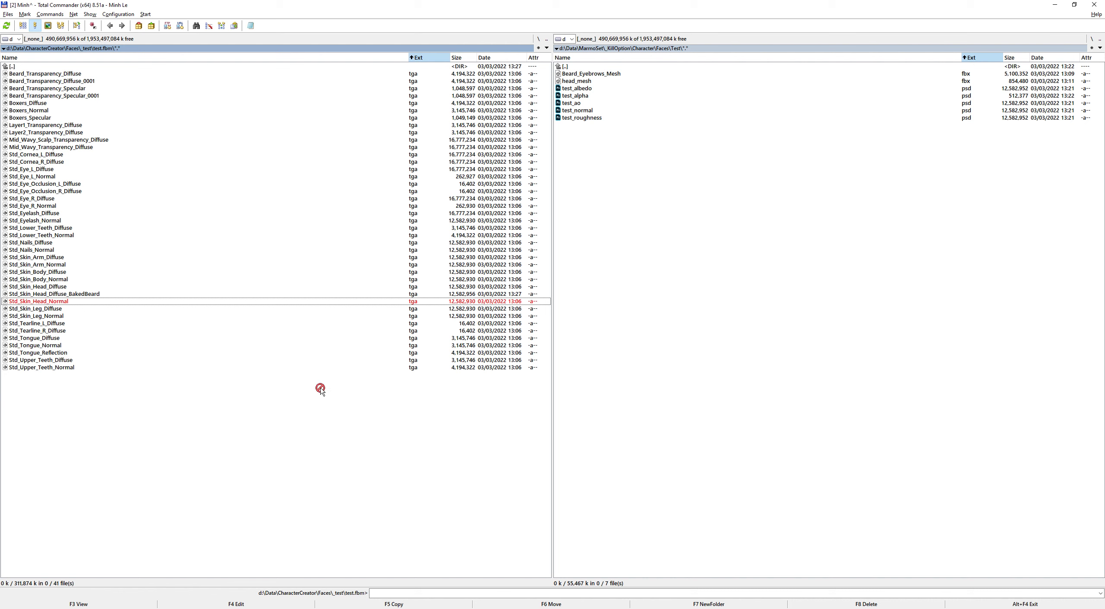
Open Std_Skin_Head_Normal.tga from Total Commander in Photoshop and cascade all document windows.
{"action": "key", "text": "Return"}
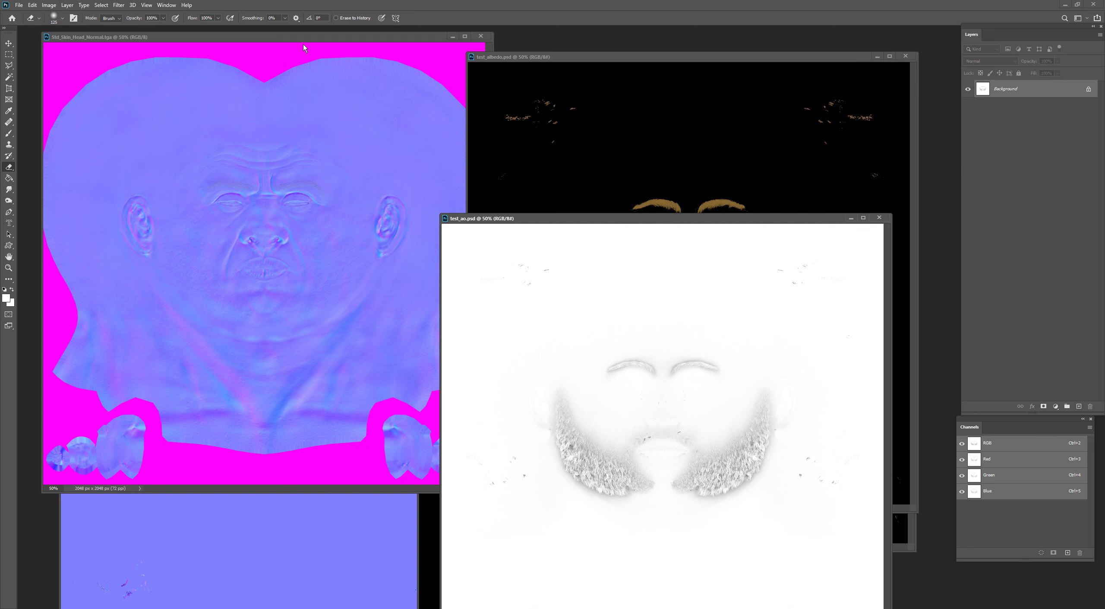
{"action": "left_click", "coordinate": [166, 4]}
{"action": "mouse_move", "coordinate": [167, 16]}
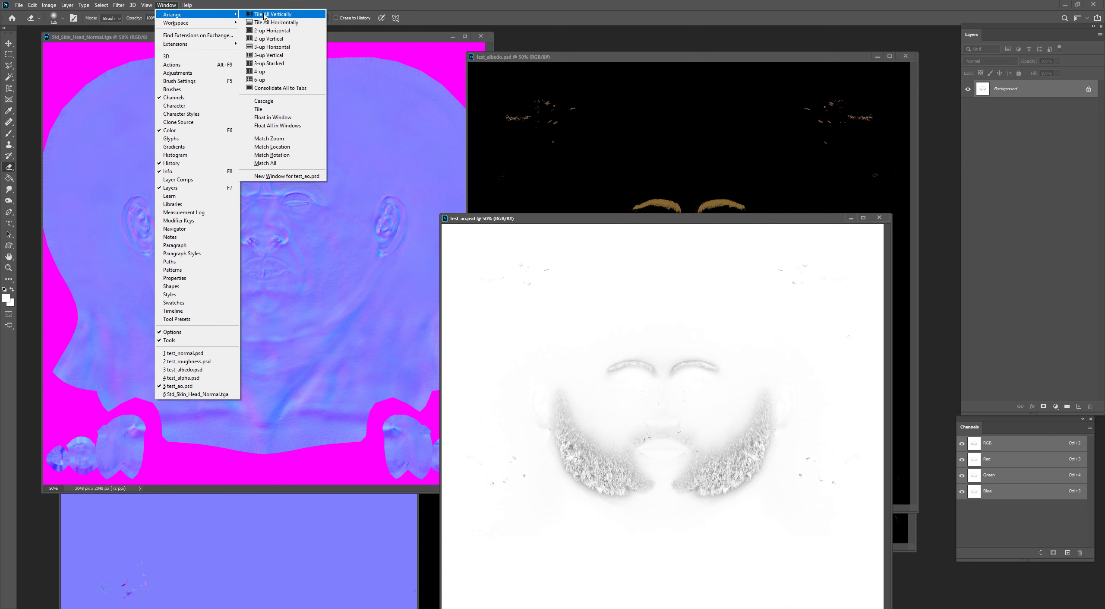
{"action": "left_click", "coordinate": [276, 101]}
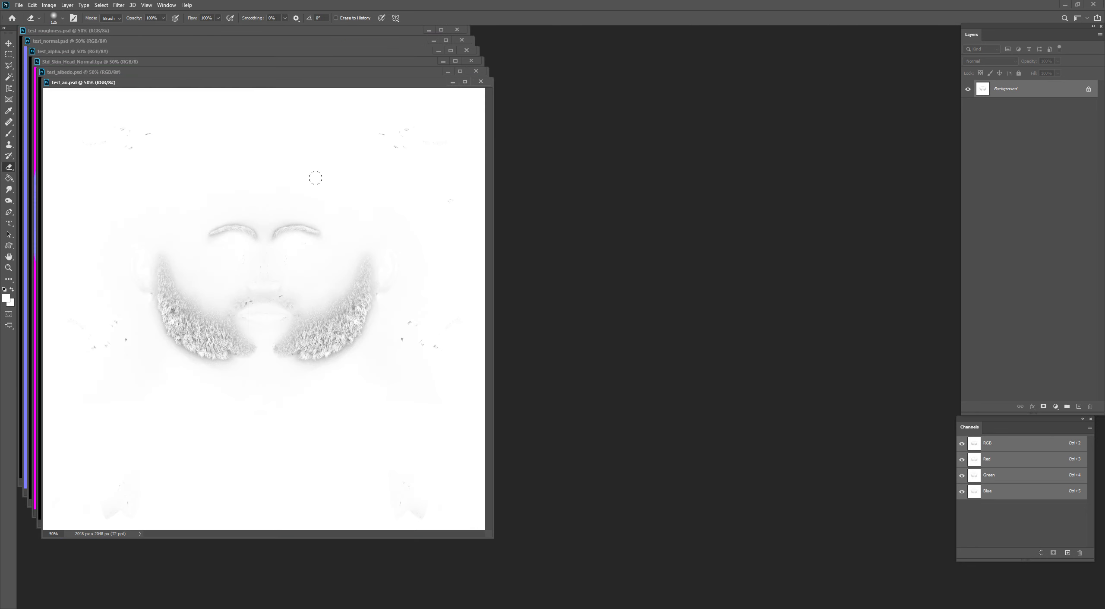
{"action": "key", "text": "alt+Tab"}
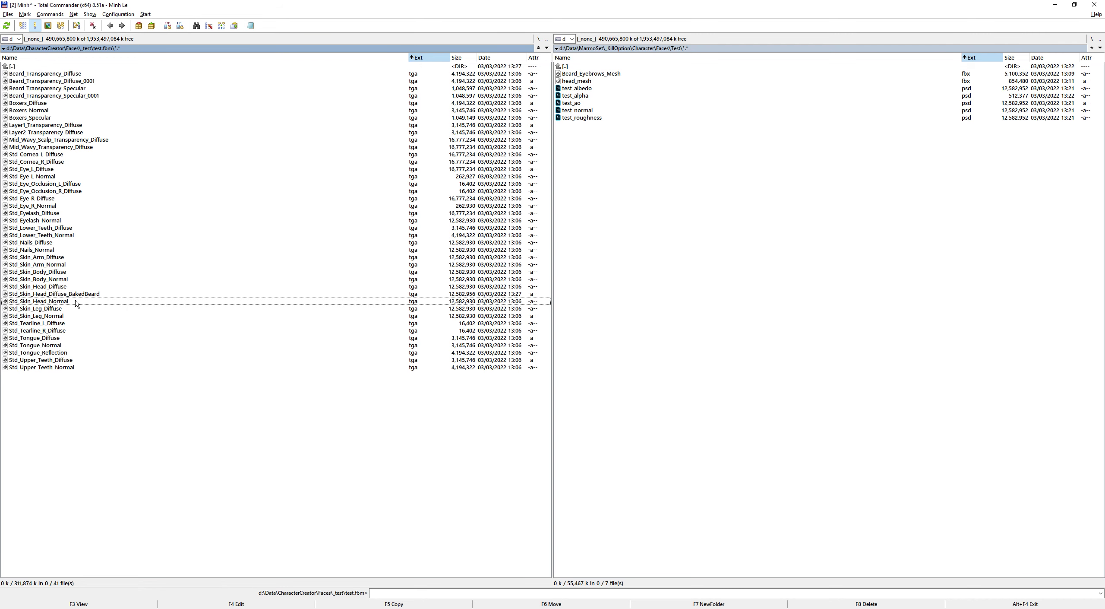
{"action": "key", "text": "alt+Tab"}
Place the Std_Skin_Head_Normal and test_normal windows side by side in front of the other textures.
{"action": "left_click", "coordinate": [237, 63]}
{"action": "left_click_drag", "start_coordinate": [238, 63], "coordinate": [623, 120]}
{"action": "left_click_drag", "start_coordinate": [69, 41], "coordinate": [89, 111]}
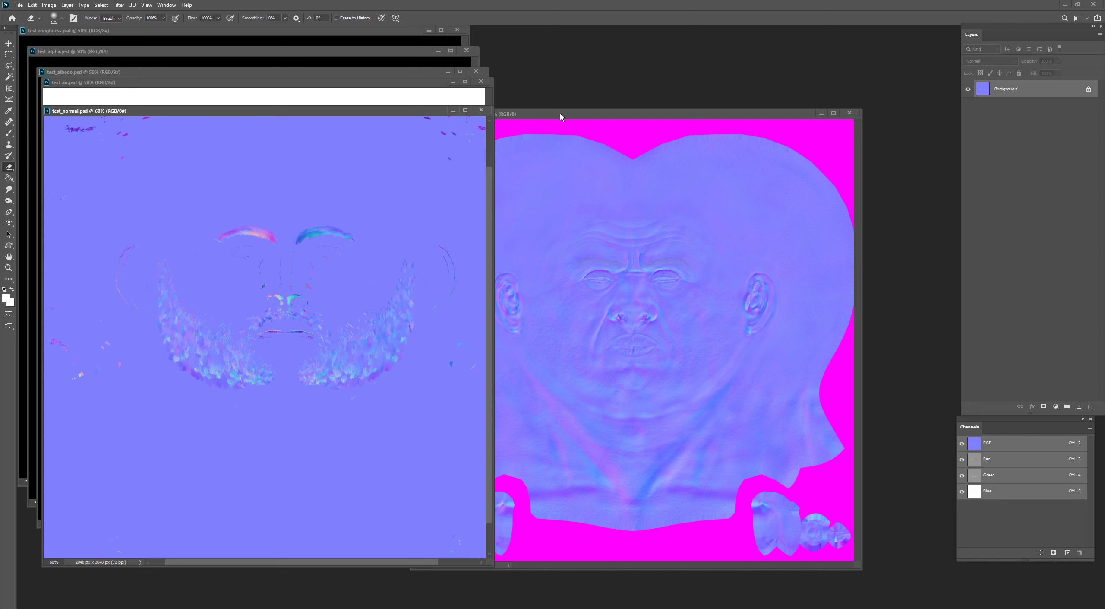
{"action": "left_click_drag", "start_coordinate": [559, 113], "coordinate": [556, 73]}
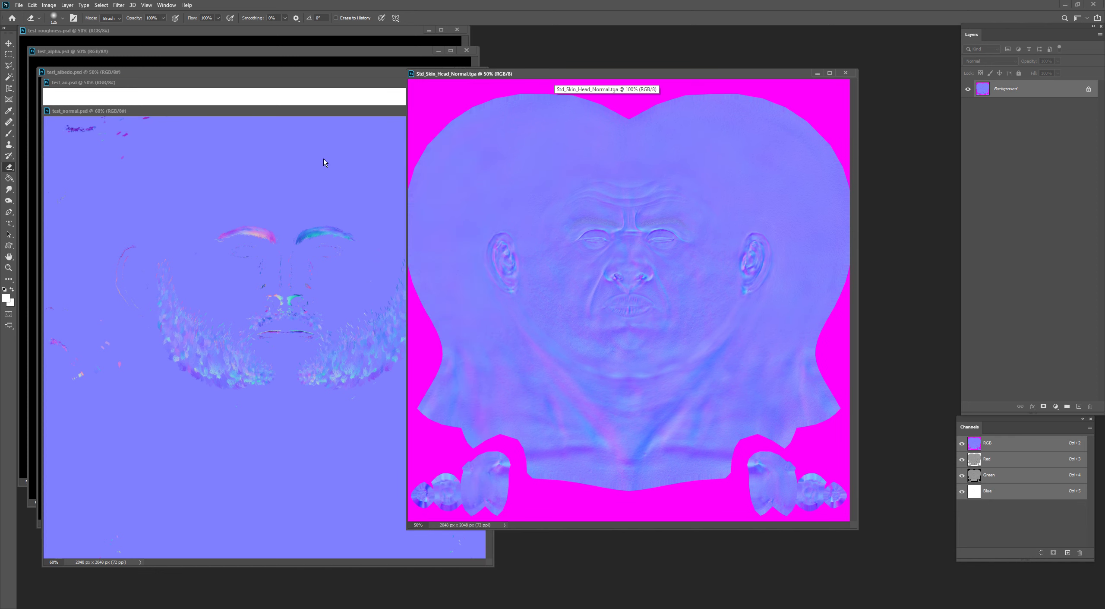
{"action": "left_click_drag", "start_coordinate": [242, 110], "coordinate": [235, 125]}
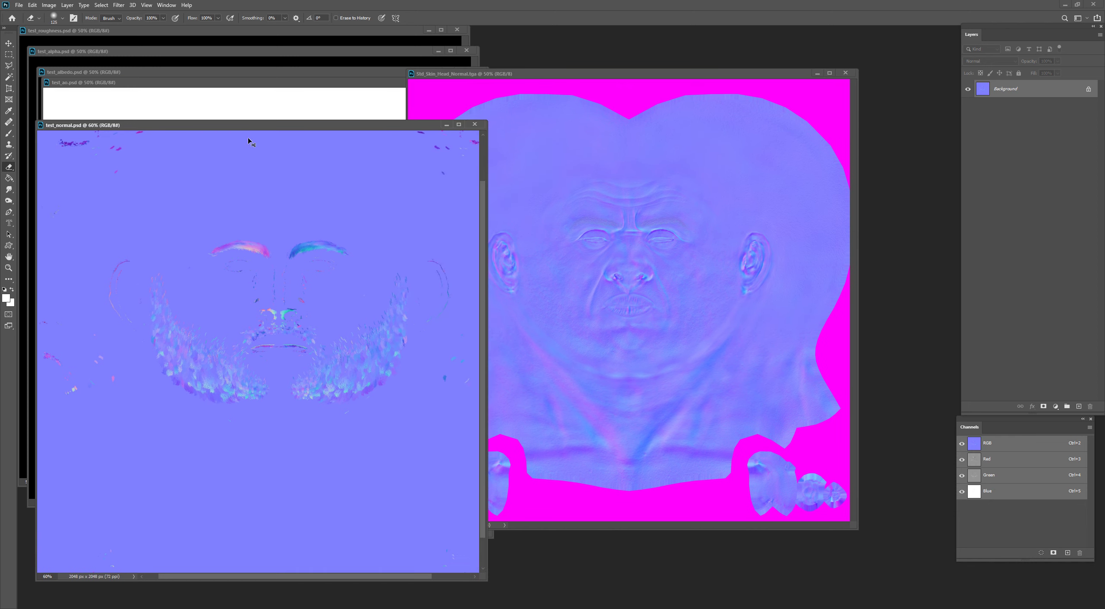
Close test_normal.psd and paste its copied normal map as a new layer into Std_Skin_Head_Normal.
{"action": "scroll", "coordinate": [250, 140], "scroll_direction": "down", "scroll_amount": 4}
{"action": "key", "text": "ctrl+w"}
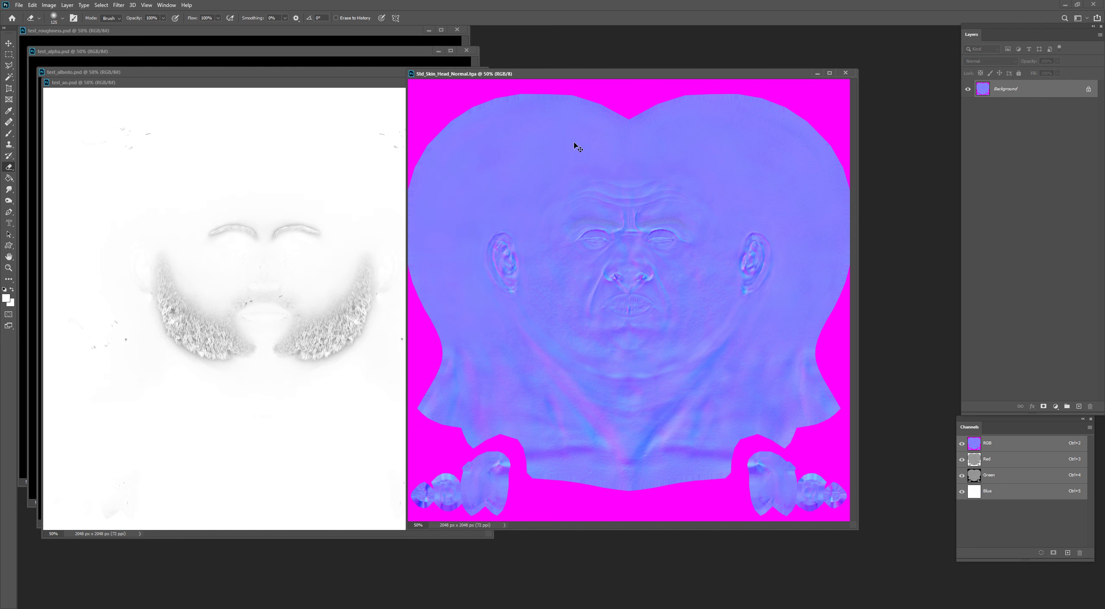
{"action": "key", "text": "ctrl+v"}
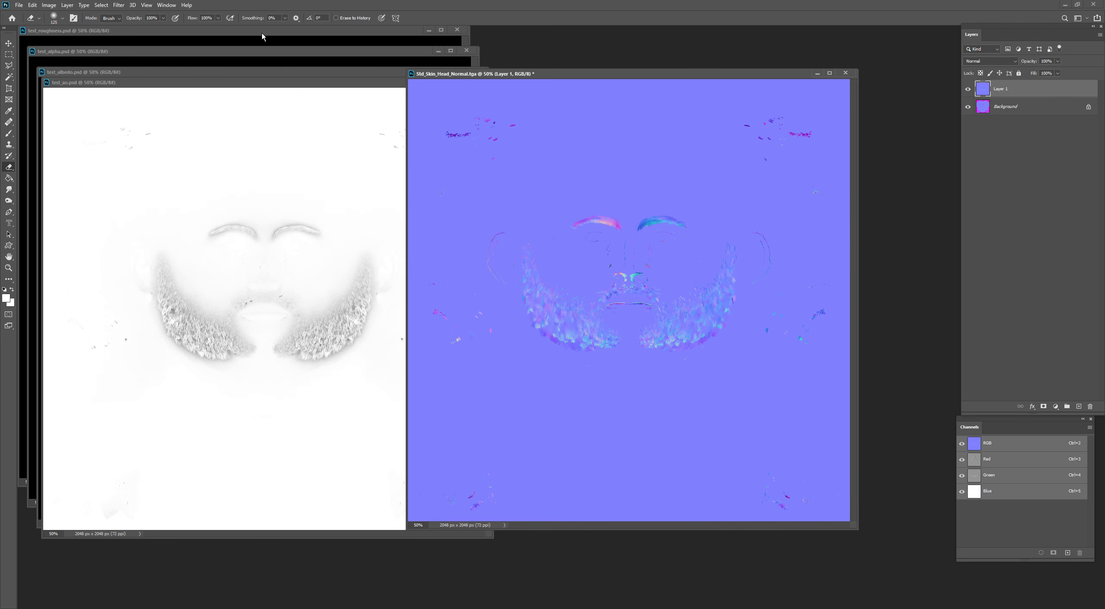
Move the test_roughness window out of the way and bring the cleaned test_alpha window to the front.
{"action": "left_click_drag", "start_coordinate": [262, 32], "coordinate": [267, 133]}
{"action": "left_click_drag", "start_coordinate": [230, 49], "coordinate": [224, 35]}
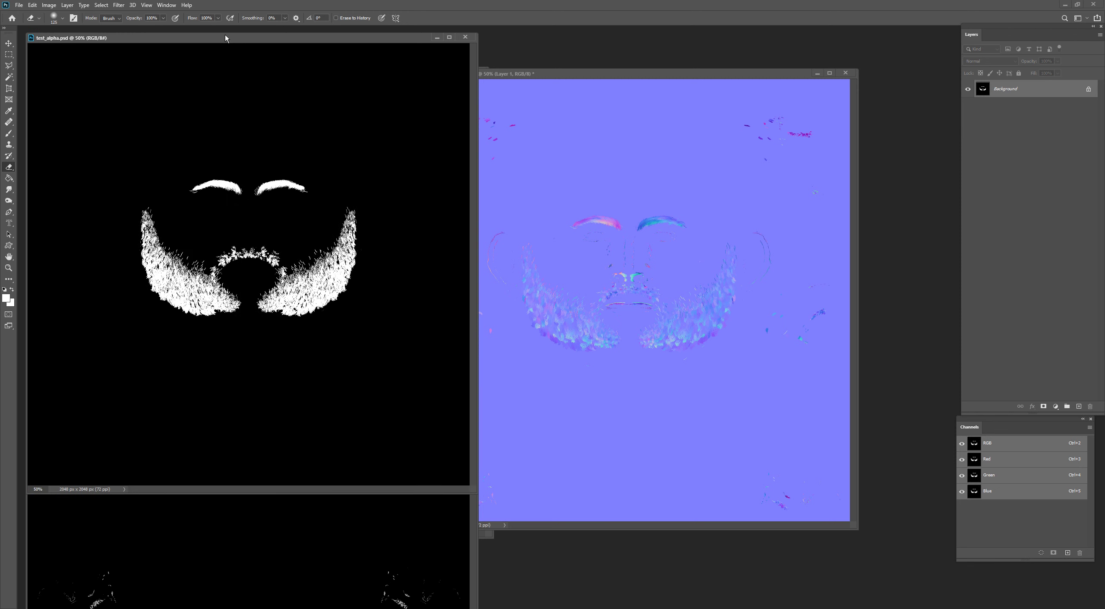
Use the copied test_alpha as a Quick Mask in Std_Skin_Head_Normal to delete everything outside the beard and eyebrows from Layer 1.
{"action": "left_click", "coordinate": [542, 73]}
{"action": "key", "text": "q"}
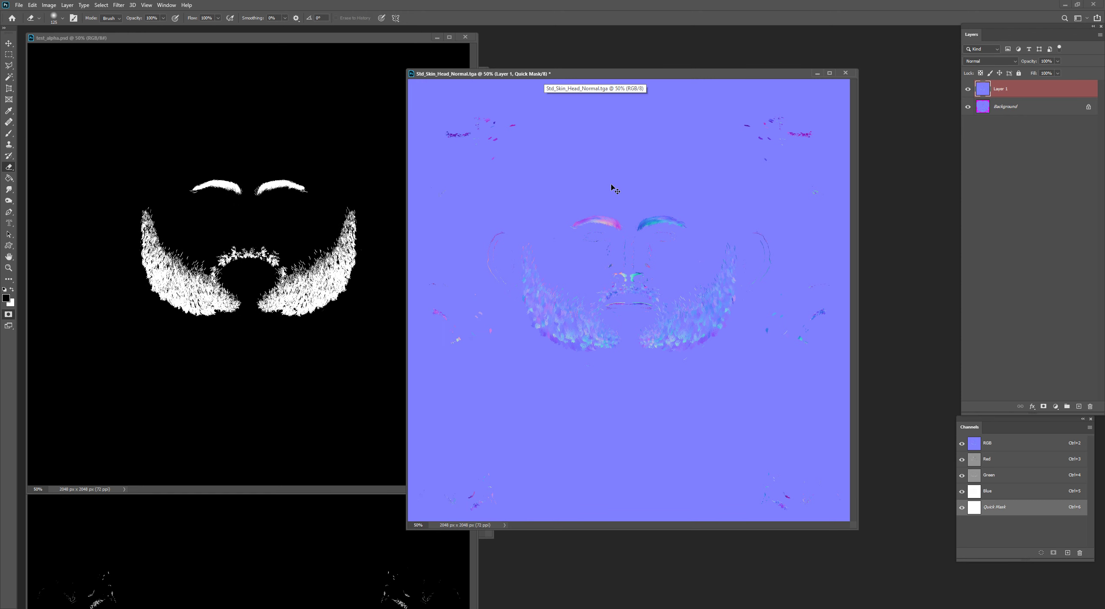
{"action": "key", "text": "ctrl+v"}
{"action": "key", "text": "ctrl+i"}
{"action": "key", "text": "q"}
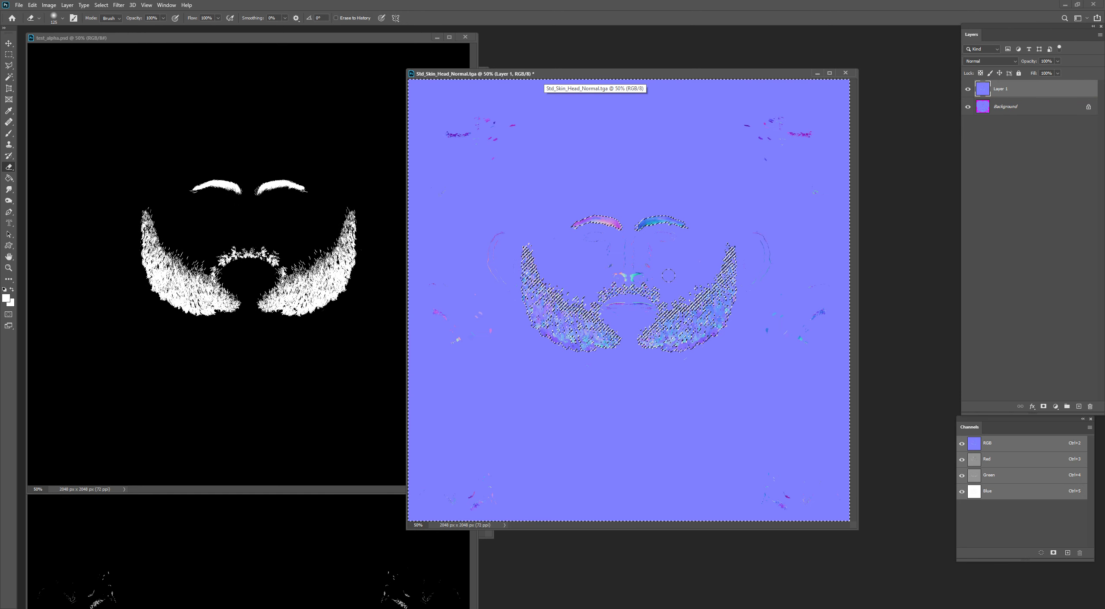
{"action": "key", "text": "Delete"}
{"action": "key", "text": "ctrl+d"}
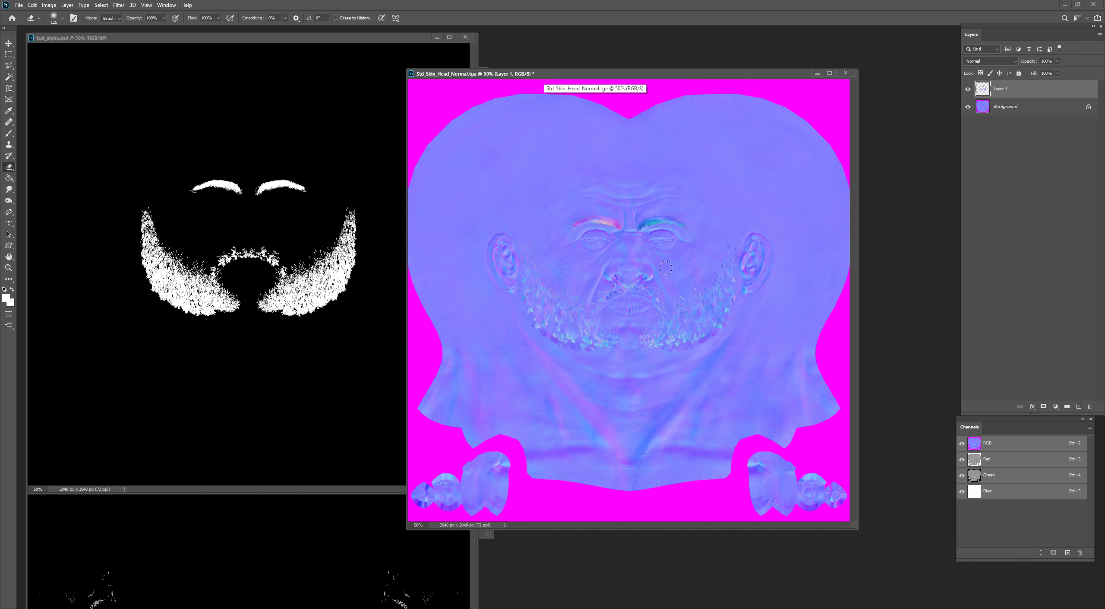
Erase both eyebrows from the pasted normal map layer with the Eraser.
{"action": "scroll", "coordinate": [665, 268], "scroll_direction": "up", "scroll_amount": 5, "text": "alt"}
{"action": "scroll", "coordinate": [627, 238], "scroll_direction": "down", "scroll_amount": 2, "text": "alt"}
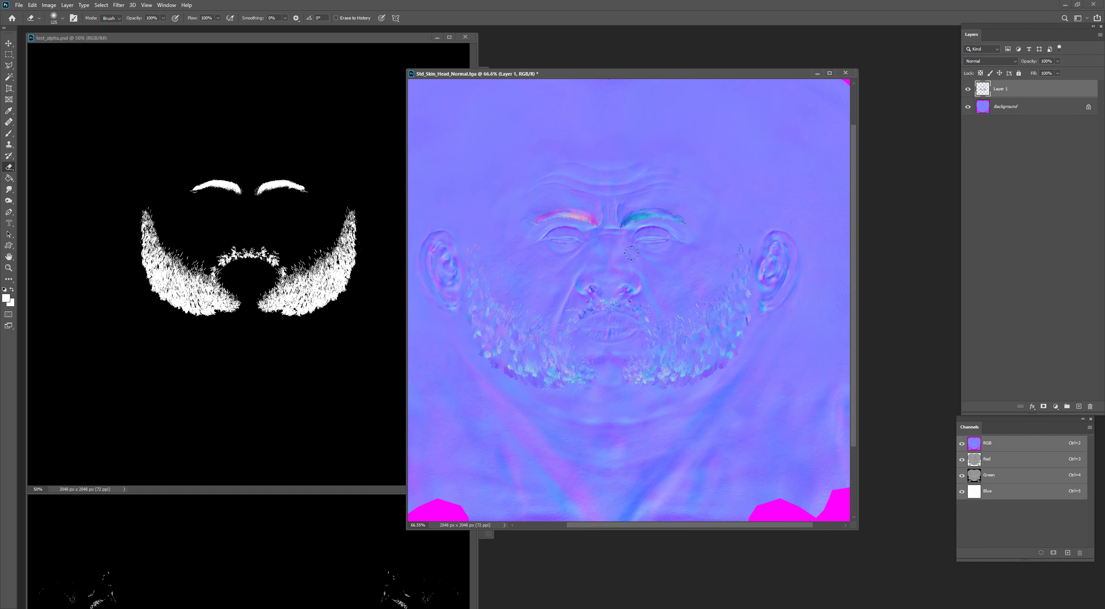
{"action": "scroll", "coordinate": [639, 242], "scroll_direction": "up", "scroll_amount": 5, "text": "alt"}
{"action": "scroll", "coordinate": [611, 229], "scroll_direction": "down", "scroll_amount": 3, "text": "alt"}
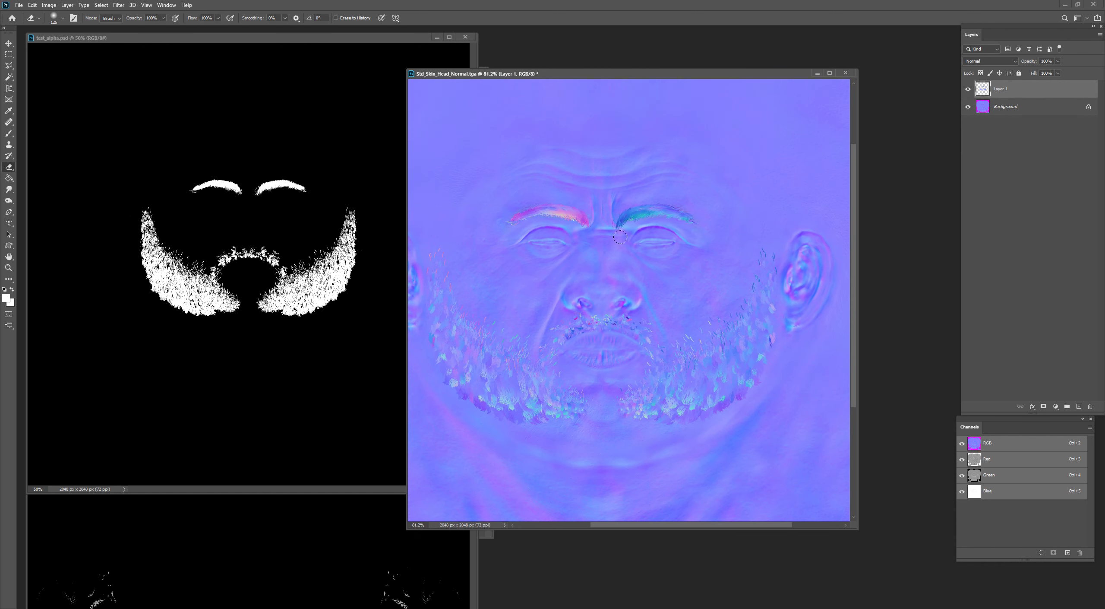
{"action": "scroll", "coordinate": [627, 228], "scroll_direction": "up", "scroll_amount": 3, "text": "alt"}
{"action": "scroll", "coordinate": [624, 242], "scroll_direction": "down", "scroll_amount": 4, "text": "alt"}
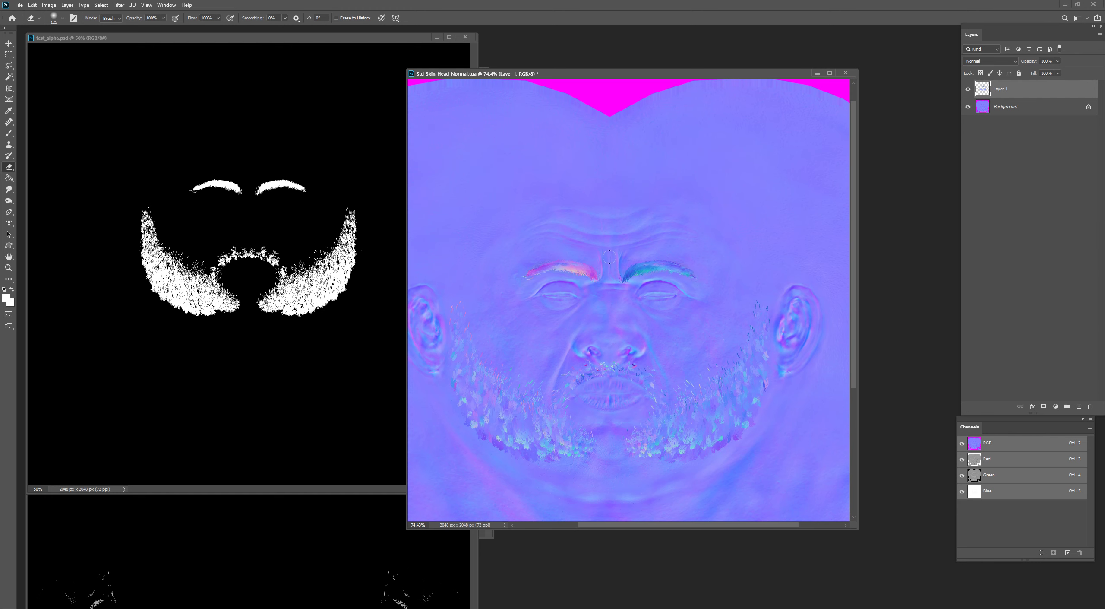
{"action": "scroll", "coordinate": [620, 258], "scroll_direction": "up", "scroll_amount": 3, "text": "alt"}
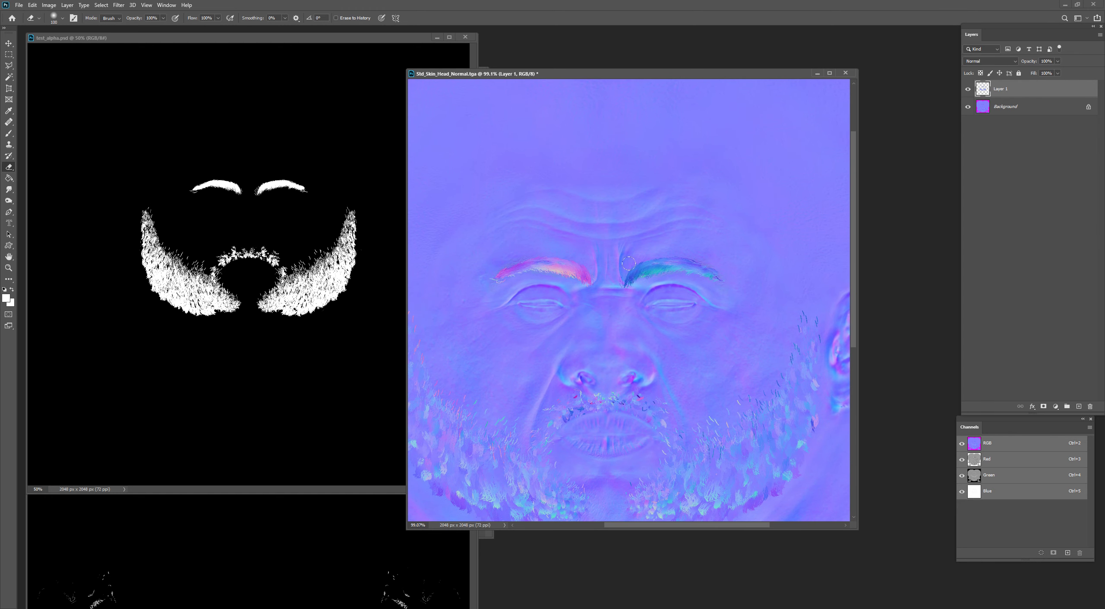
{"action": "left_click_drag", "start_coordinate": [625, 272], "coordinate": [707, 264]}
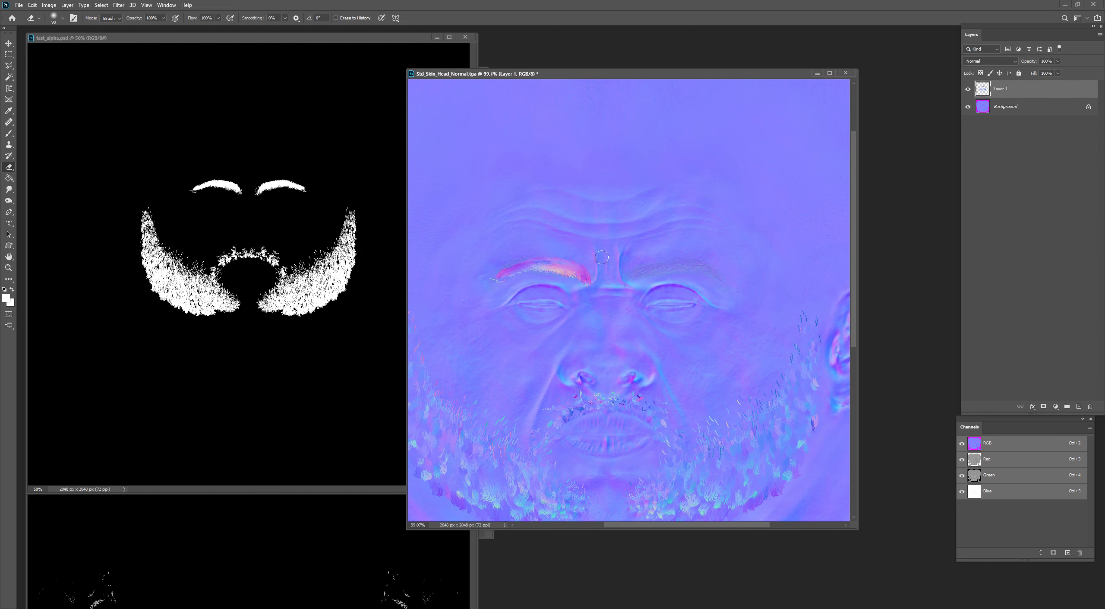
{"action": "left_click_drag", "start_coordinate": [602, 257], "coordinate": [493, 268]}
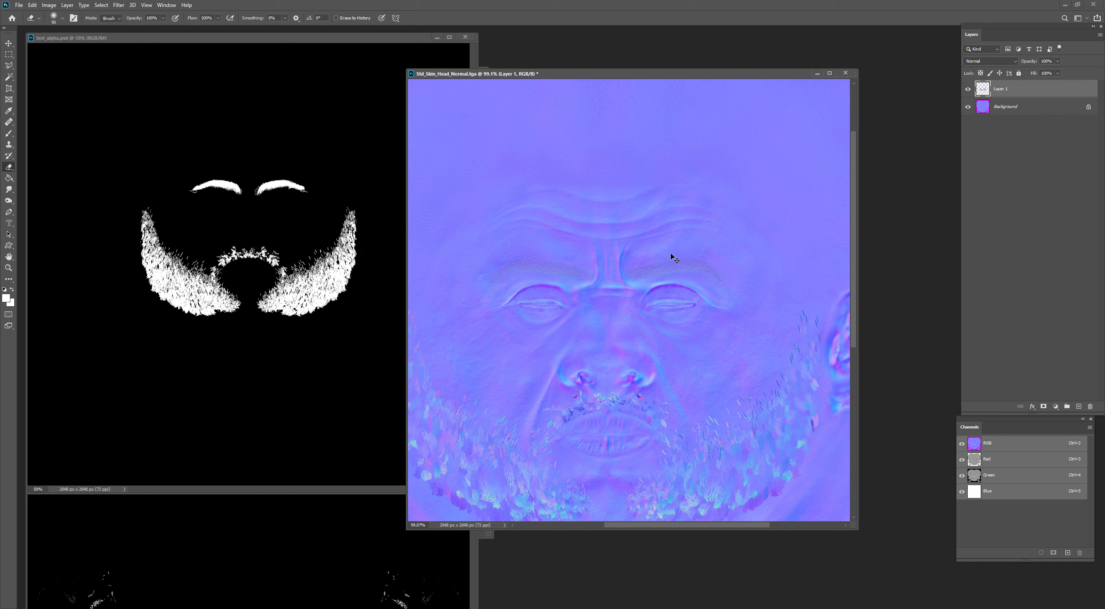
Fade the last eraser stroke to a low opacity so the eyebrow normal detail is only slightly reduced.
{"action": "key", "text": "ctrl+shift+f"}
{"action": "left_click_drag", "start_coordinate": [810, 318], "coordinate": [766, 318]}
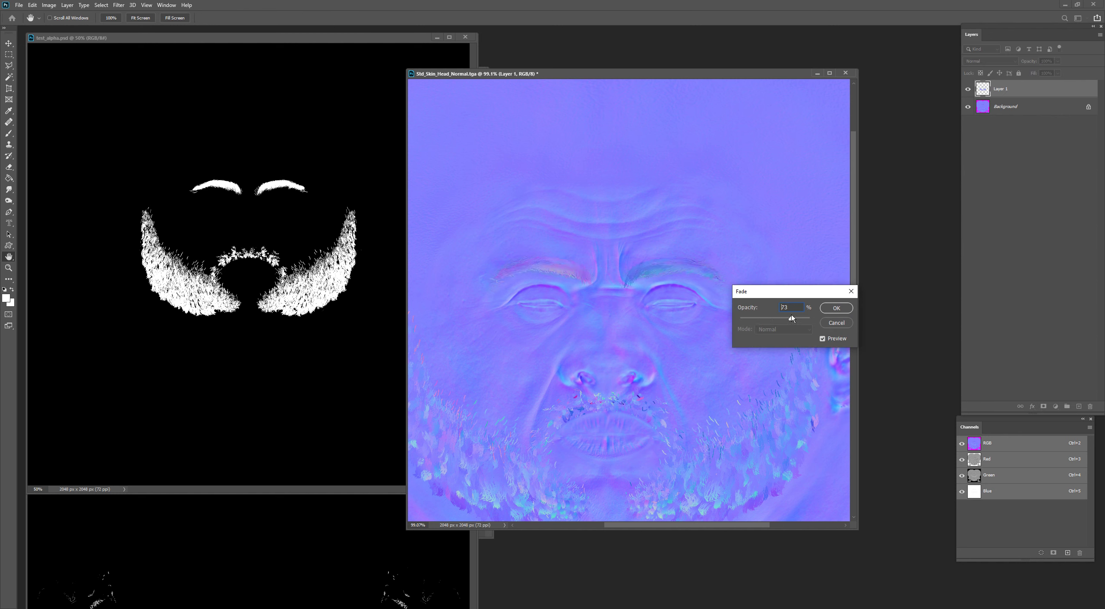
{"action": "left_click_drag", "start_coordinate": [791, 317], "coordinate": [811, 317]}
{"action": "left_click_drag", "start_coordinate": [744, 317], "coordinate": [747, 318]}
{"action": "key", "text": "Return"}
{"action": "key", "text": "e"}
Flatten the Std_Skin_Head_Normal texture into a single background and close the file.
{"action": "scroll", "coordinate": [652, 262], "scroll_direction": "down", "scroll_amount": 3, "text": "alt"}
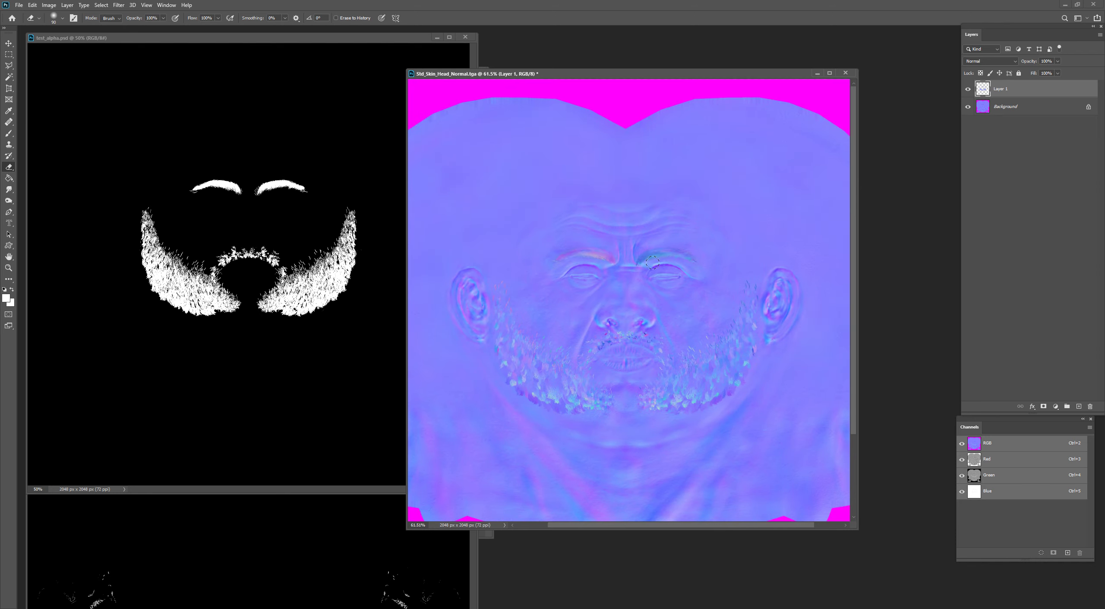
{"action": "scroll", "coordinate": [649, 263], "scroll_direction": "down", "scroll_amount": 1, "text": "alt"}
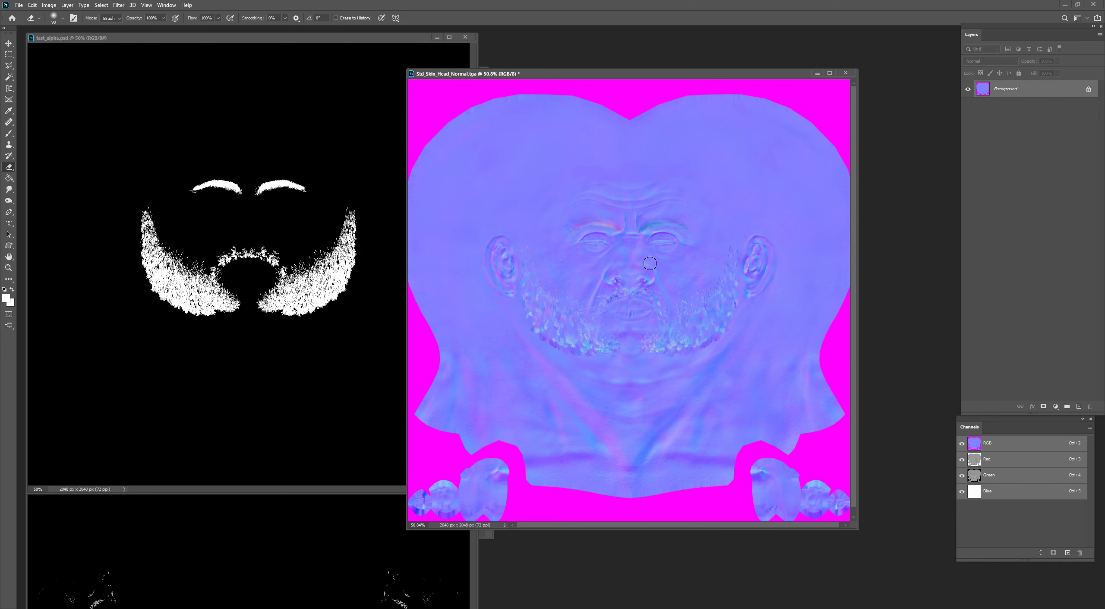
{"action": "key", "text": "ctrl+w"}
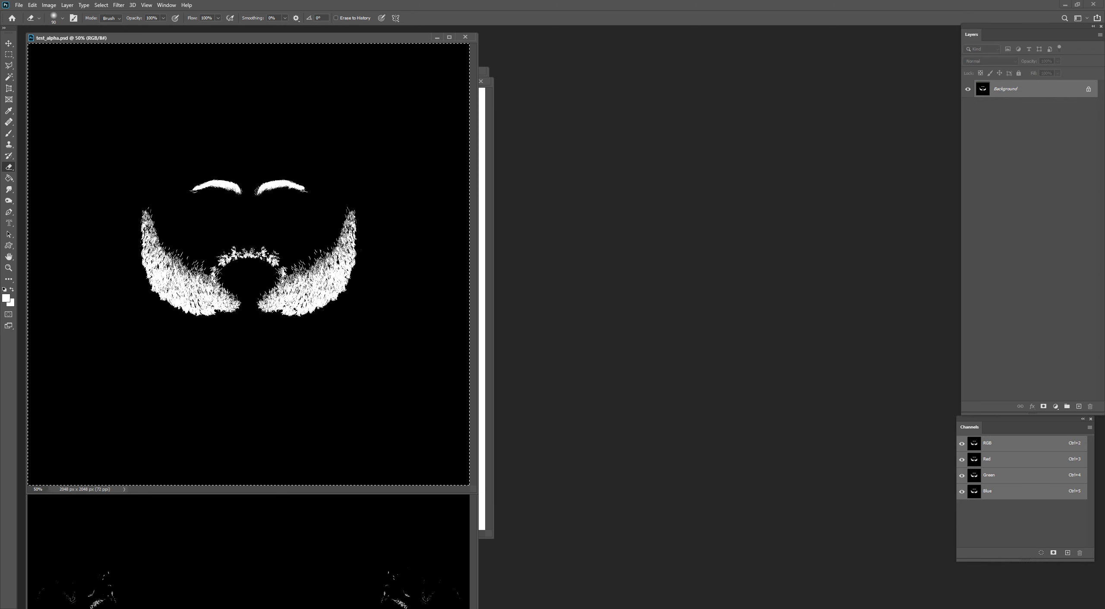
Switch to Total Commander and browse to the character's _test\textures\test folder.
{"action": "key", "text": "alt+Tab"}
{"action": "key", "text": "Home"}
{"action": "key", "text": "Return"}
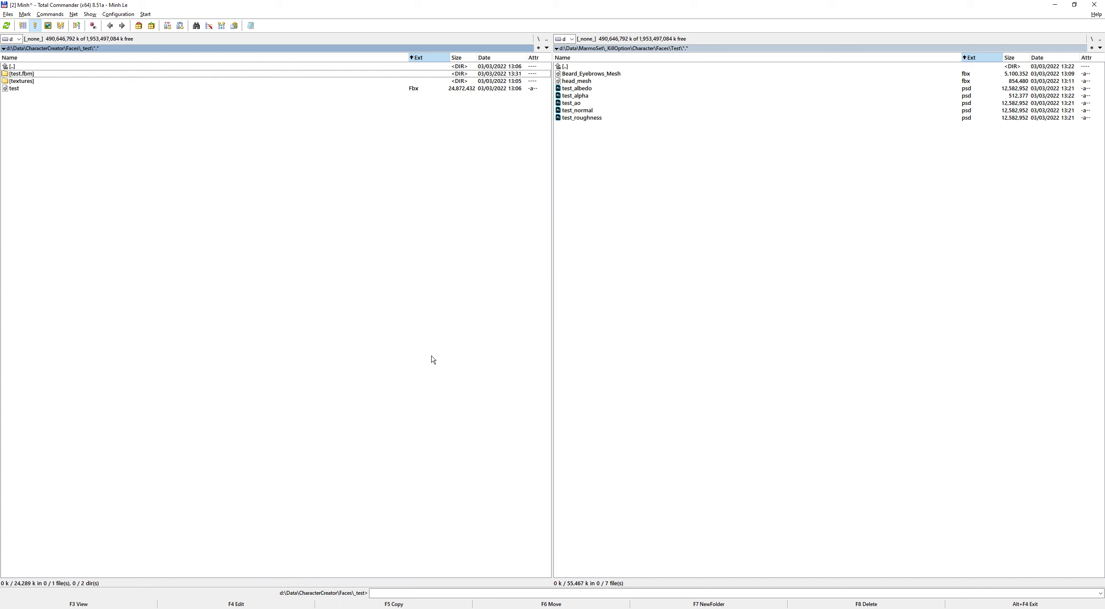
{"action": "key", "text": "Up"}
{"action": "key", "text": "Return"}
{"action": "key", "text": "Down"}
{"action": "key", "text": "Return"}
{"action": "key", "text": "Down"}
{"action": "key", "text": "End"}
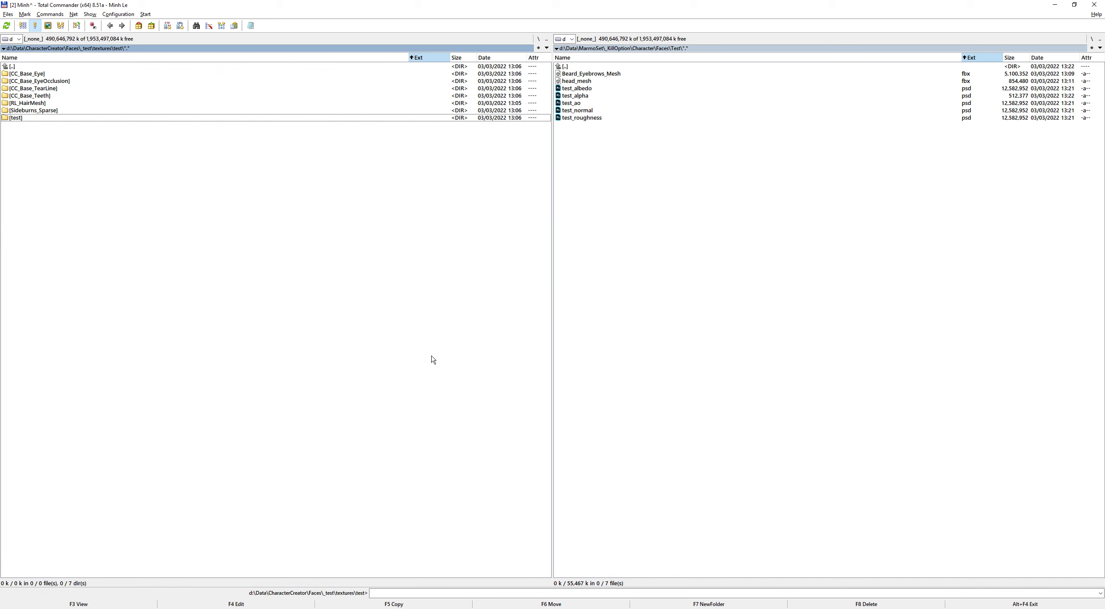
Open Std_Skin_Head_roughness.tga from the test\CC_Base_Body\Std_Skin_Head folder in Photoshop.
{"action": "key", "text": "Return"}
{"action": "key", "text": "Down"}
{"action": "key", "text": "Return"}
{"action": "key", "text": "Down"}
{"action": "key", "text": "Down"}
{"action": "key", "text": "Down"}
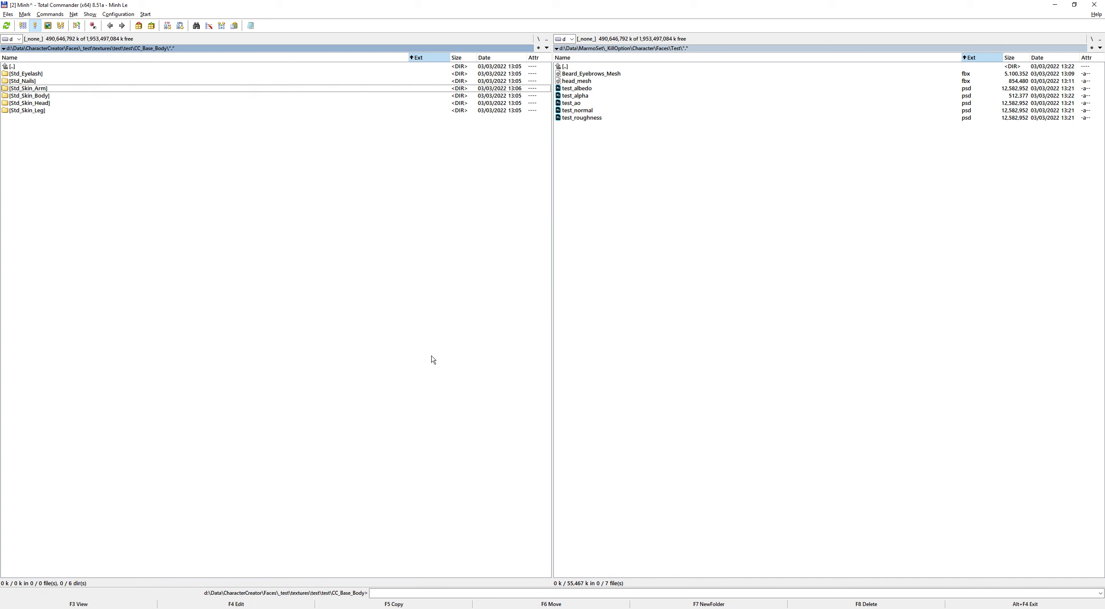
{"action": "key", "text": "Down"}
{"action": "key", "text": "Down"}
{"action": "key", "text": "Return"}
{"action": "key", "text": "End"}
{"action": "key", "text": "Return"}
Move the test_alpha window aside, copy the whole test_roughness image and close test_roughness.
{"action": "left_click_drag", "start_coordinate": [395, 38], "coordinate": [486, 229]}
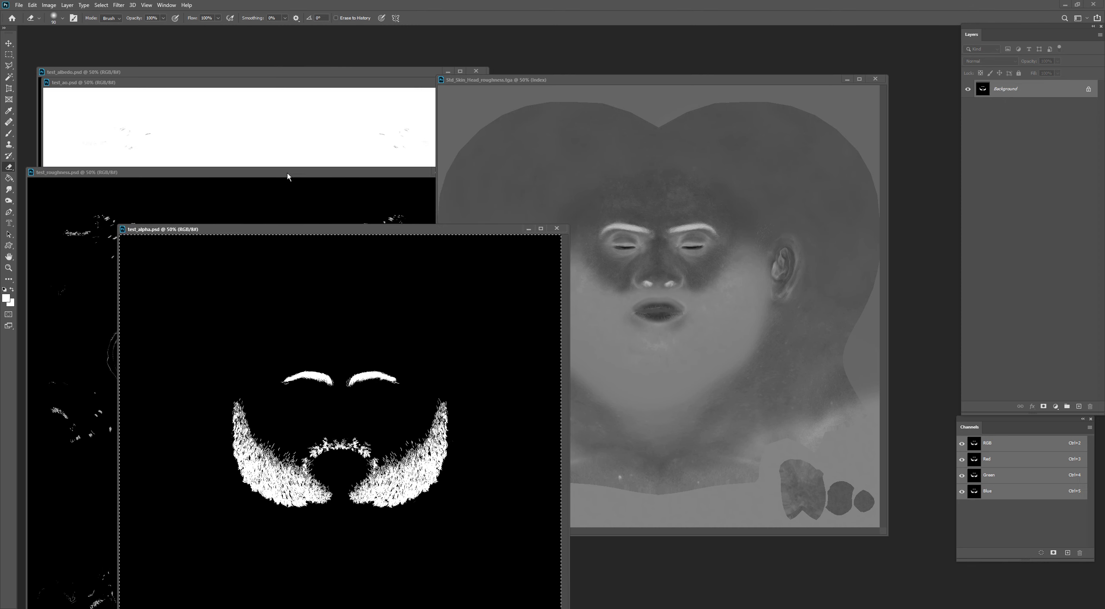
{"action": "left_click_drag", "start_coordinate": [289, 173], "coordinate": [278, 77]}
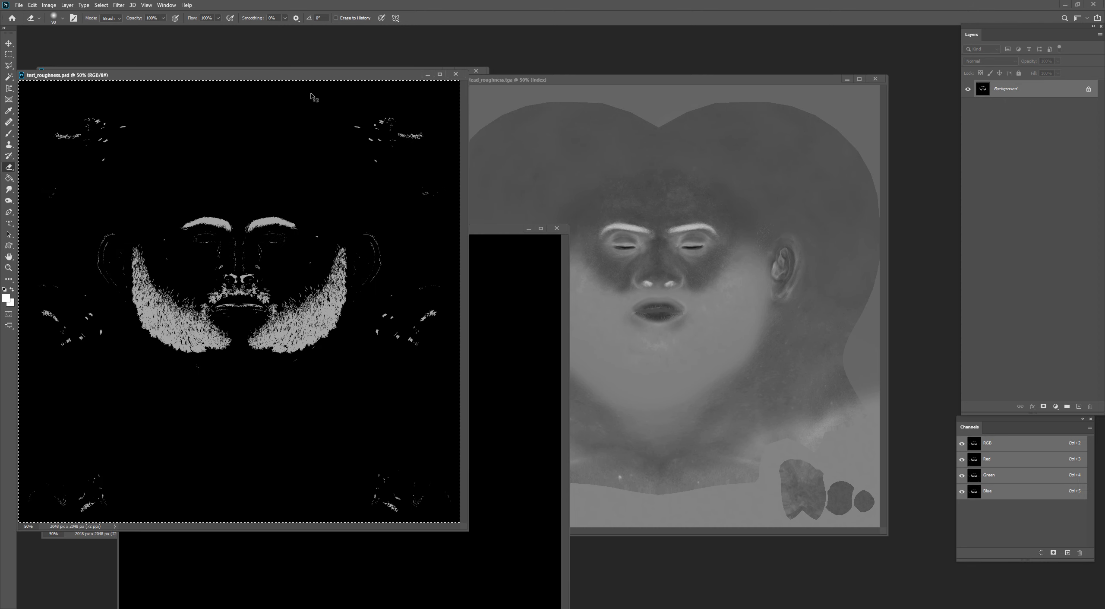
{"action": "left_click", "coordinate": [456, 74]}
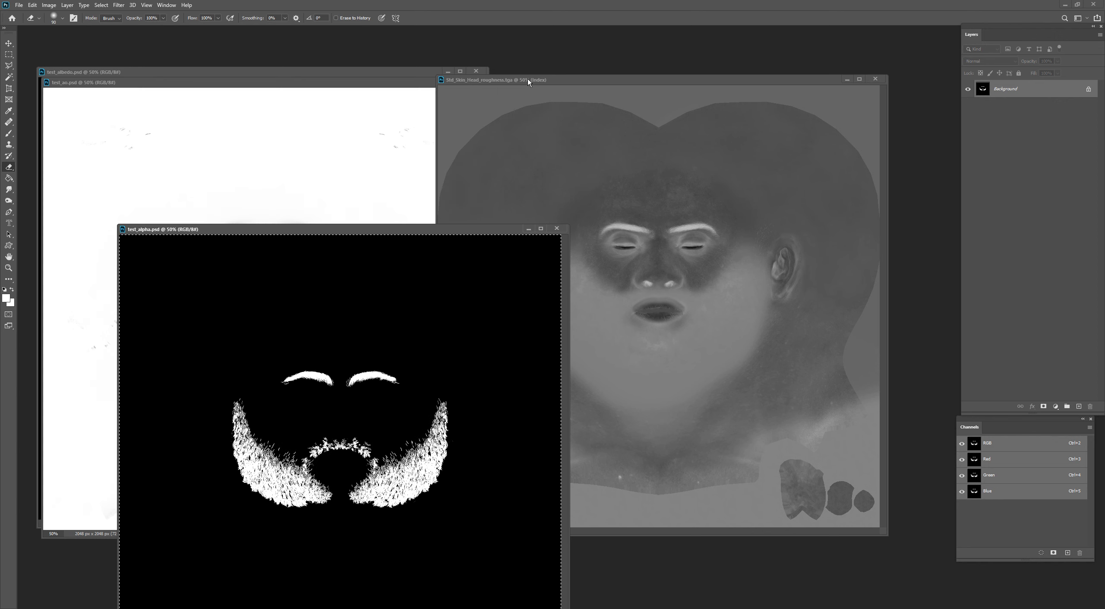
Try to paste the copied roughness map into the indexed-color Std_Skin_Head_roughness texture.
{"action": "left_click_drag", "start_coordinate": [528, 79], "coordinate": [532, 62]}
{"action": "key", "text": "ctrl+v"}
{"action": "scroll", "coordinate": [528, 169], "scroll_direction": "down", "scroll_amount": 3, "text": "alt"}
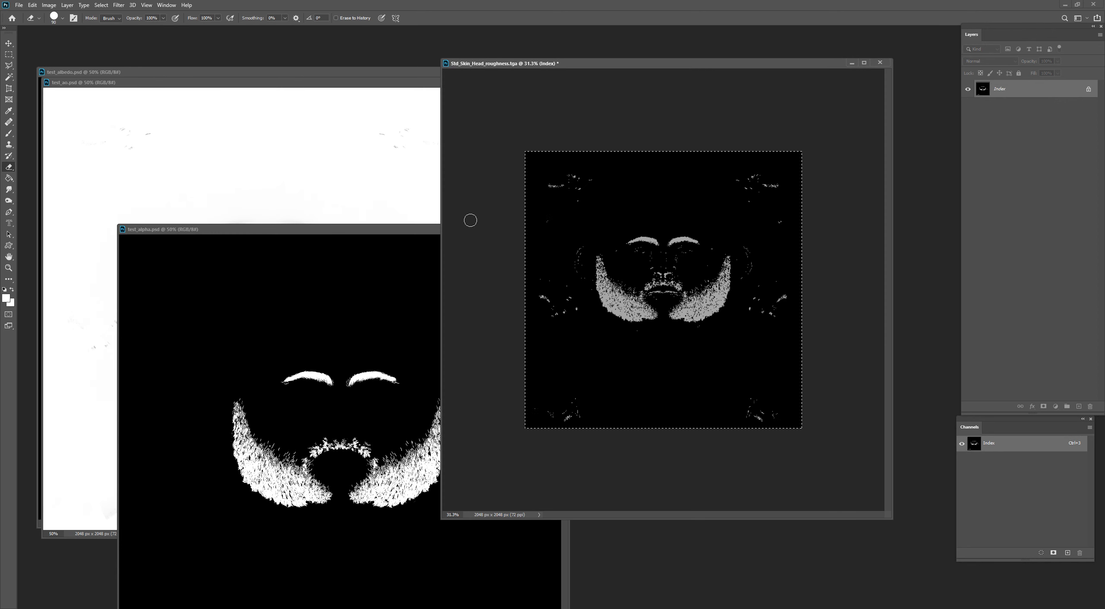
Try to mask the pasted roughness map with the copied test_alpha, and close Std_Skin_Head_roughness without saving.
{"action": "left_click_drag", "start_coordinate": [403, 230], "coordinate": [368, 205]}
{"action": "key", "text": "ctrl+c"}
{"action": "left_click", "coordinate": [561, 63]}
{"action": "key", "text": "ctrl+v"}
{"action": "key", "text": "ctrl+shift+i"}
{"action": "key", "text": "Delete"}
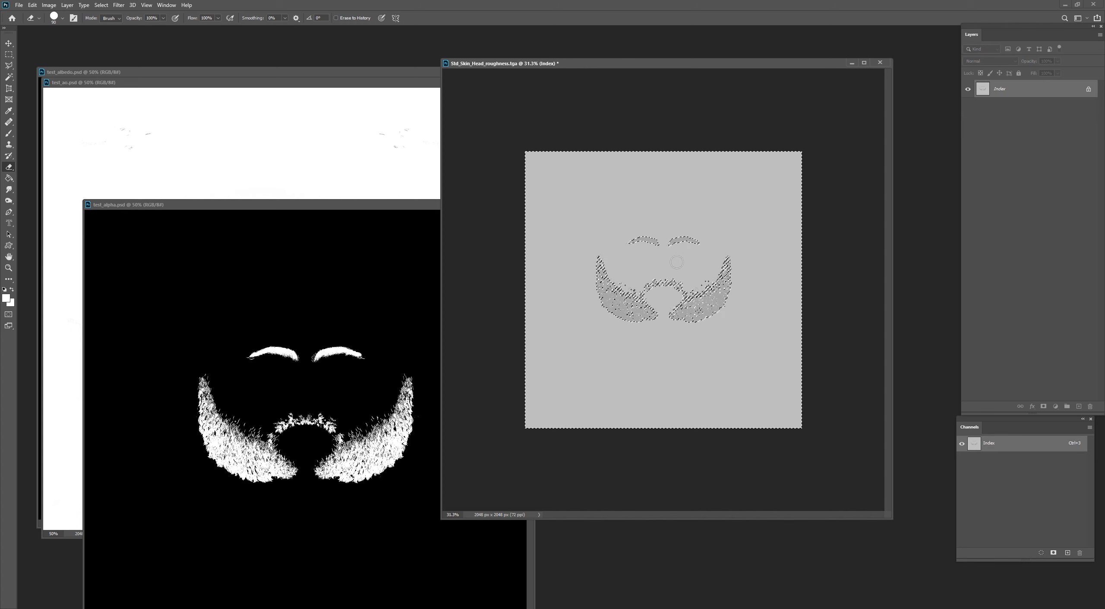
{"action": "key", "text": "ctrl+d"}
{"action": "scroll", "coordinate": [677, 267], "scroll_direction": "up", "scroll_amount": 2, "text": "alt"}
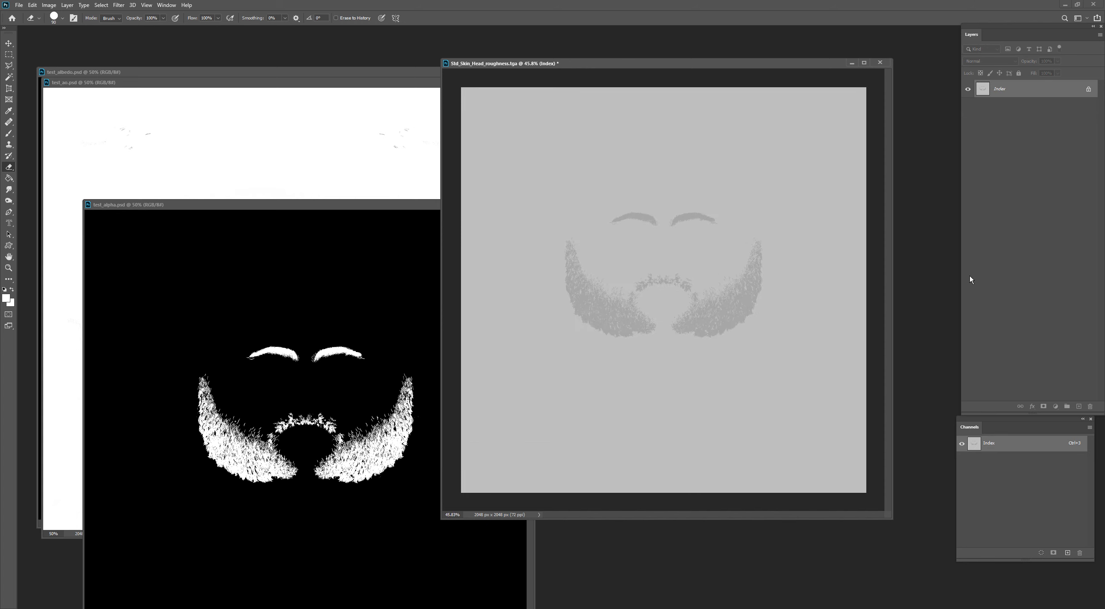
{"action": "key", "text": "ctrl+w"}
{"action": "key", "text": "n"}
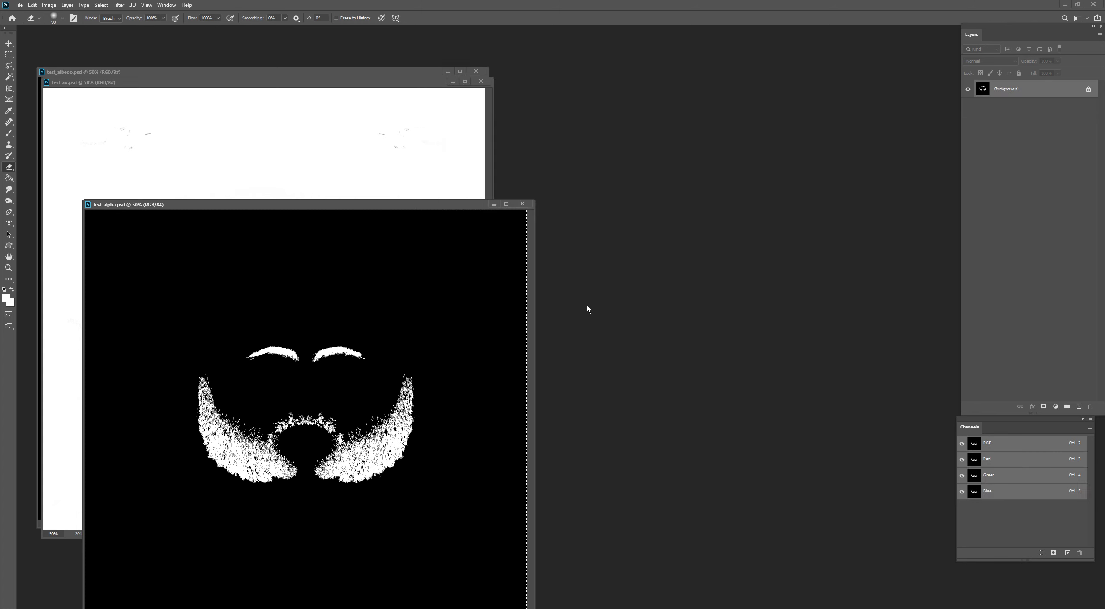
Reopen Std_Skin_Head_roughness.tga from Total Commander and place its window beside test_alpha.
{"action": "key", "text": "alt+Tab"}
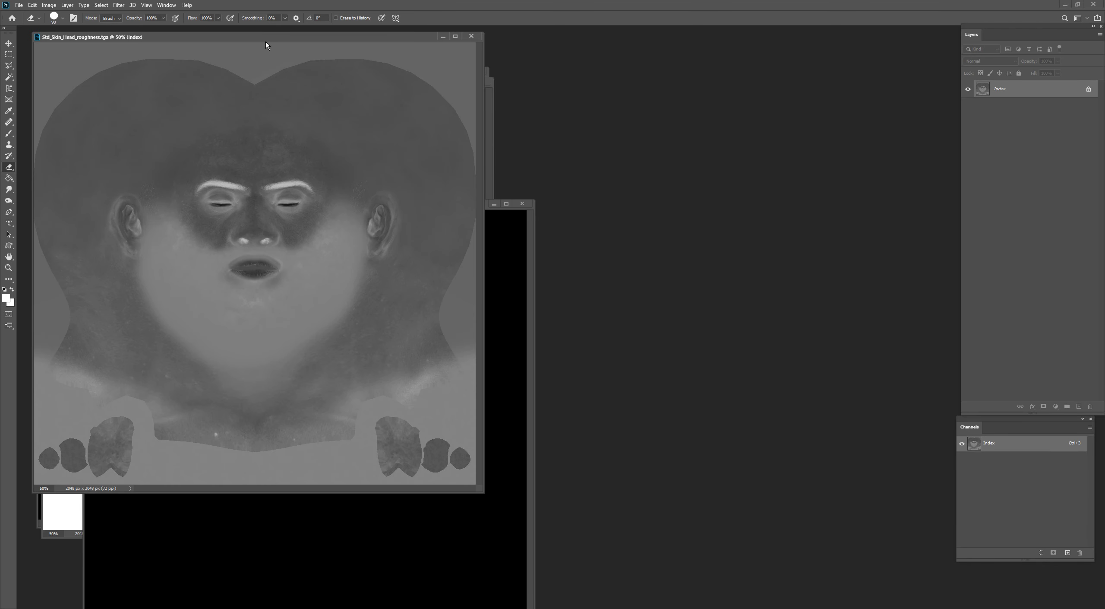
{"action": "left_click_drag", "start_coordinate": [265, 42], "coordinate": [646, 95]}
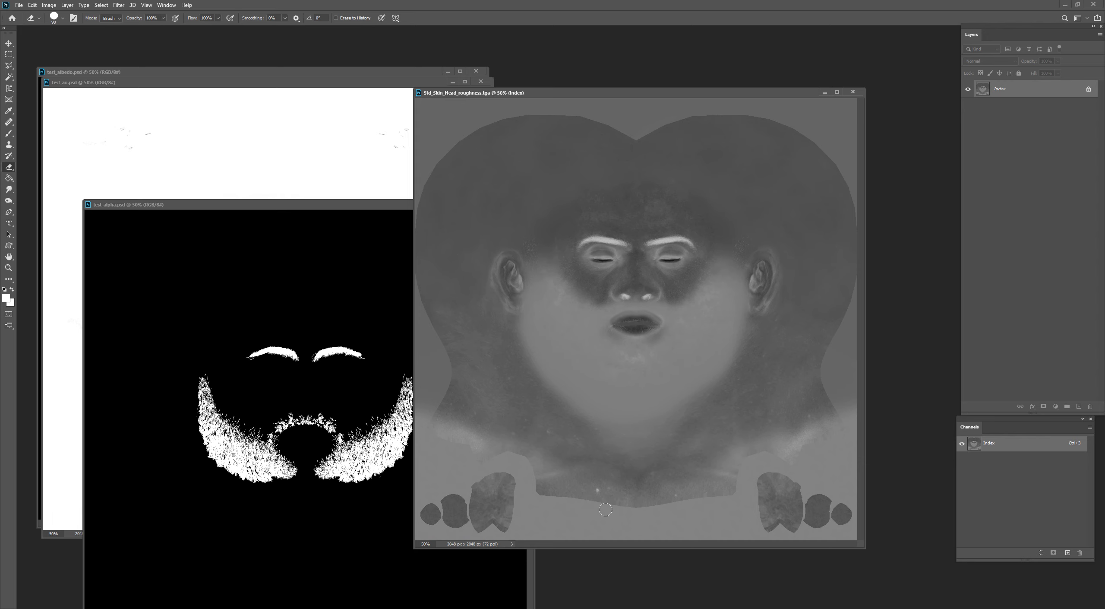
{"action": "left_click_drag", "start_coordinate": [498, 91], "coordinate": [516, 107]}
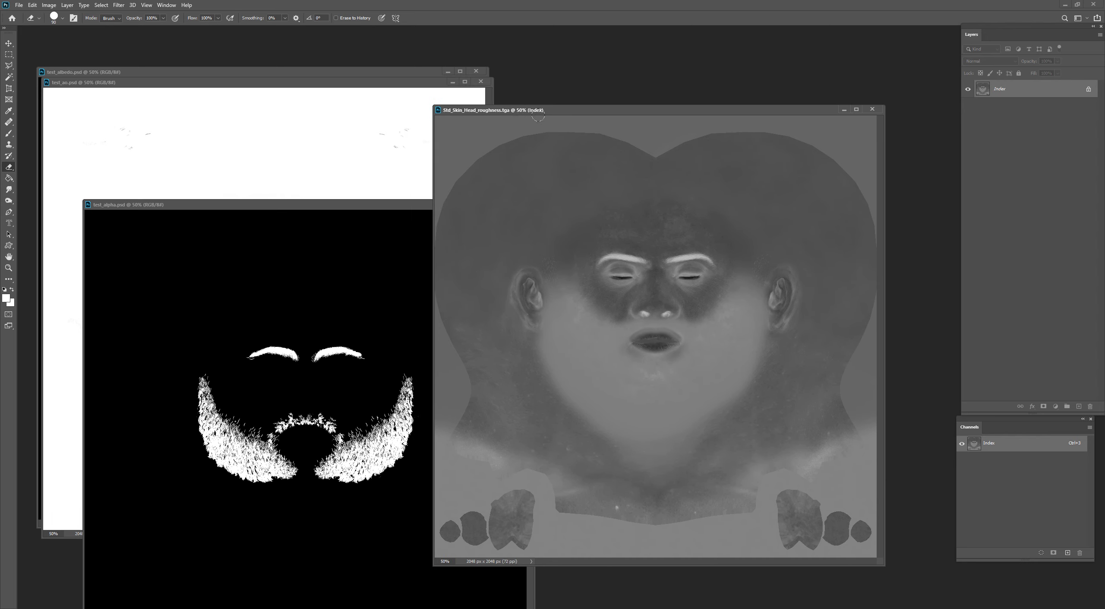
Convert Std_Skin_Head_roughness from Indexed Color to RGB Color mode.
{"action": "left_click", "coordinate": [48, 5]}
{"action": "mouse_move", "coordinate": [61, 14]}
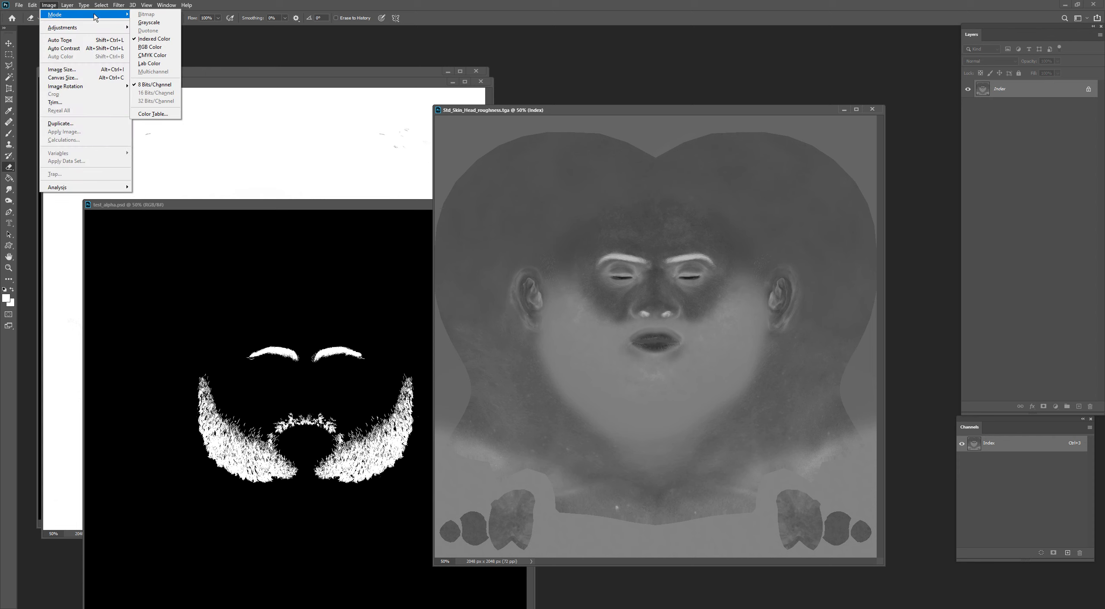
{"action": "left_click", "coordinate": [157, 47]}
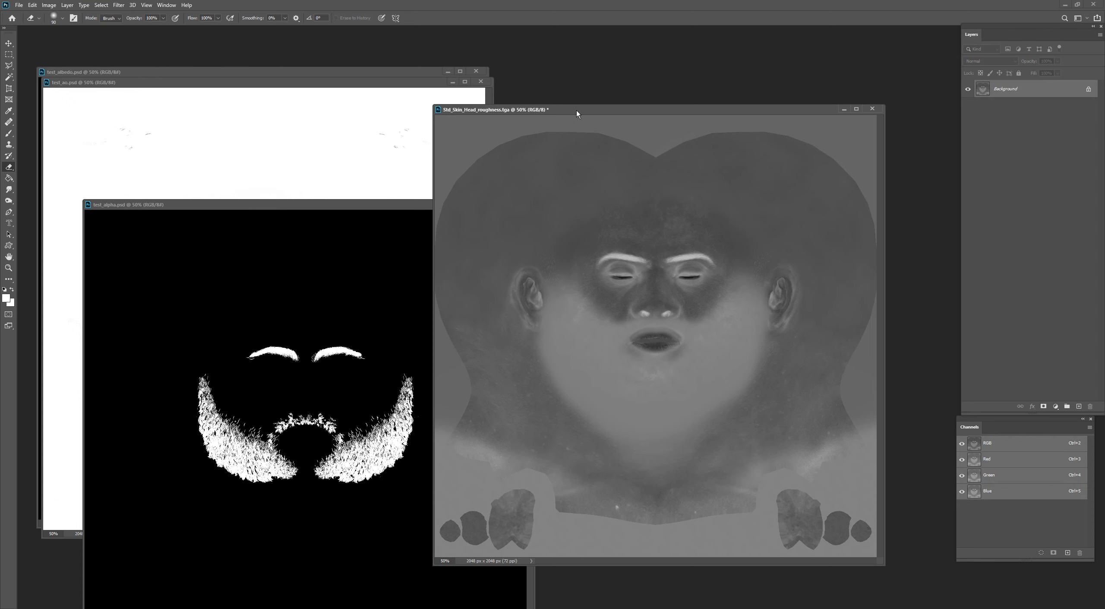
{"action": "left_click_drag", "start_coordinate": [577, 110], "coordinate": [578, 97]}
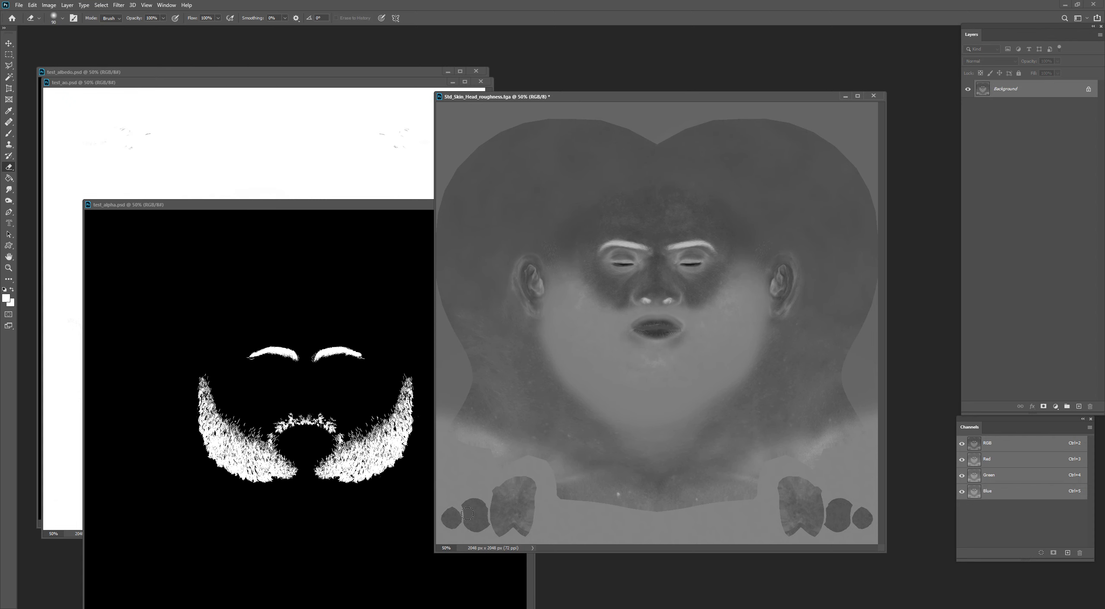
Open test_roughness.psd from Total Commander and paste its map as a new layer into Std_Skin_Head_roughness.
{"action": "key", "text": "alt+Tab"}
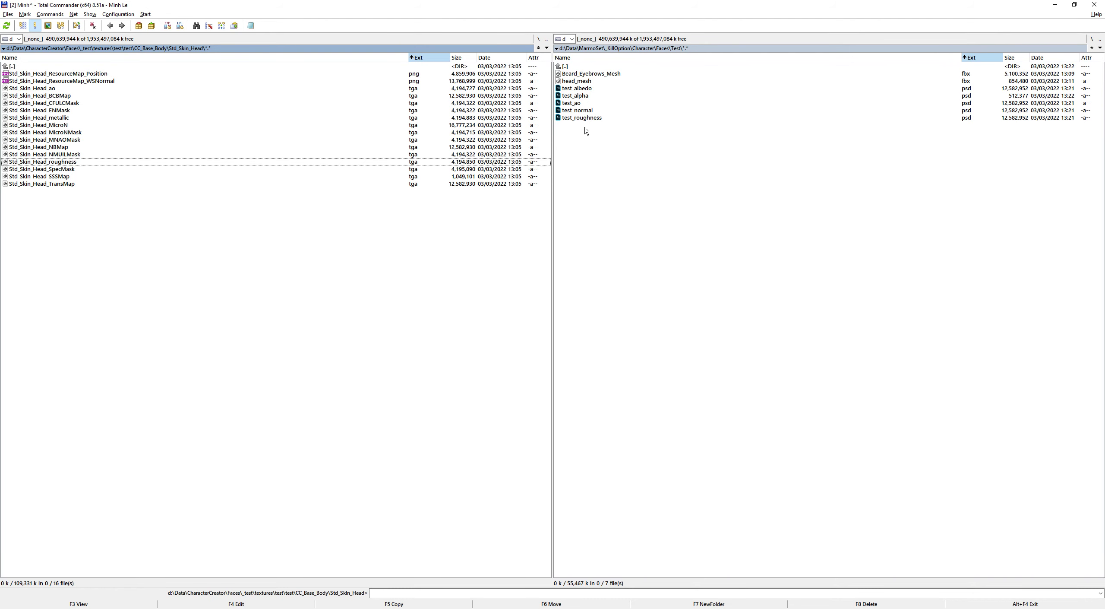
{"action": "left_click", "coordinate": [585, 126]}
{"action": "double_click", "coordinate": [586, 121]}
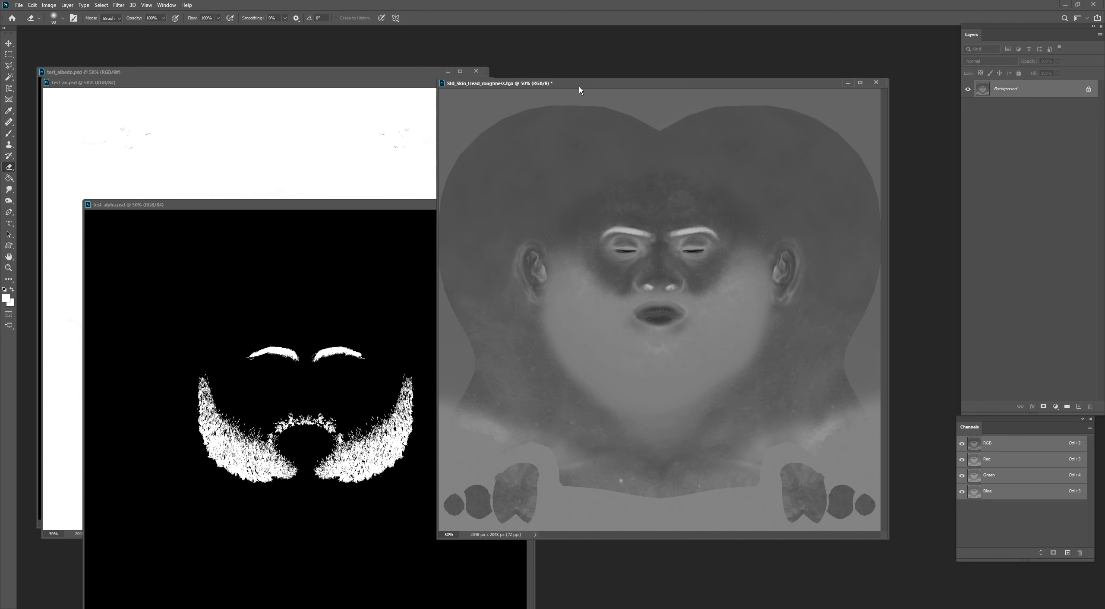
Copy test_alpha into a Quick Mask on the roughness texture and delete everything outside the beard and eyebrows from Layer 1.
{"action": "left_click", "coordinate": [370, 205]}
{"action": "key", "text": "ctrl+a"}
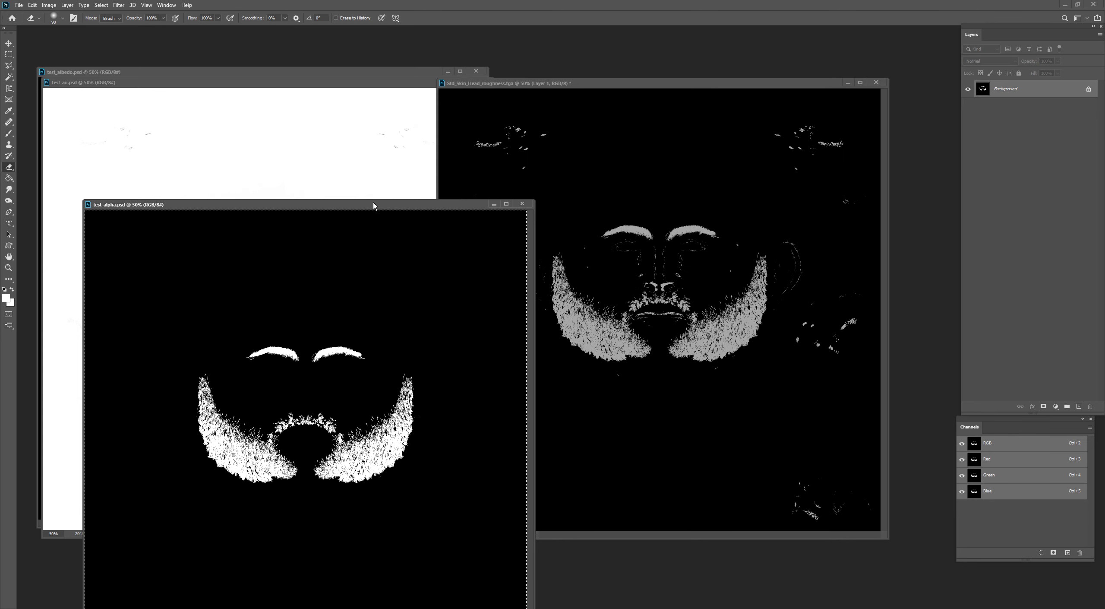
{"action": "left_click", "coordinate": [620, 82]}
{"action": "key", "text": "q"}
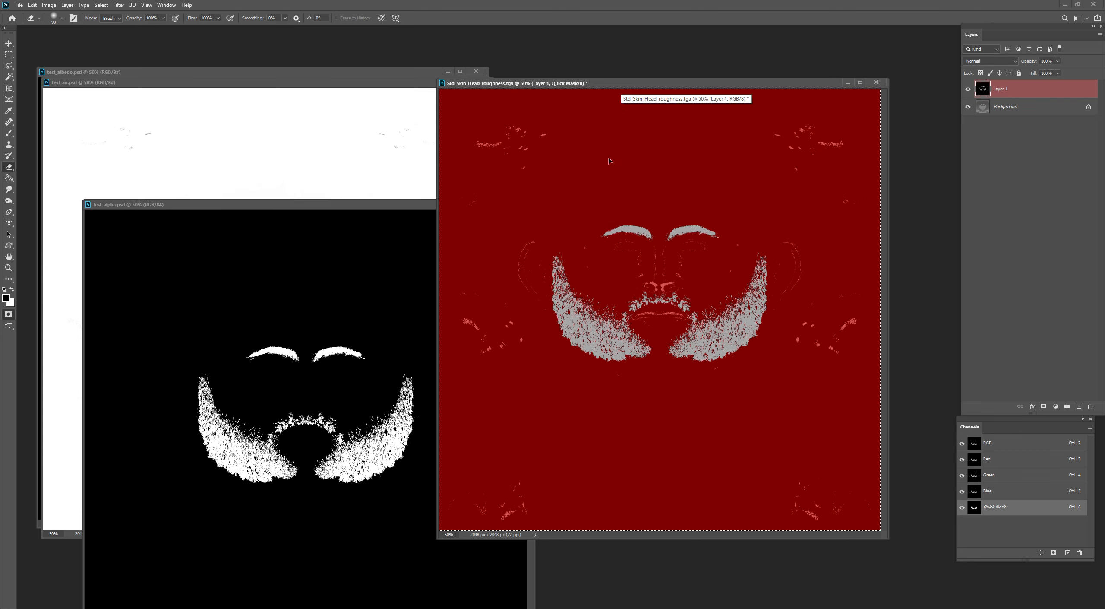
{"action": "key", "text": "ctrl+v"}
{"action": "key", "text": "q"}
{"action": "key", "text": "Delete"}
{"action": "key", "text": "ctrl+d"}
Erase the eyebrows on the roughness layer in full-screen view and fade the eraser stroke to partial opacity.
{"action": "key", "text": "f"}
{"action": "scroll", "coordinate": [607, 242], "scroll_direction": "up", "scroll_amount": 10, "text": "alt"}
{"action": "left_click_drag", "start_coordinate": [525, 216], "coordinate": [689, 216]}
{"action": "key", "text": "ctrl+shift+f"}
{"action": "left_click_drag", "start_coordinate": [809, 318], "coordinate": [764, 321]}
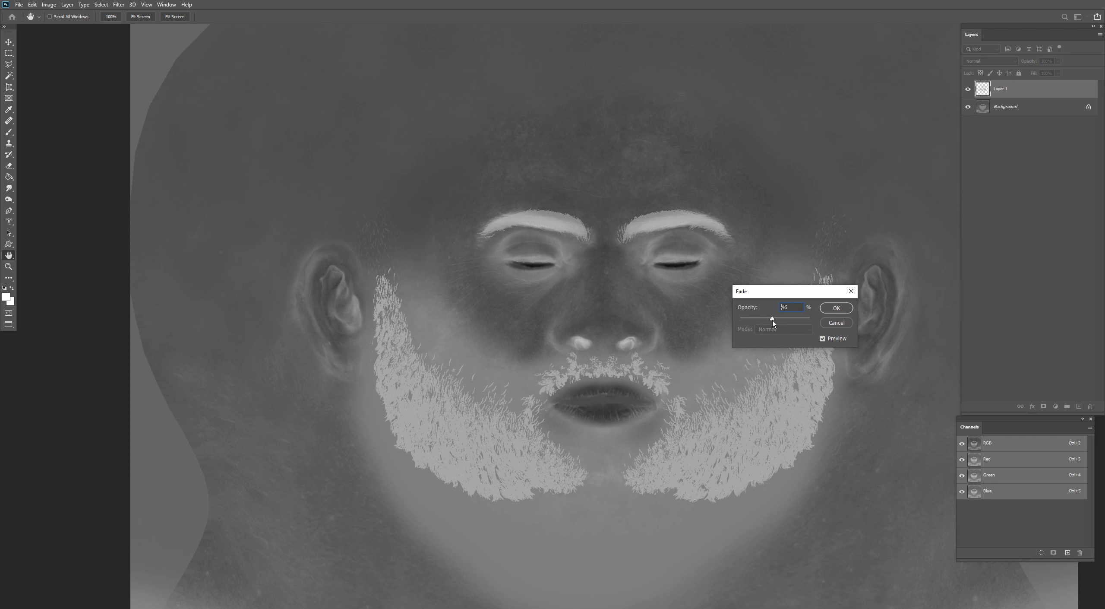
{"action": "key", "text": "Return"}
{"action": "key", "text": "e"}
{"action": "scroll", "coordinate": [648, 208], "scroll_direction": "up", "scroll_amount": 3, "text": "alt"}
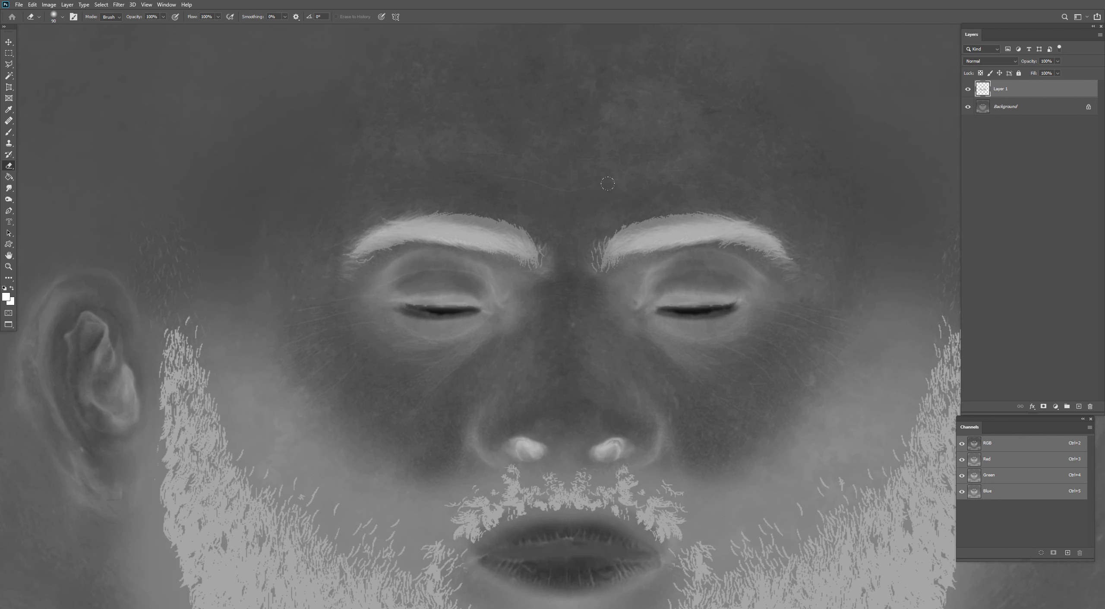
Trim the upper edge of the left eyebrow on the roughness texture's Layer 1 with a smaller eraser.
{"action": "key", "text": "bracketleft"}
{"action": "key", "text": "bracketleft"}
{"action": "key", "text": "bracketleft"}
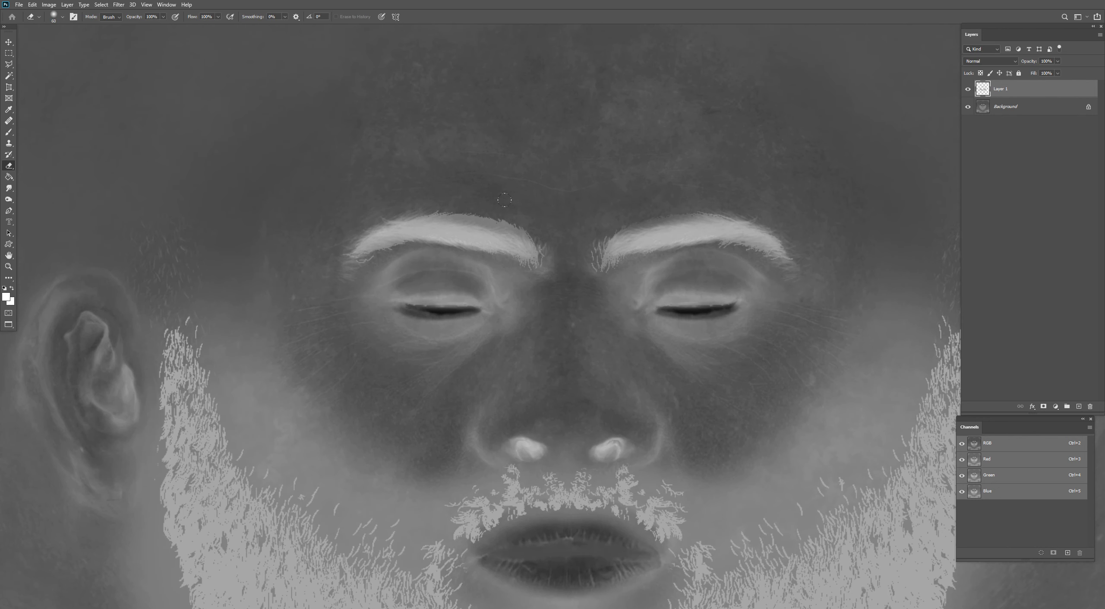
{"action": "left_click_drag", "start_coordinate": [509, 222], "coordinate": [431, 215]}
{"action": "scroll", "coordinate": [544, 115], "scroll_direction": "down", "scroll_amount": 3, "text": "alt"}
{"action": "scroll", "coordinate": [580, 169], "scroll_direction": "down", "scroll_amount": 4, "text": "alt"}
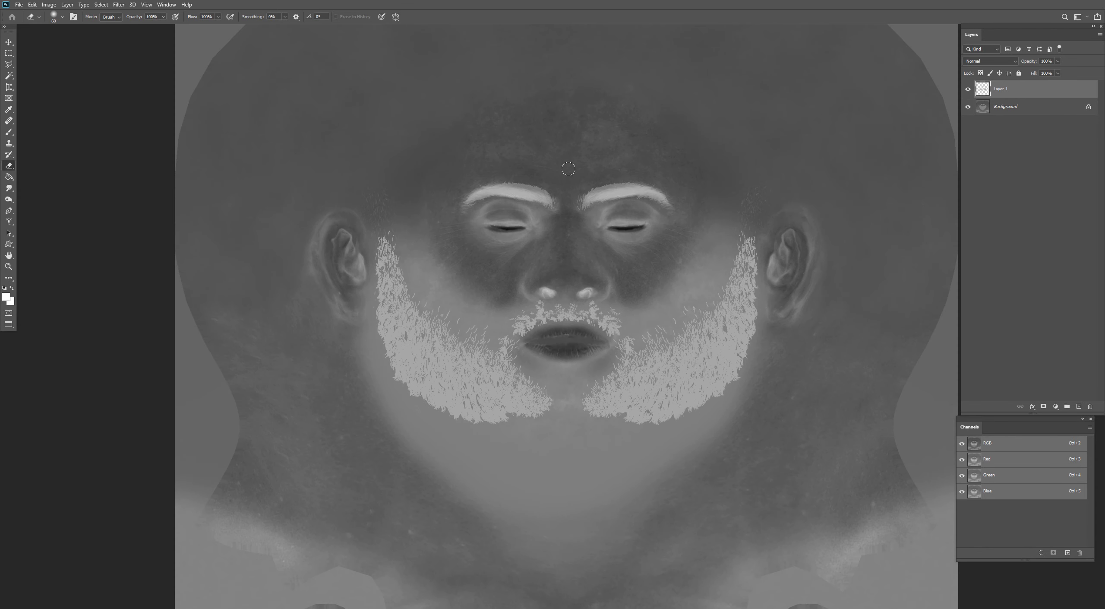
Leave full-screen view, flatten and save Std_Skin_Head_roughness.tga, and close its document.
{"action": "key", "text": "f"}
{"action": "key", "text": "f"}
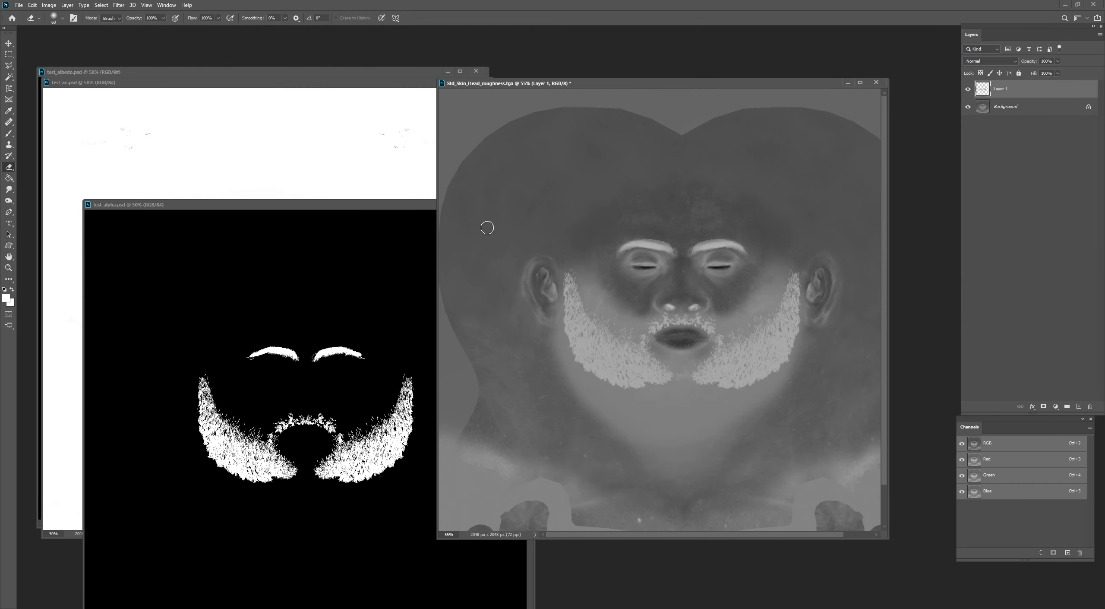
{"action": "scroll", "coordinate": [486, 224], "scroll_direction": "down", "scroll_amount": 2, "text": "alt"}
{"action": "key", "text": "Delete"}
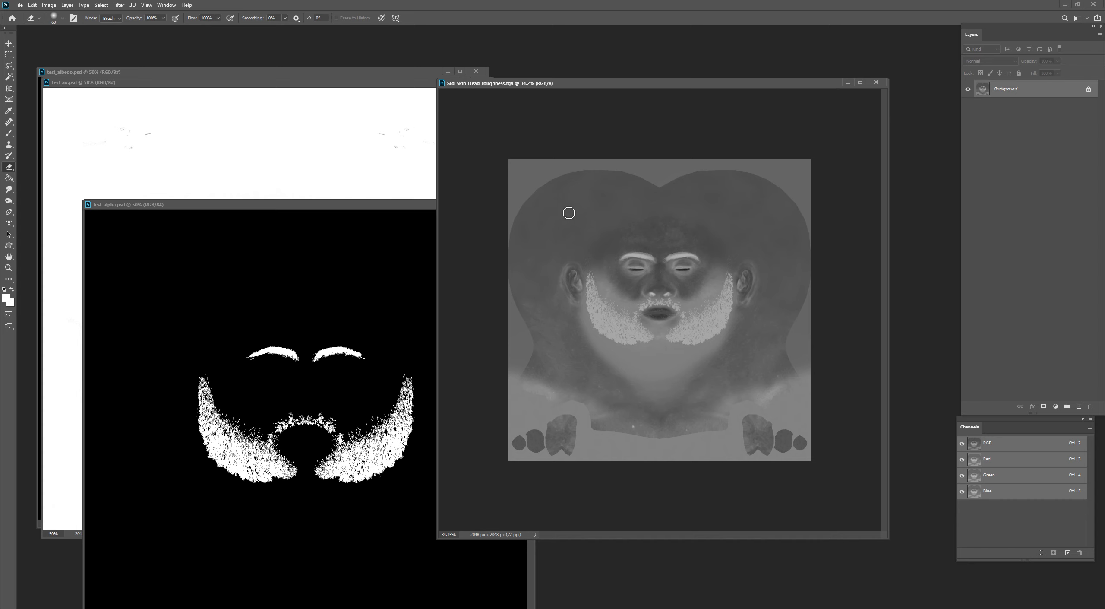
{"action": "left_click", "coordinate": [876, 82]}
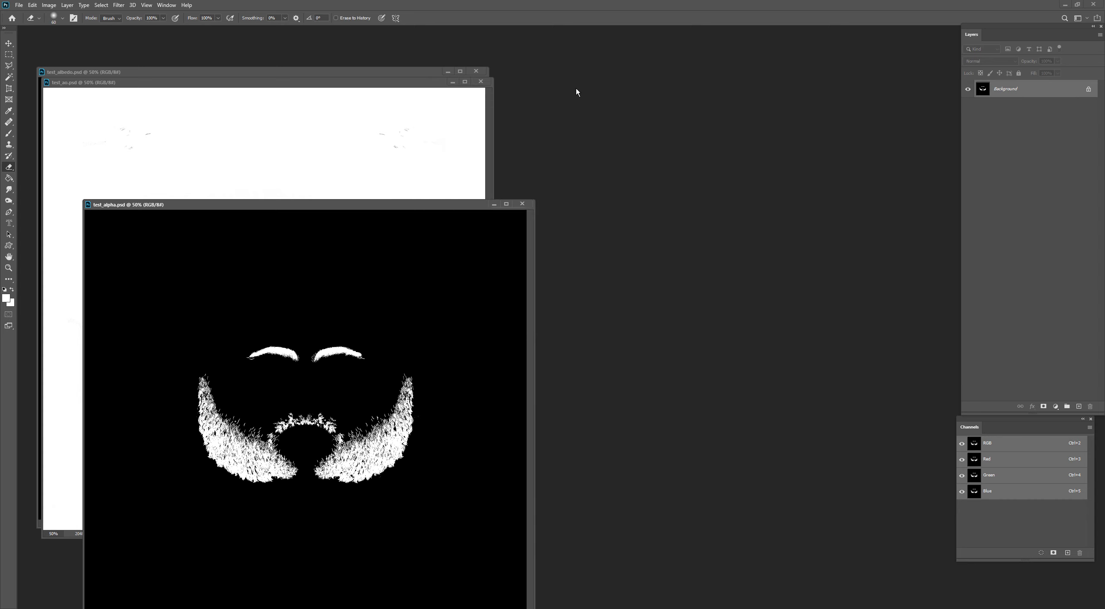
Switch to Total Commander, copy Std_Skin_Head_roughness.tga and go up from the Std_Skin_Head folder to its parent folders.
{"action": "left_click_drag", "start_coordinate": [397, 82], "coordinate": [437, 74]}
{"action": "key", "text": "alt+Tab"}
{"action": "left_click", "coordinate": [394, 260]}
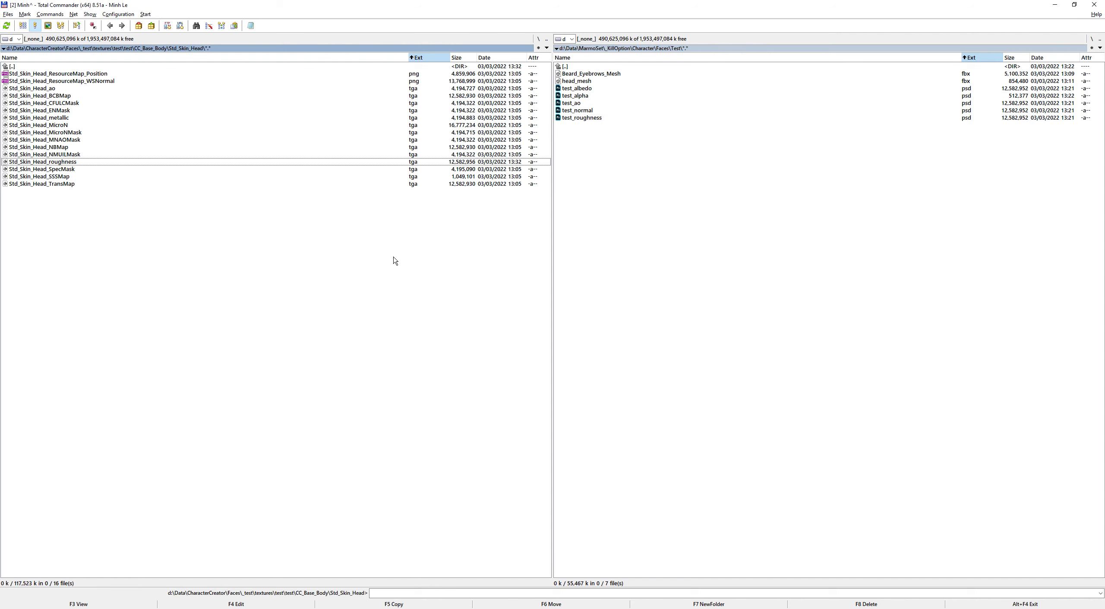
{"action": "key", "text": "Tab"}
{"action": "key", "text": "Tab"}
{"action": "key", "text": "BackSpace"}
{"action": "key", "text": "BackSpace"}
{"action": "key", "text": "BackSpace"}
{"action": "key", "text": "BackSpace"}
{"action": "key", "text": "BackSpace"}
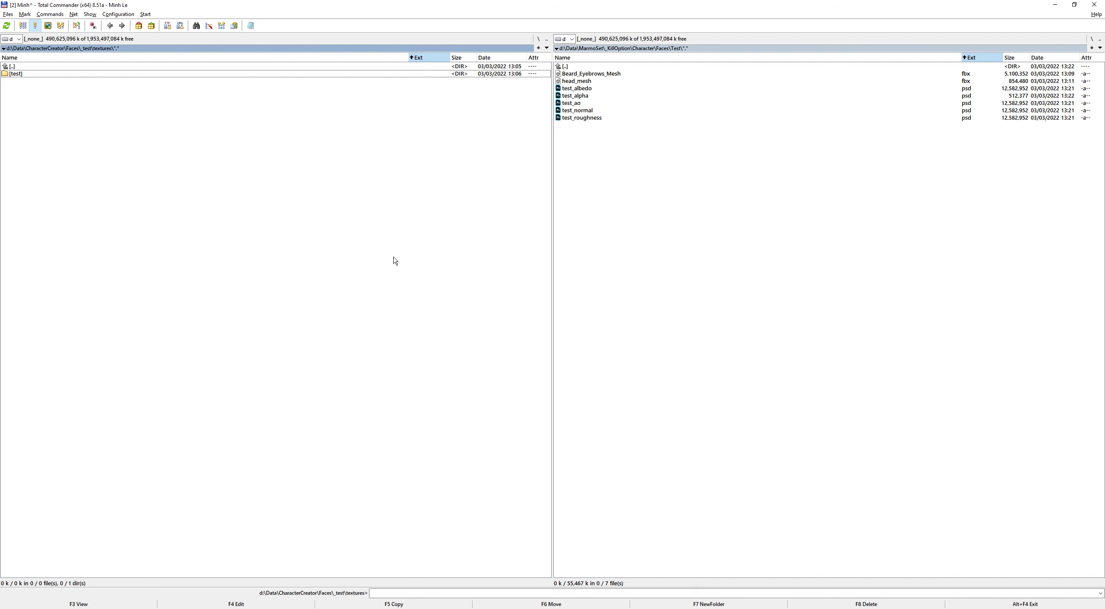
Open the test.fbm folder and paste Std_Skin_Head_roughness.tga into it.
{"action": "key", "text": "Up"}
{"action": "key", "text": "Up"}
{"action": "key", "text": "Down"}
{"action": "key", "text": "Return"}
{"action": "key", "text": "Down"}
{"action": "key", "text": "Down"}
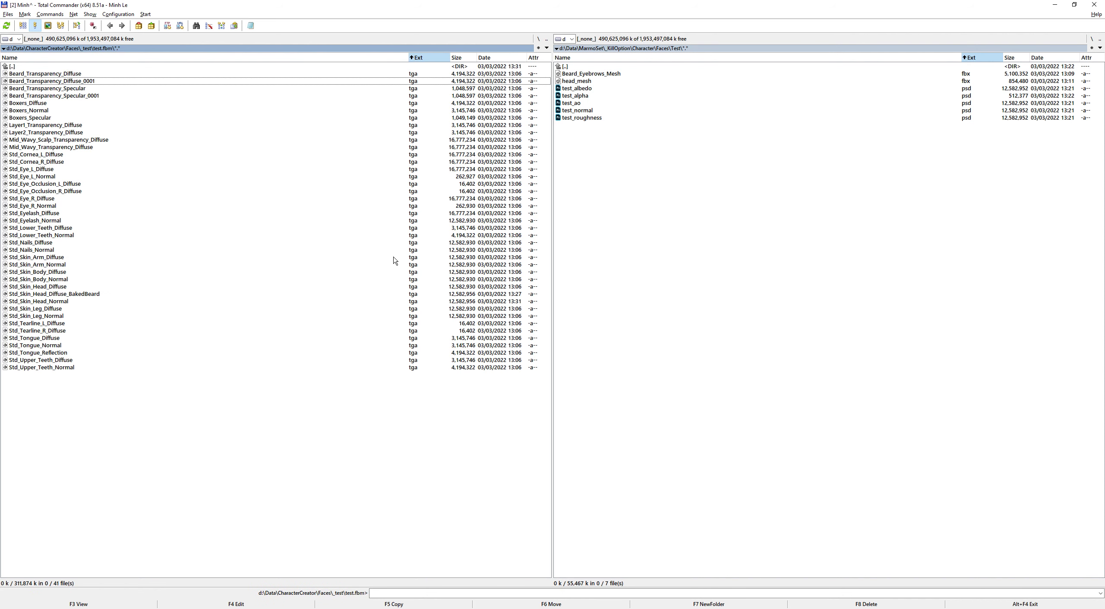
{"action": "key", "text": "End"}
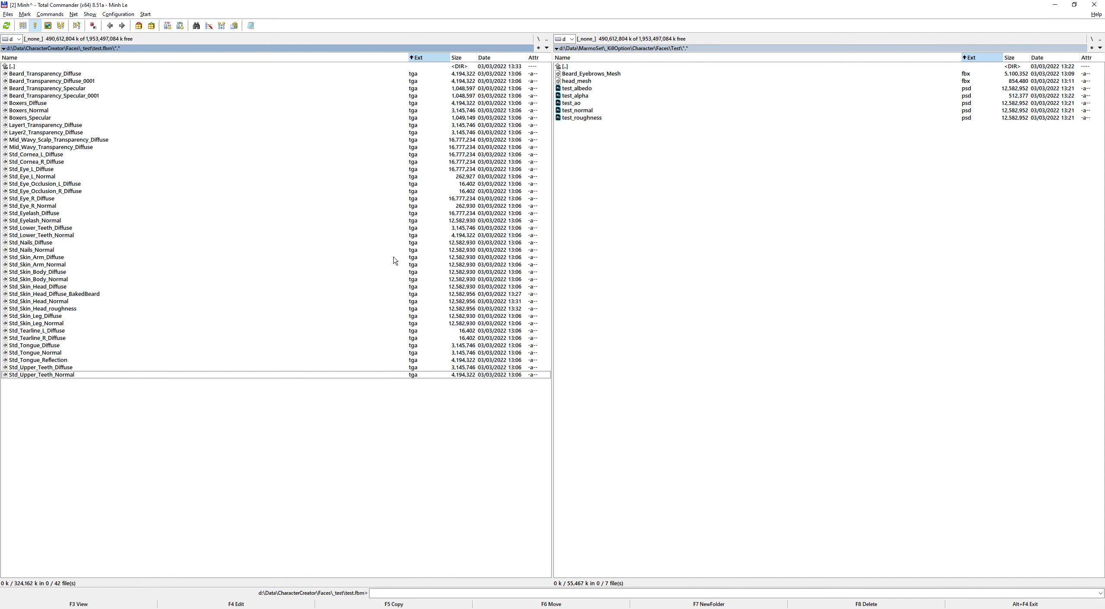
Open Std_Skin_Head_Diffuse_BakedBeard, Std_Skin_Head_Normal and Std_Skin_Head_roughness from test.fbm in Photoshop and spread out their windows for comparison.
{"action": "left_click", "coordinate": [72, 309]}
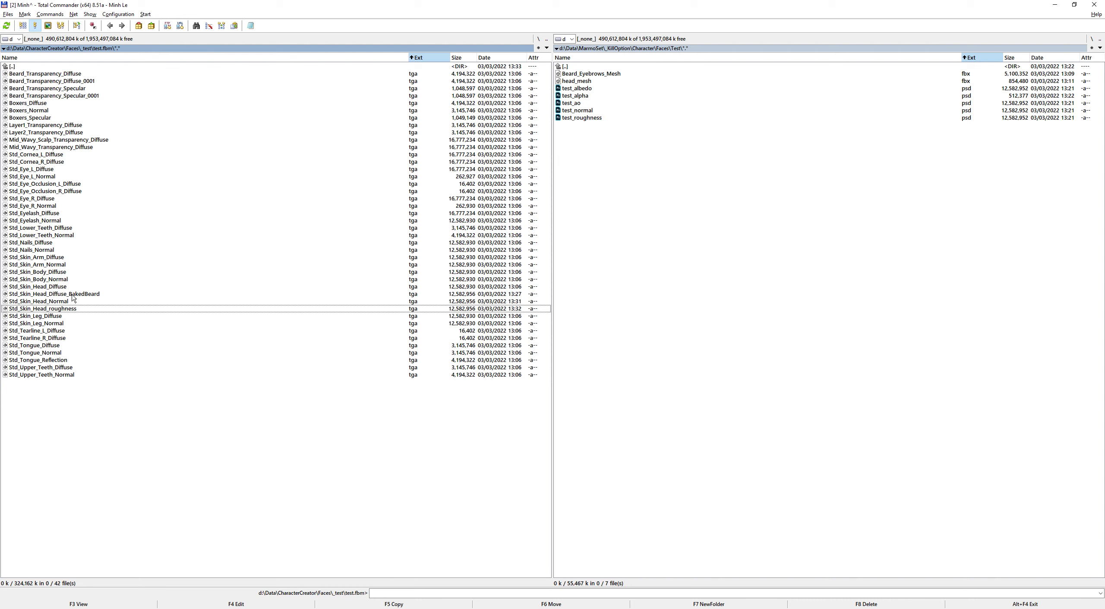
{"action": "left_click", "coordinate": [71, 296], "text": "shift"}
{"action": "left_click_drag", "start_coordinate": [71, 297], "coordinate": [308, 607]}
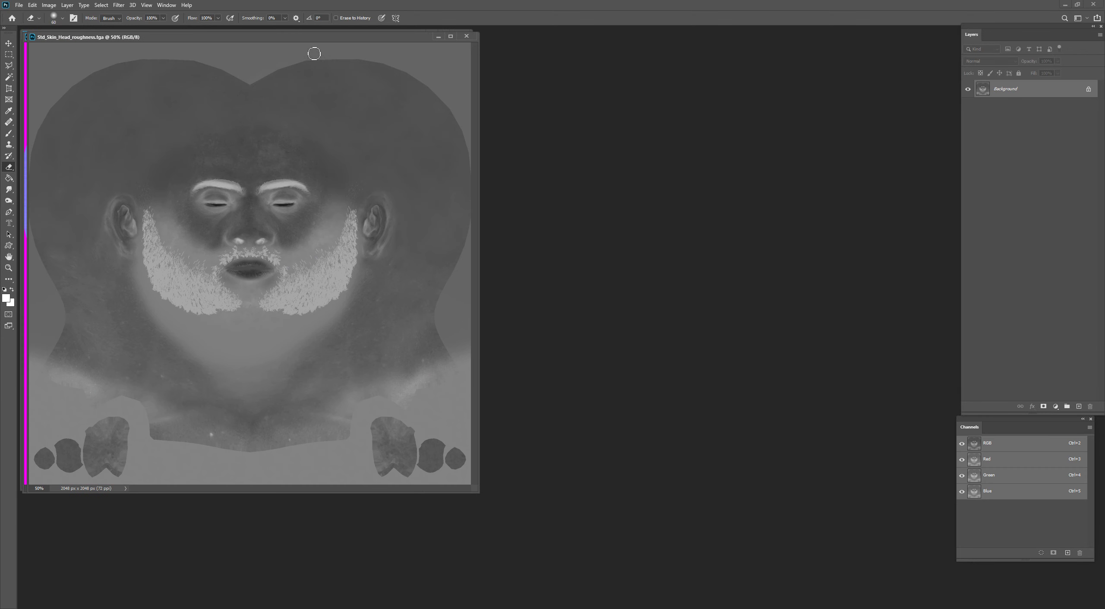
{"action": "left_click_drag", "start_coordinate": [308, 39], "coordinate": [713, 91]}
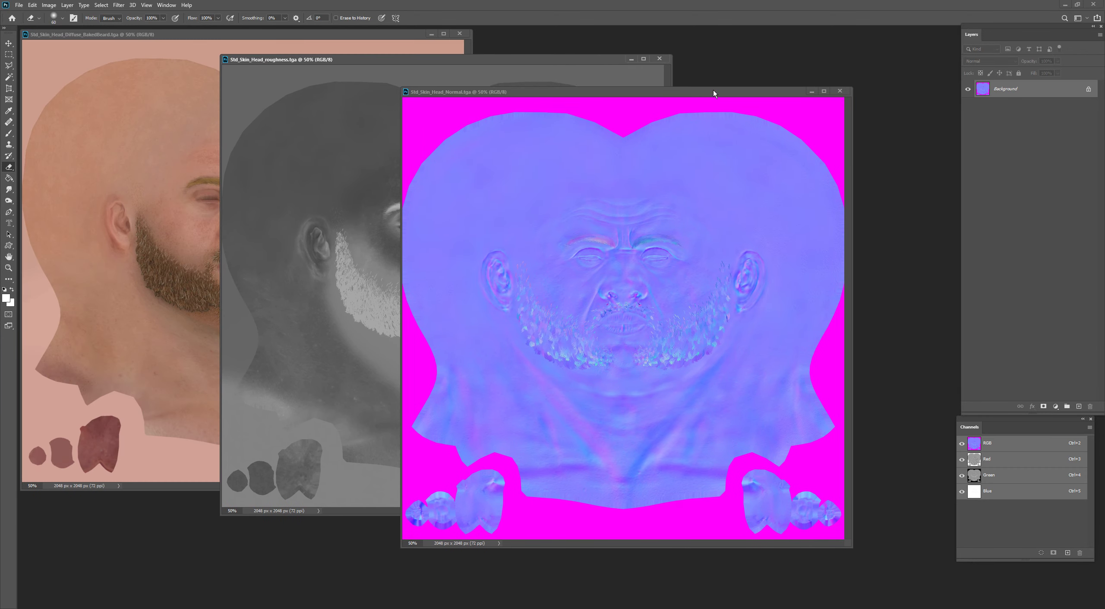
Close the head roughness and normal textures, keeping the baked-beard diffuse open.
{"action": "left_click", "coordinate": [666, 63]}
{"action": "left_click", "coordinate": [659, 59]}
{"action": "left_click", "coordinate": [840, 91]}
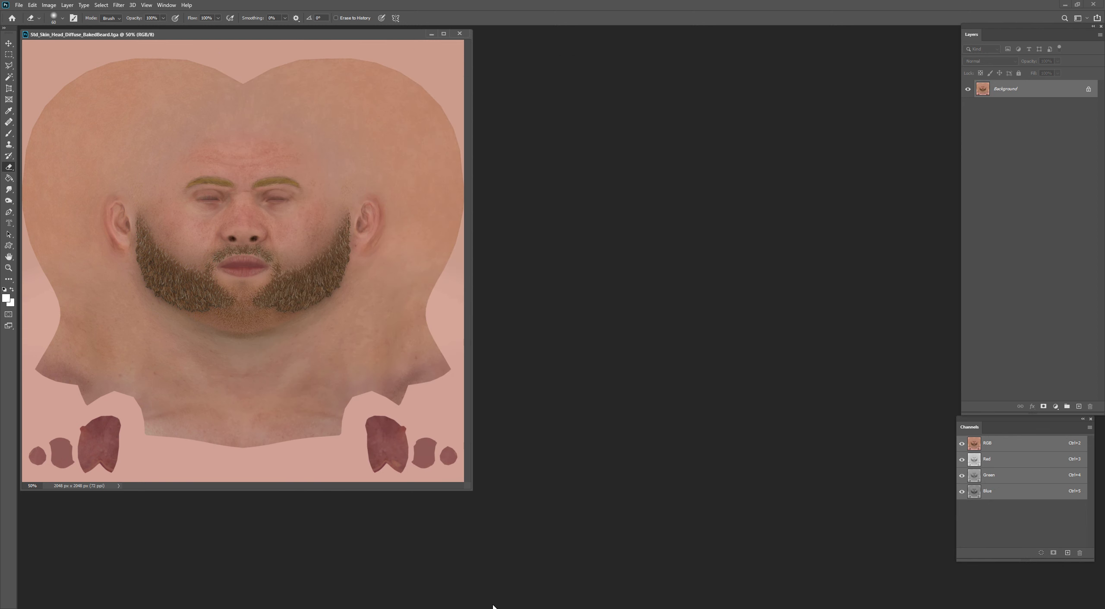
Switch to Total Commander, clear the file selection and browse the textures\test folder in the other pane for its test subfolder.
{"action": "left_click", "coordinate": [494, 607]}
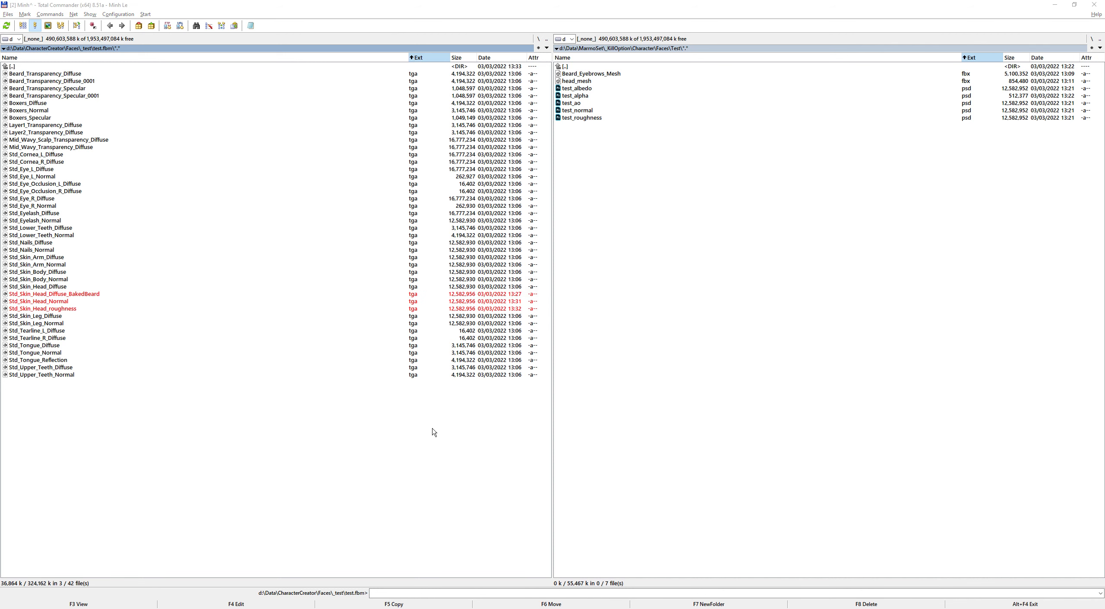
{"action": "key", "text": "ctrl+KP_Subtract"}
{"action": "key", "text": "Tab"}
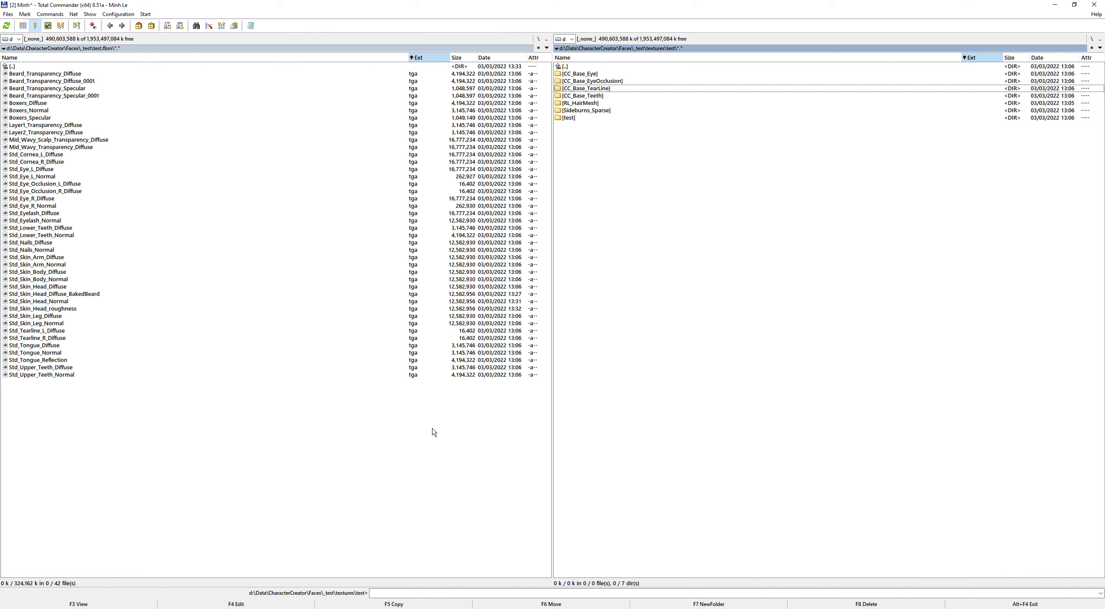
{"action": "key", "text": "Up"}
{"action": "key", "text": "Down"}
{"action": "key", "text": "Down"}
{"action": "key", "text": "Down"}
{"action": "key", "text": "Down"}
{"action": "key", "text": "Down"}
{"action": "key", "text": "Up"}
{"action": "key", "text": "Up"}
{"action": "key", "text": "Down"}
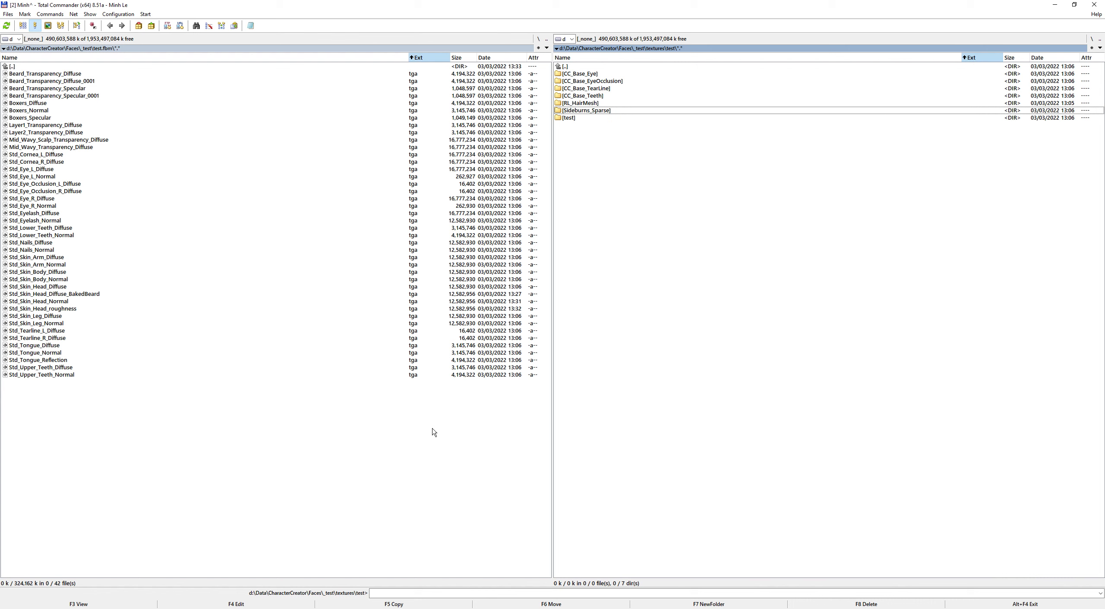
{"action": "key", "text": "Home"}
{"action": "key", "text": "Down"}
{"action": "key", "text": "Down"}
{"action": "key", "text": "Down"}
{"action": "key", "text": "Down"}
{"action": "key", "text": "Down"}
{"action": "key", "text": "Down"}
{"action": "key", "text": "Down"}
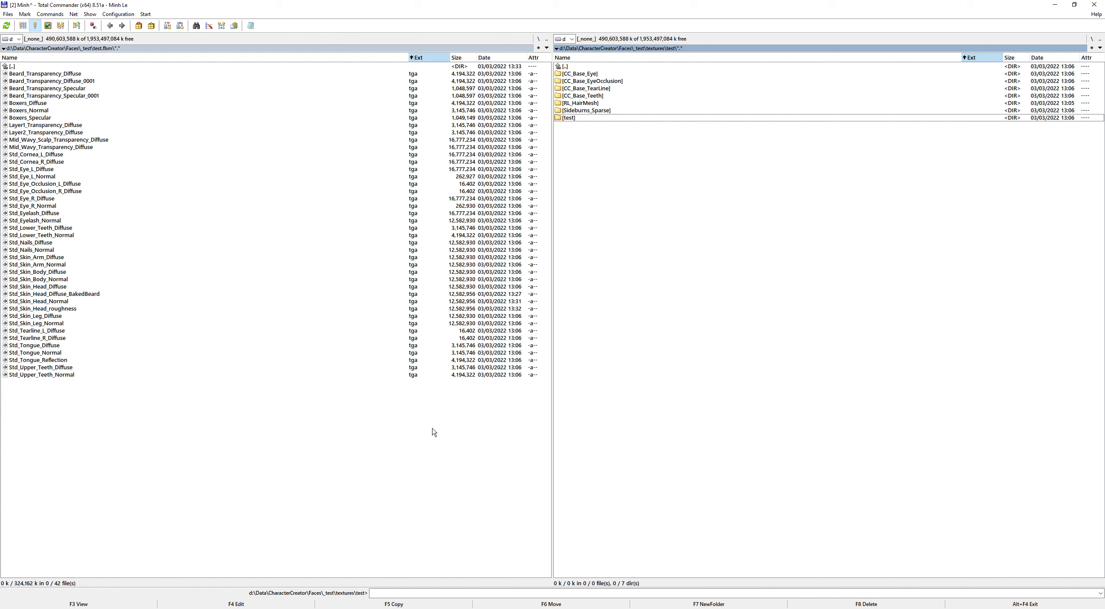
Open the test subfolder, its CC_Base_Body folder, and the Std_Skin_Head folder inside it.
{"action": "key", "text": "Return"}
{"action": "key", "text": "Down"}
{"action": "key", "text": "Return"}
{"action": "key", "text": "Down"}
{"action": "key", "text": "Down"}
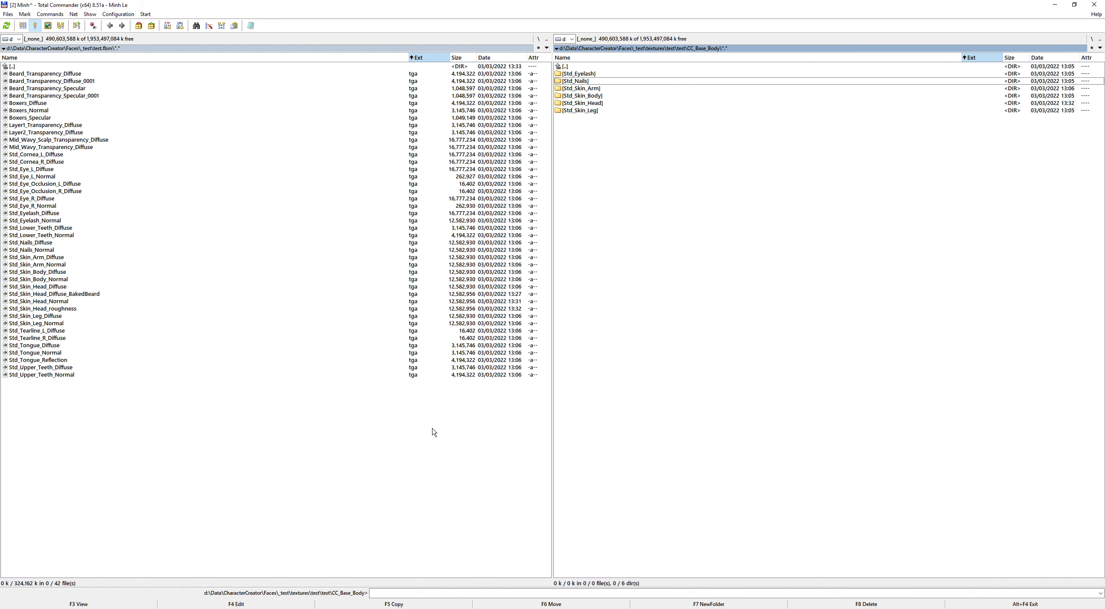
{"action": "key", "text": "Down"}
{"action": "key", "text": "Return"}
Select all the TGA textures in the Std_Skin_Head folder and open them in Photoshop.
{"action": "key", "text": "Down"}
{"action": "key", "text": "Down"}
{"action": "key", "text": "Down"}
{"action": "key", "text": "shift+End"}
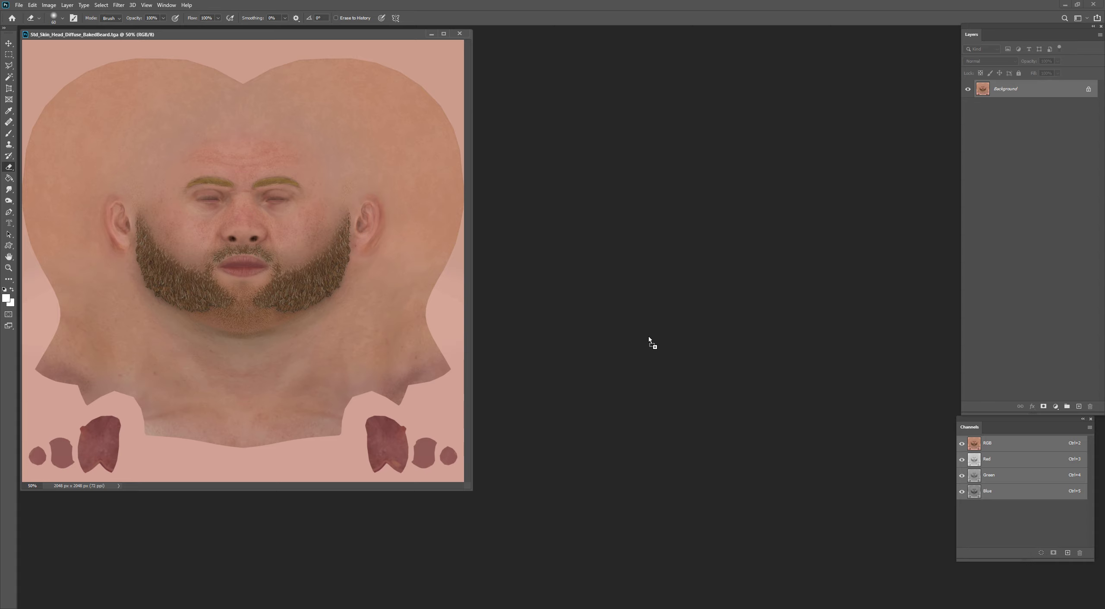
{"action": "left_click_drag", "start_coordinate": [649, 336], "coordinate": [639, 302]}
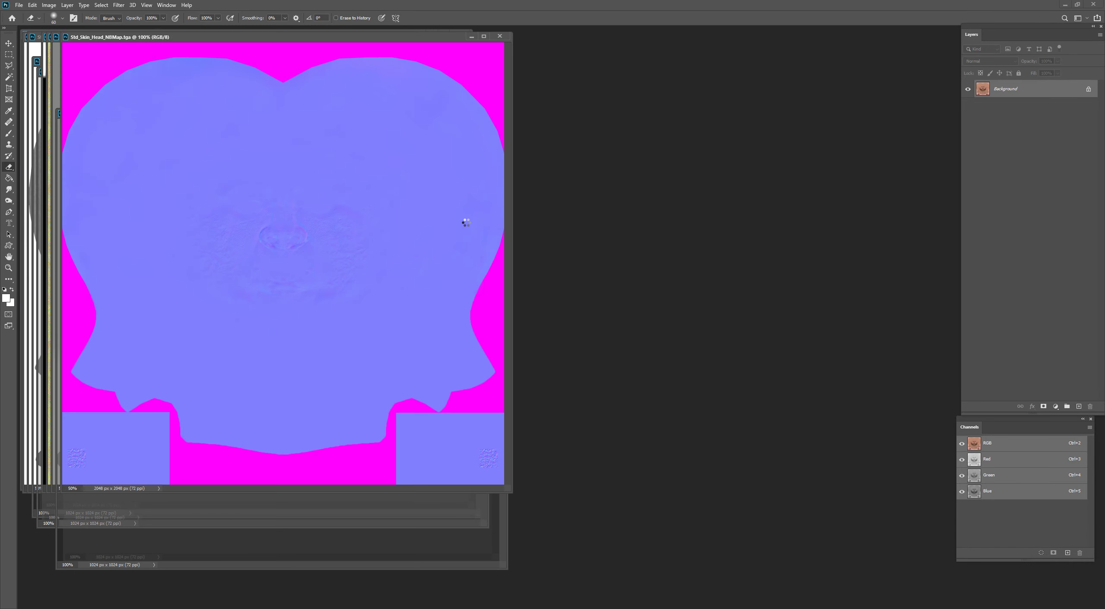
Bring Std_Skin_Head_Diffuse_BakedBeard.tga to the front and place it beside the stack of other texture windows.
{"action": "left_click", "coordinate": [166, 5]}
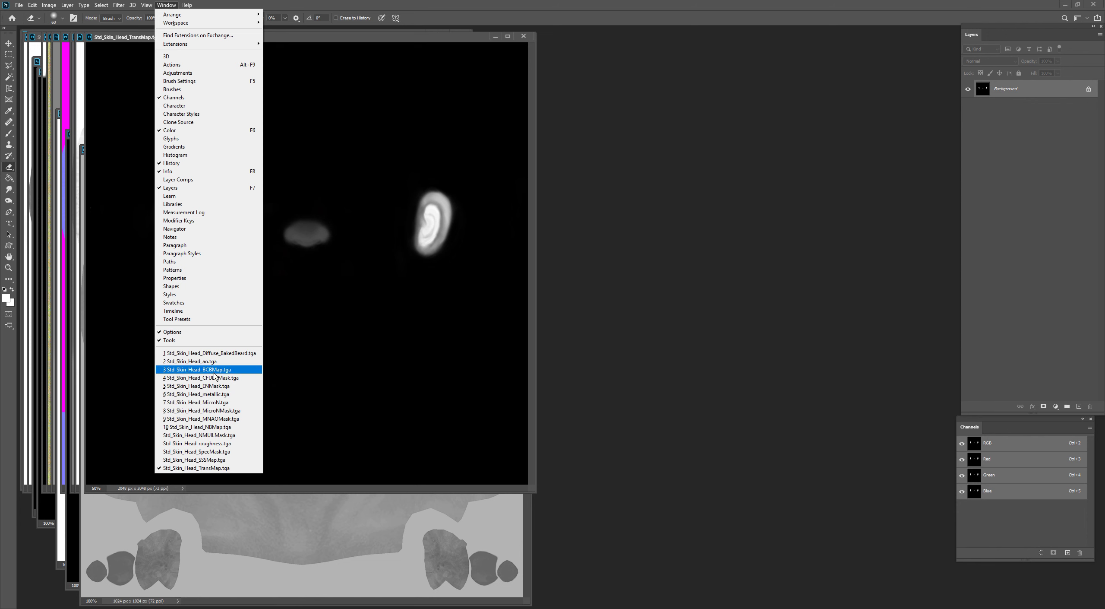
{"action": "left_click", "coordinate": [221, 353]}
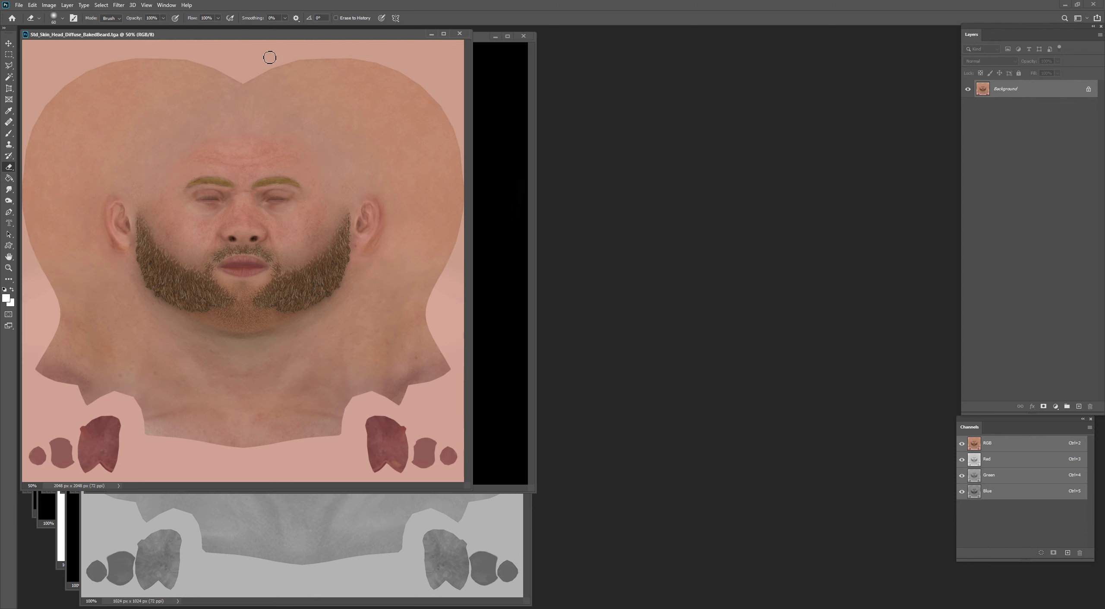
{"action": "left_click_drag", "start_coordinate": [265, 41], "coordinate": [750, 116]}
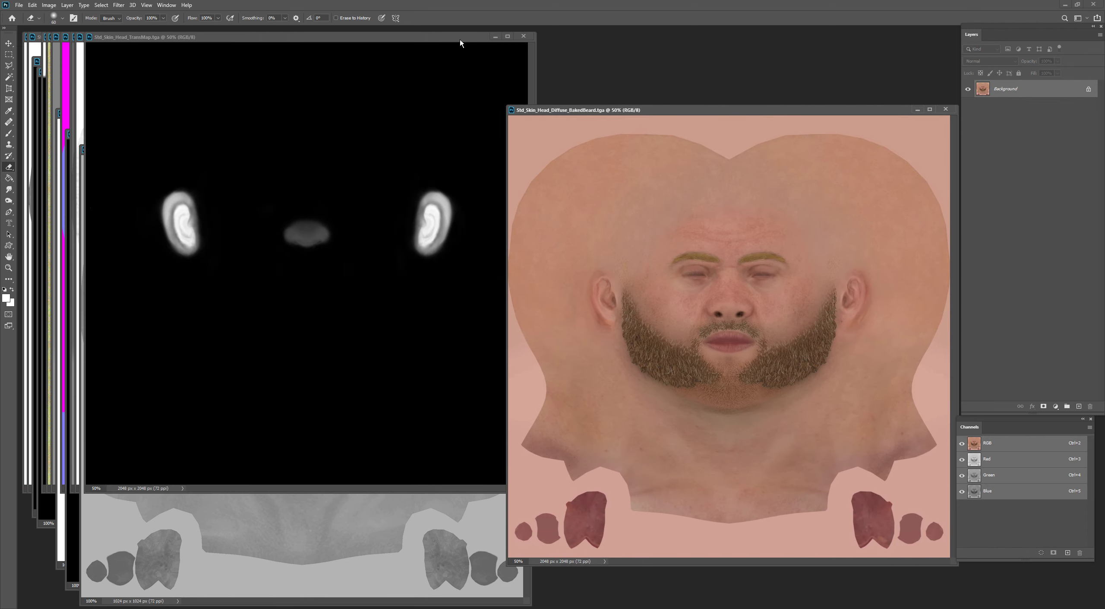
Review the head's TransMap and SSSMap textures and close both documents.
{"action": "left_click_drag", "start_coordinate": [456, 37], "coordinate": [441, 72]}
{"action": "key", "text": "ctrl+w"}
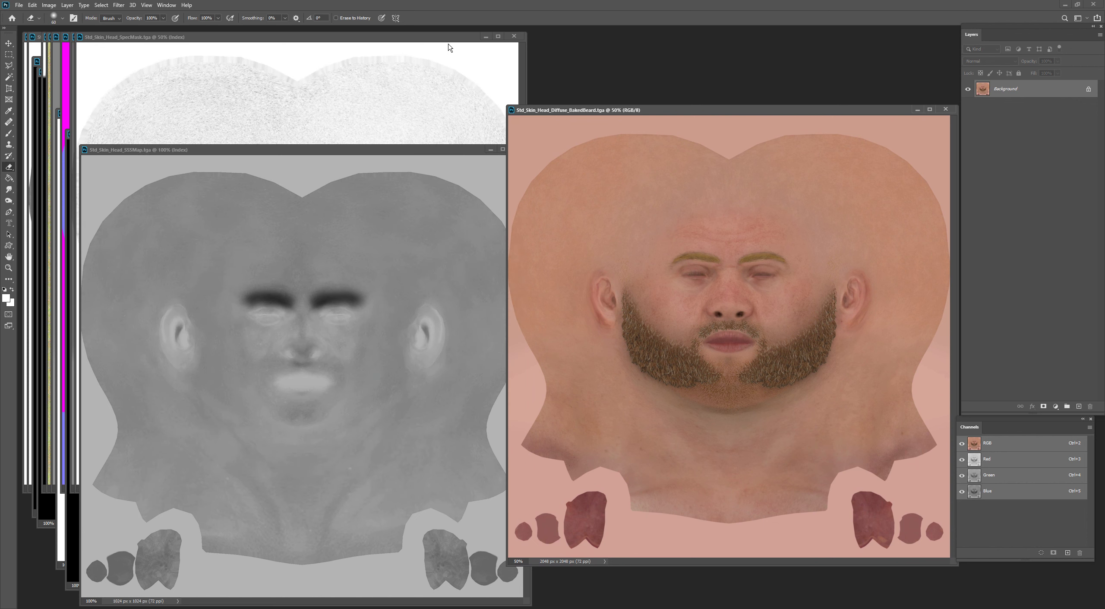
{"action": "left_click_drag", "start_coordinate": [407, 147], "coordinate": [373, 108]}
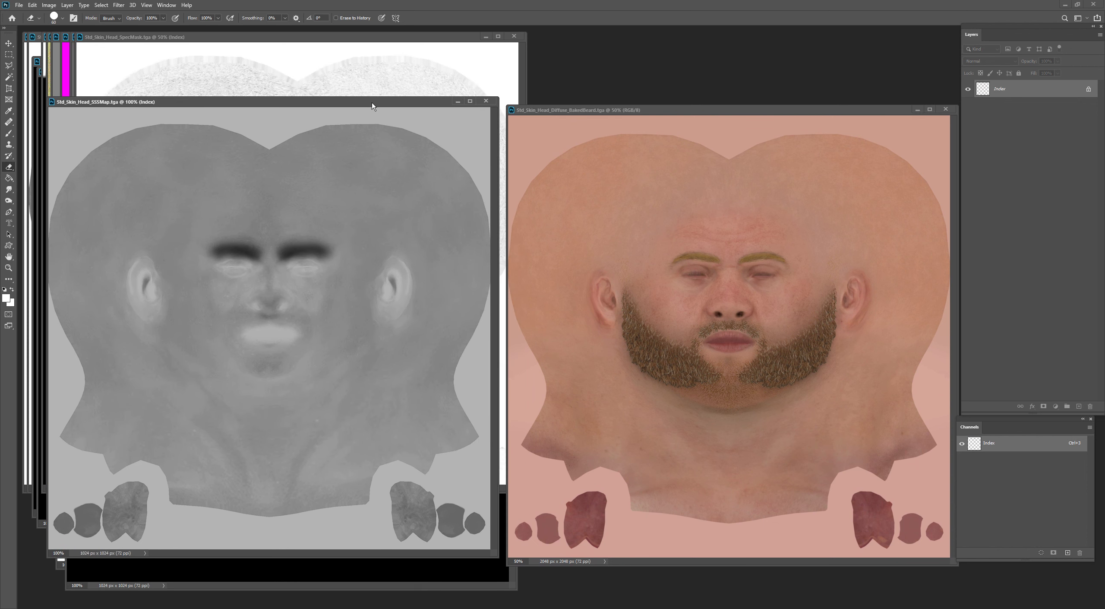
{"action": "left_click", "coordinate": [486, 104]}
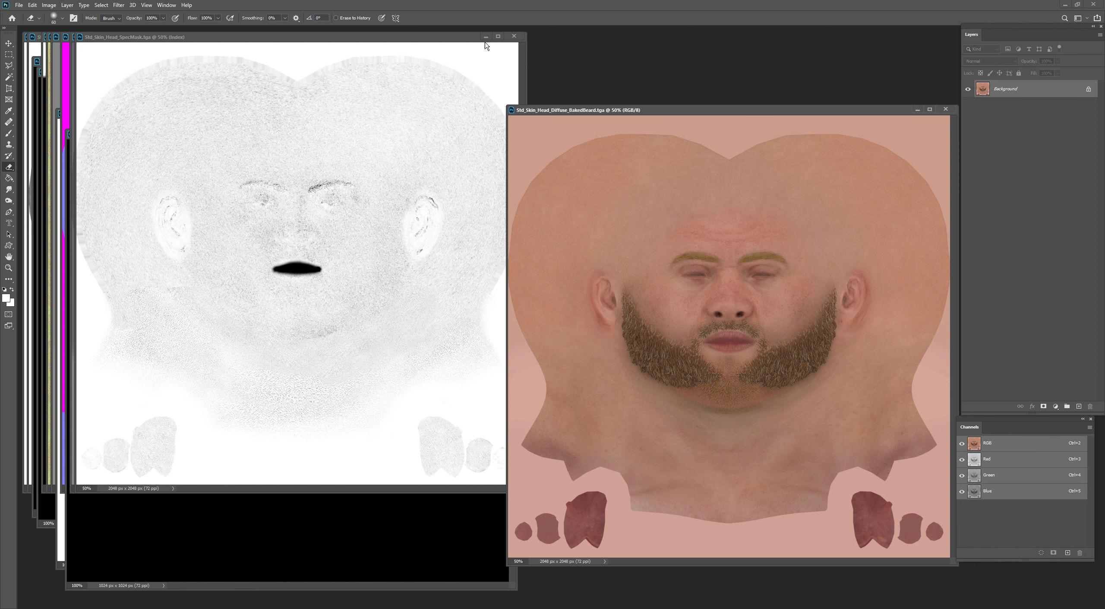
Review the SpecMask, roughness and NMUILMask head textures and close their documents.
{"action": "left_click_drag", "start_coordinate": [464, 41], "coordinate": [435, 89]}
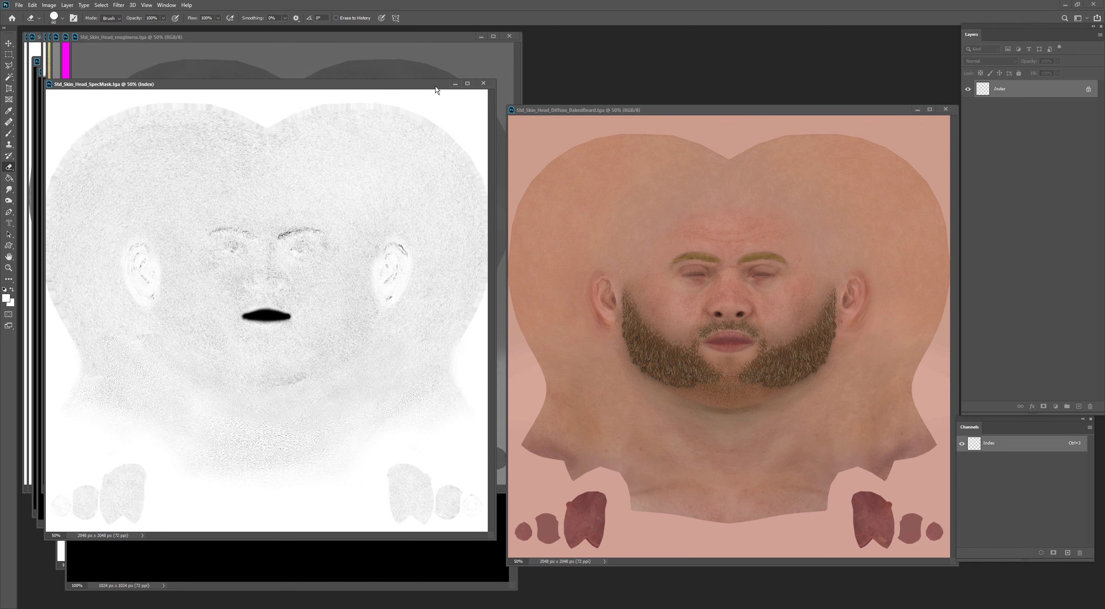
{"action": "left_click", "coordinate": [485, 82]}
{"action": "left_click", "coordinate": [439, 39]}
{"action": "left_click_drag", "start_coordinate": [439, 39], "coordinate": [402, 114]}
{"action": "left_click", "coordinate": [469, 109]}
{"action": "left_click", "coordinate": [471, 113]}
Examine Std_Skin_Head_NBMap.tga enlarged around the nose and cheeks.
{"action": "mouse_move", "coordinate": [439, 38]}
{"action": "left_mouse_down"}
{"action": "mouse_move", "coordinate": [452, 57]}
{"action": "mouse_move", "coordinate": [673, 78]}
{"action": "mouse_move", "coordinate": [444, 61]}
{"action": "left_mouse_up"}
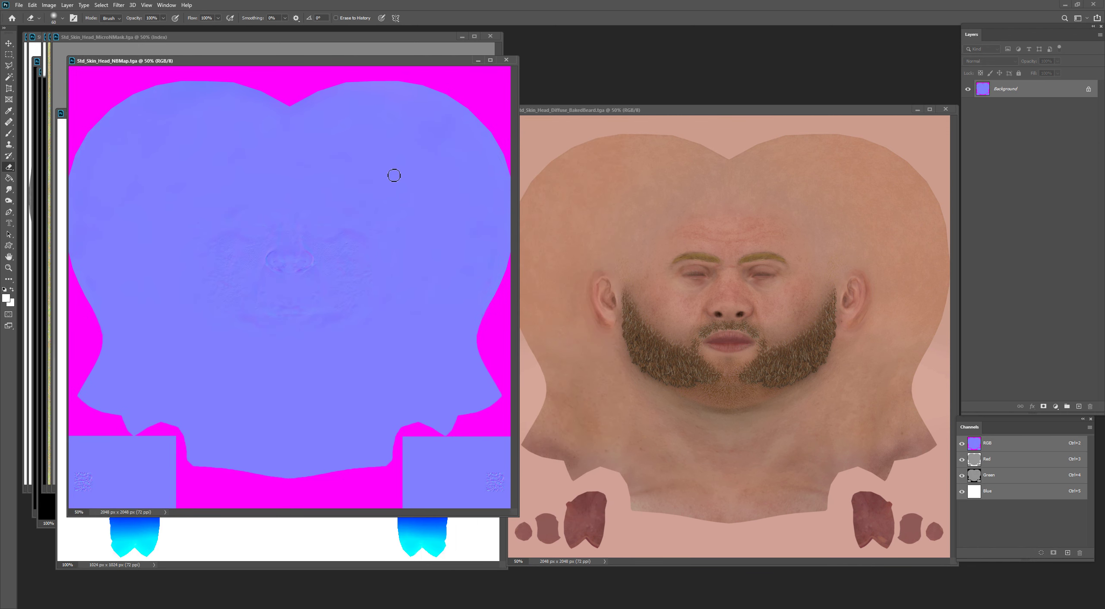
{"action": "key", "text": "z"}
{"action": "key", "text": "f"}
{"action": "key", "text": "f"}
{"action": "left_click", "coordinate": [523, 278]}
{"action": "key", "text": "f"}
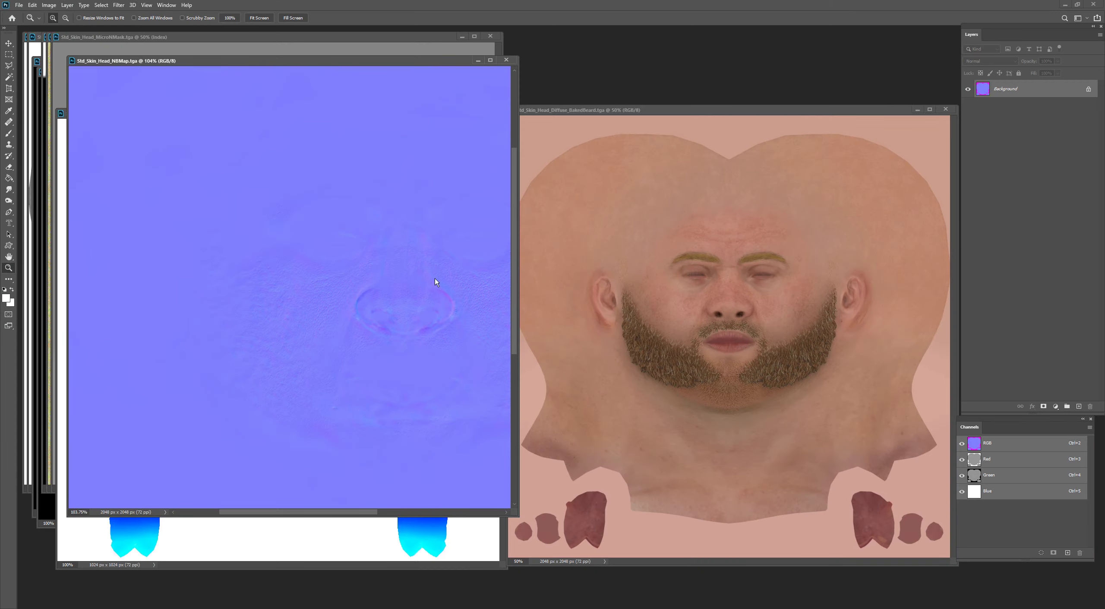
Switch to Total Commander and open Std_Skin_Head_Normal.tga from the test.fbm folder in Photoshop.
{"action": "key", "text": "alt+Tab"}
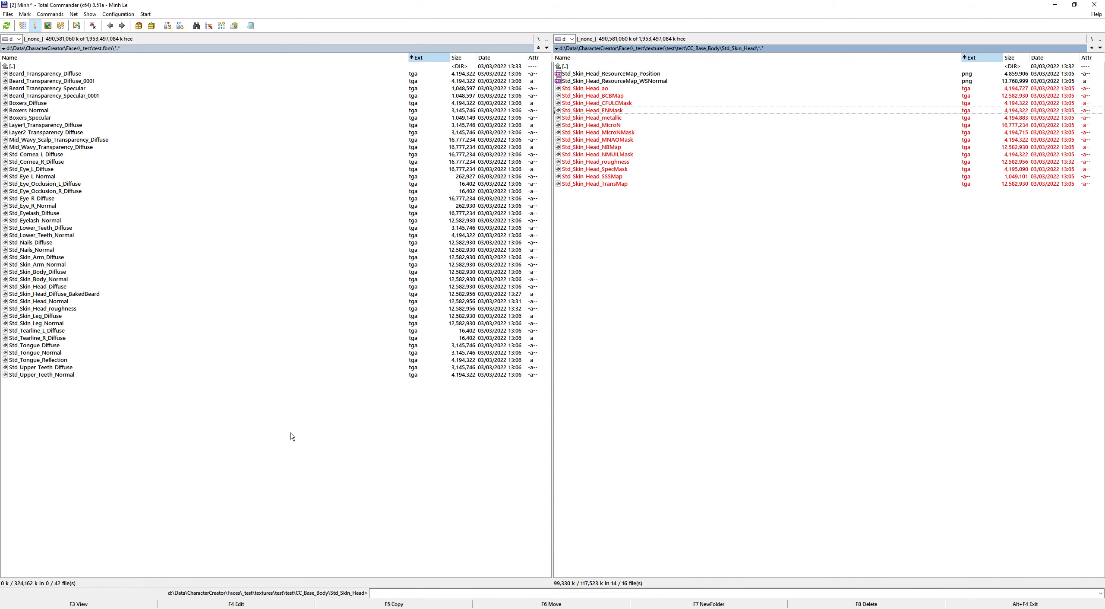
{"action": "key", "text": "Tab"}
{"action": "key", "text": "Up"}
{"action": "key", "text": "Down"}
{"action": "key", "text": "Down"}
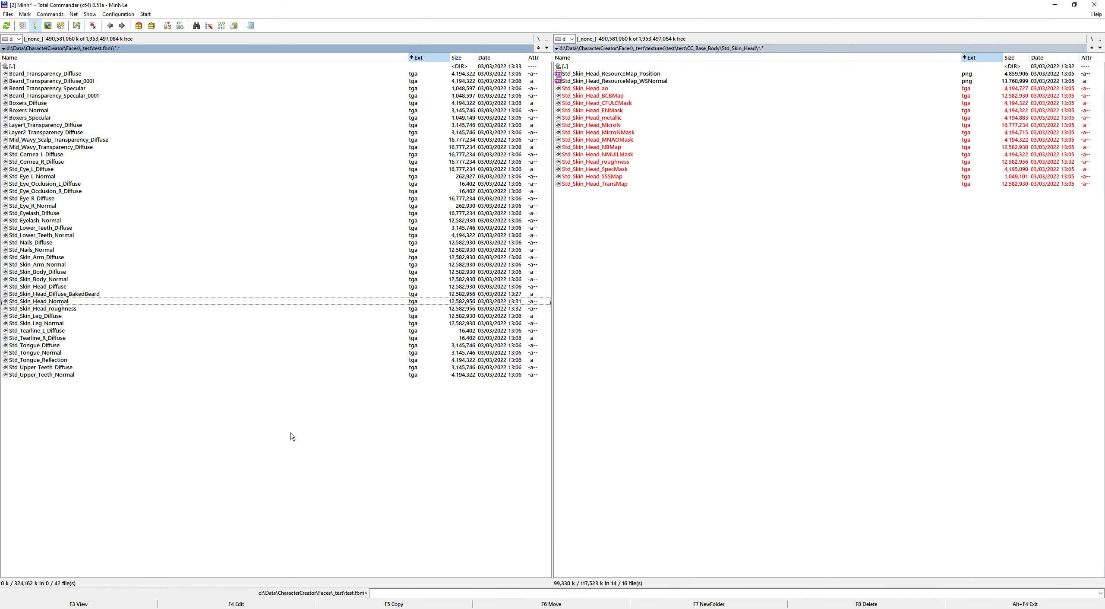
{"action": "key", "text": "alt+Tab"}
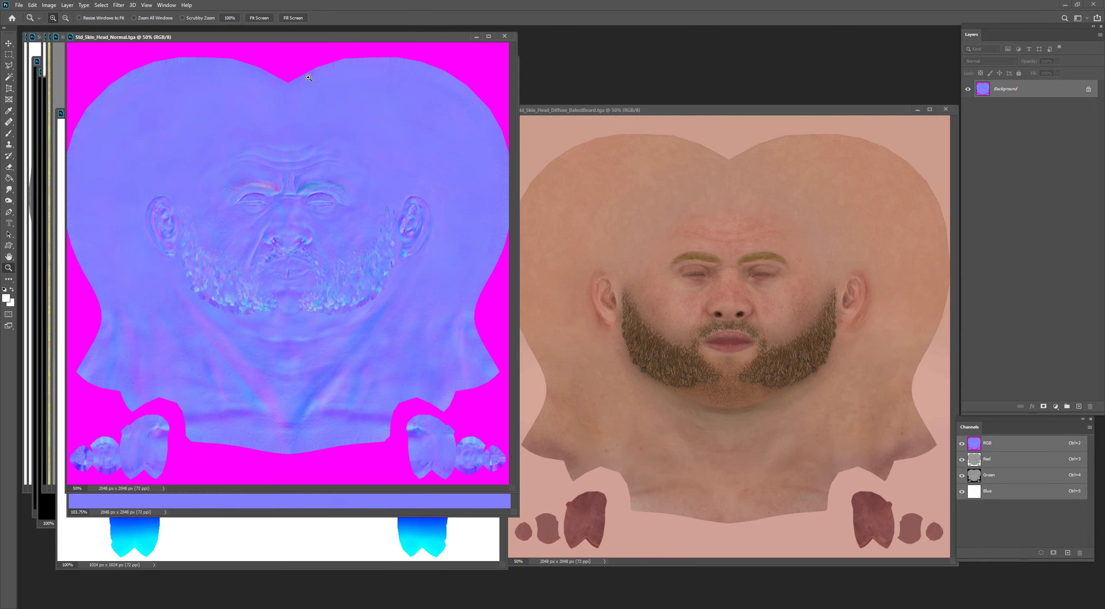
Place the head normal map beside Std_Skin_Head_NBMap.tga for comparison and close the NBMap document.
{"action": "left_click_drag", "start_coordinate": [307, 41], "coordinate": [619, 109]}
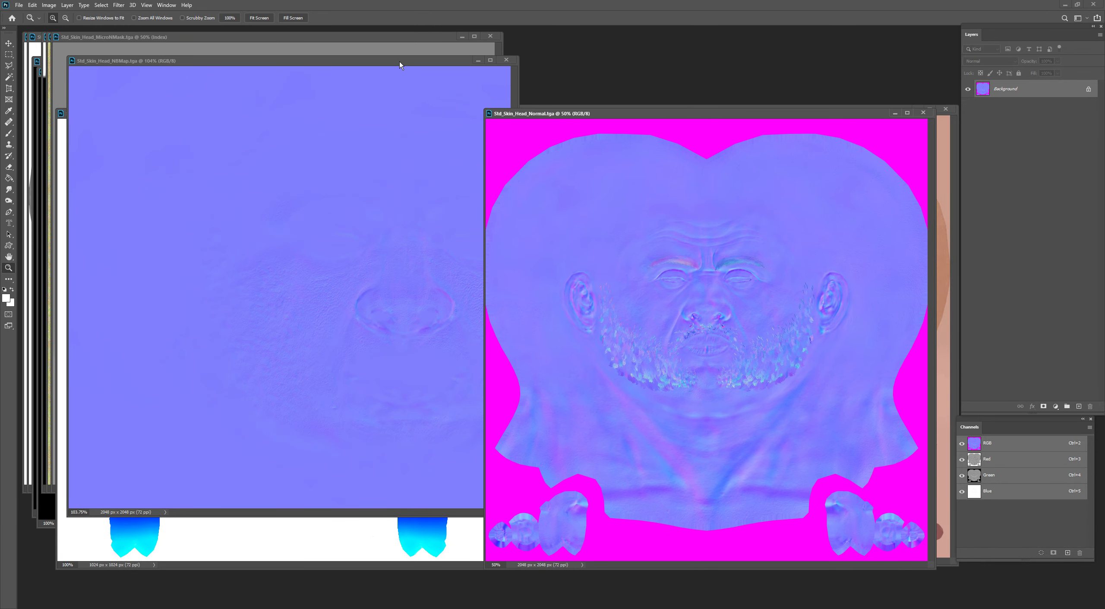
{"action": "left_click_drag", "start_coordinate": [400, 61], "coordinate": [386, 68]}
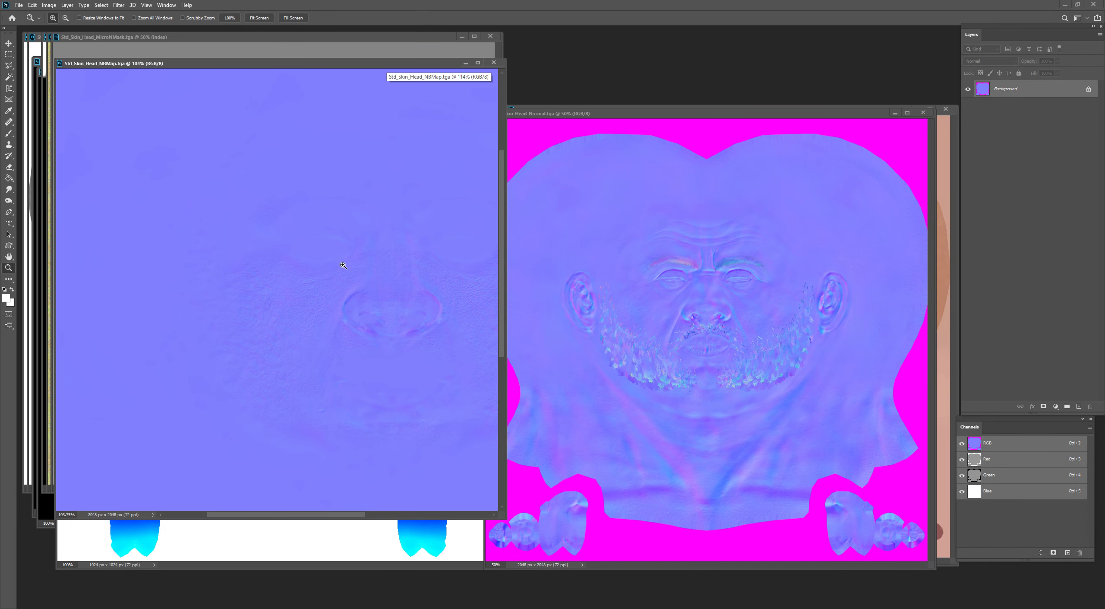
{"action": "scroll", "coordinate": [342, 265], "scroll_direction": "down", "scroll_amount": 9}
{"action": "key", "text": "ctrl+w"}
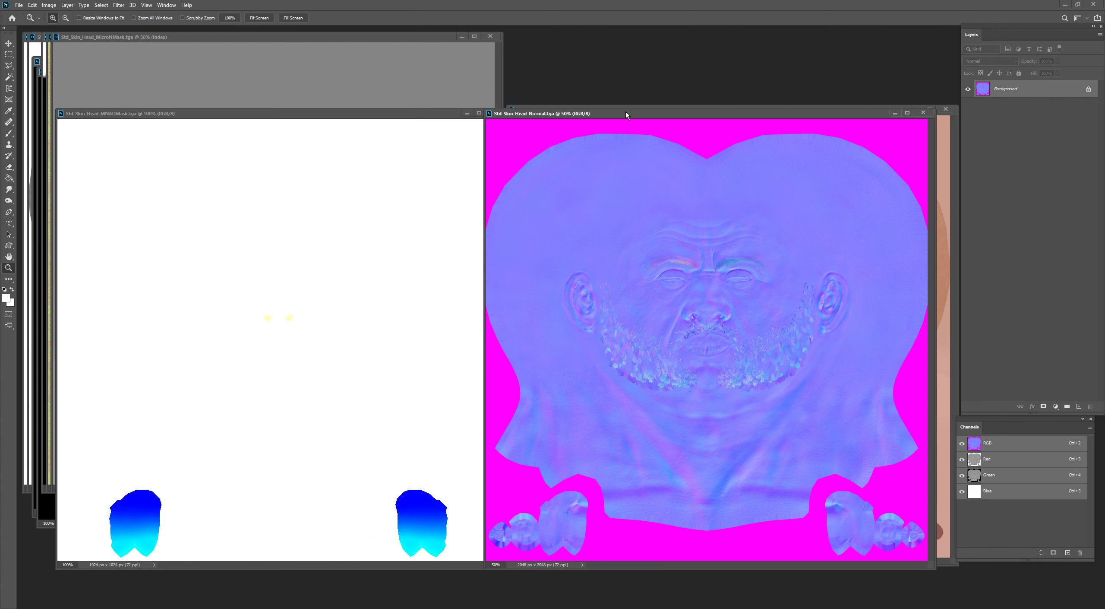
Paste the copied NBMap as a new layer over Std_Skin_Head_Normal.tga and set its blend mode to Overlay.
{"action": "left_click_drag", "start_coordinate": [626, 114], "coordinate": [402, 87]}
{"action": "right_click", "coordinate": [445, 202]}
{"action": "left_click", "coordinate": [461, 208]}
{"action": "scroll", "coordinate": [572, 248], "scroll_direction": "up", "scroll_amount": 6}
{"action": "key", "text": "ctrl+alt+shift+n"}
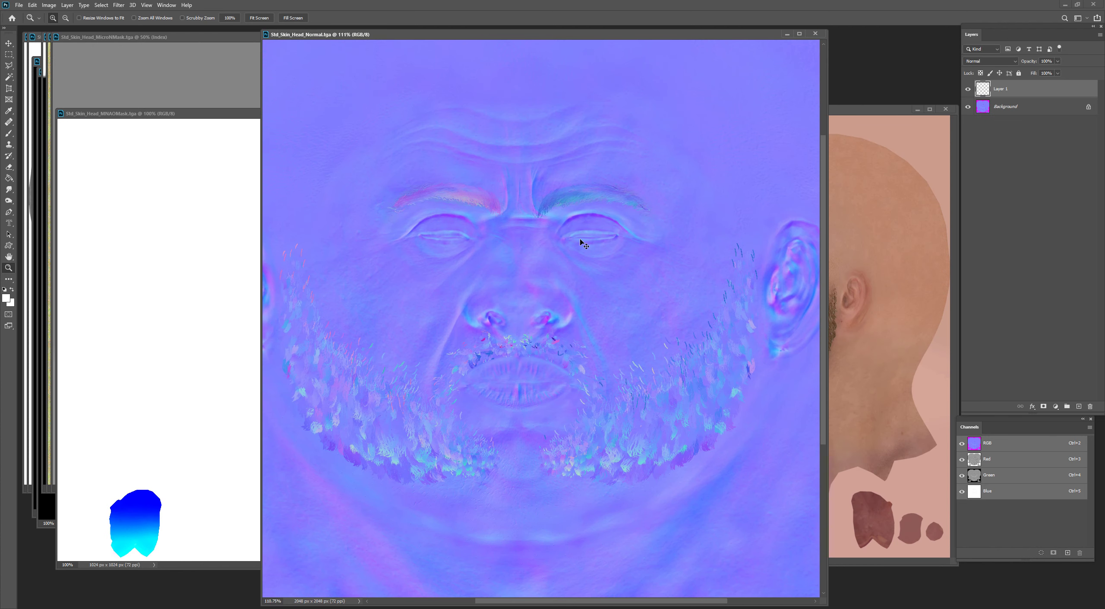
{"action": "key", "text": "ctrl+v"}
{"action": "scroll", "coordinate": [584, 244], "scroll_direction": "up", "scroll_amount": 1}
{"action": "left_click", "coordinate": [991, 61]}
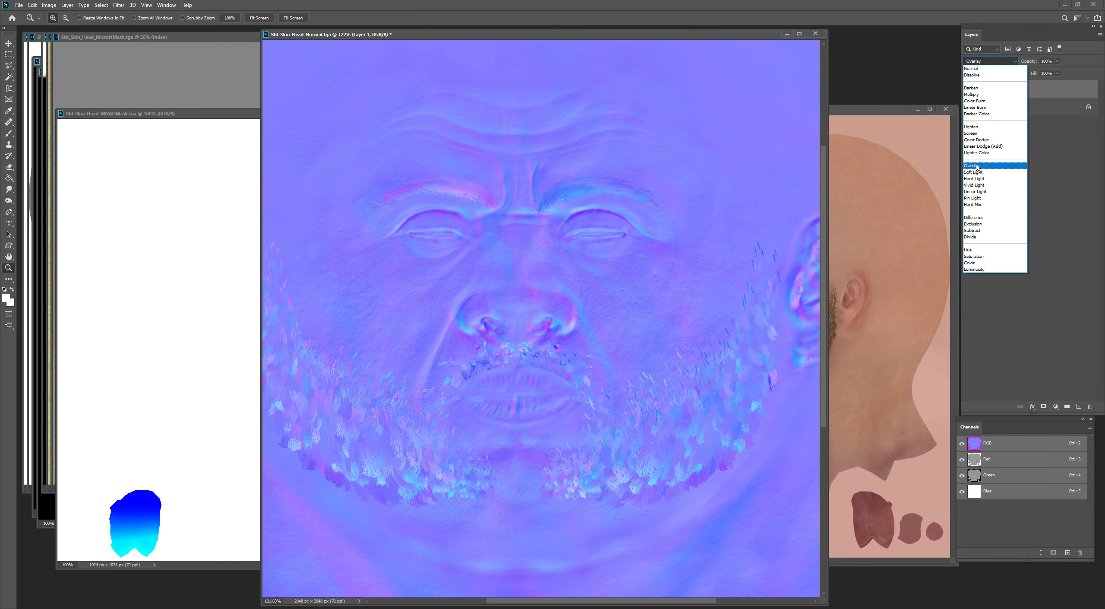
{"action": "left_click", "coordinate": [977, 166]}
Compare the enlarged head normal map with and without the overlaid NBMap layer.
{"action": "key", "text": "f"}
{"action": "scroll", "coordinate": [462, 306], "scroll_direction": "up", "scroll_amount": 3}
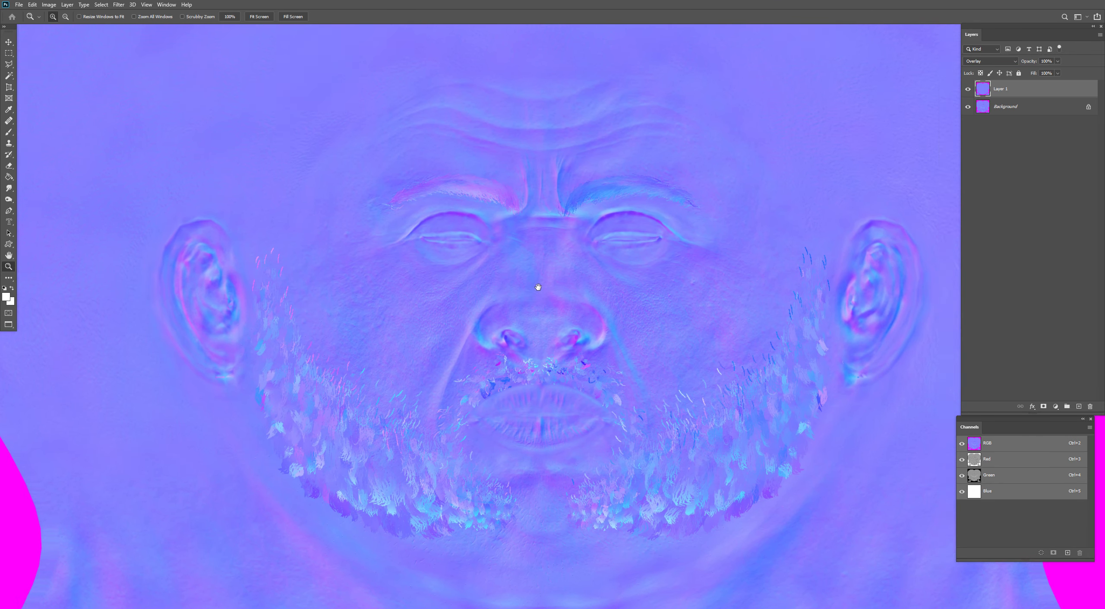
{"action": "left_click", "coordinate": [968, 89]}
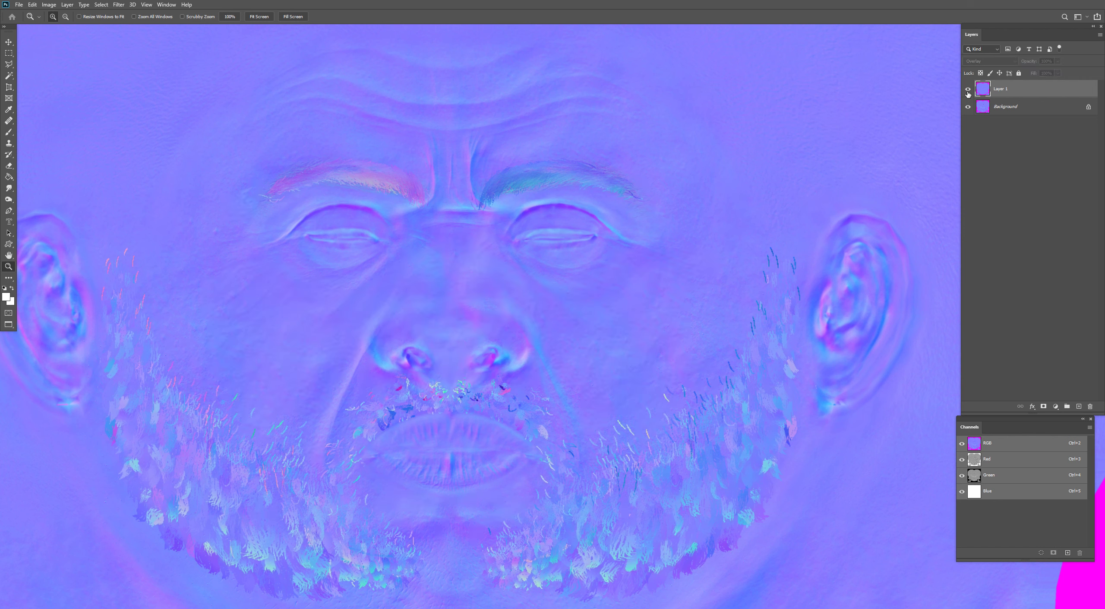
{"action": "left_click", "coordinate": [968, 89]}
{"action": "left_click", "coordinate": [968, 89]}
{"action": "left_click", "coordinate": [968, 89]}
{"action": "left_click", "coordinate": [968, 90]}
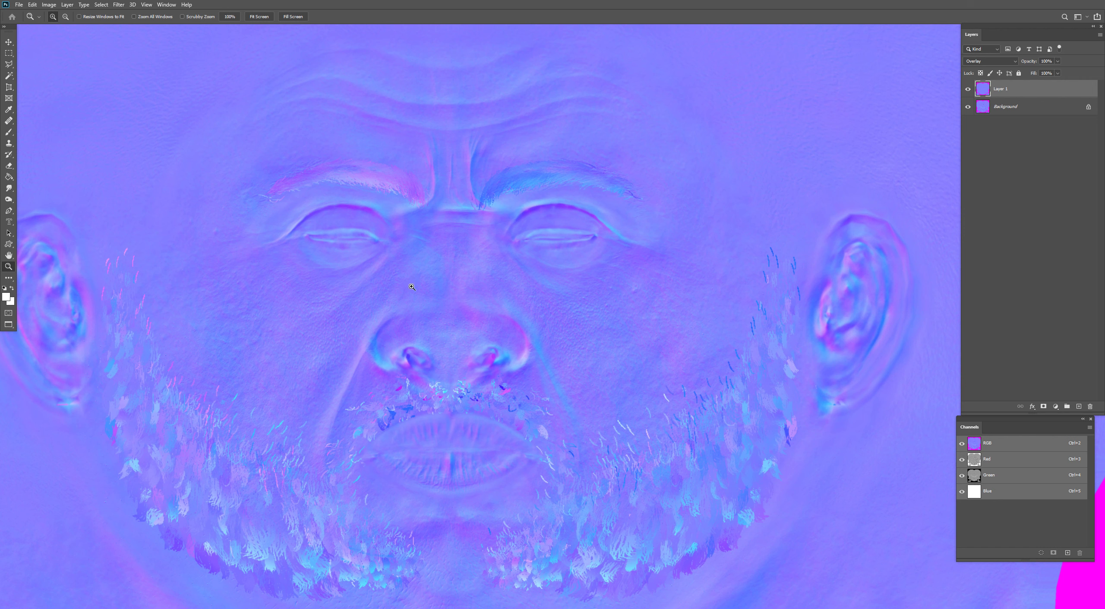
{"action": "scroll", "coordinate": [452, 312], "scroll_direction": "down", "scroll_amount": 3}
{"action": "scroll", "coordinate": [451, 312], "scroll_direction": "up", "scroll_amount": 3}
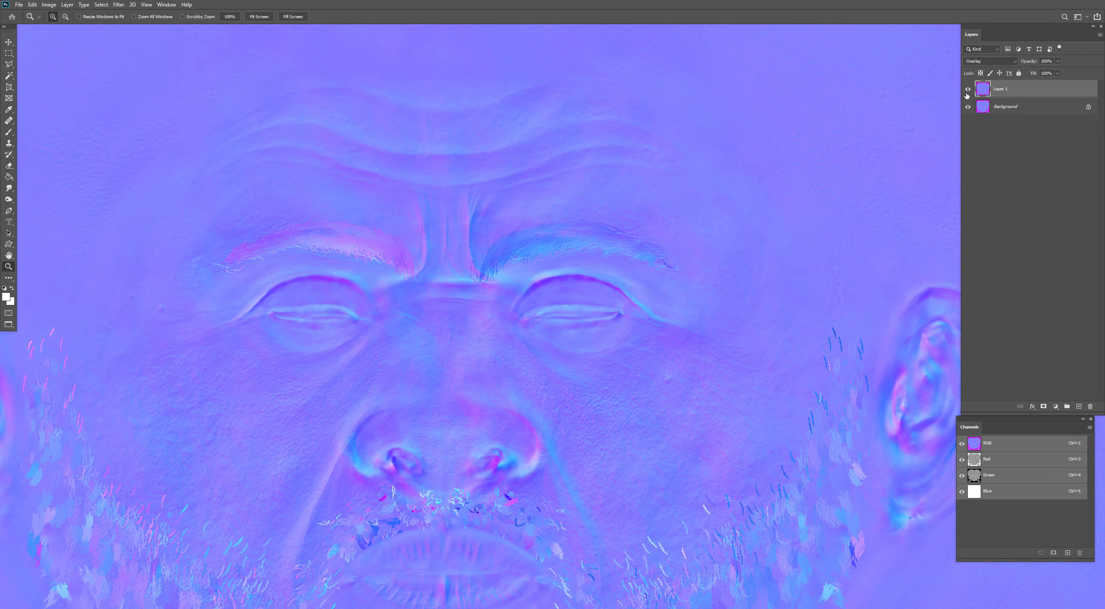
Erase the eyebrow areas from the overlaid NBMap layer and check the erased regions with the Background layer hidden.
{"action": "left_click_drag", "start_coordinate": [542, 225], "coordinate": [539, 257]}
{"action": "scroll", "coordinate": [539, 257], "scroll_direction": "down", "scroll_amount": 2}
{"action": "key", "text": "e"}
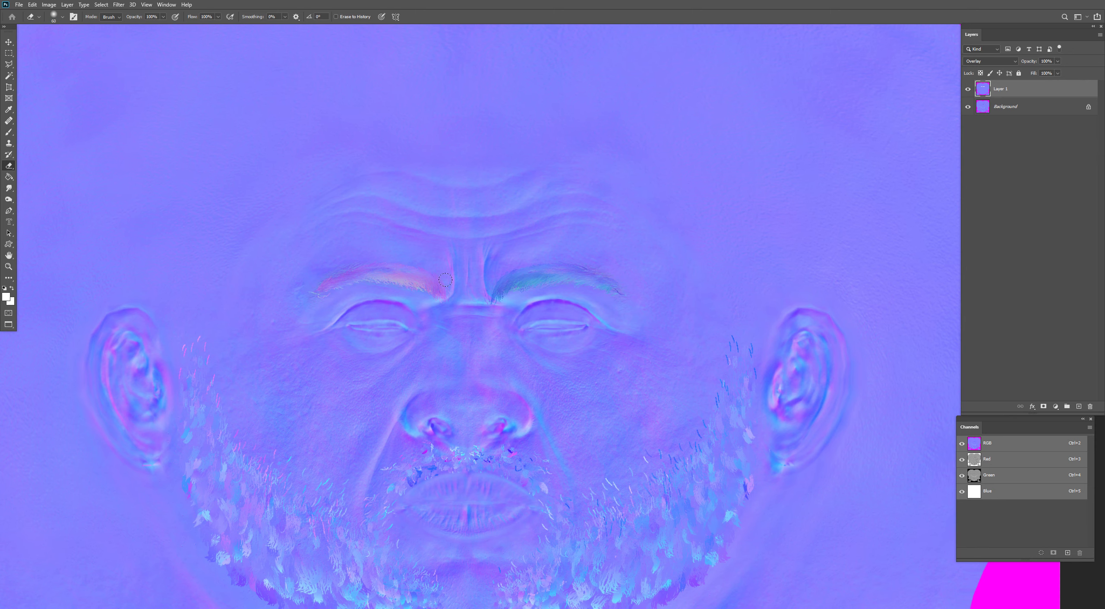
{"action": "scroll", "coordinate": [446, 280], "scroll_direction": "down", "scroll_amount": 1}
{"action": "left_click", "coordinate": [965, 107]}
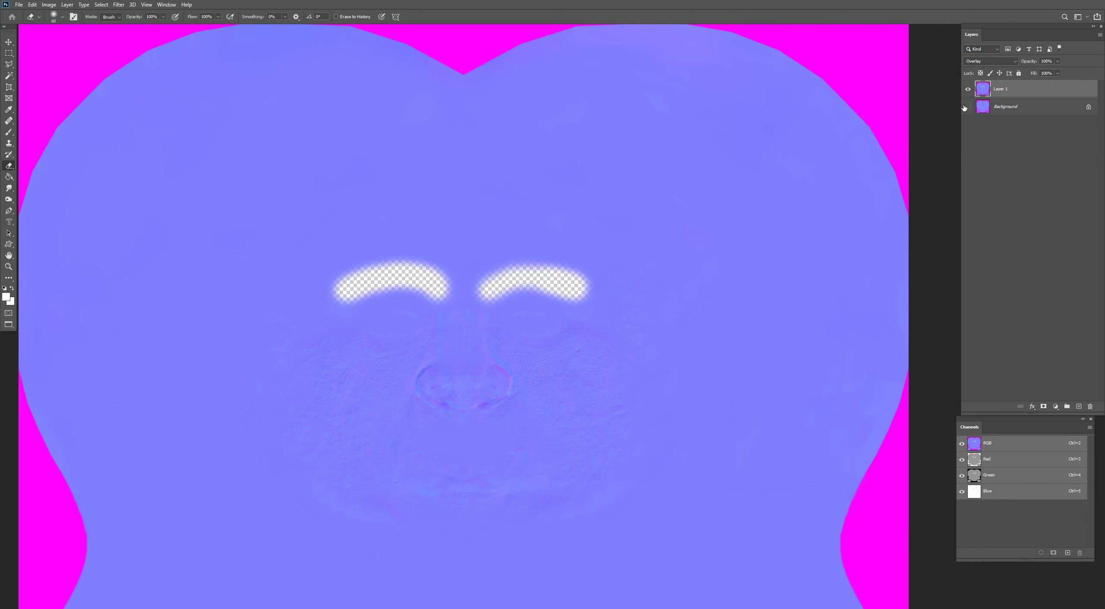
{"action": "scroll", "coordinate": [497, 331], "scroll_direction": "up", "scroll_amount": 1}
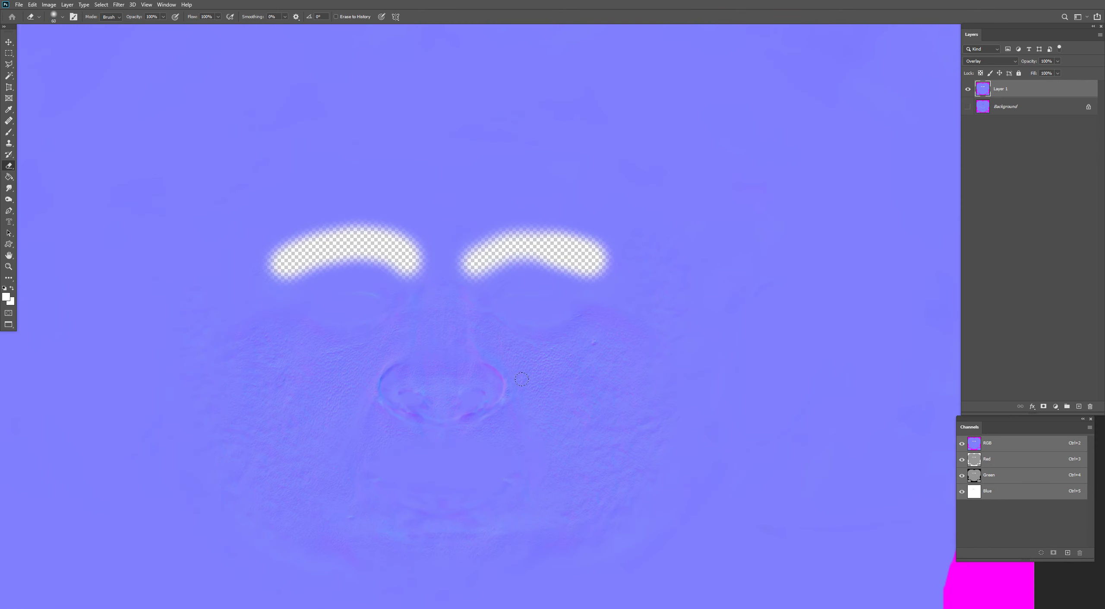
{"action": "scroll", "coordinate": [613, 377], "scroll_direction": "down", "scroll_amount": 1}
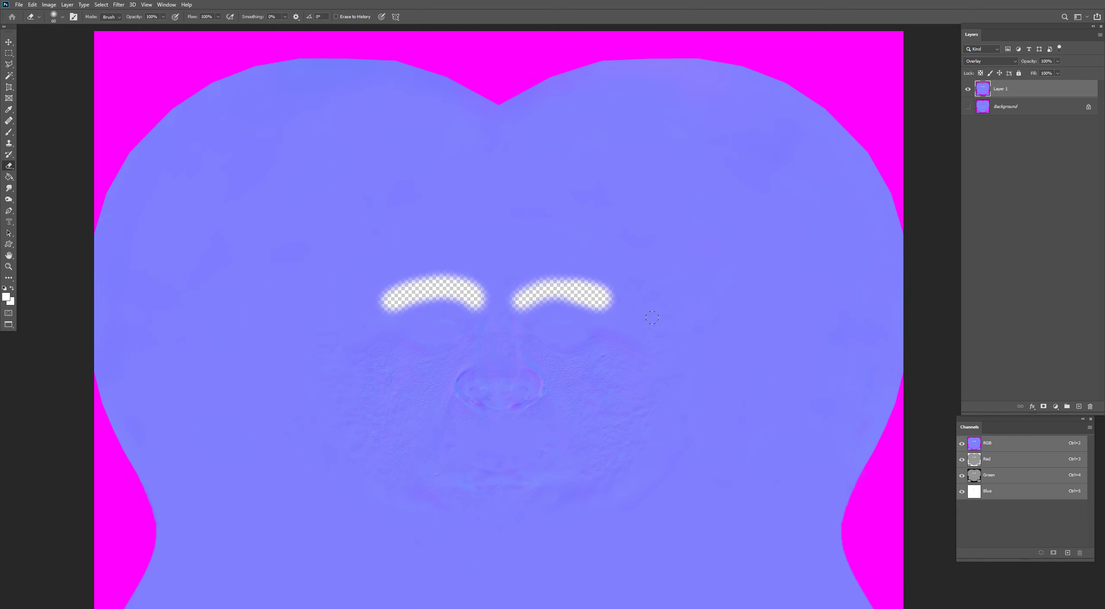
{"action": "left_click", "coordinate": [969, 107]}
{"action": "scroll", "coordinate": [621, 297], "scroll_direction": "down", "scroll_amount": 2}
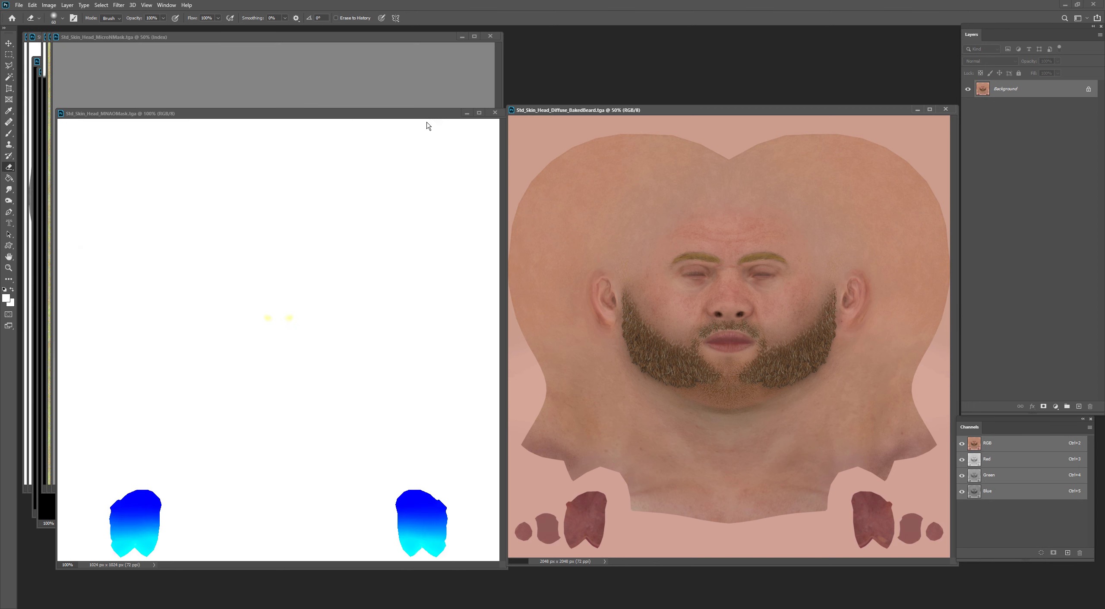
Review the MNAOMask, MicroNMask, metallic and ENMask head maps and close their documents.
{"action": "left_click_drag", "start_coordinate": [421, 96], "coordinate": [415, 71]}
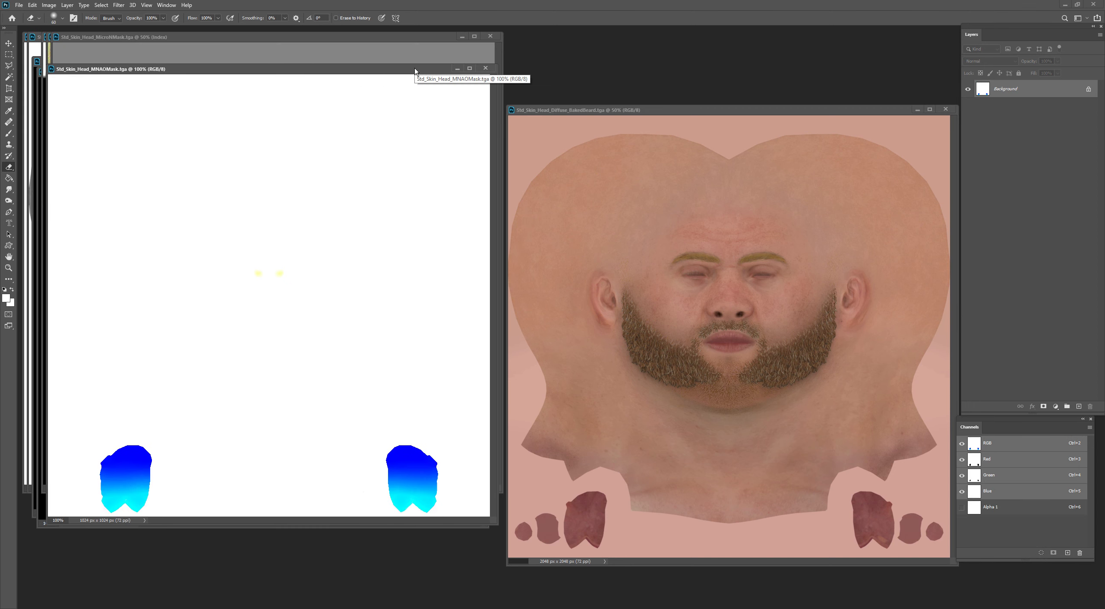
{"action": "left_click", "coordinate": [381, 36]}
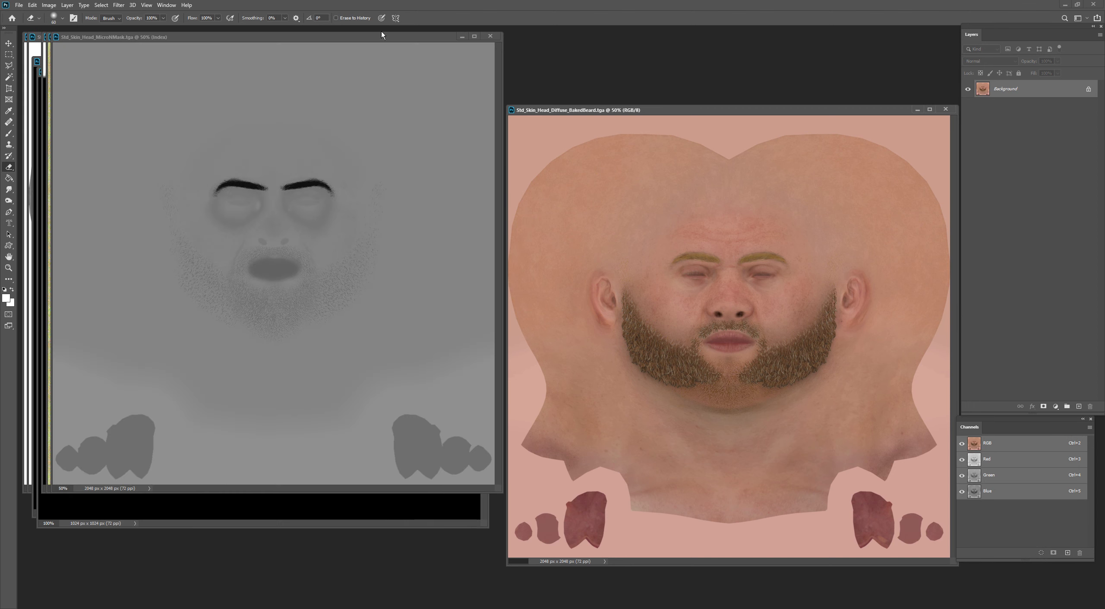
{"action": "key", "text": "ctrl+Tab"}
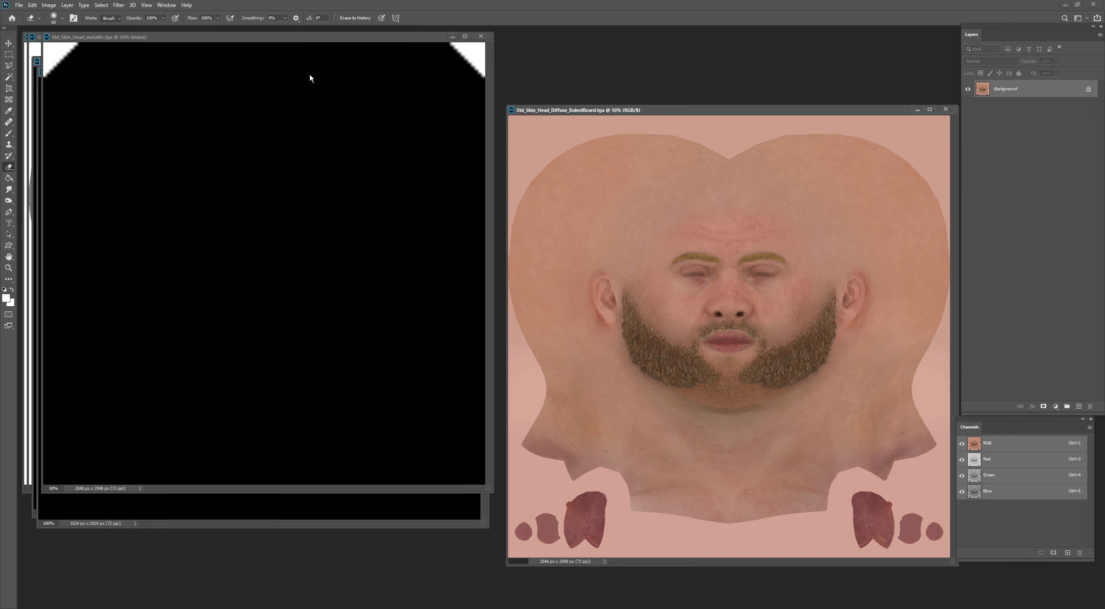
{"action": "key", "text": "ctrl+w"}
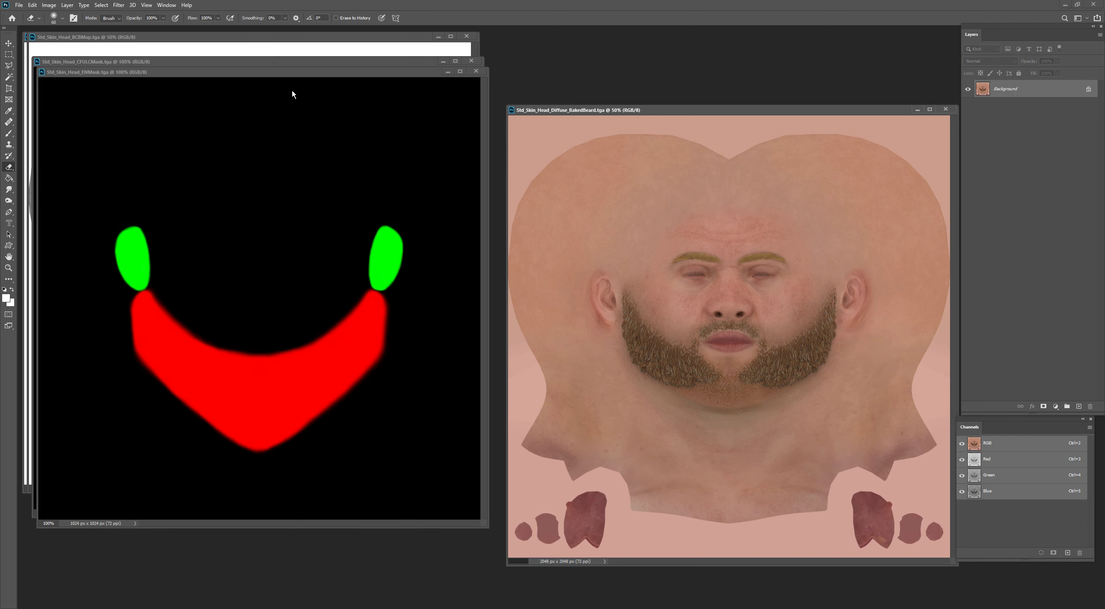
{"action": "key", "text": "ctrl+w"}
{"action": "key", "text": "ctrl+w"}
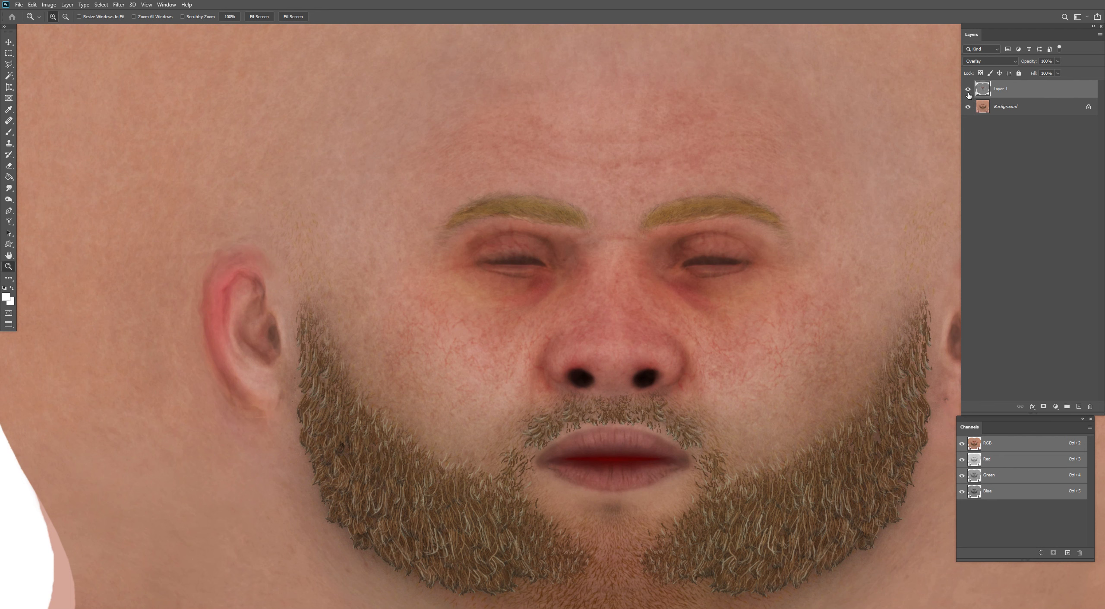
Compare the baked-beard head diffuse with and without its Overlay layer around the face.
{"action": "left_click", "coordinate": [968, 90]}
{"action": "left_click", "coordinate": [969, 90]}
{"action": "left_click", "coordinate": [968, 91]}
{"action": "left_click", "coordinate": [969, 90]}
{"action": "left_click", "coordinate": [969, 91]}
{"action": "key", "text": "ctrl+minus"}
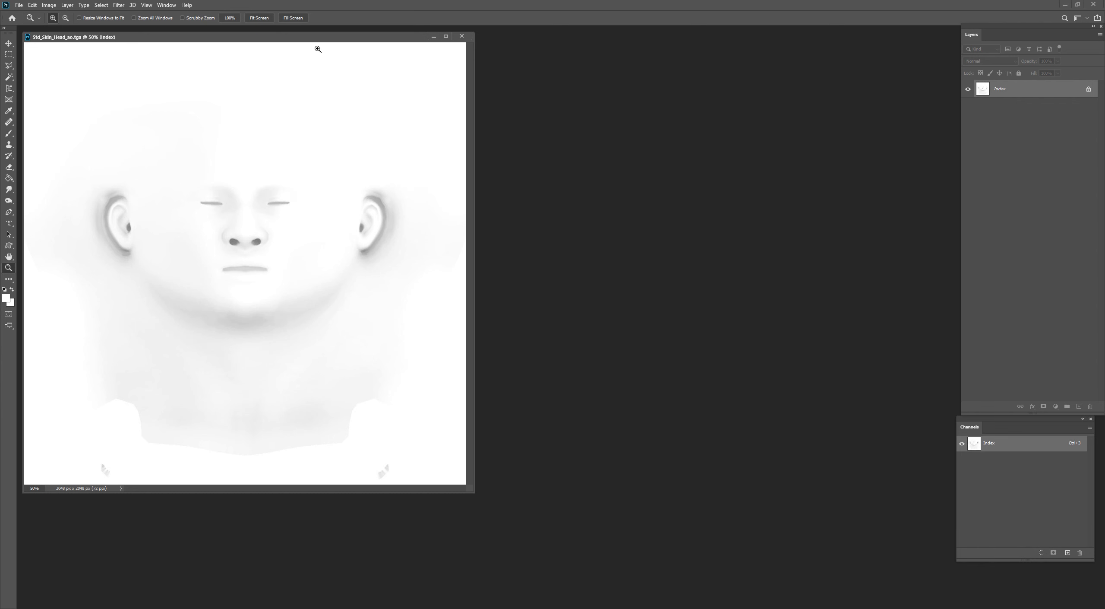
Copy the whole Std_Skin_Head_ao.tga map, close it, and open Std_Skin_Head_Diffuse_BakedBeard.tga from Total Commander.
{"action": "left_click_drag", "start_coordinate": [306, 37], "coordinate": [393, 70]}
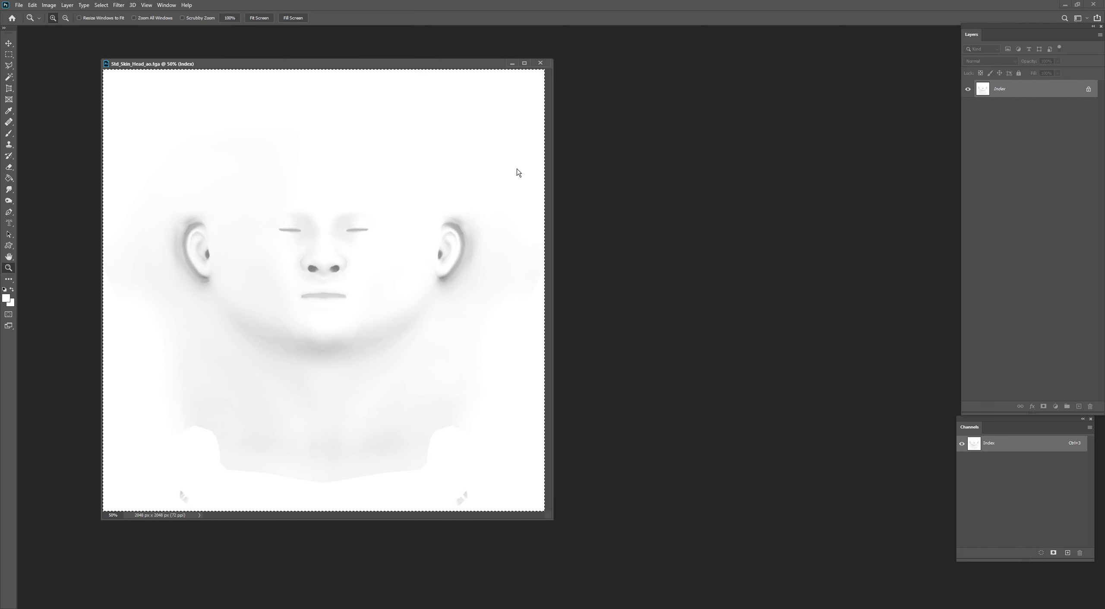
{"action": "key", "text": "ctrl+w"}
{"action": "key", "text": "alt+Tab"}
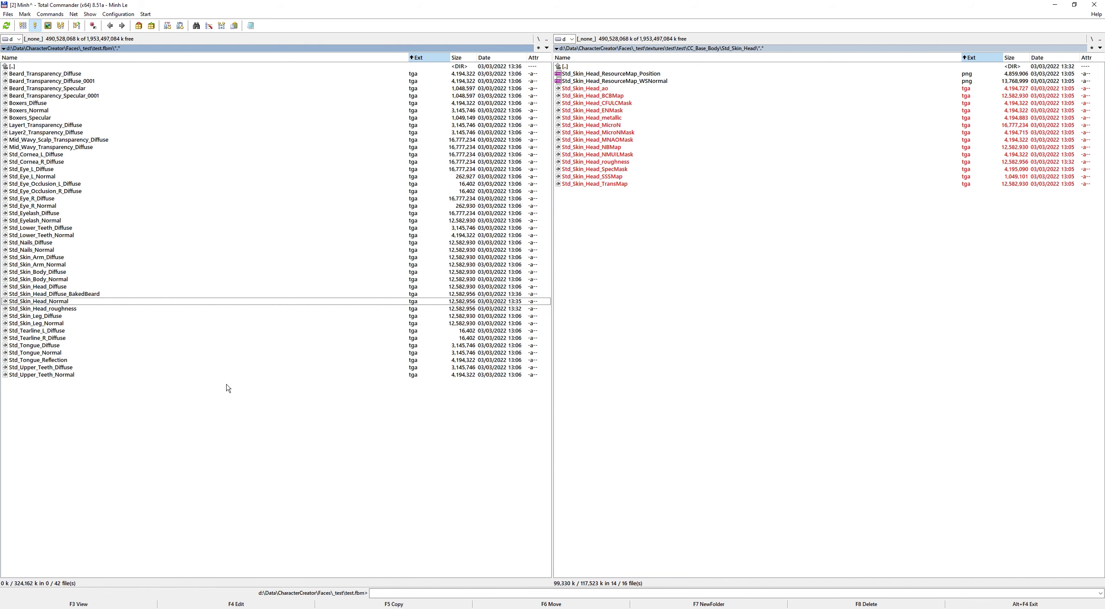
{"action": "double_click", "coordinate": [79, 295]}
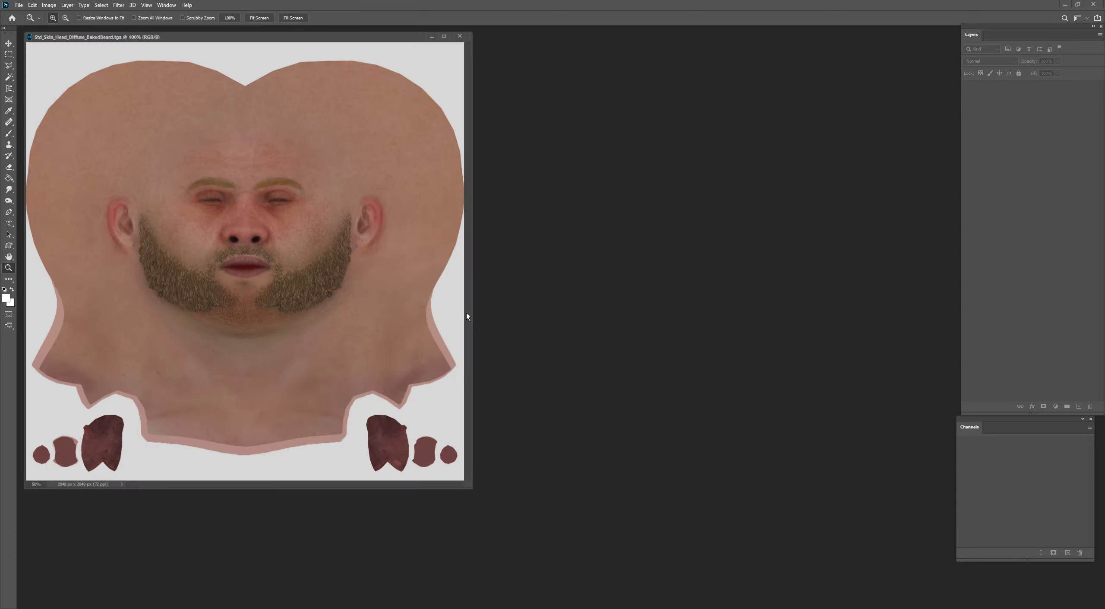
Try the ambient occlusion map as an Overlay layer over the baked-beard diffuse, and discard that layer.
{"action": "key", "text": "f"}
{"action": "key", "text": "ctrl+v"}
{"action": "left_click", "coordinate": [628, 326]}
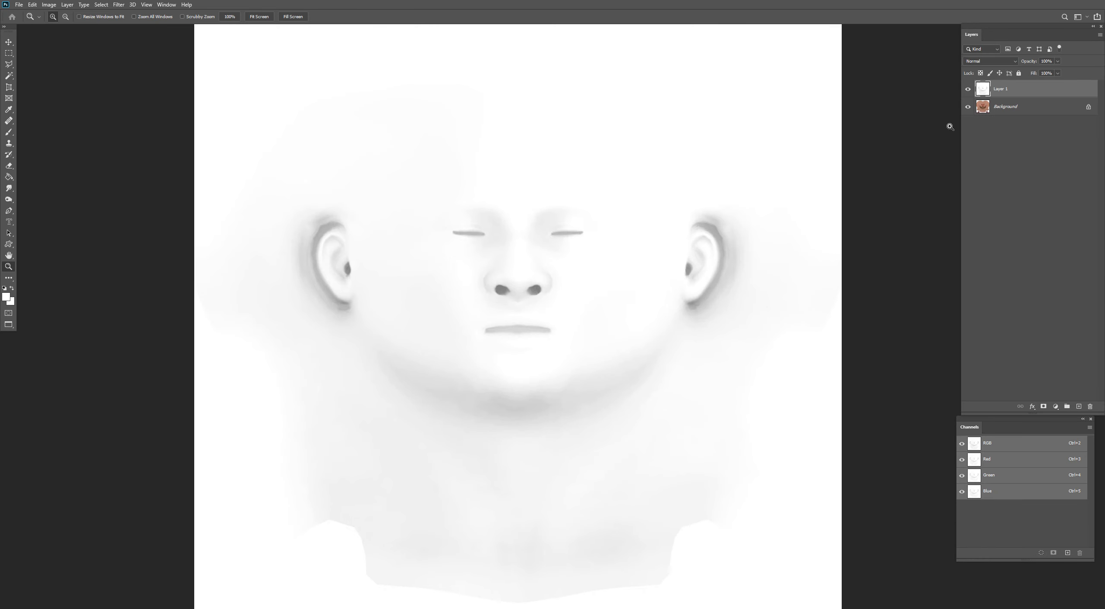
{"action": "left_click", "coordinate": [978, 60]}
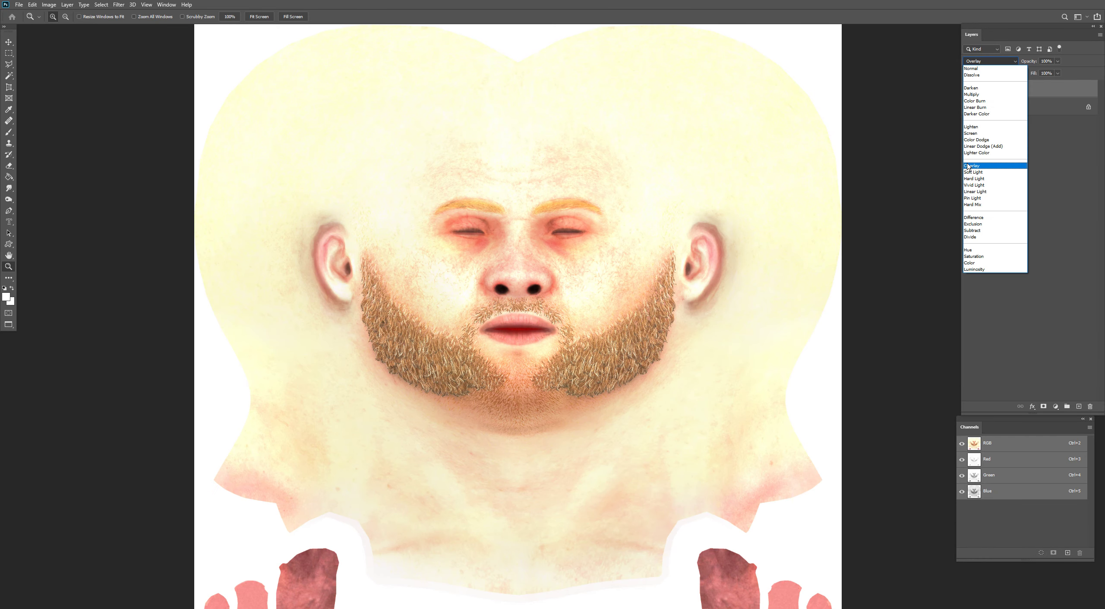
{"action": "left_click", "coordinate": [968, 165]}
{"action": "key", "text": "Delete"}
{"action": "key", "text": "ctrl+minus"}
{"action": "key", "text": "ctrl+w"}
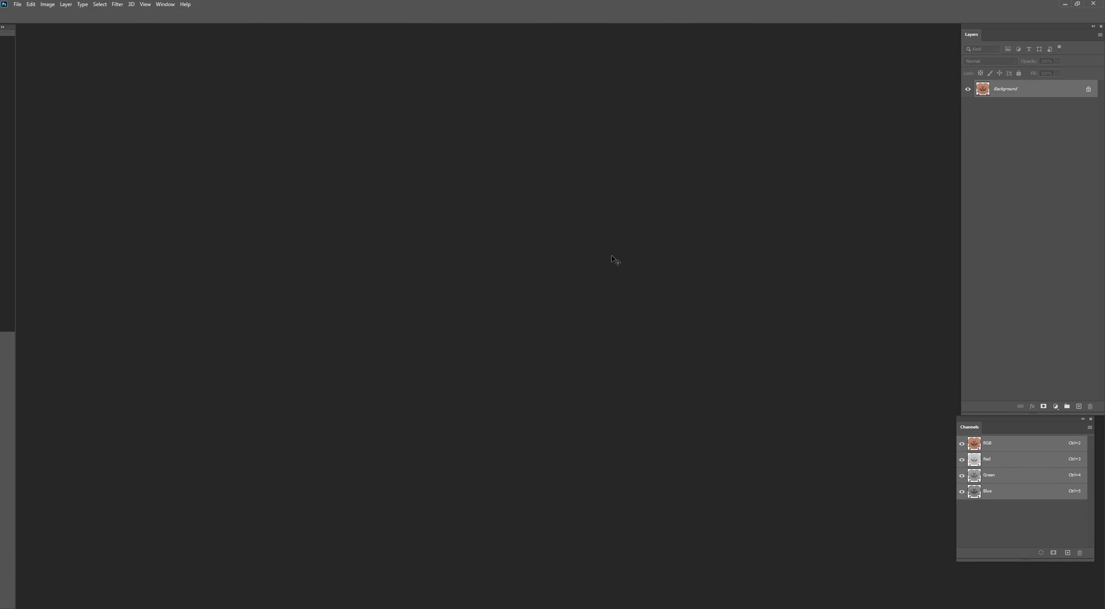
Switch to Total Commander and open Std_Skin_Head_roughness.tga and Std_Skin_Head_ao.tga in Photoshop.
{"action": "key", "text": "alt+Tab"}
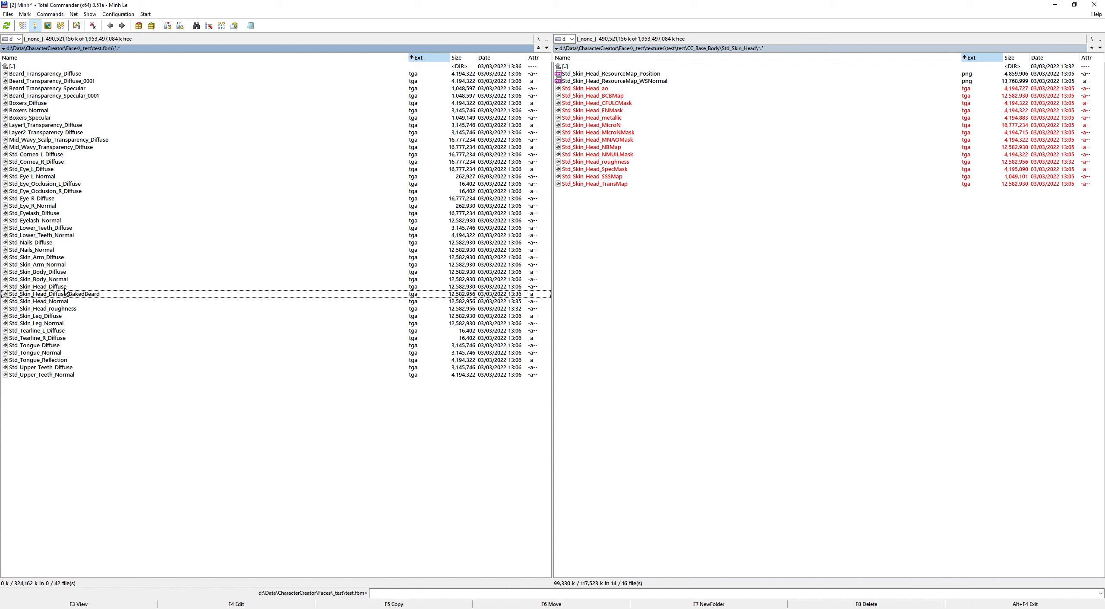
{"action": "left_click", "coordinate": [72, 308]}
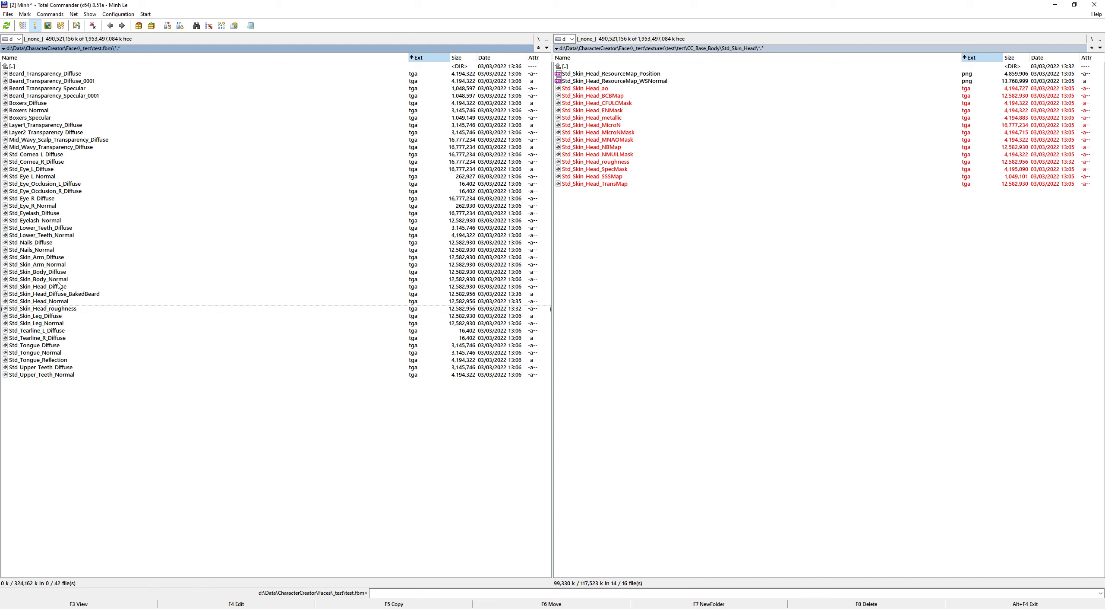
{"action": "left_click", "coordinate": [615, 301]}
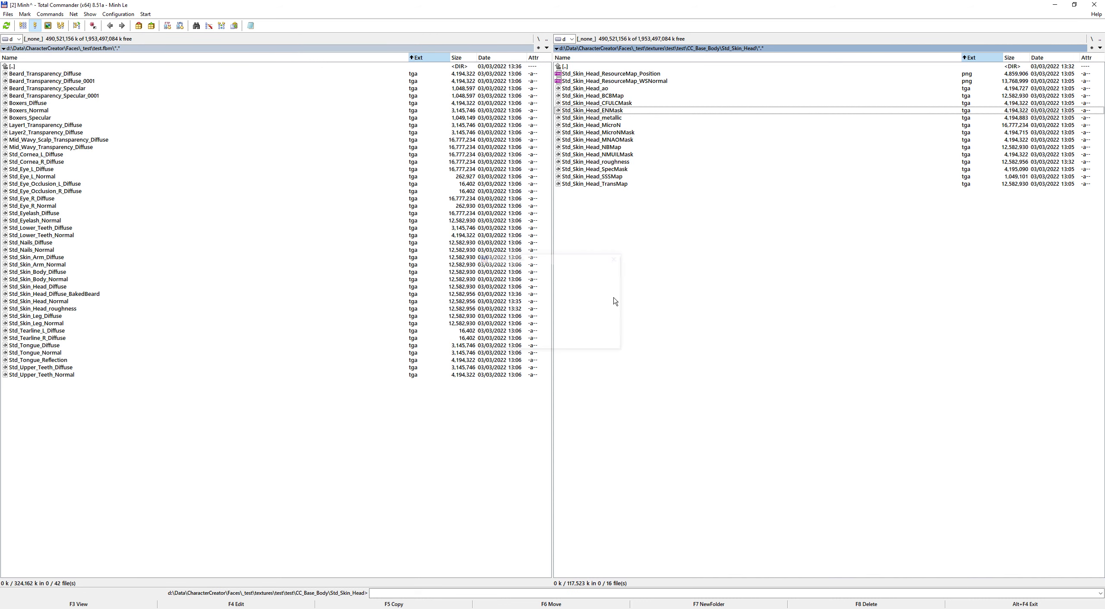
{"action": "key", "text": "Up"}
{"action": "key", "text": "Up"}
{"action": "key", "text": "Up"}
{"action": "key", "text": "Return"}
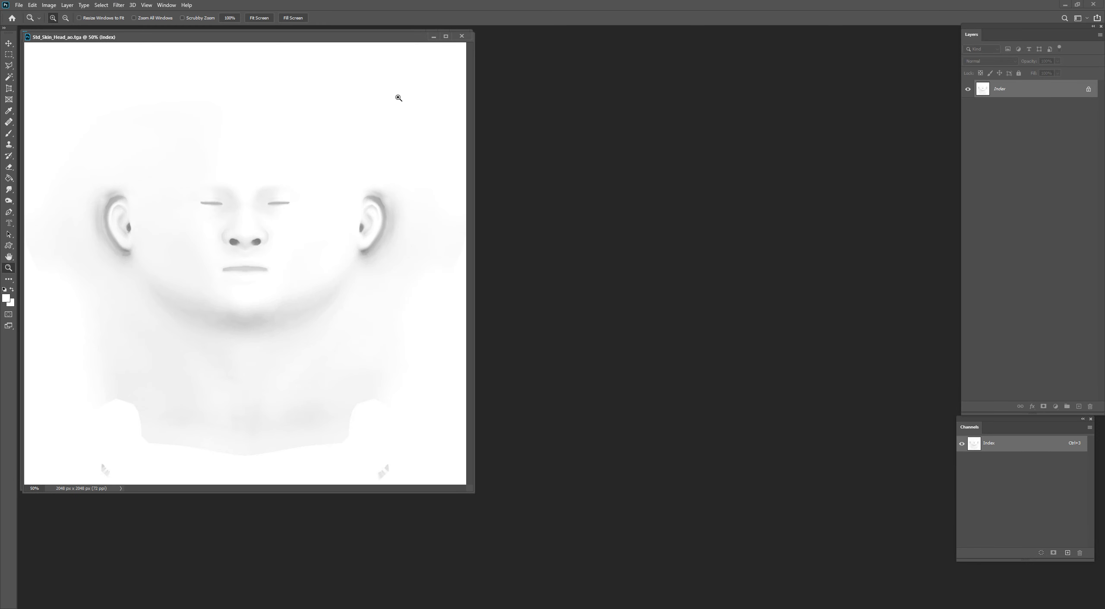
Create a new 2048 x 2048 px document and set its image mode to RGB Color.
{"action": "key", "text": "ctrl+n"}
{"action": "key", "text": "Return"}
{"action": "left_click", "coordinate": [49, 5]}
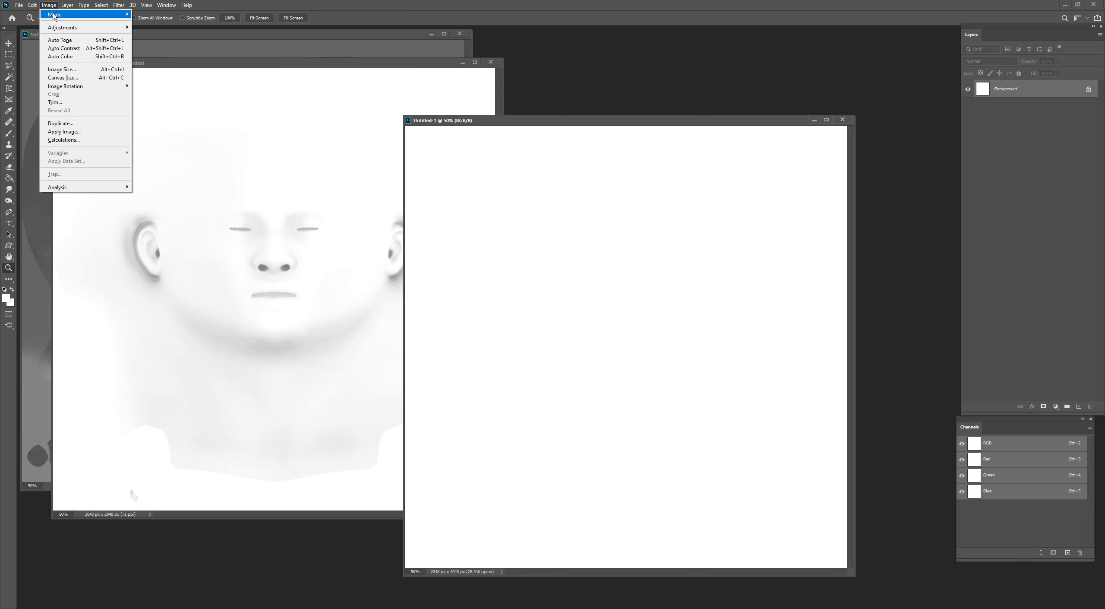
{"action": "mouse_move", "coordinate": [126, 17]}
{"action": "left_click", "coordinate": [149, 46]}
Target the Red channel of the new untitled document and ready a Paint Bucket fill with foreground colour 000000.
{"action": "left_click", "coordinate": [147, 35]}
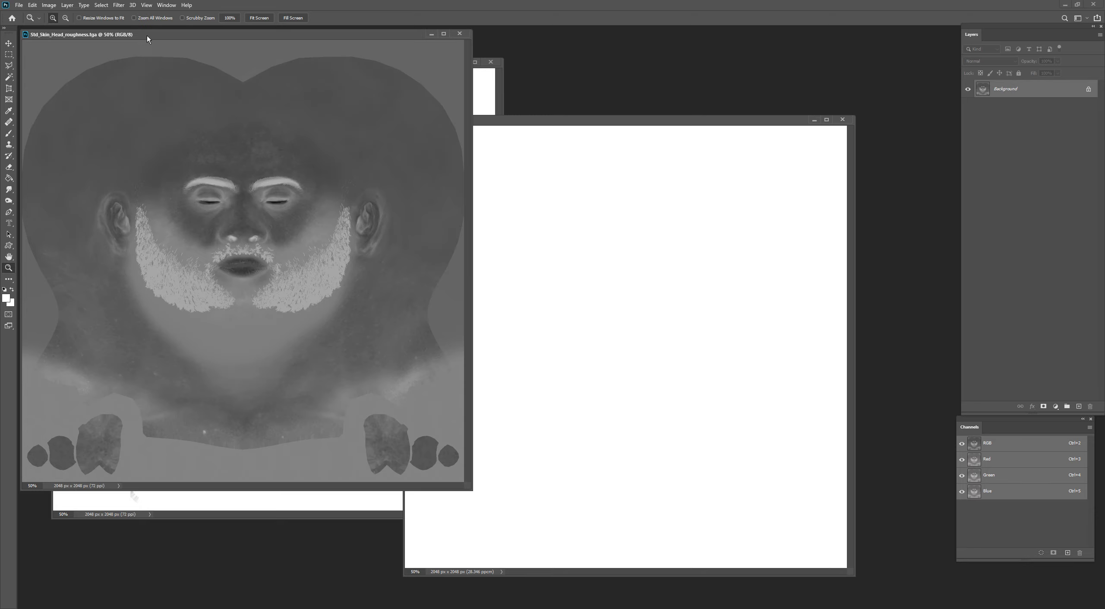
{"action": "left_click", "coordinate": [545, 118]}
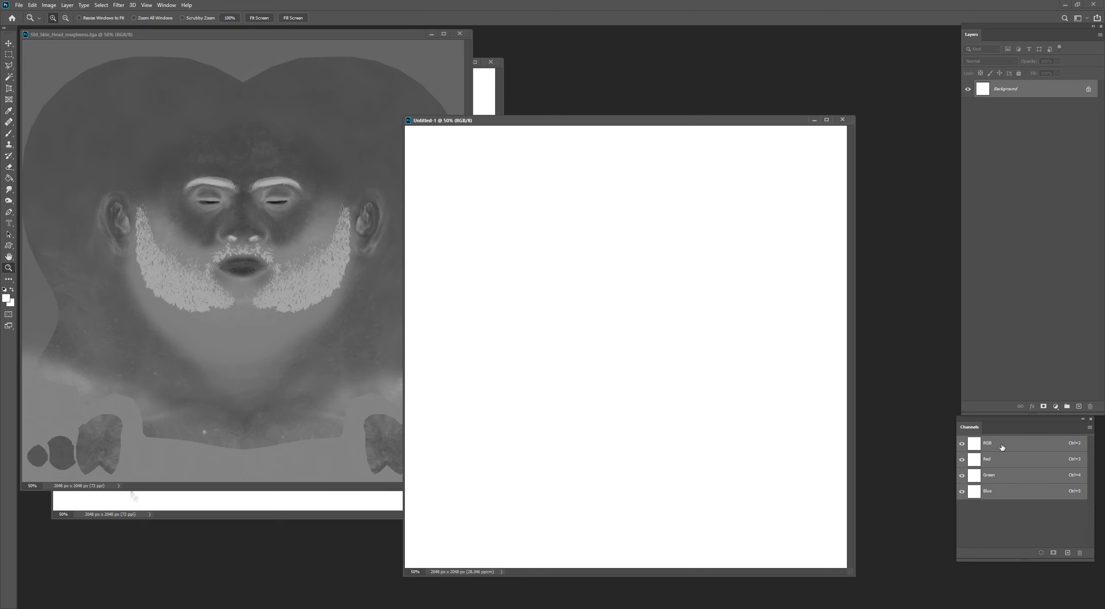
{"action": "left_click", "coordinate": [988, 459]}
{"action": "left_click", "coordinate": [6, 297]}
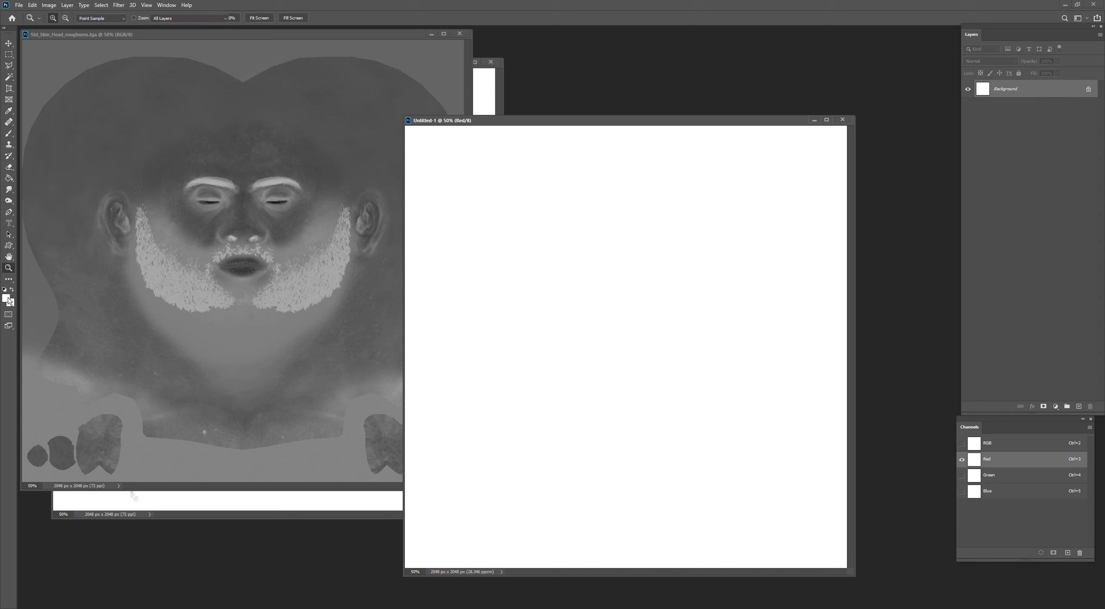
{"action": "type", "text": "000000"}
{"action": "key", "text": "Return"}
{"action": "key", "text": "g"}
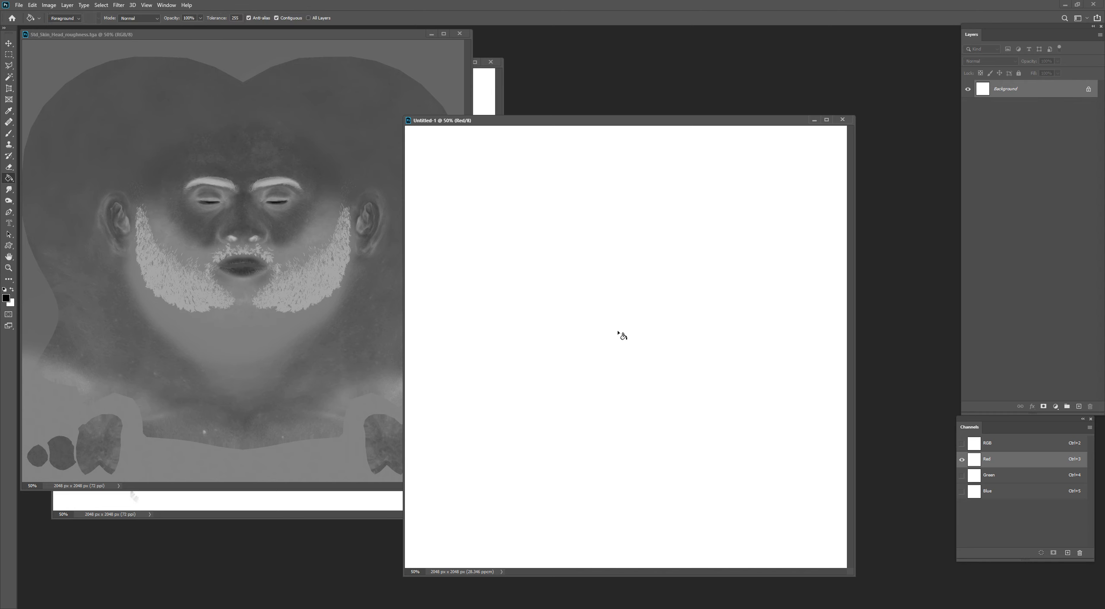